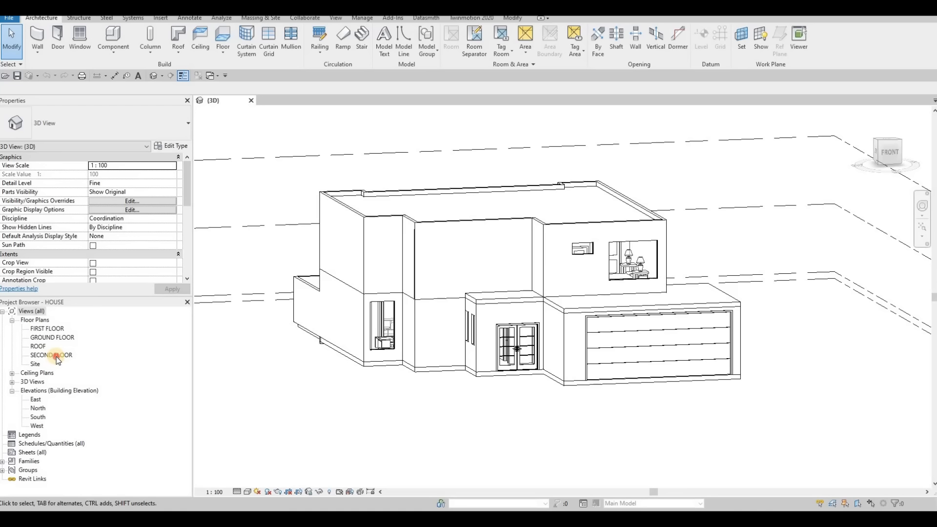
Open the SECOND FLOOR plan view at the front bathroom and bedroom
double_click(52, 355)
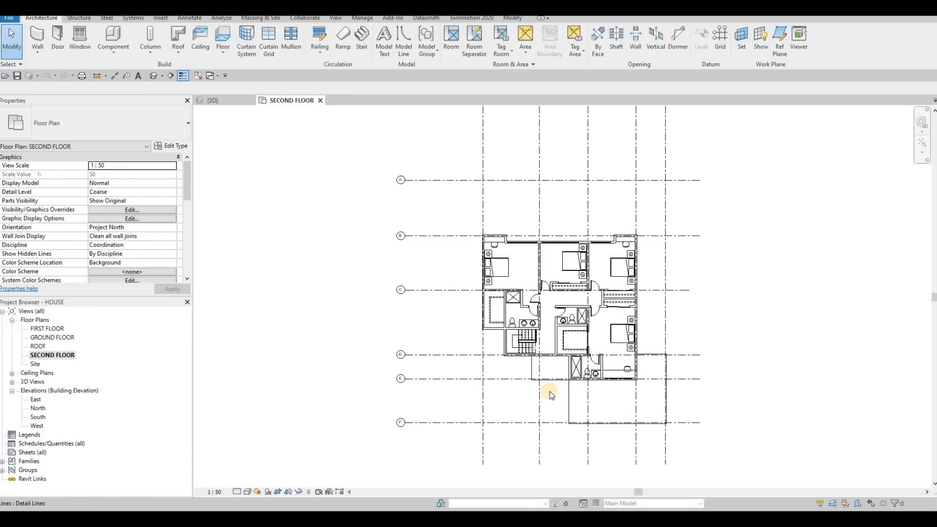
scroll(550, 391, "up", 5)
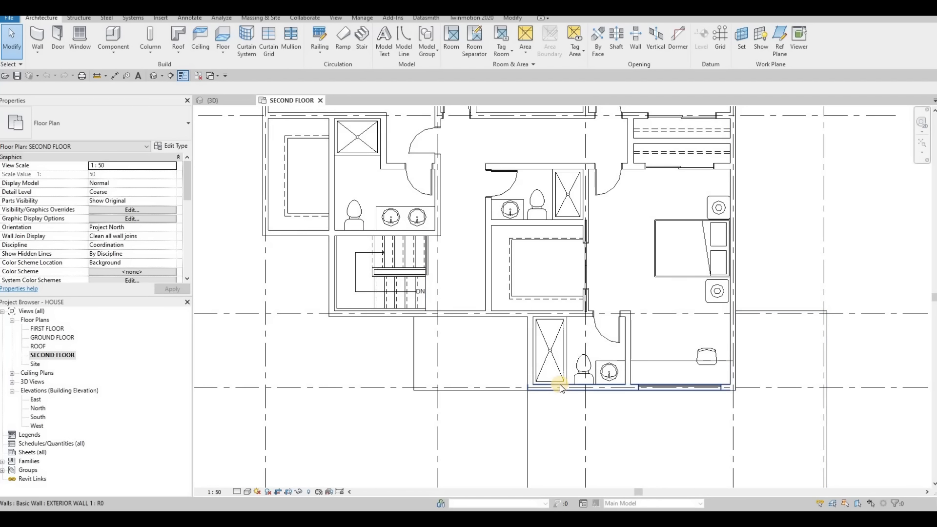
left_click(560, 385)
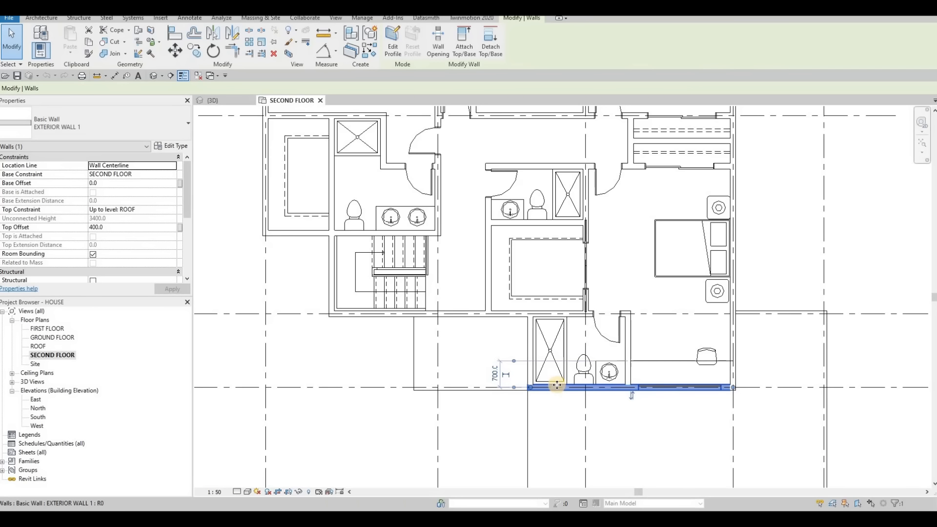
key("c")
key("s")
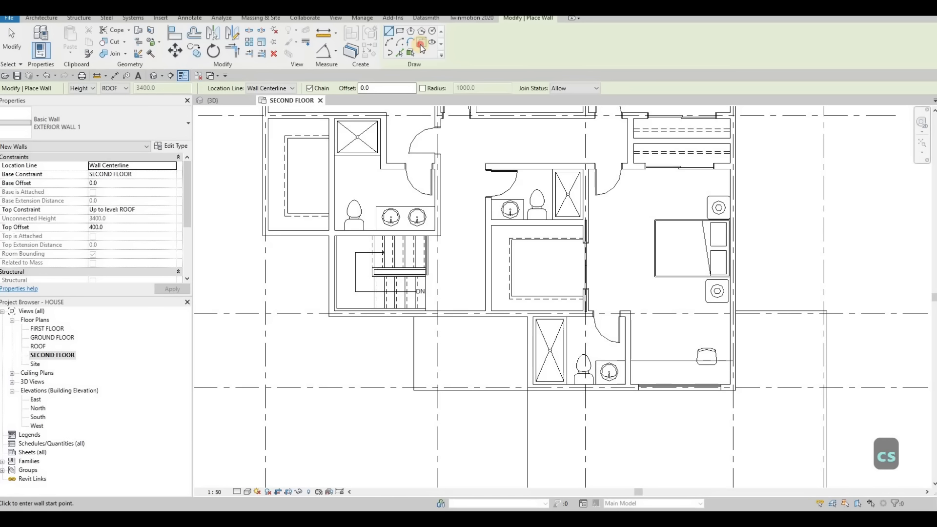
left_click(421, 45)
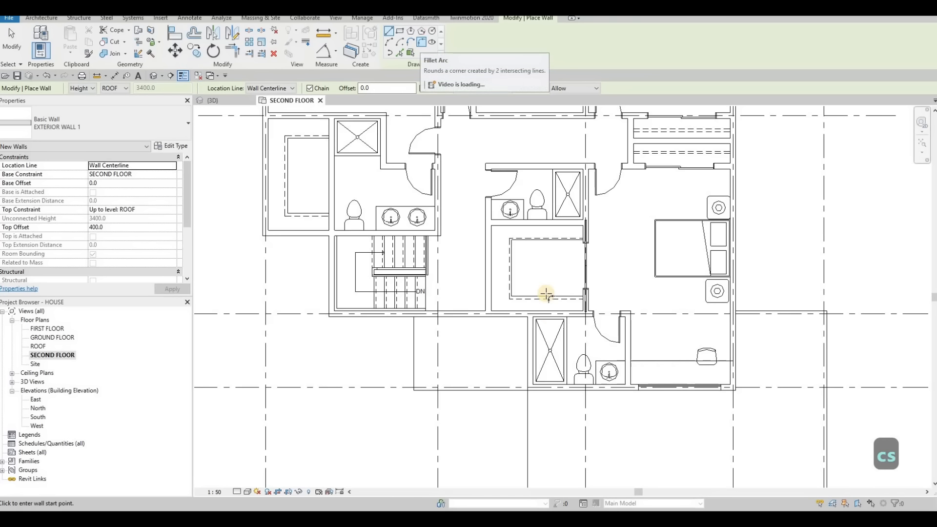
left_click(531, 379)
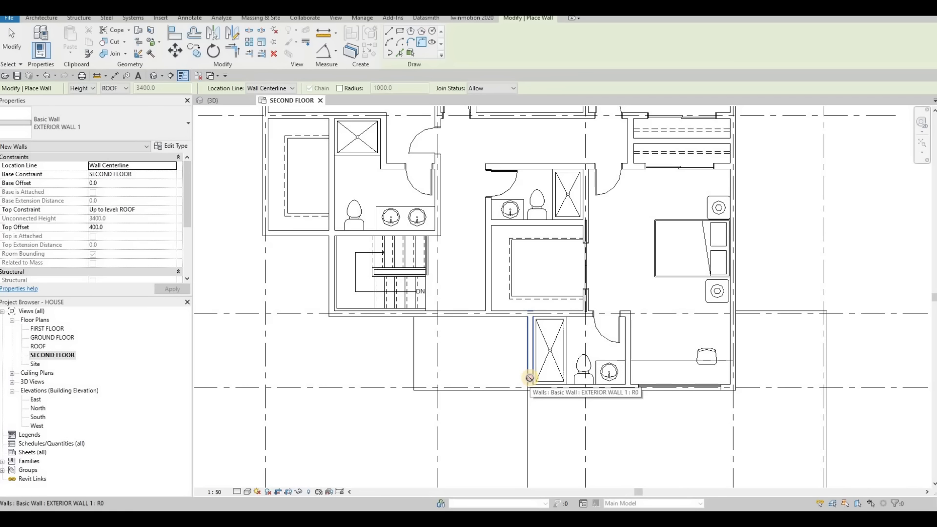
left_click(542, 383)
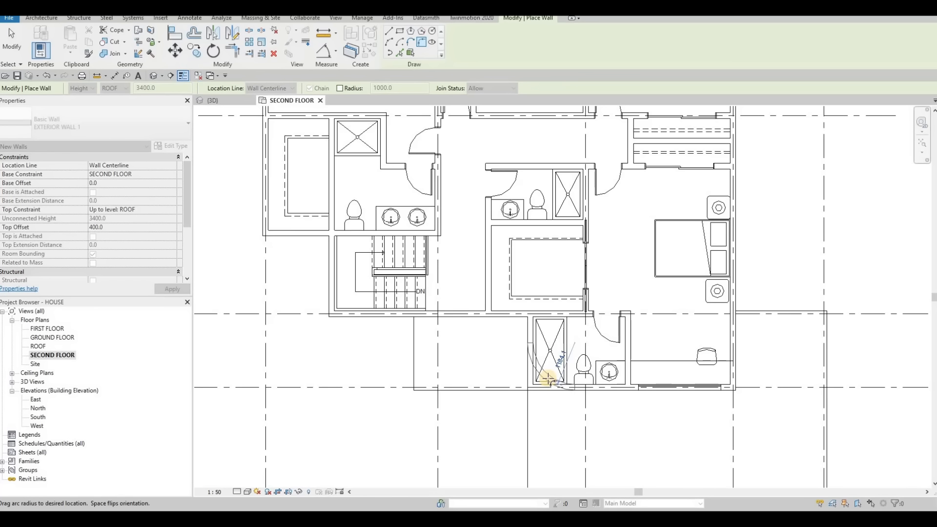
key("Escape")
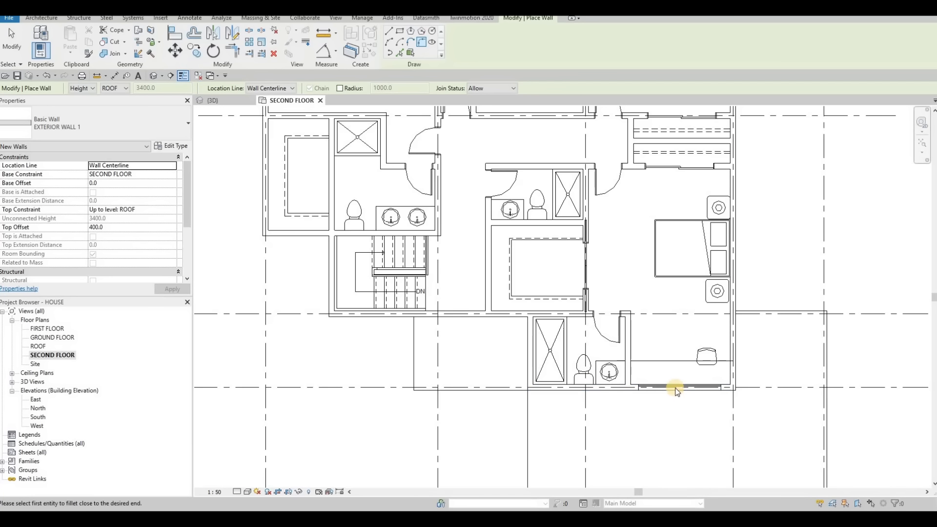
key("Escape")
key("Escape")
Delete the curtain wall window from the front exterior wall of the lower bedroom
left_click(674, 393)
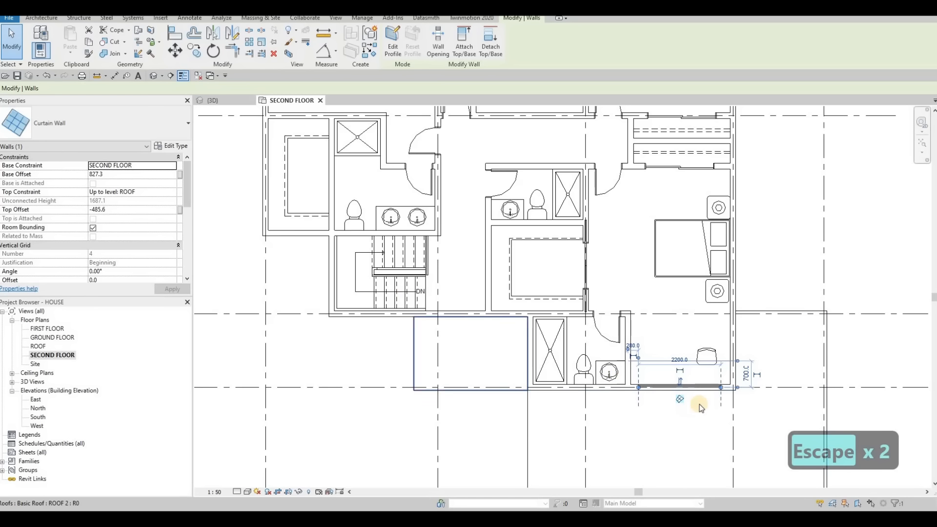
key("Delete")
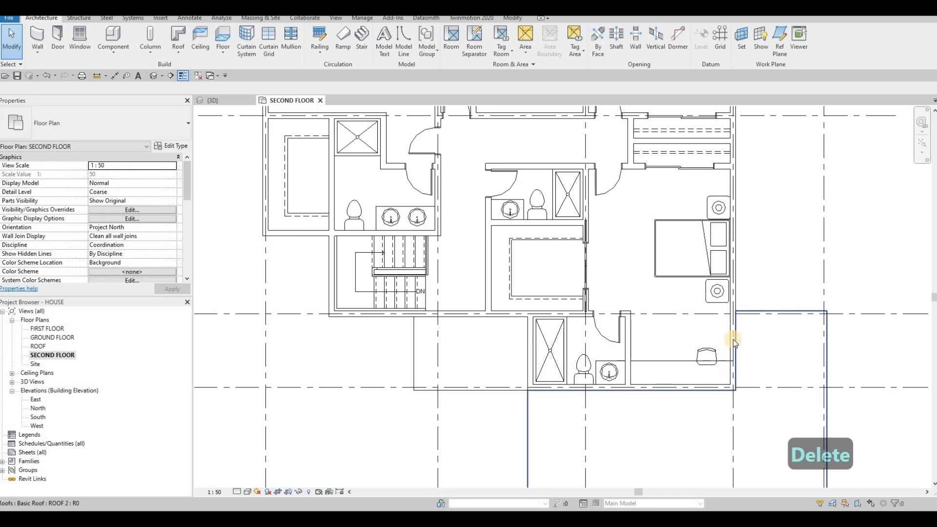
key("Escape")
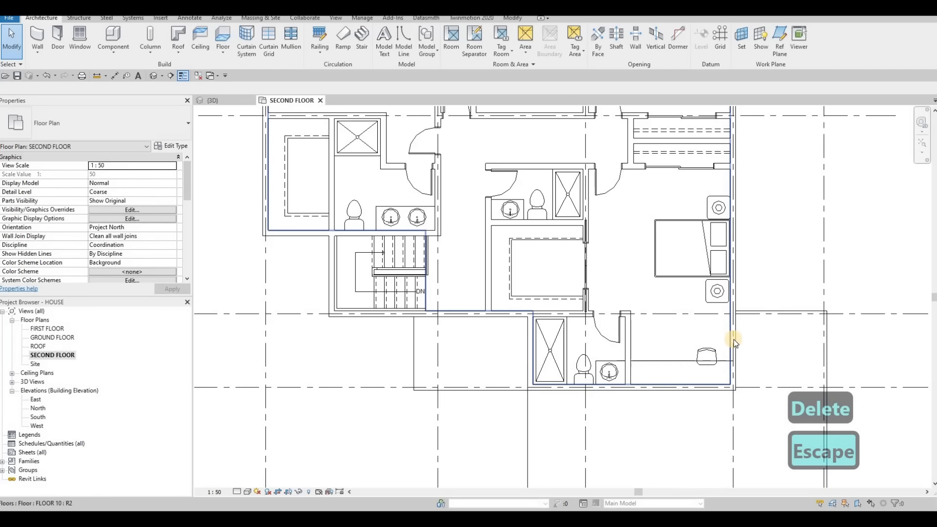
Draw an EXTERIOR WALL 1 start-end-radius arc bulging outward between the two ends of the front exterior wall
left_click(734, 291)
key("c")
key("s")
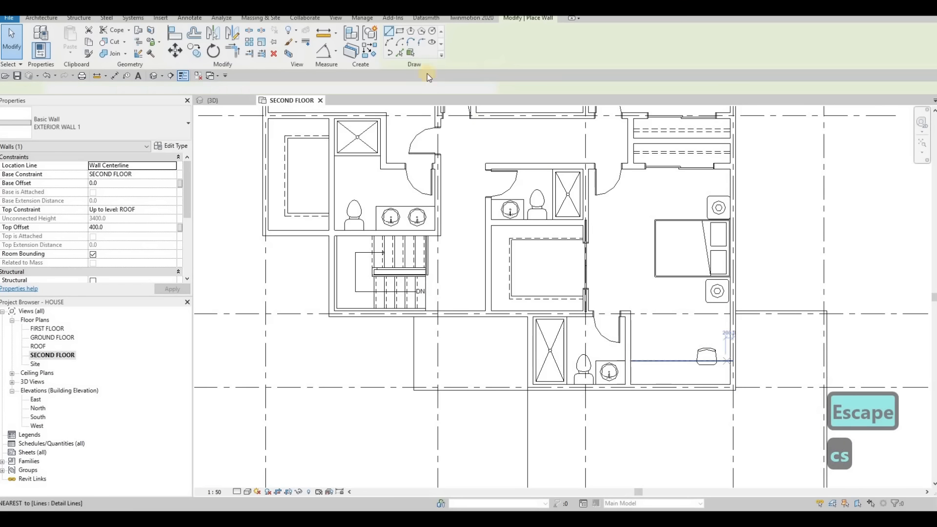
left_click(388, 43)
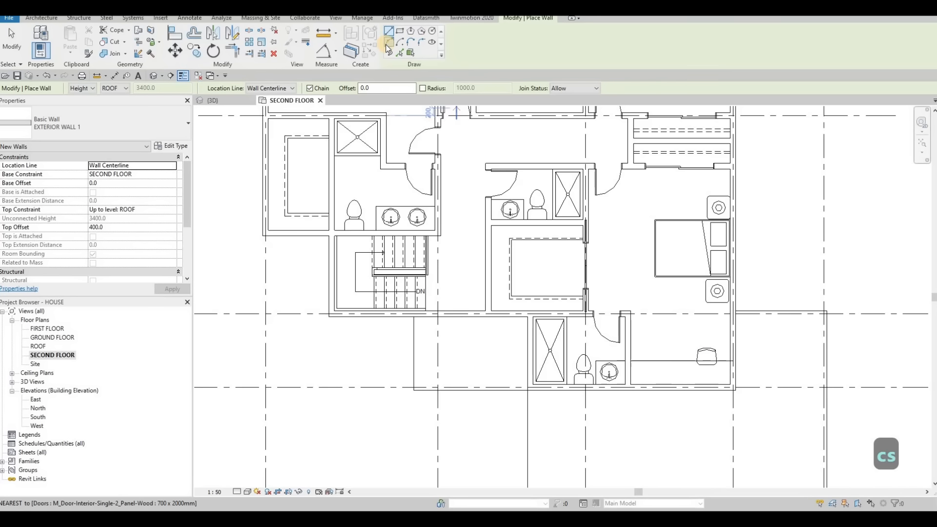
left_click(734, 387)
left_click(531, 387)
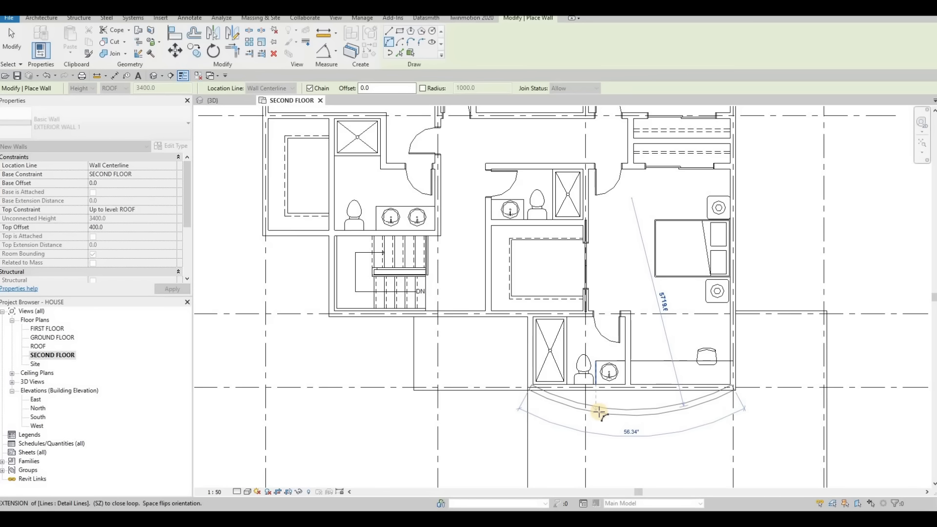
left_click(657, 412)
key("Escape")
key("Escape")
Extend the interior wall between the front bathroom and bedroom outward to meet the new curved wall
left_click(629, 378)
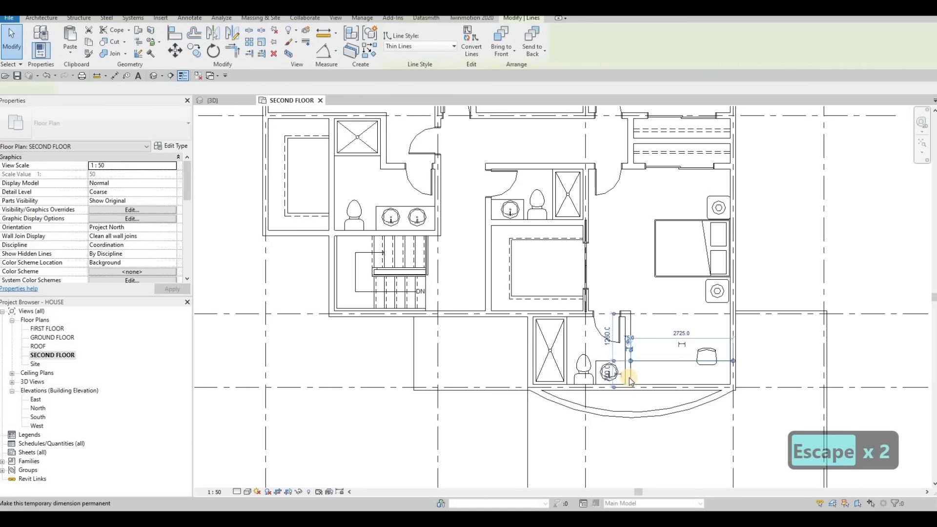
key("Escape")
left_click(629, 388)
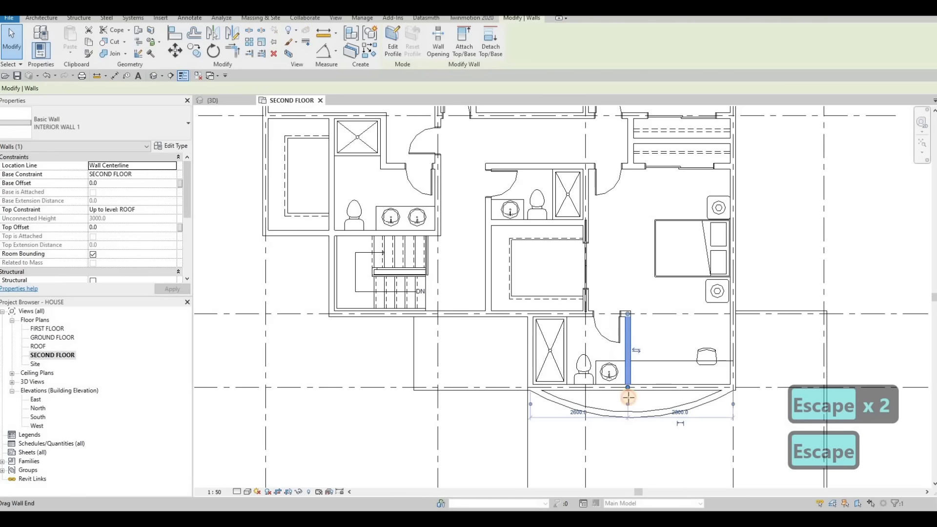
mouse_move(630, 403)
left_mouse_down()
mouse_move(628, 414)
mouse_move(634, 408)
left_mouse_up()
key("Escape")
key("Escape")
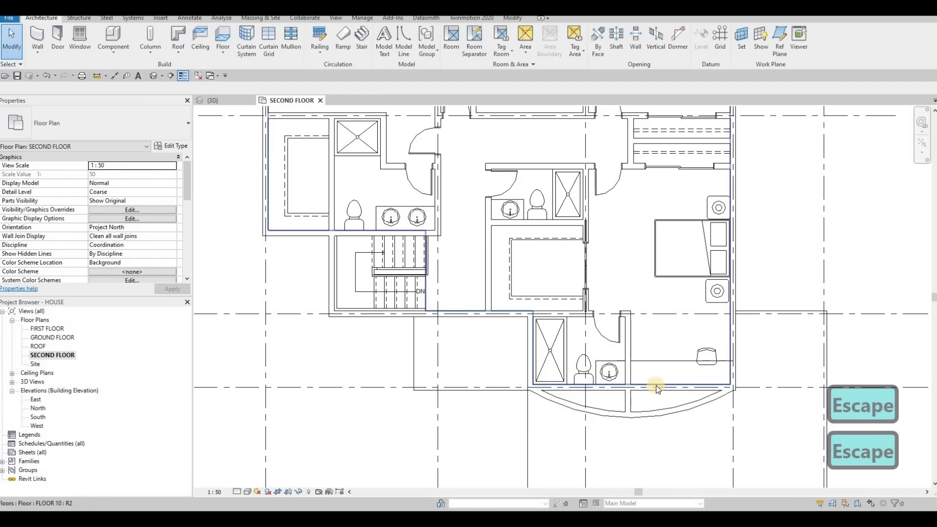
Delete the straight front exterior wall behind the new curved wall
scroll(653, 386, "up", 2)
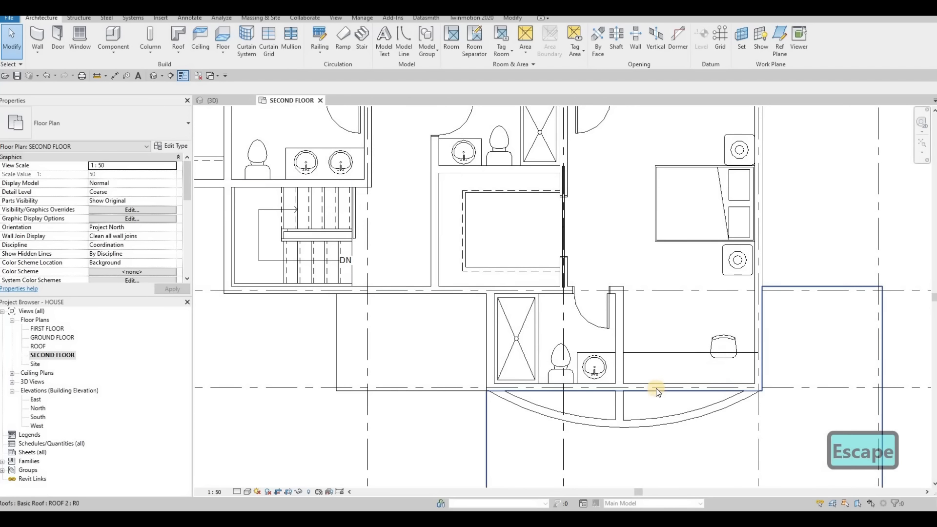
scroll(660, 385, "up", 2)
left_click(658, 385)
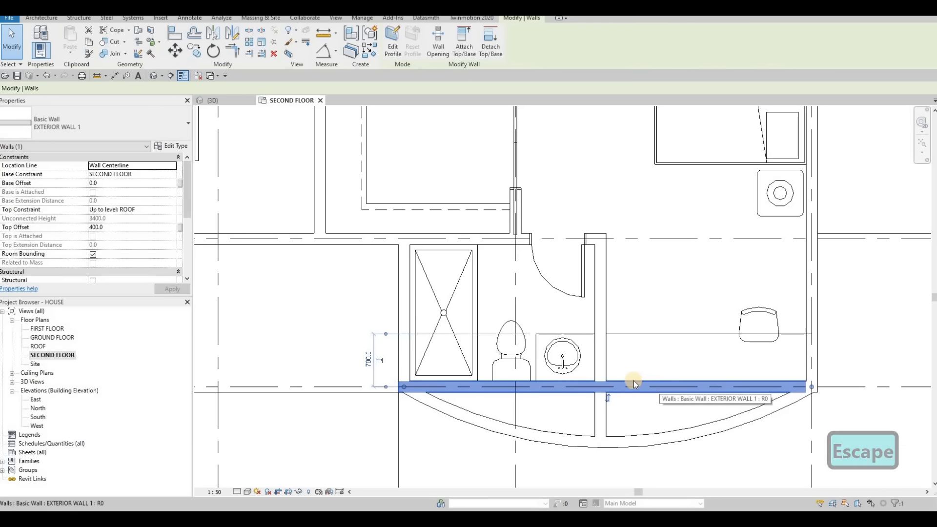
key("Delete")
scroll(585, 386, "down", 2)
scroll(615, 382, "up", 2)
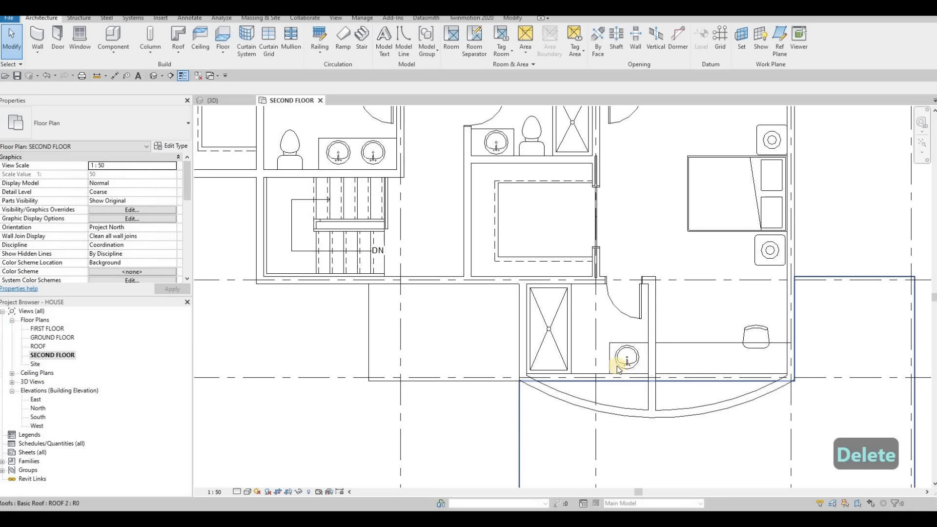
left_click(589, 372)
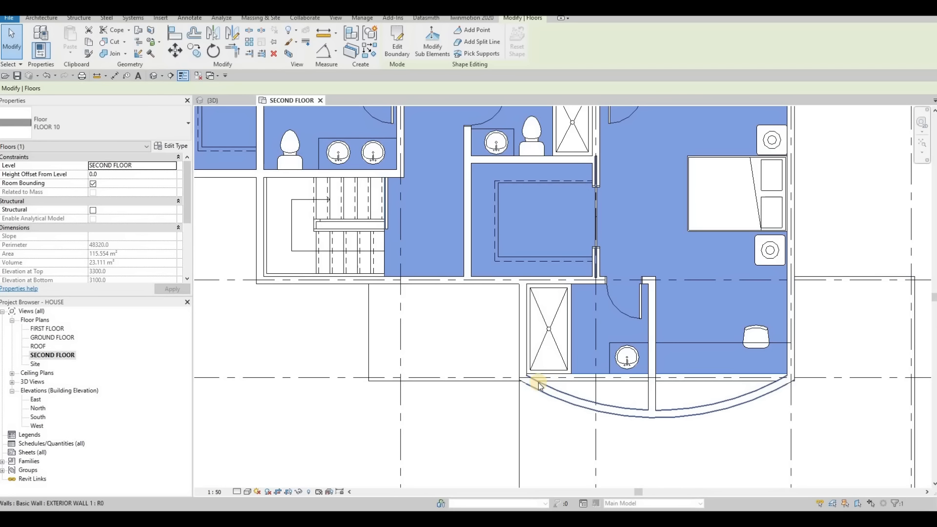
mouse_move(603, 356)
middle_mouse_down()
mouse_move(643, 360)
mouse_move(616, 362)
middle_mouse_up()
scroll(642, 360, "down", 1)
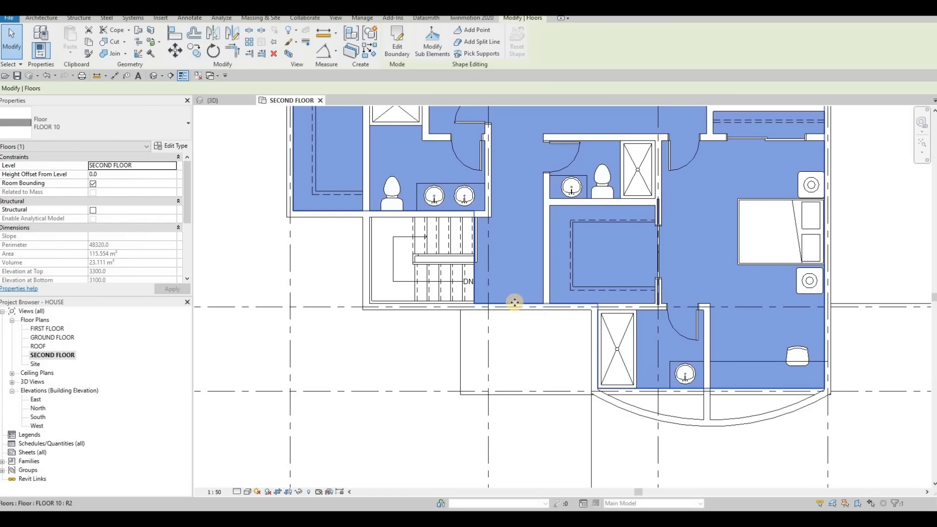
left_click(595, 333)
key("Escape")
left_click(596, 335)
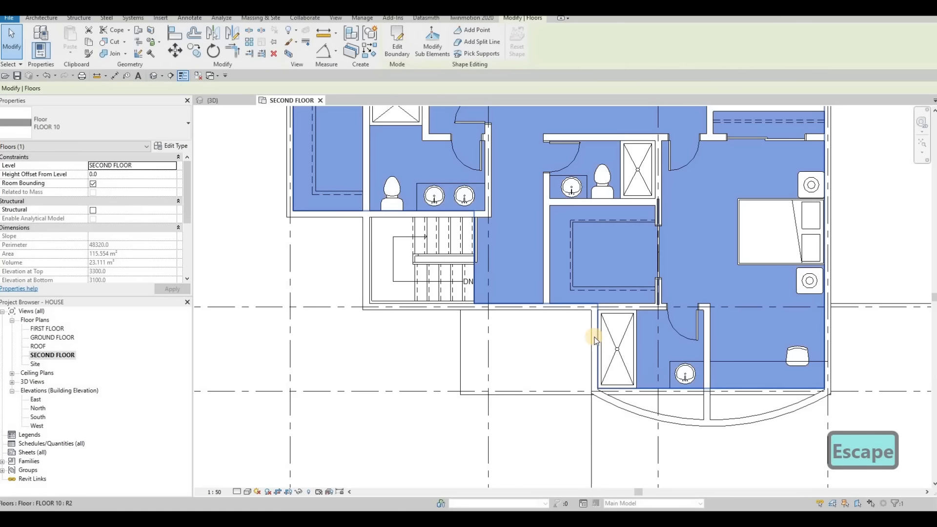
key("Escape")
Round the exterior corner beside the shower with an EXTERIOR WALL 1 fillet arc of about 1400 mm radius, unjoining the conflicting elements
scroll(596, 336, "up", 3)
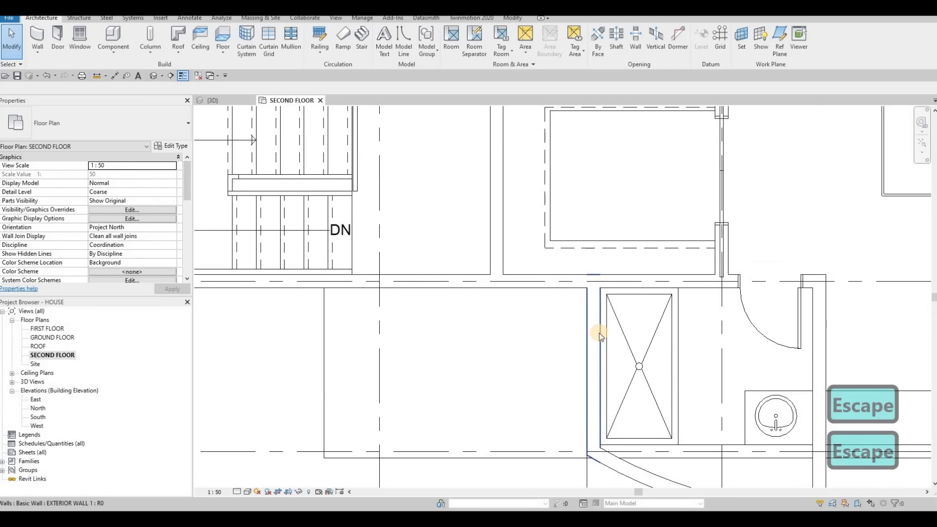
left_click(600, 336)
key("c")
key("s")
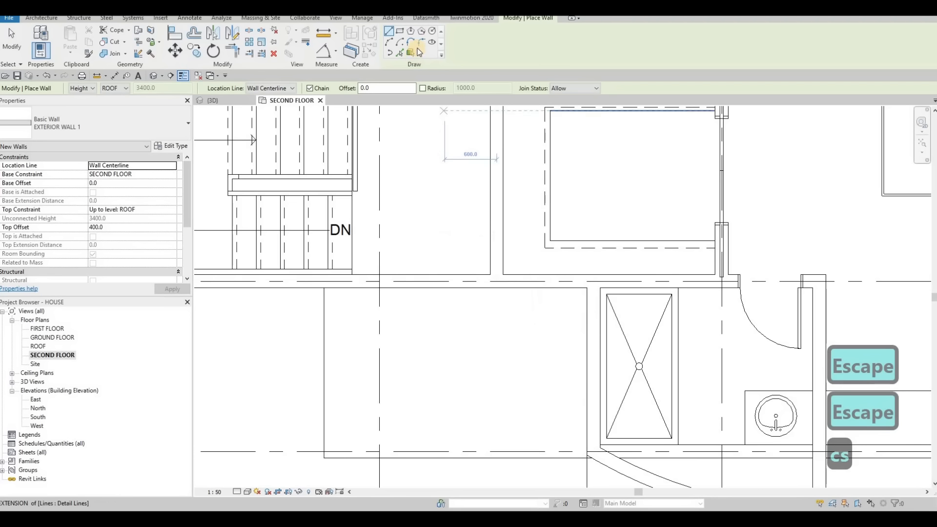
left_click(418, 42)
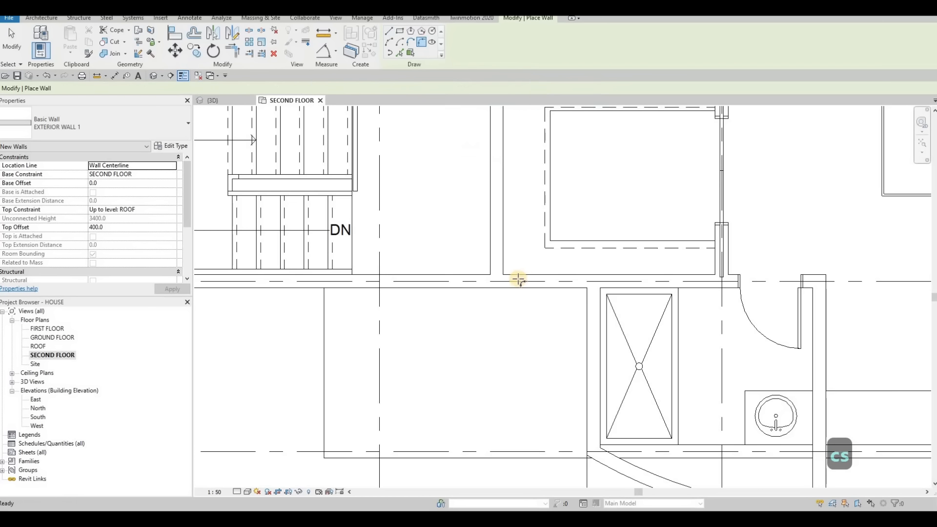
left_click(562, 319)
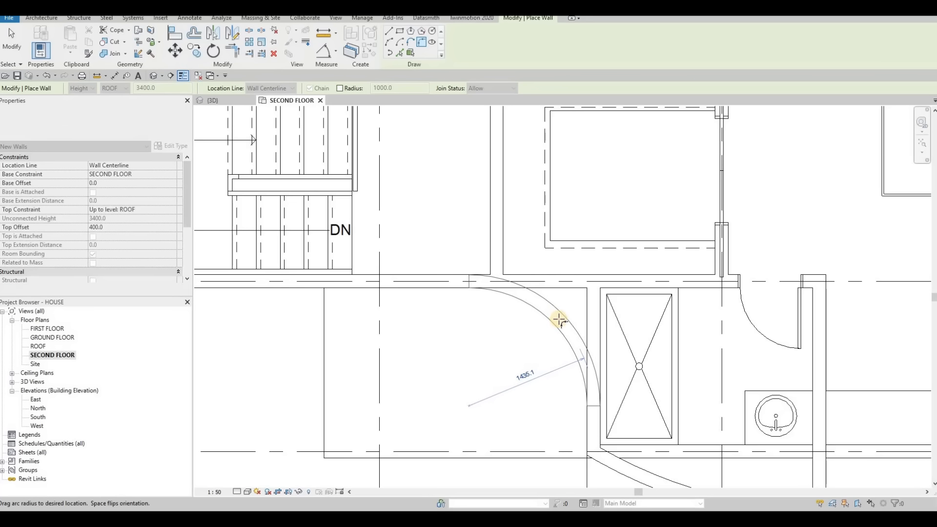
left_click(546, 300)
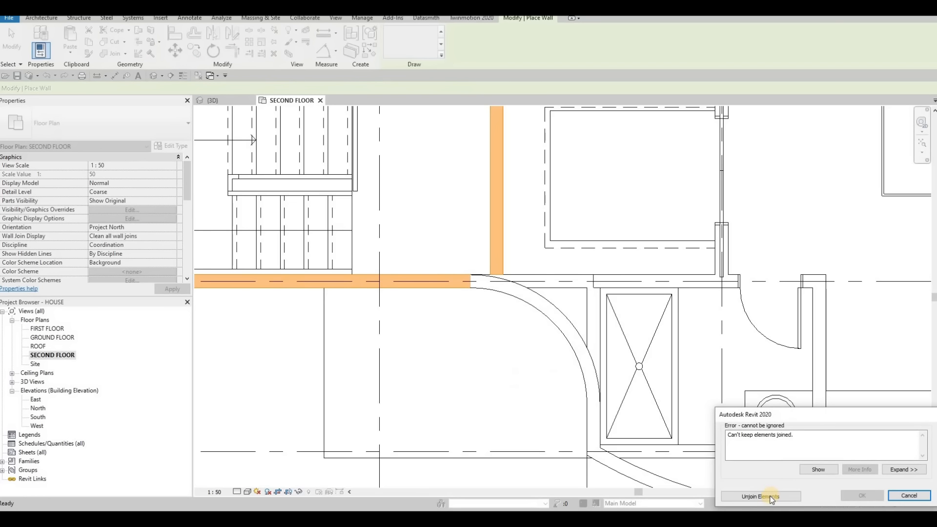
left_click(759, 488)
Adjust the end of the interior wall between hallway and closet so it stops at the rounded corner wall
scroll(556, 317, "down", 2)
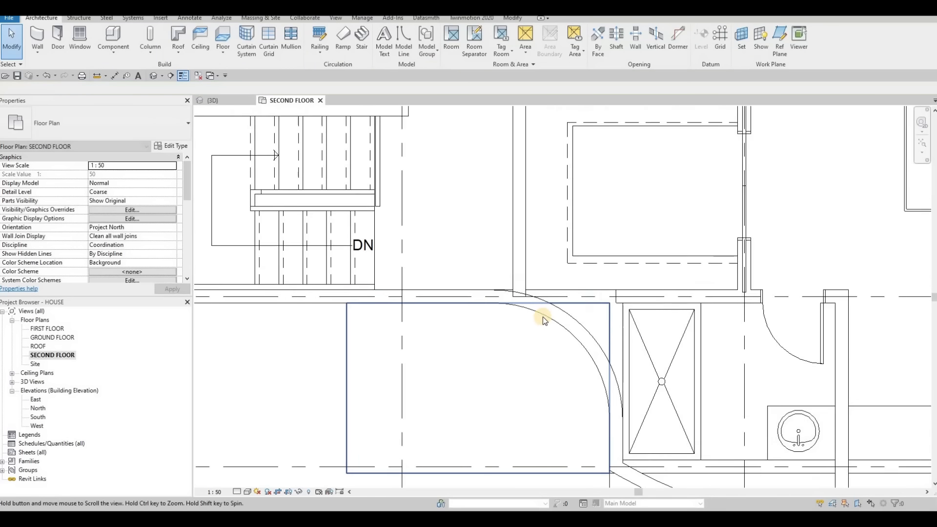
scroll(534, 302, "up", 3)
key("Escape")
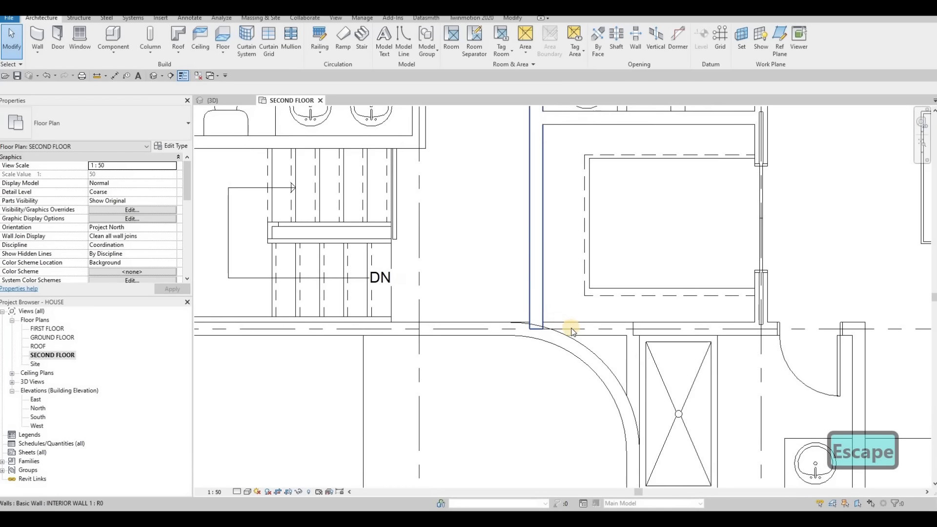
scroll(613, 337, "up", 3)
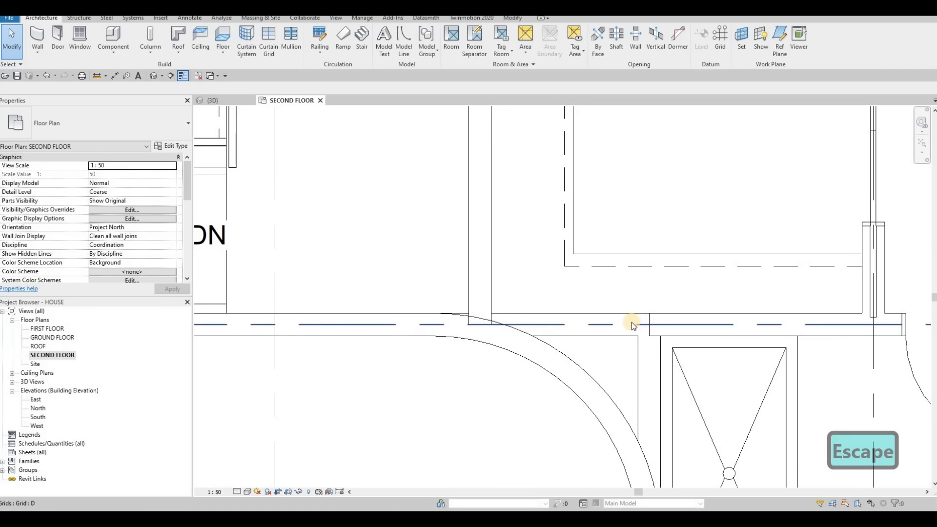
scroll(542, 275, "down", 2)
key("Escape")
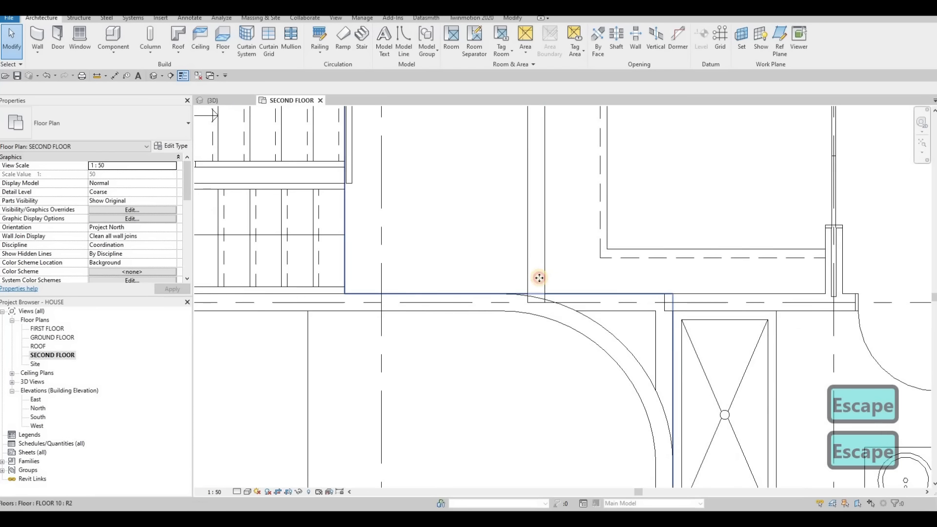
left_click(535, 299)
left_click_drag(536, 301, 537, 298)
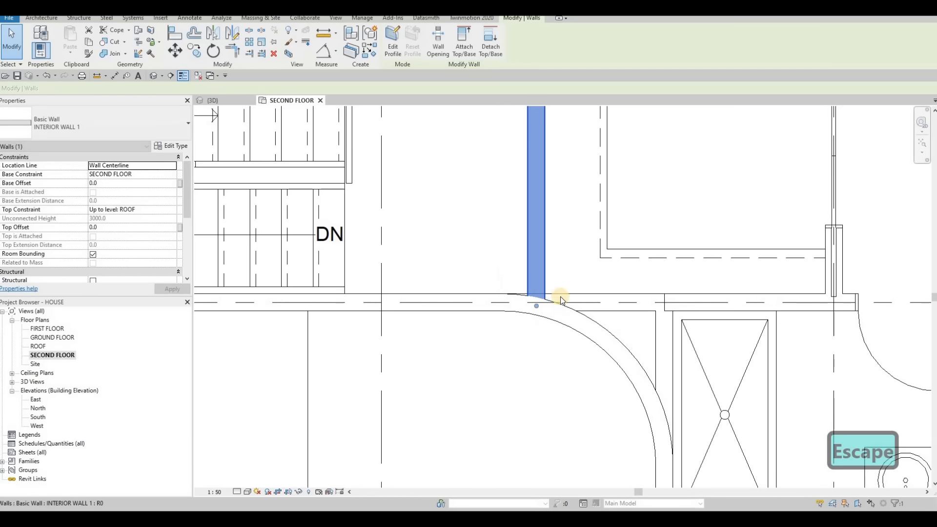
key("Escape")
Extend the interior wall above the shower along grid D until it meets the rounded corner wall
scroll(592, 315, "down", 3)
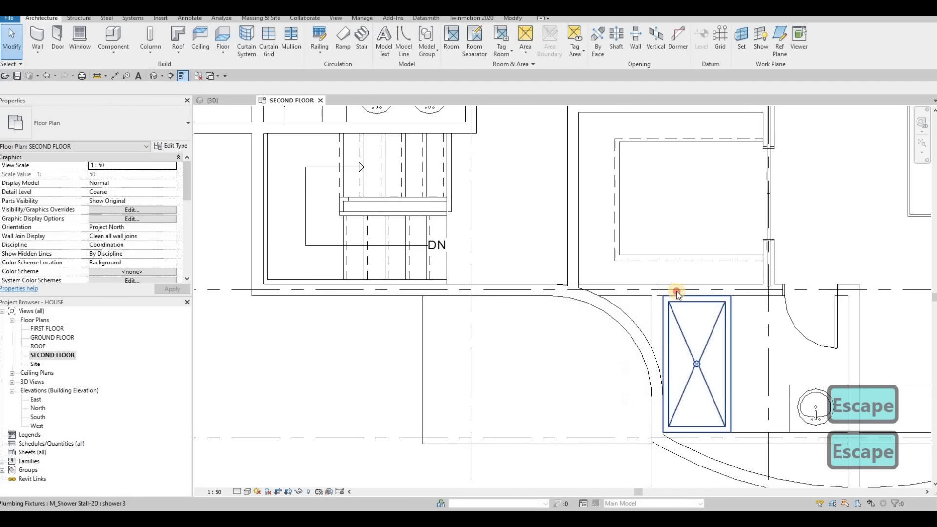
left_click(657, 291)
left_click_drag(655, 289, 581, 287)
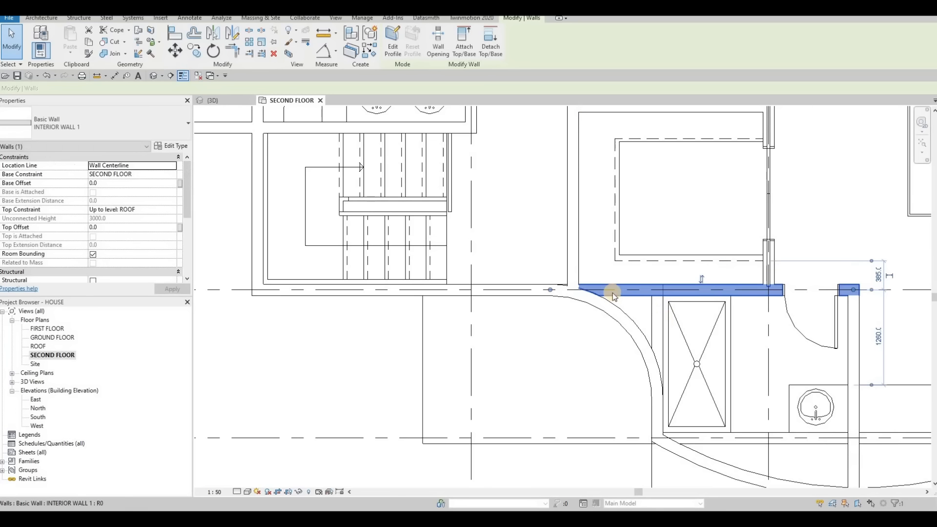
Examine the rounded corner beside the shower in plan and from the front of the house in the 3D view
key("Escape")
scroll(600, 334, "down", 2)
middle_click_drag(598, 336, 564, 303)
middle_click_drag(684, 267, 735, 261)
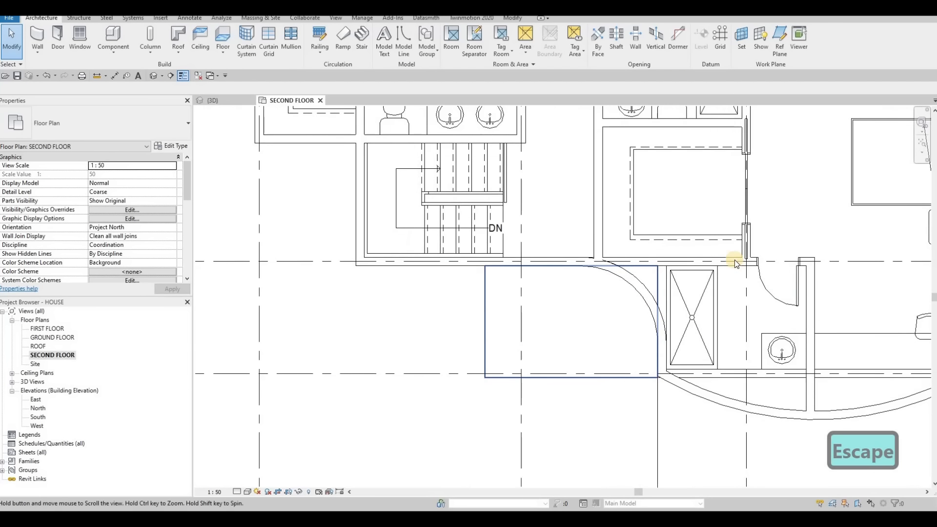
scroll(732, 259, "down", 2)
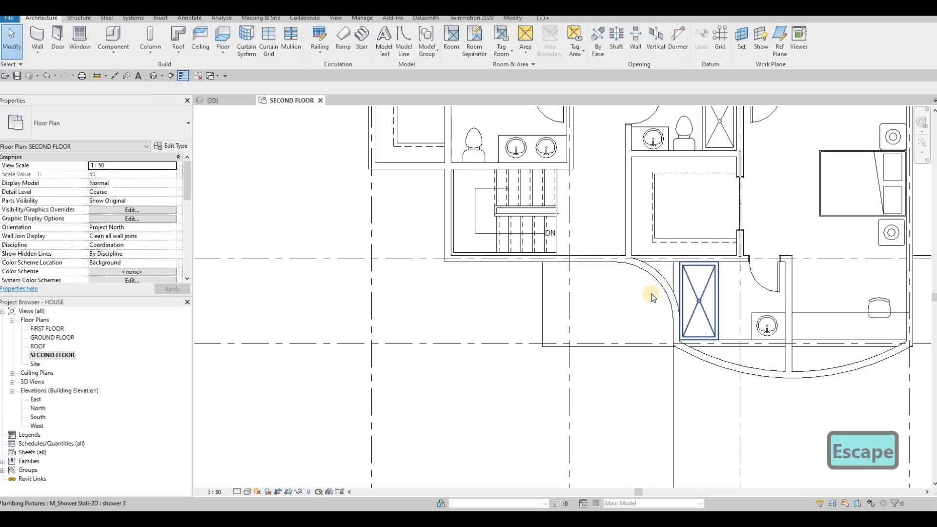
middle_click_drag(611, 327, 517, 301)
left_click(227, 101)
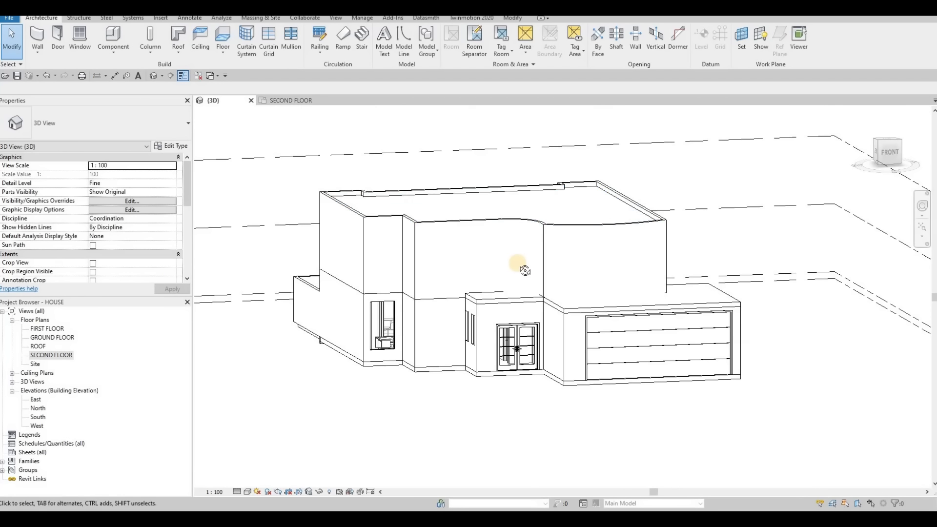
middle_click_drag(621, 266, 318, 166, "shift")
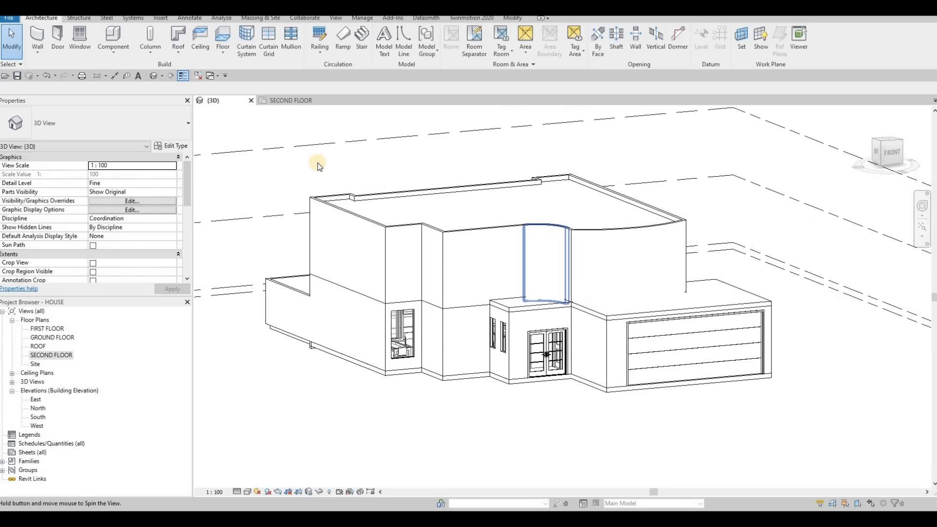
Round the exterior wall corner beside the stairs in the second-floor plan with an EXTERIOR WALL 1 fillet arc of about 900 mm radius
left_click(288, 102)
middle_click_drag(523, 237, 588, 260)
key("Escape")
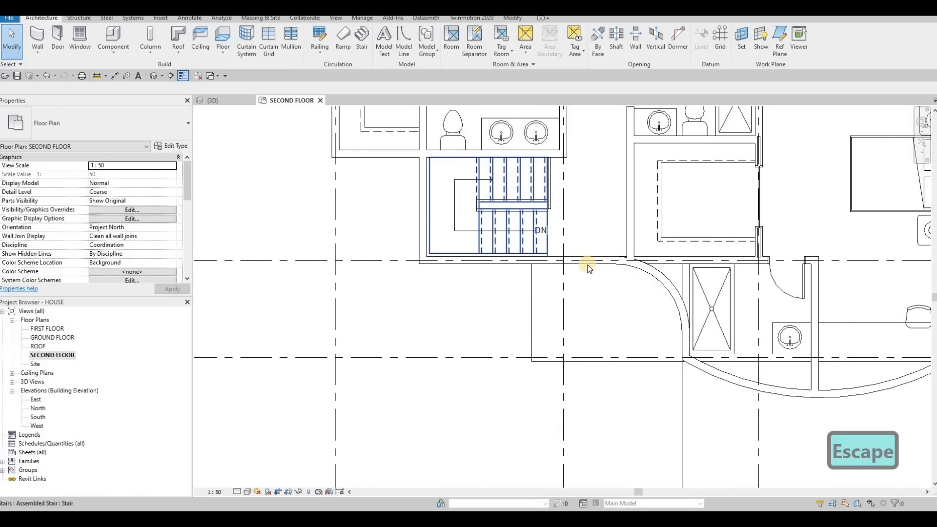
left_click(584, 266)
key("c")
key("s")
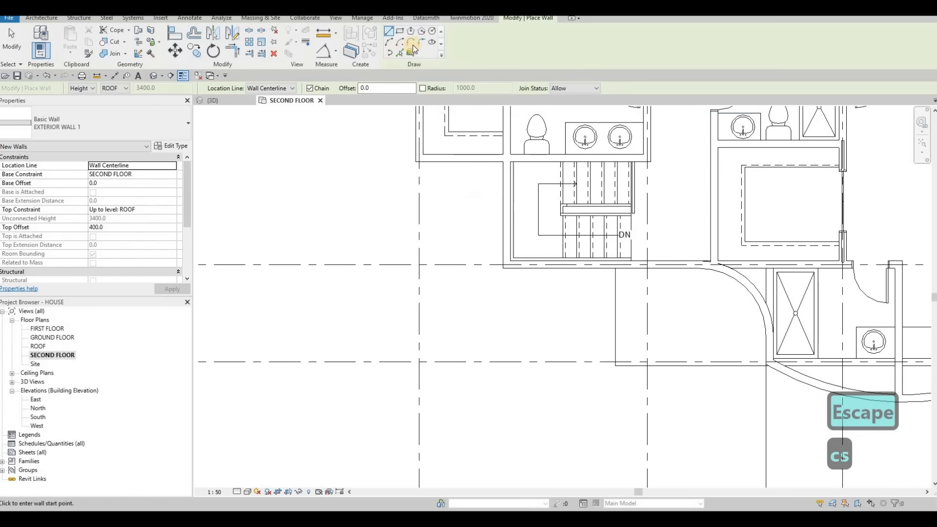
left_click(421, 42)
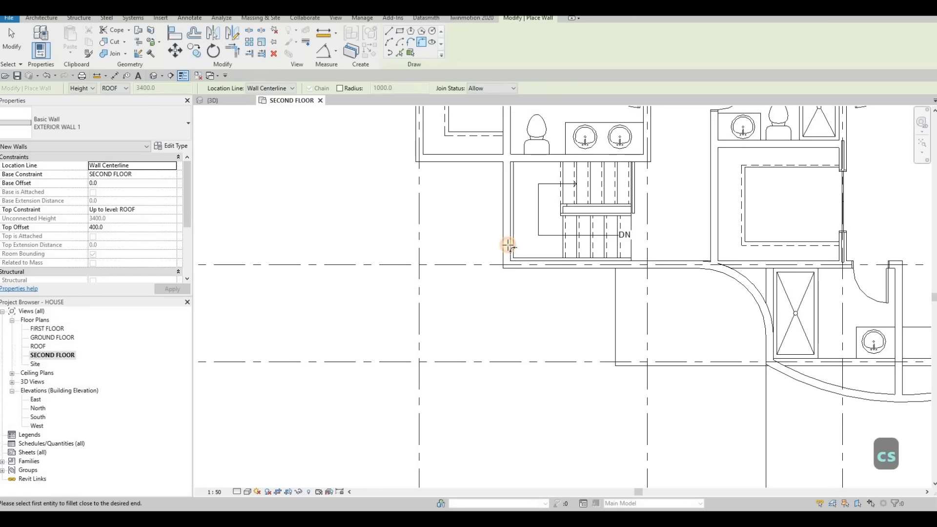
left_click(504, 242)
left_click(512, 262)
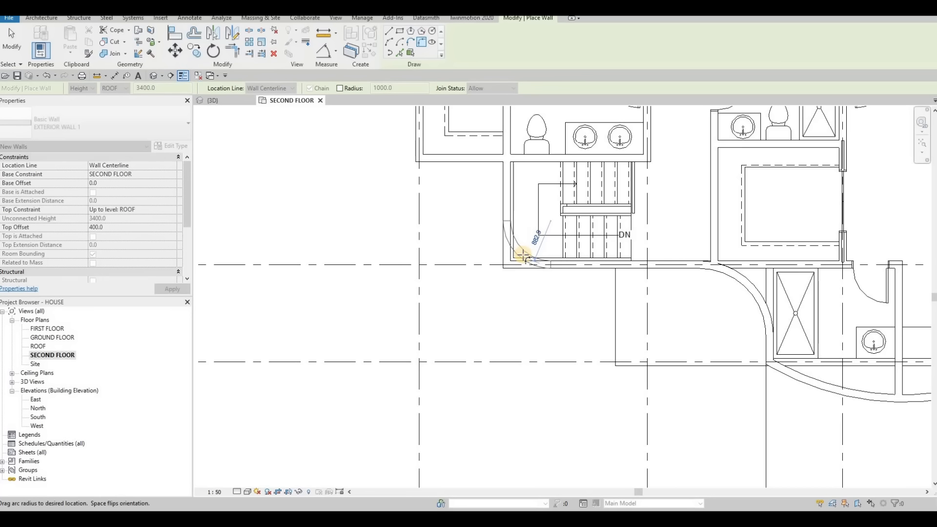
left_click(536, 217)
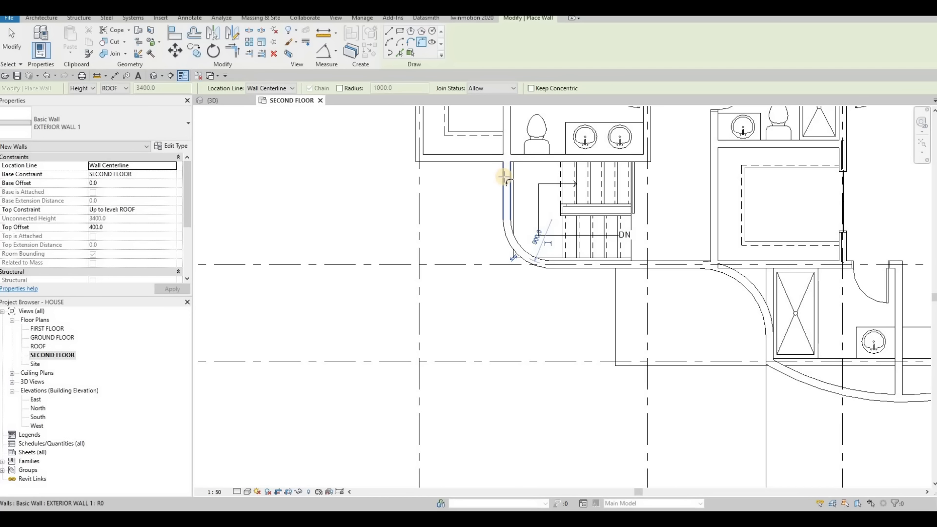
Fillet the inner corner between the stair's side wall and the closet's exterior wall with an arc of about 800 mm radius
left_click(494, 167)
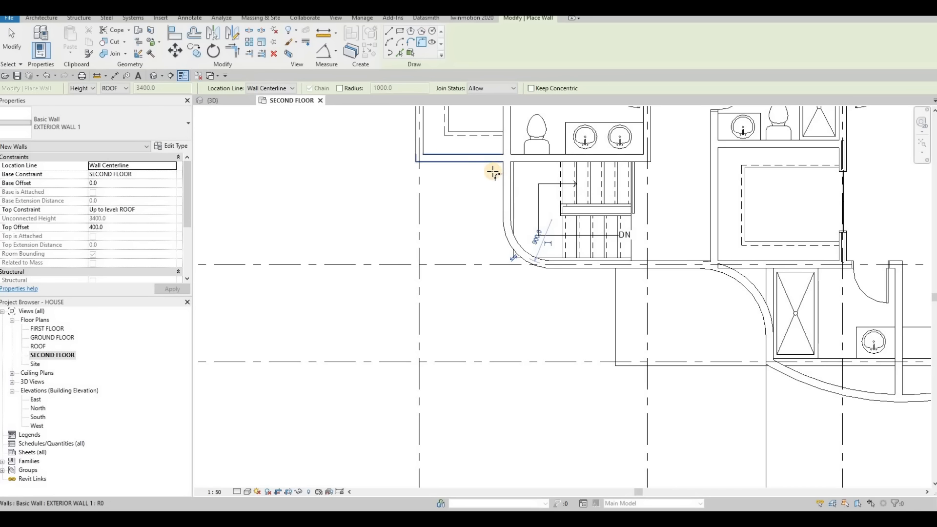
left_click(493, 170)
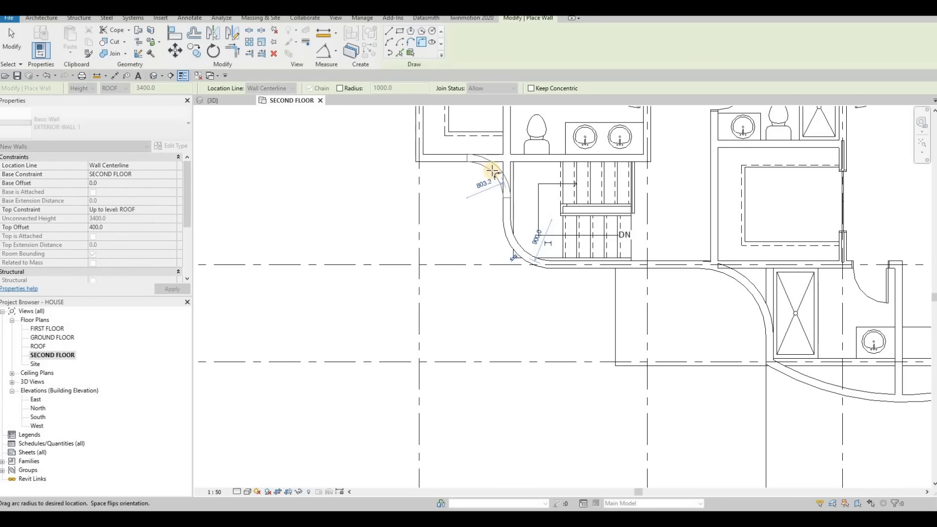
left_click(526, 194)
middle_click_drag(509, 192, 510, 264)
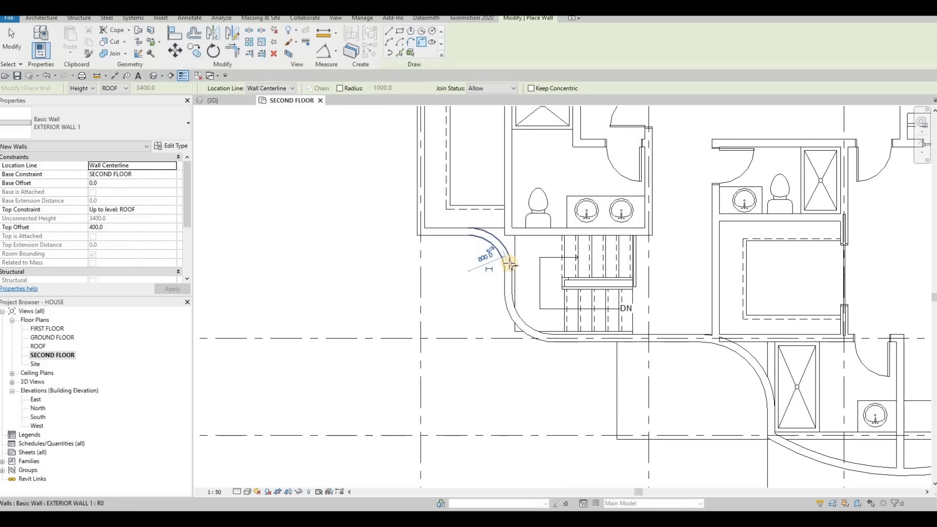
scroll(510, 264, "up", 1)
key("Escape")
key("Escape")
left_click(506, 236)
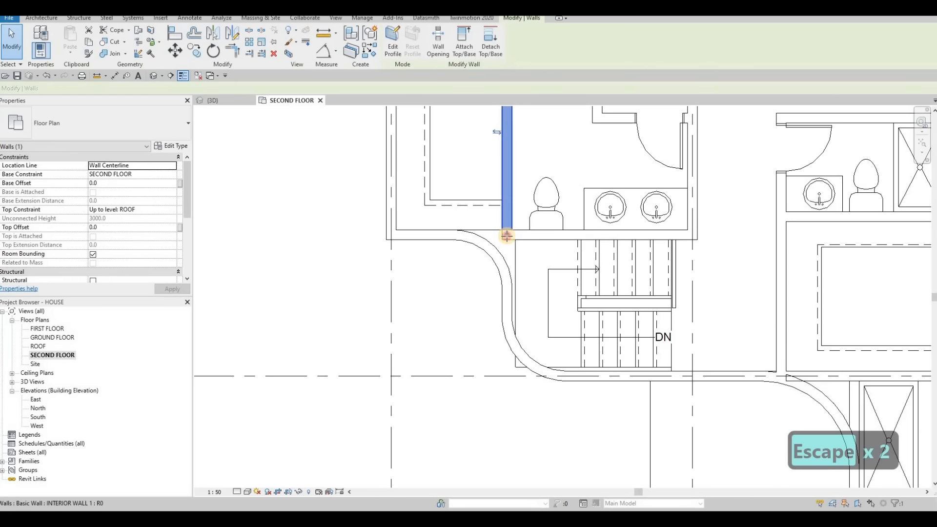
mouse_move(507, 236)
left_mouse_down()
mouse_move(506, 268)
mouse_move(508, 237)
left_mouse_up()
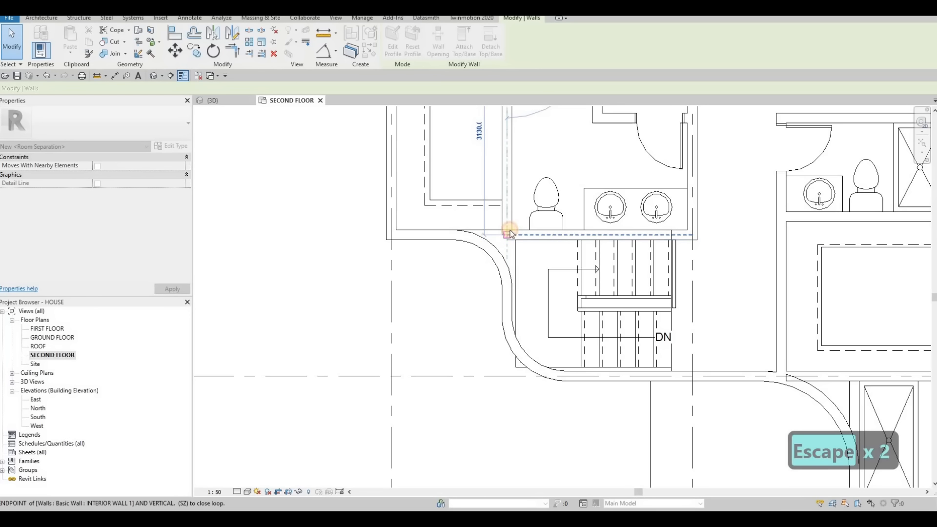
middle_click_drag(513, 232, 558, 254)
key("Escape")
Extend the interior wall between bathroom and stairs until it meets the exterior wall at the start of the new arc
left_click(552, 258)
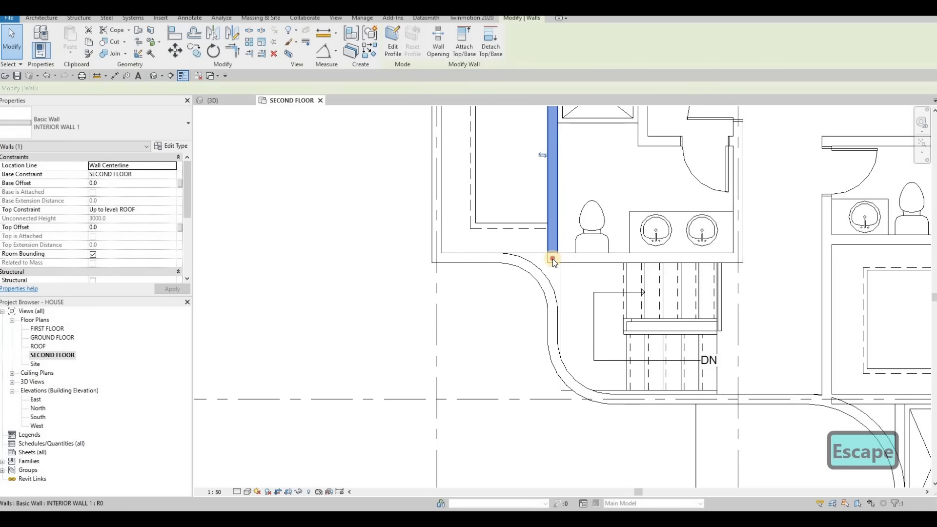
left_click_drag(552, 258, 512, 262)
left_click(550, 260)
key("Escape")
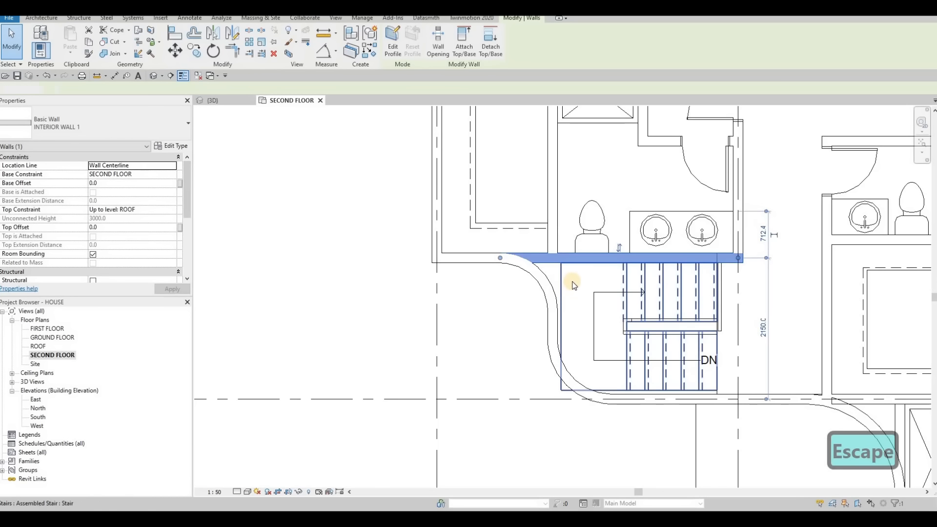
middle_click_drag(573, 282, 579, 279)
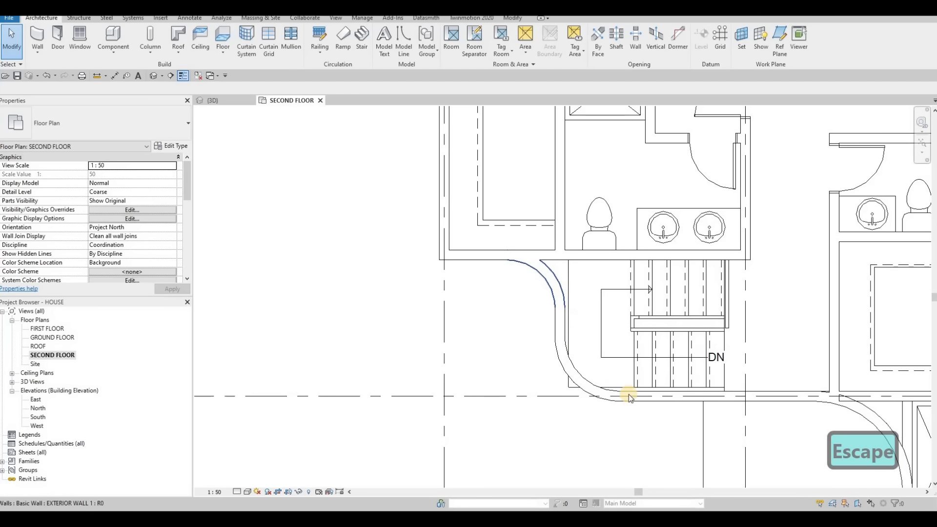
Examine the newly rounded stair corners in plan and in the 3D view, checking how they sit above the floor below
scroll(581, 320, "down", 2)
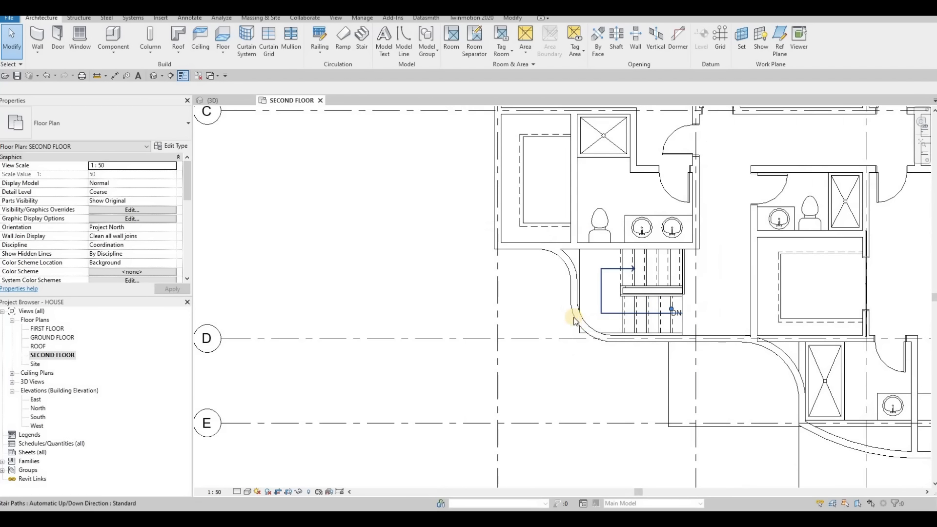
middle_click_drag(550, 298, 549, 301)
middle_click_drag(526, 250, 534, 265)
scroll(534, 265, "up", 1)
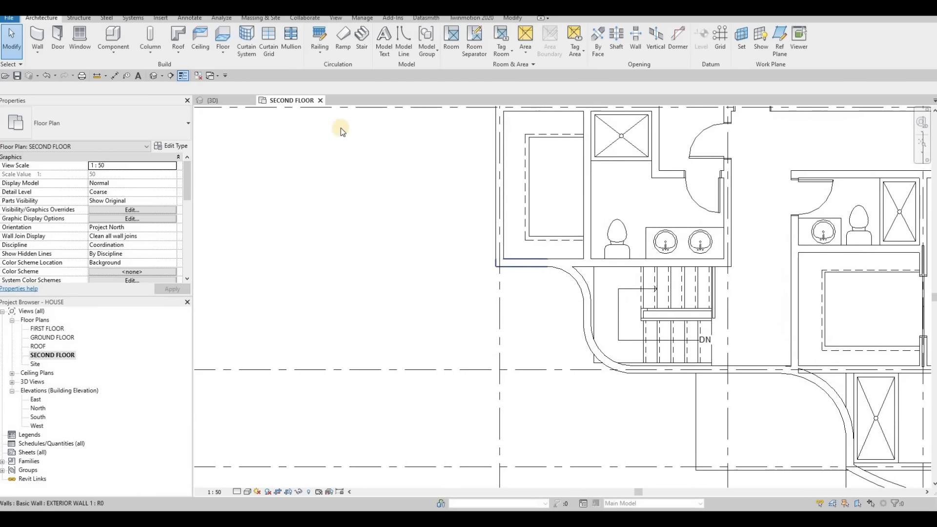
scroll(341, 127, "down", 1)
left_click(239, 101)
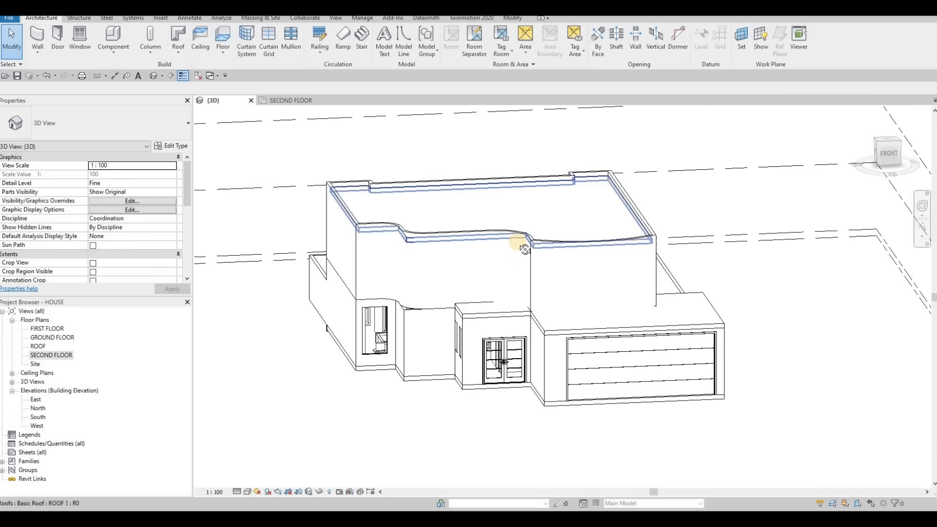
middle_click_drag(525, 249, 517, 358, "shift")
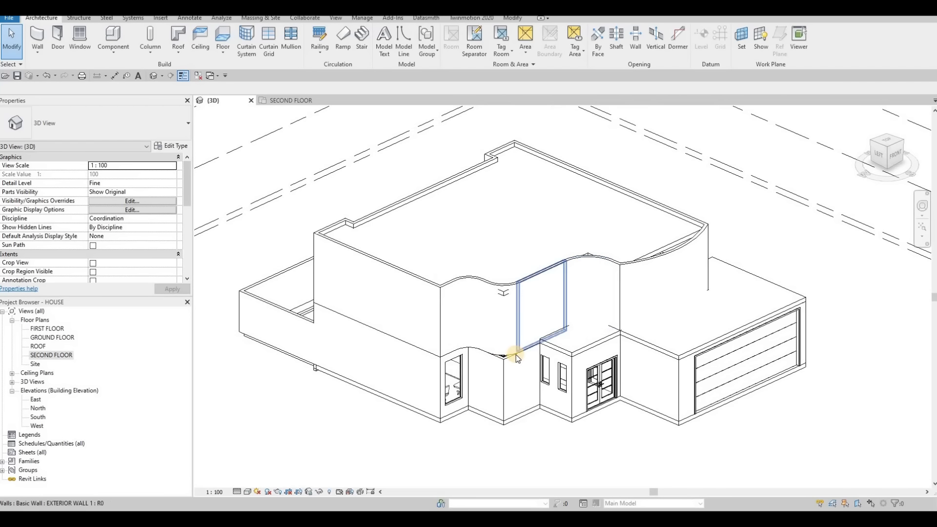
scroll(517, 358, "up", 2)
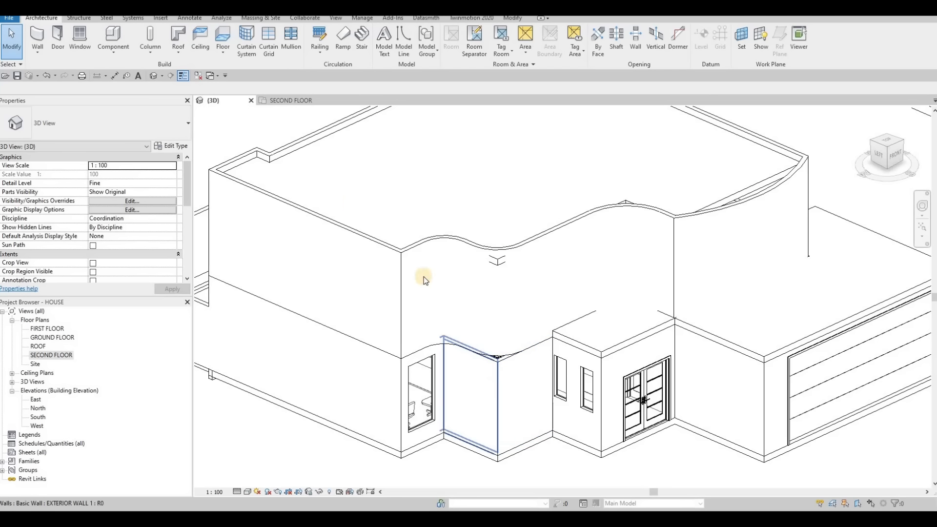
Open the boundary sketch of the second-floor slab FLOOR 10 for editing
left_click(289, 100)
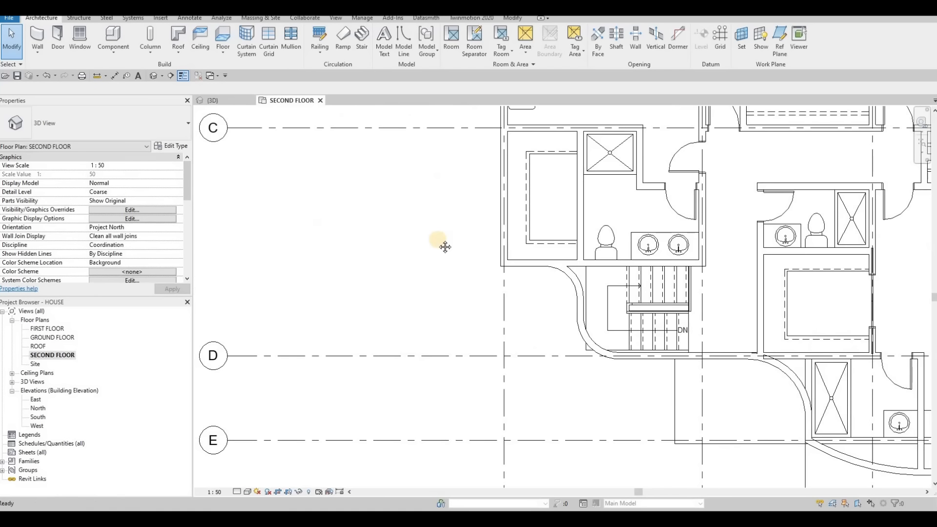
scroll(449, 237, "down", 1)
middle_click_drag(592, 274, 450, 237)
scroll(523, 293, "up", 4)
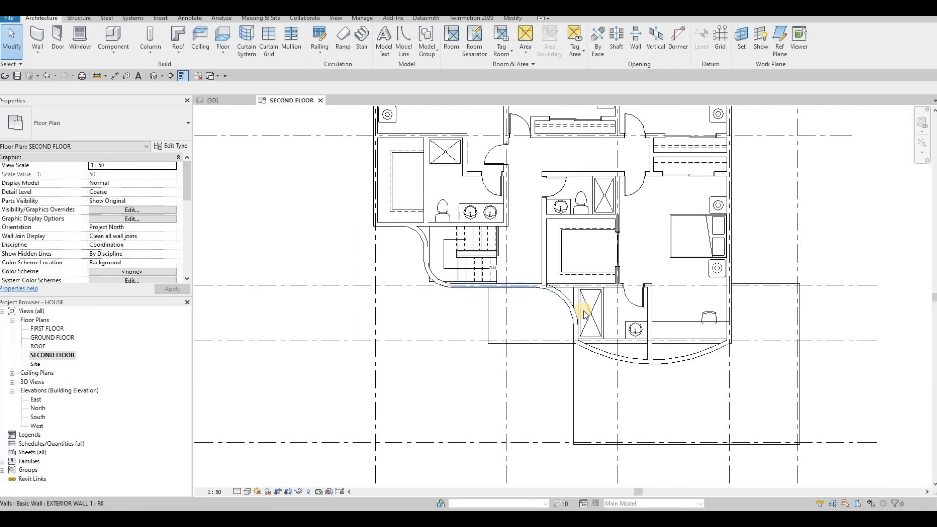
key("Escape")
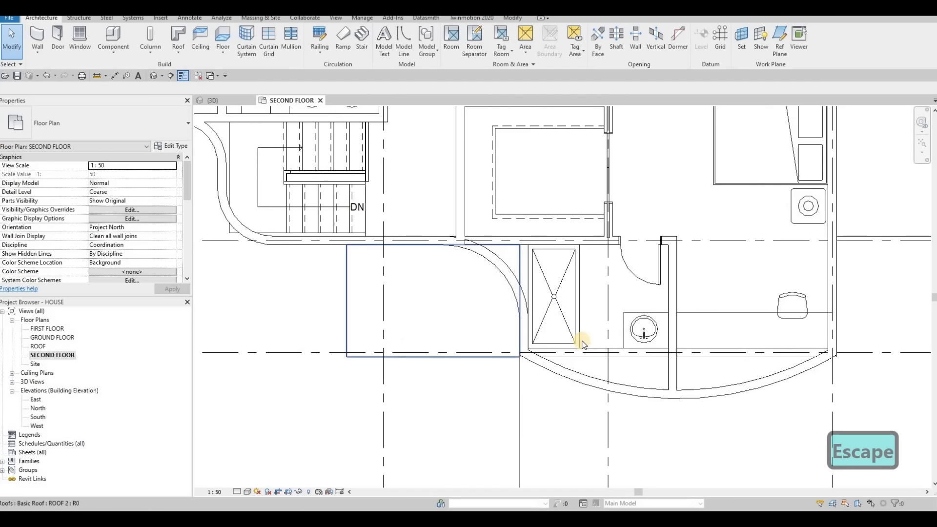
left_click(582, 342)
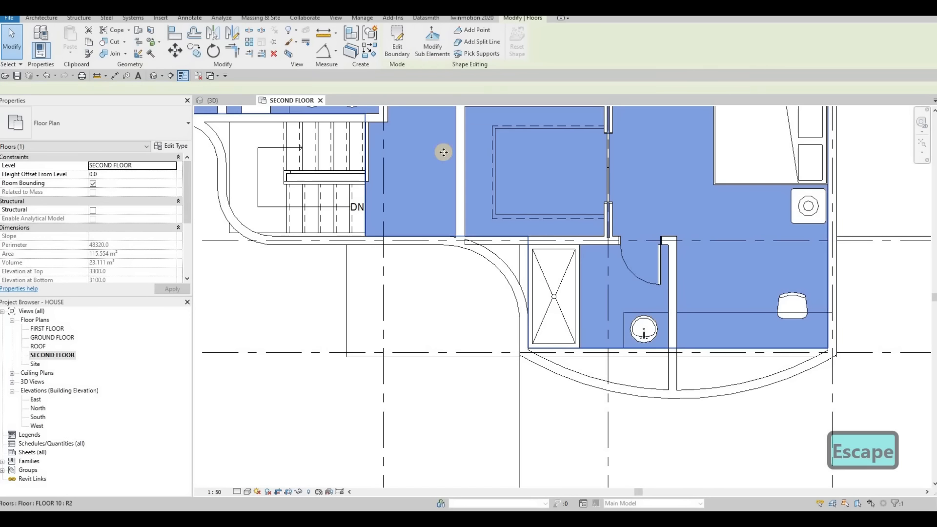
left_click(399, 48)
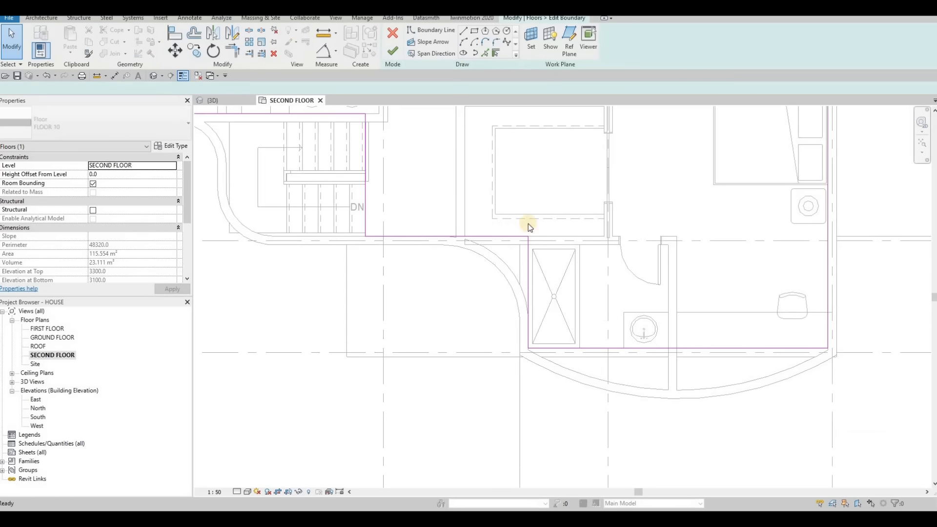
Add floor boundary lines by picking the inner faces of the bowed front wall and the rounded corner wall beside the shower
key("l")
key("i")
left_click(573, 371)
middle_click_drag(505, 258, 672, 275)
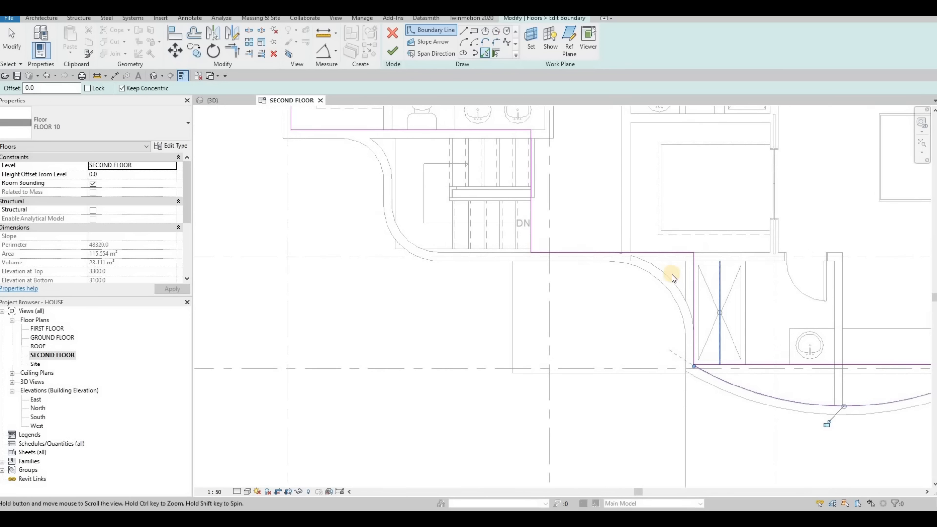
left_click(630, 270)
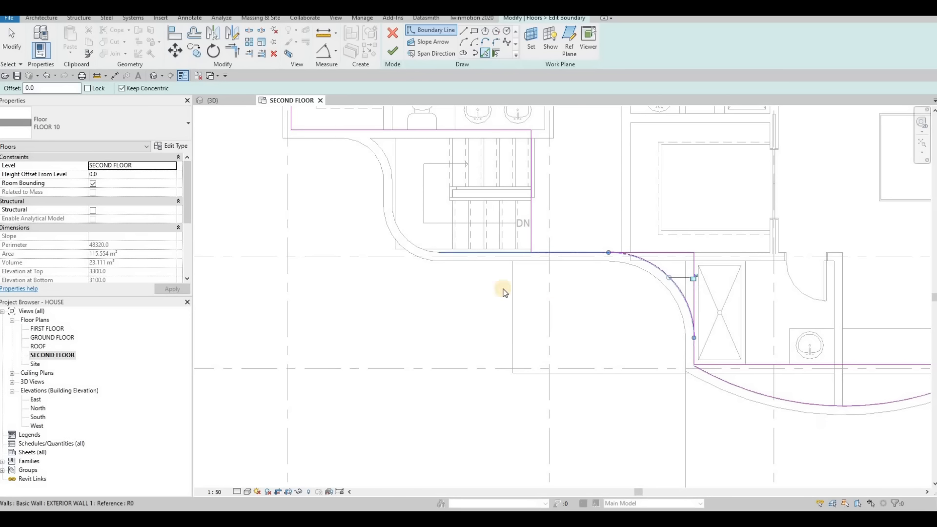
middle_click_drag(415, 247, 436, 308)
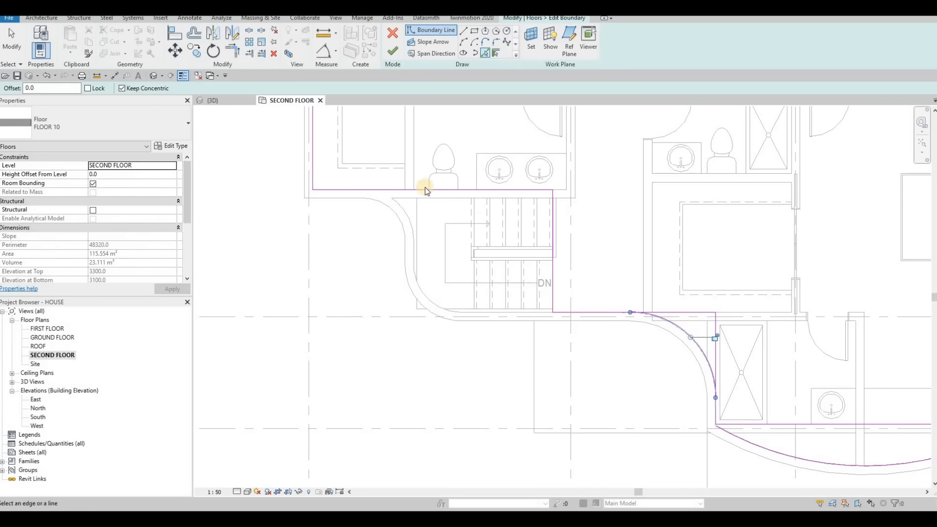
middle_click_drag(664, 319, 547, 264)
scroll(589, 283, "down", 2)
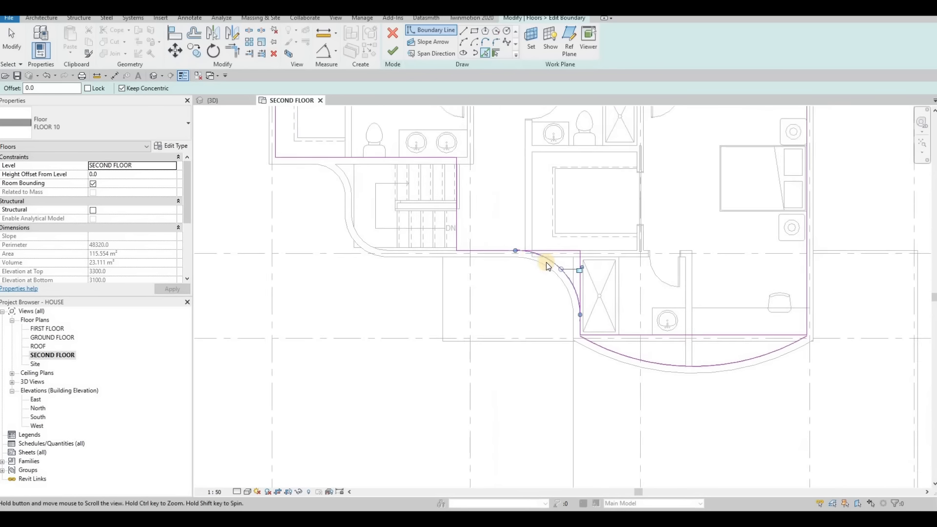
scroll(547, 263, "up", 3)
key("Escape")
key("Escape")
key("Escape")
Trim the straight floor boundary lines to the corner arc beside the shower and delete the straight edge behind the bowed front wall
key("t")
key("r")
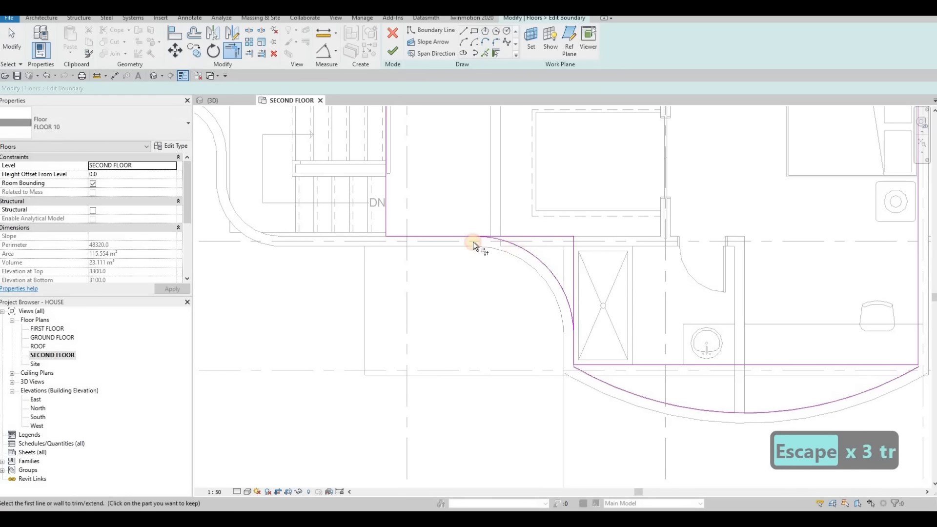
left_click(471, 235)
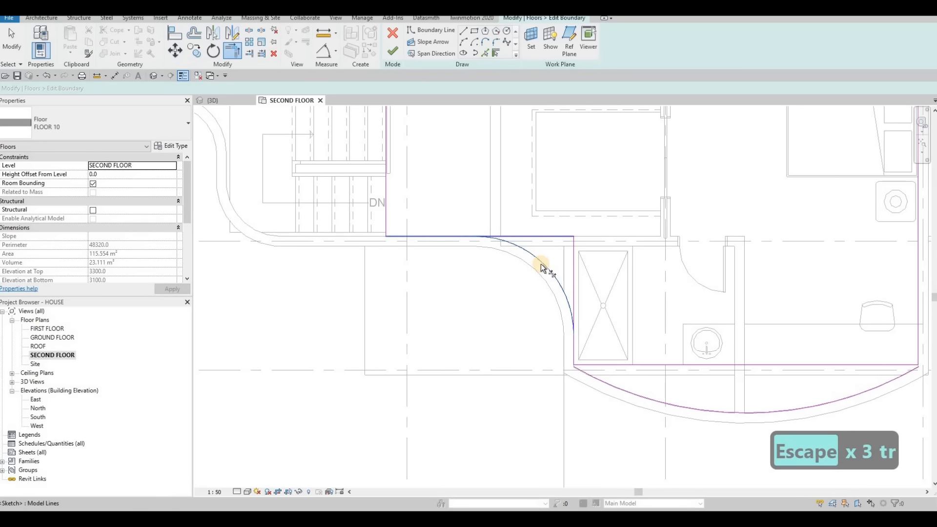
left_click(575, 347)
middle_click_drag(647, 367, 575, 326)
key("Escape")
key("Escape")
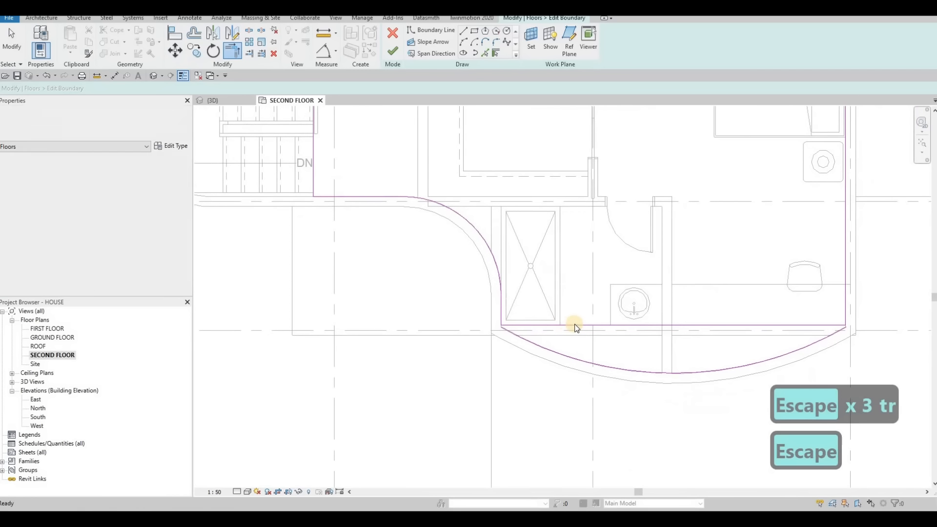
left_click(577, 331)
key("Delete")
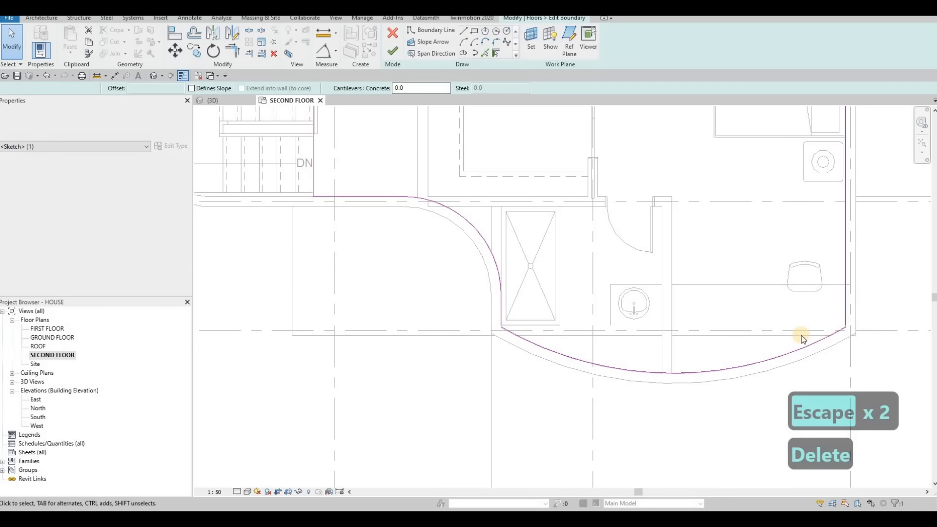
Trim the bowed front floor arc to the straight boundary lines at both ends and finish the floor boundary
scroll(843, 334, "up", 5)
key("Escape")
key("Escape")
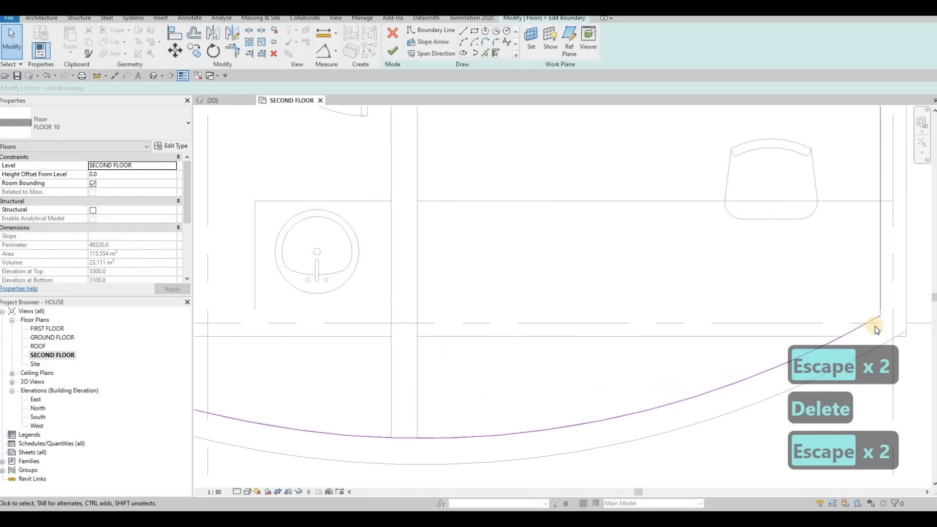
key("r")
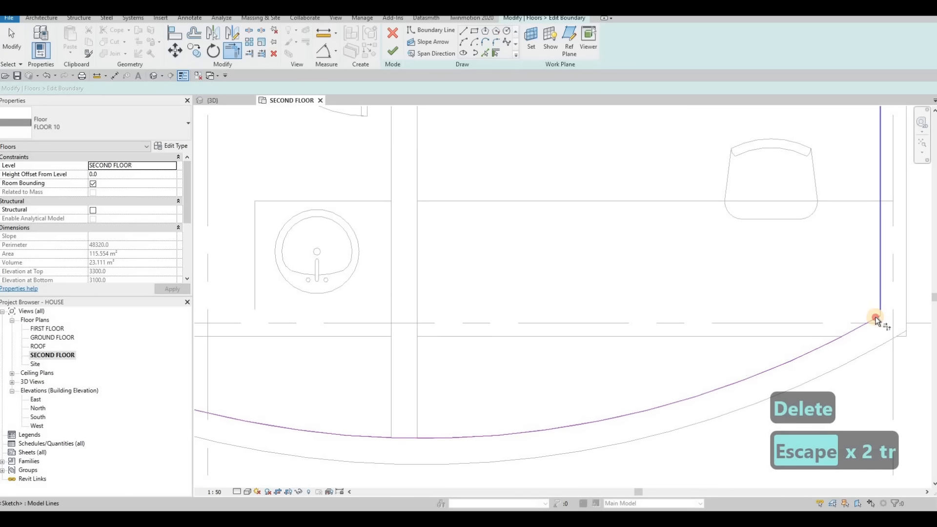
scroll(370, 323, "down", 3)
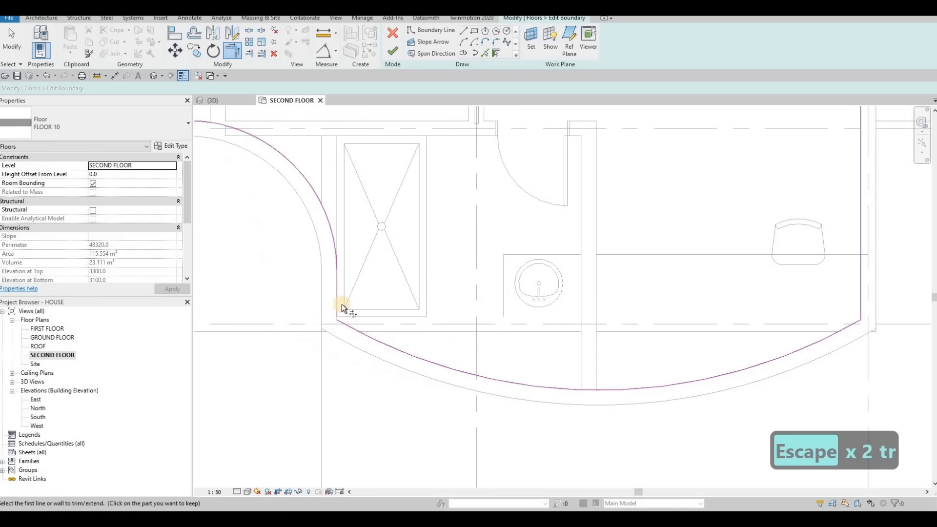
left_click(341, 313)
left_click(361, 287)
scroll(397, 170, "down", 3)
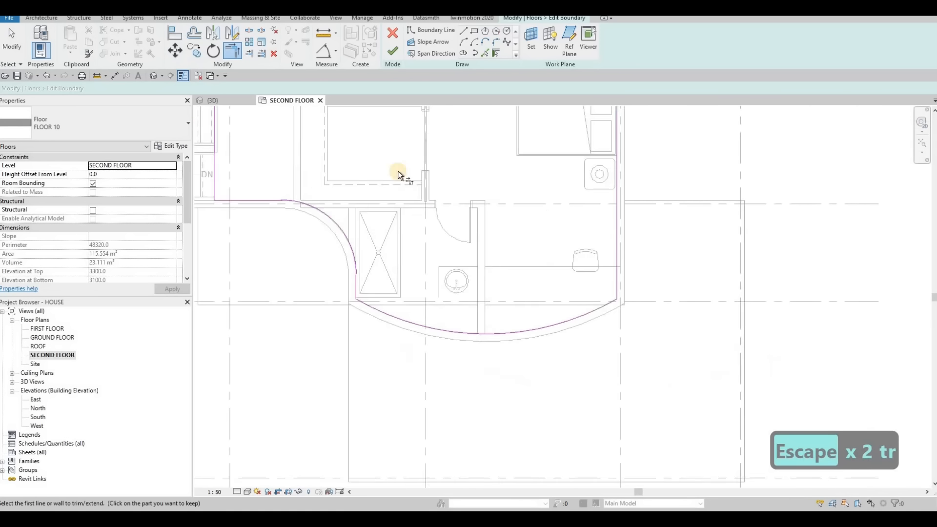
left_click(389, 52)
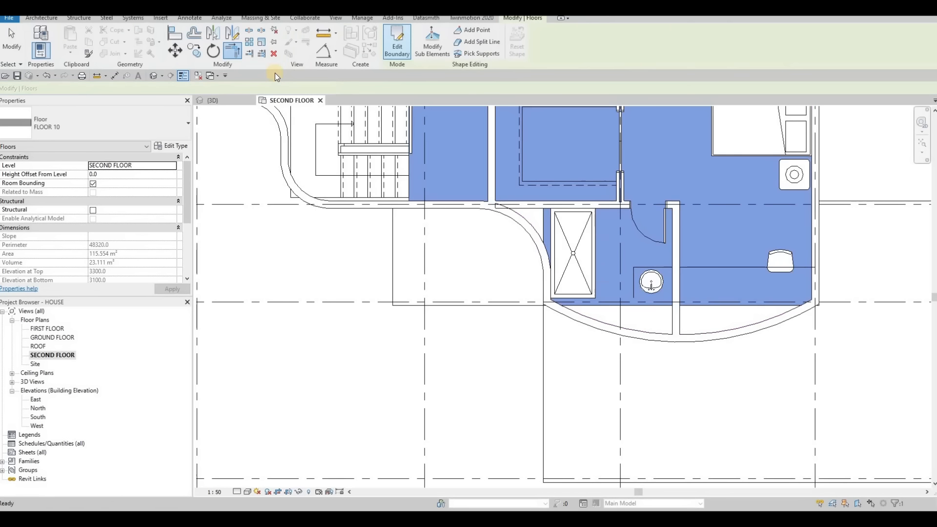
Open the footprint sketch of the main roof ROOF 1 for editing, selecting the roof in the 3D view
left_click(219, 100)
middle_click_drag(561, 234, 572, 319, "shift")
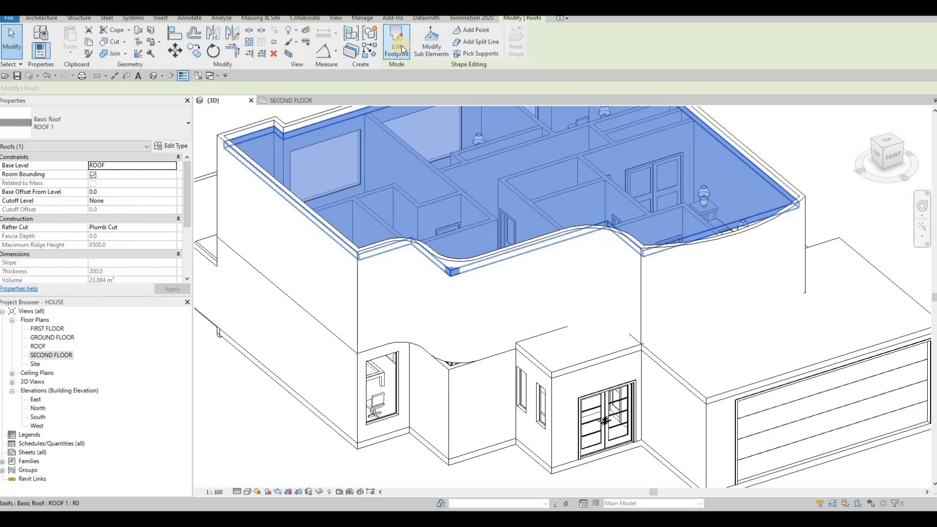
left_click(403, 49)
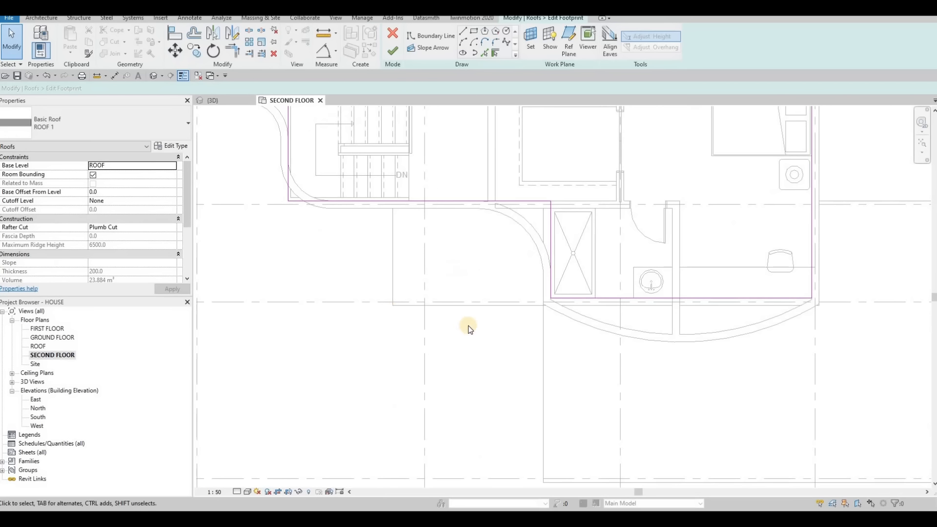
Add roof boundary lines by picking the inner faces of the bowed front wall, the rounded wall beside the shower and both rounded stair corners
scroll(466, 324, "down", 1)
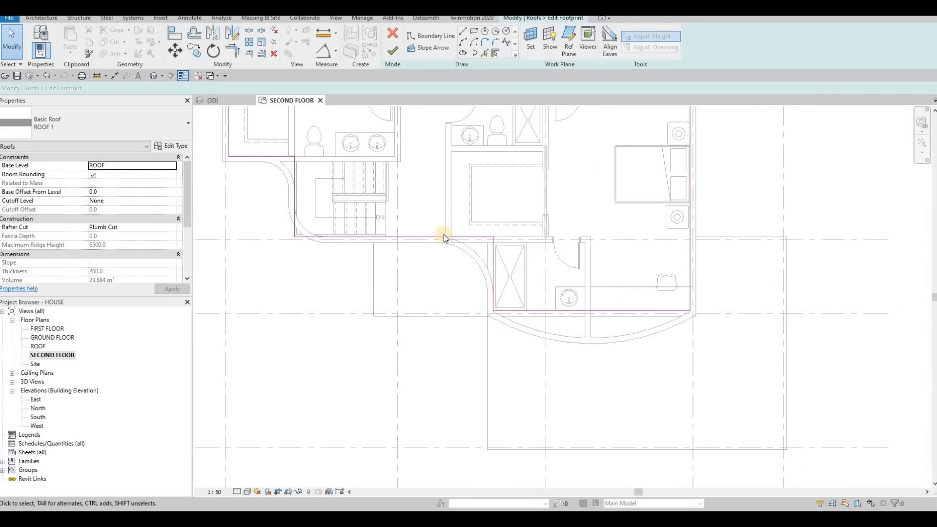
left_click(484, 53)
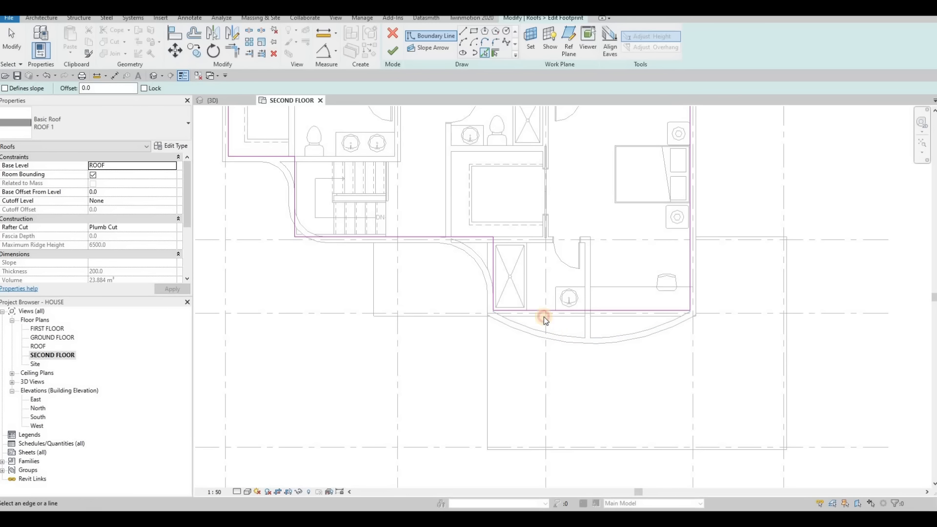
left_click(467, 258)
left_click(477, 253)
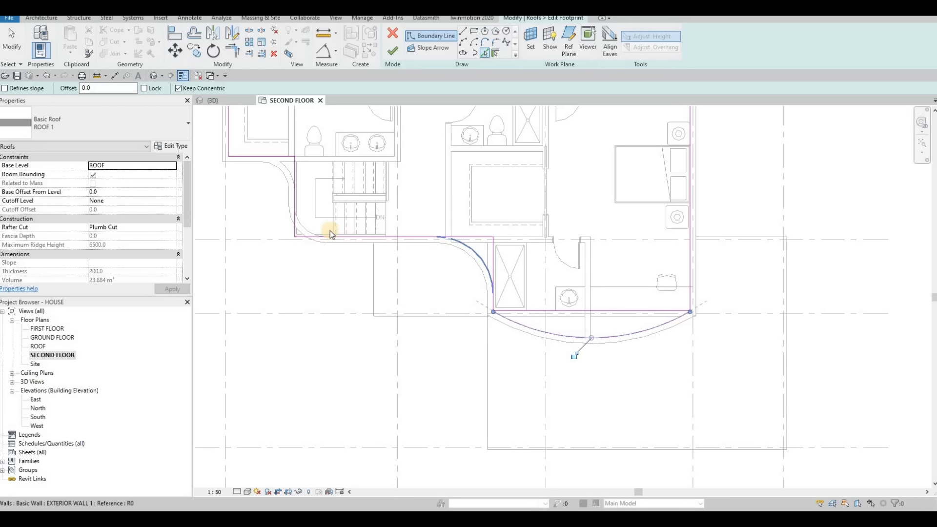
left_click(344, 237)
key("Escape")
key("Escape")
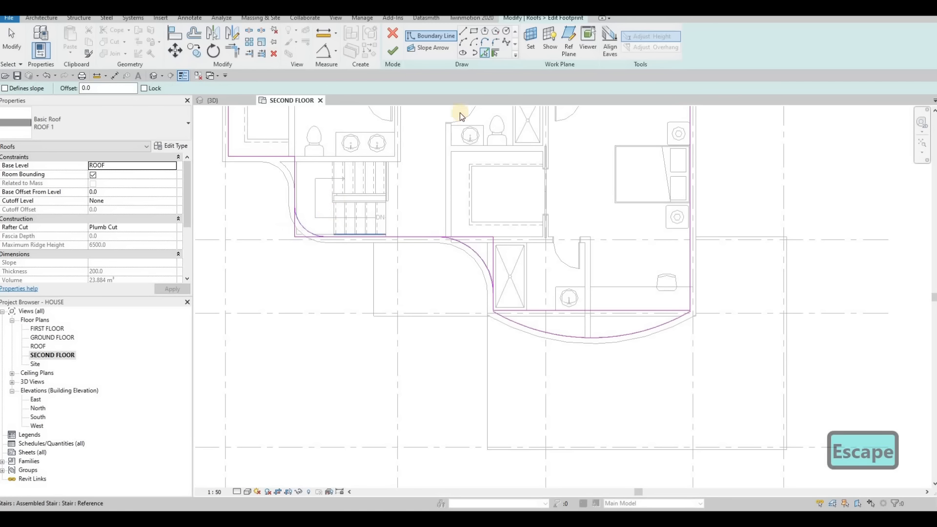
left_click(288, 168)
key("Escape")
key("Escape")
key("Escape")
Trim the straight roof boundary lines to the arcs at the two rounded stair corners
scroll(508, 272, "up", 3)
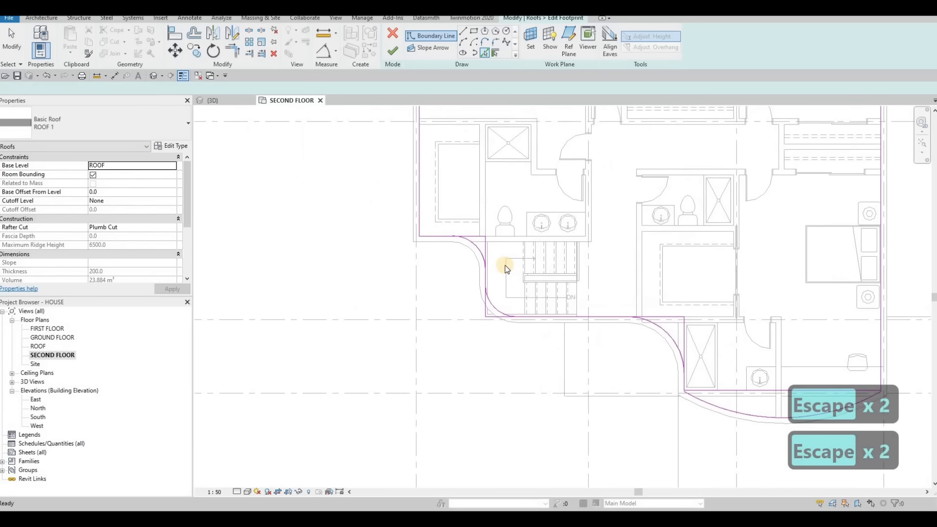
key("t")
key("r")
left_click(476, 282)
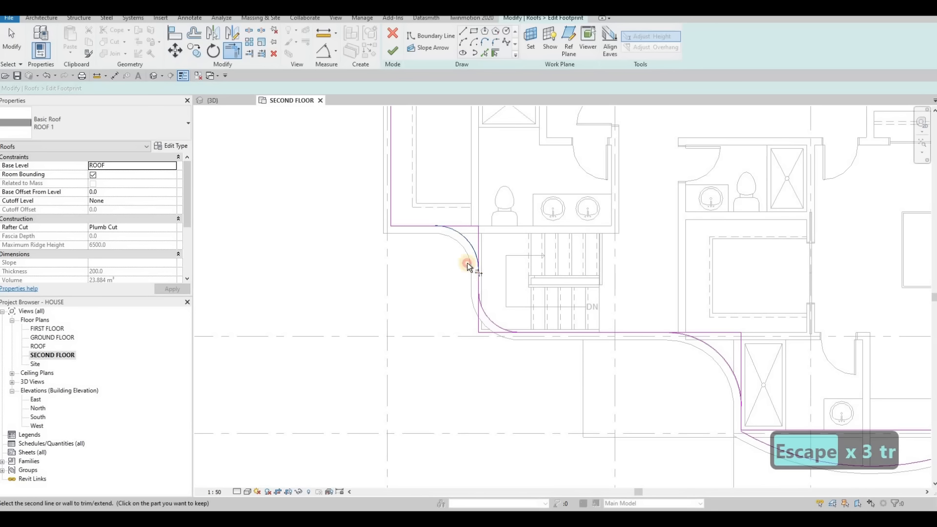
left_click(478, 283)
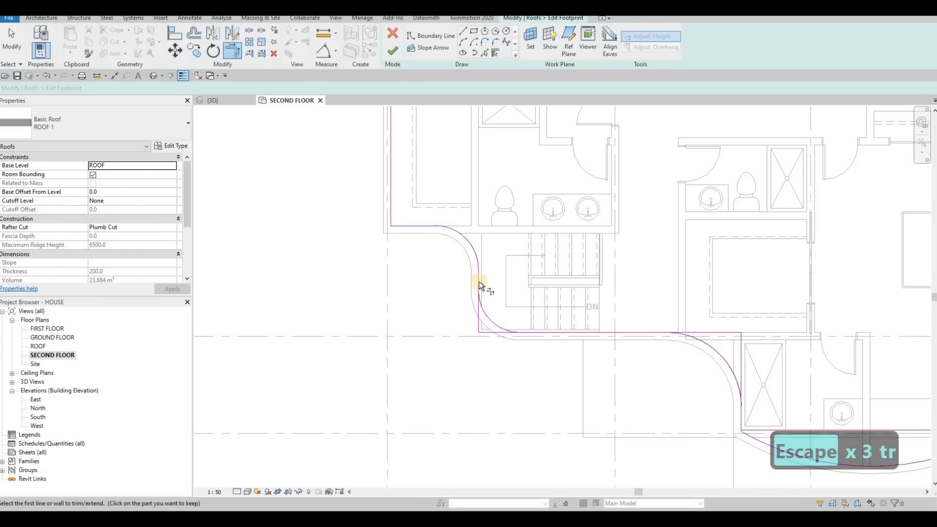
left_click(511, 327)
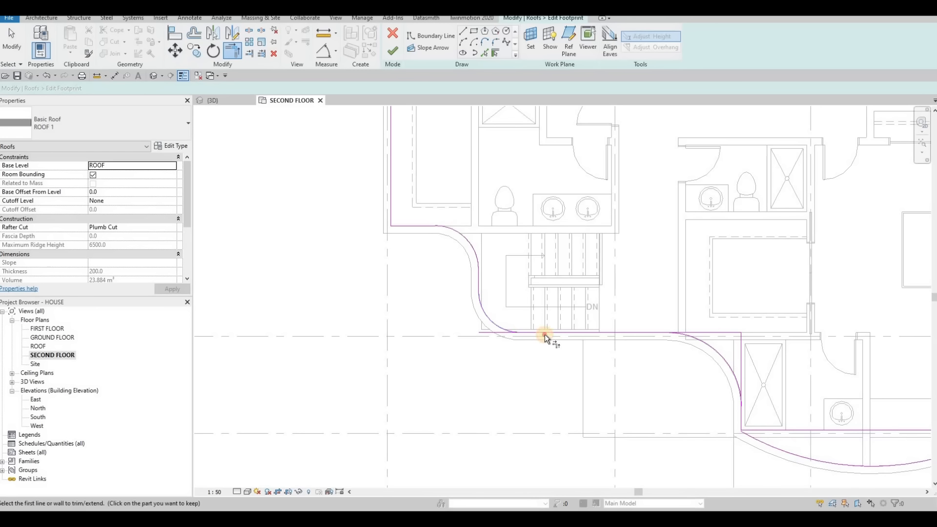
left_click(627, 333)
Trim the straight roof boundary lines to the corner arc beside the shower
left_click(558, 290)
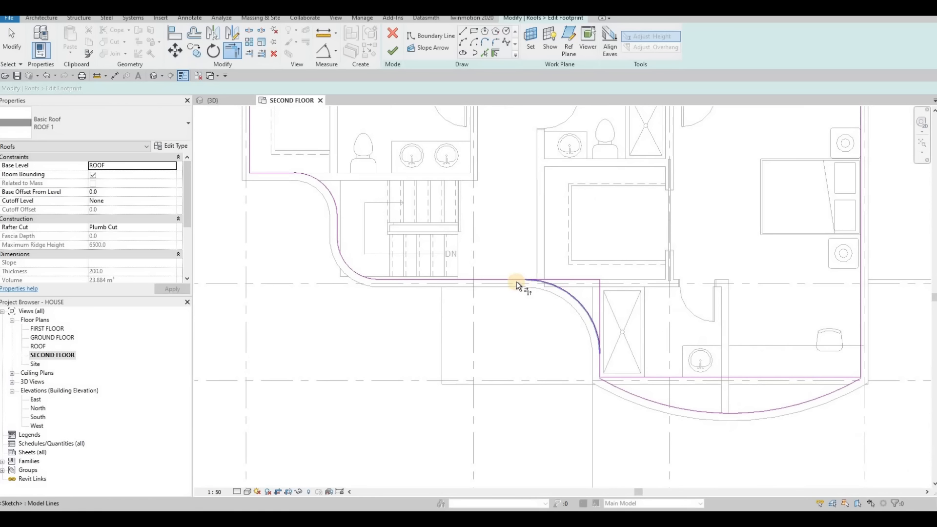
left_click(516, 281)
left_click(600, 362)
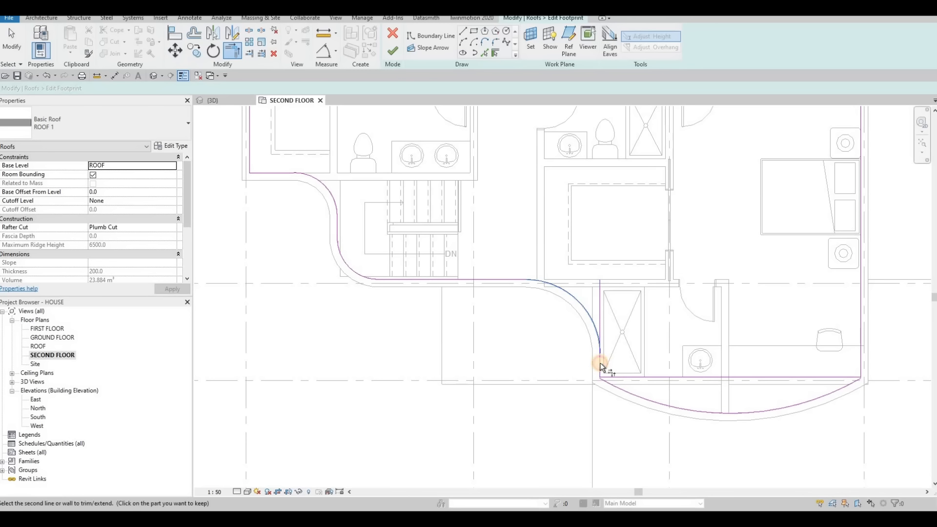
left_click(599, 361)
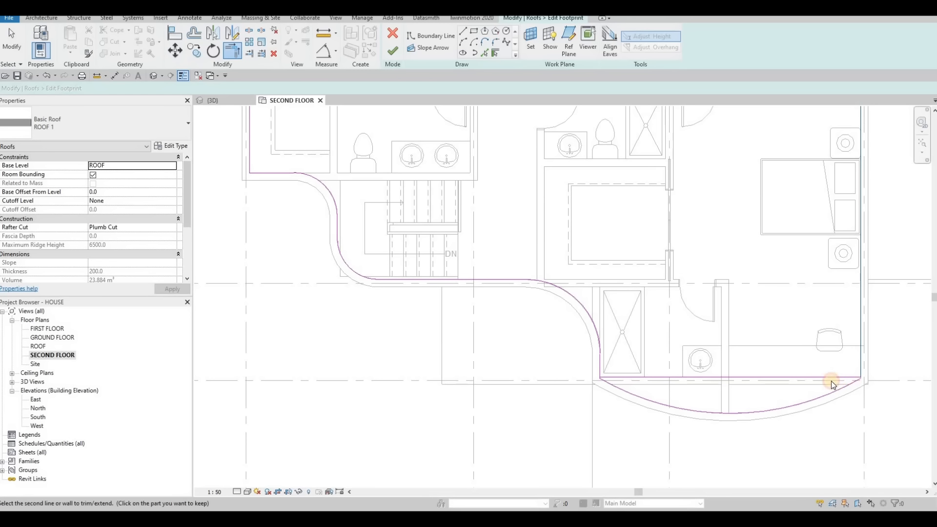
Delete the straight roof edge behind the bowed front wall and finish the roof footprint
key("Escape")
key("Escape")
left_click(806, 380)
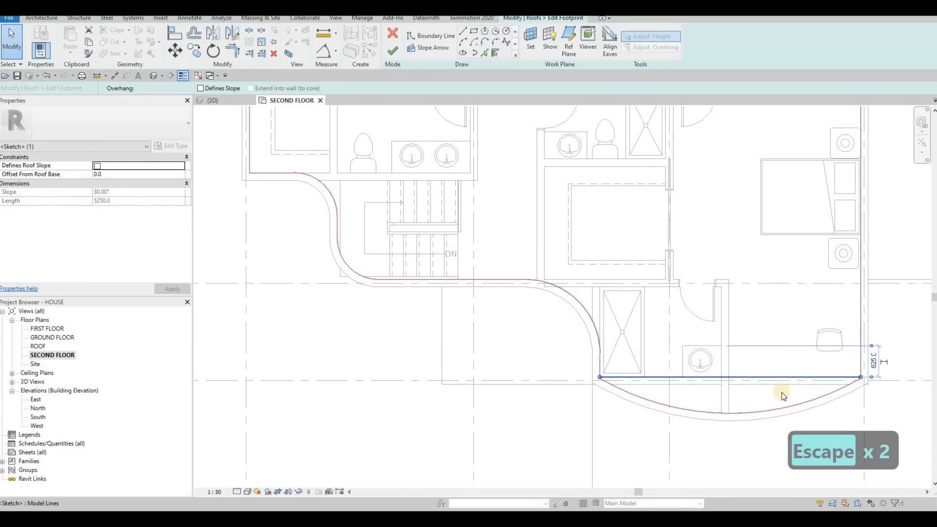
key("Delete")
scroll(673, 263, "down", 3)
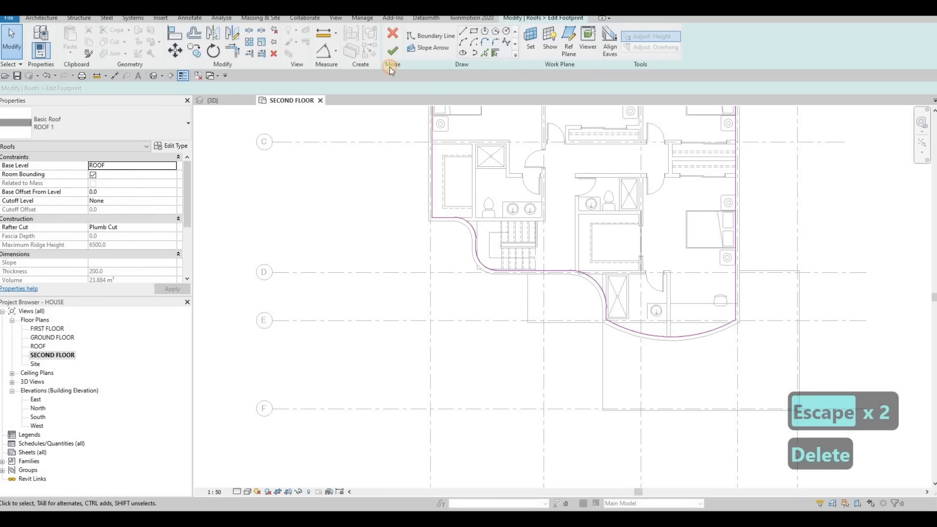
Examine the reshaped roof edge and the curved front walls above the first floor in the 3D view
left_click(213, 100)
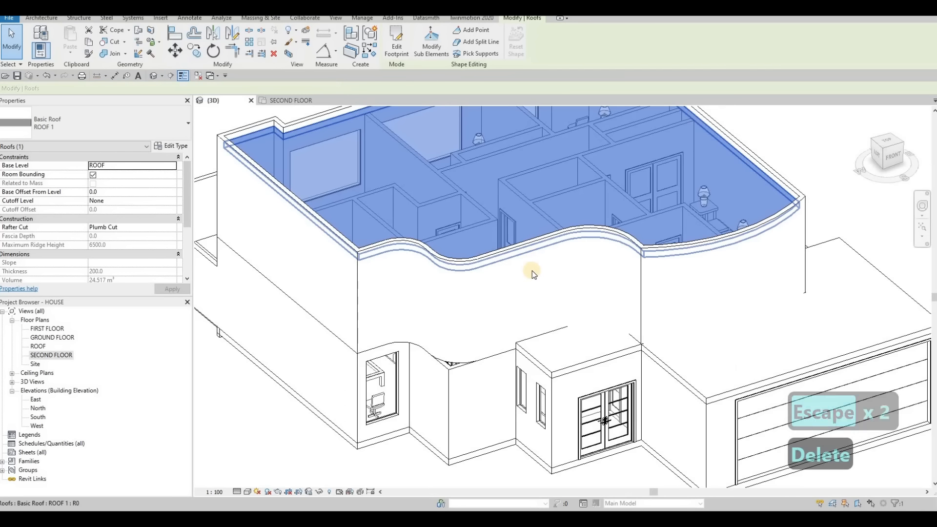
middle_click_drag(531, 273, 496, 229, "shift")
key("Escape")
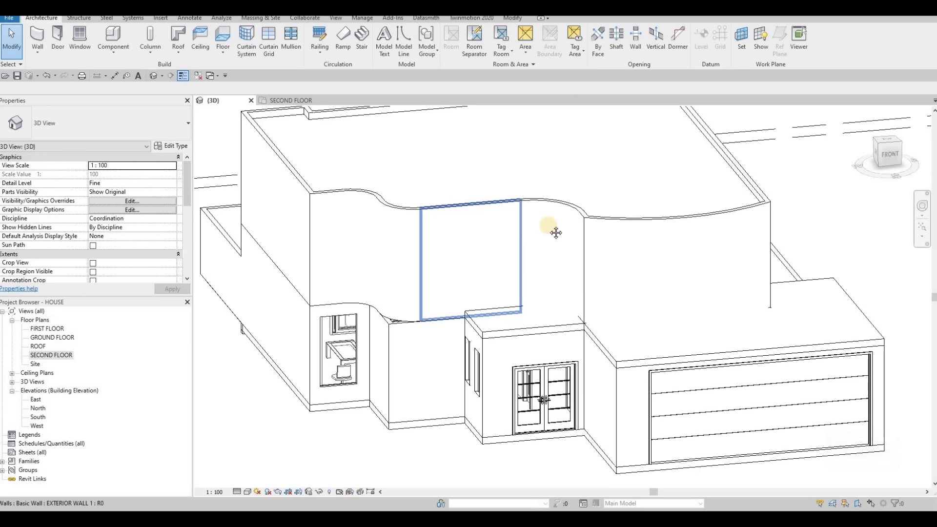
middle_click_drag(583, 242, 586, 219)
scroll(568, 230, "down", 1)
middle_click_drag(510, 279, 525, 282)
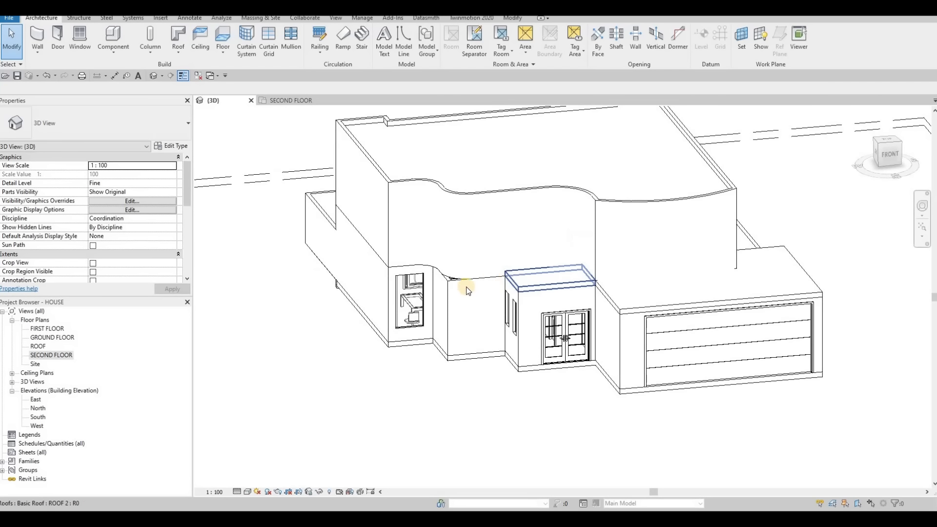
scroll(466, 286, "up", 1)
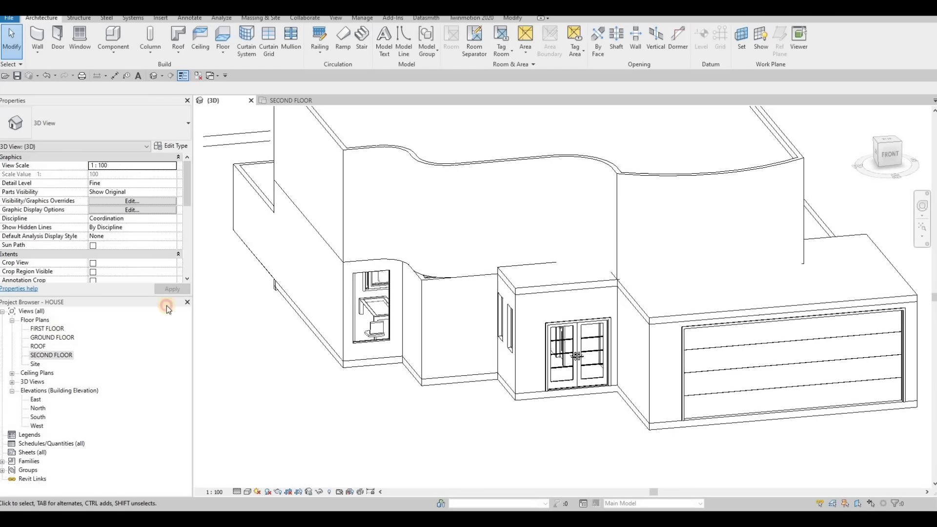
Open the FIRST FLOOR plan, focus on the stair area and look through the view's properties for the underlay settings
double_click(46, 329)
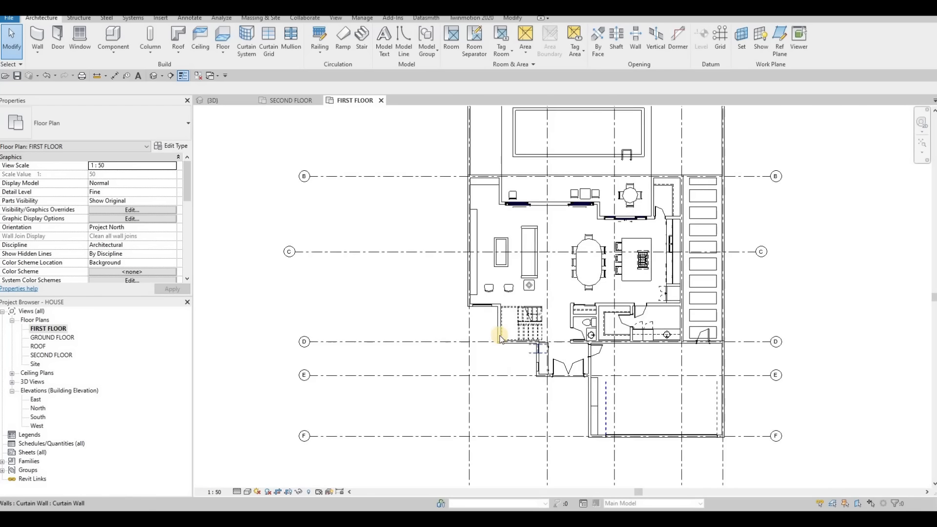
scroll(500, 337, "up", 3)
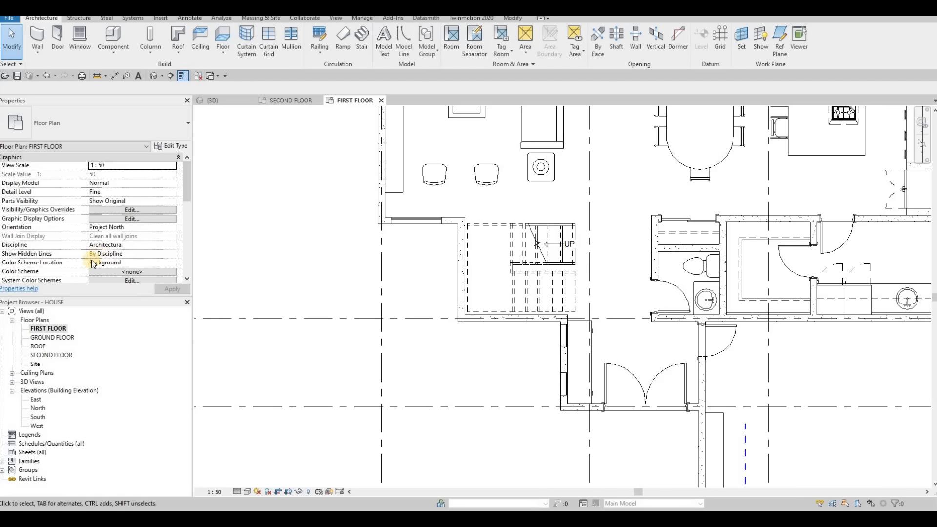
scroll(92, 259, "down", 5)
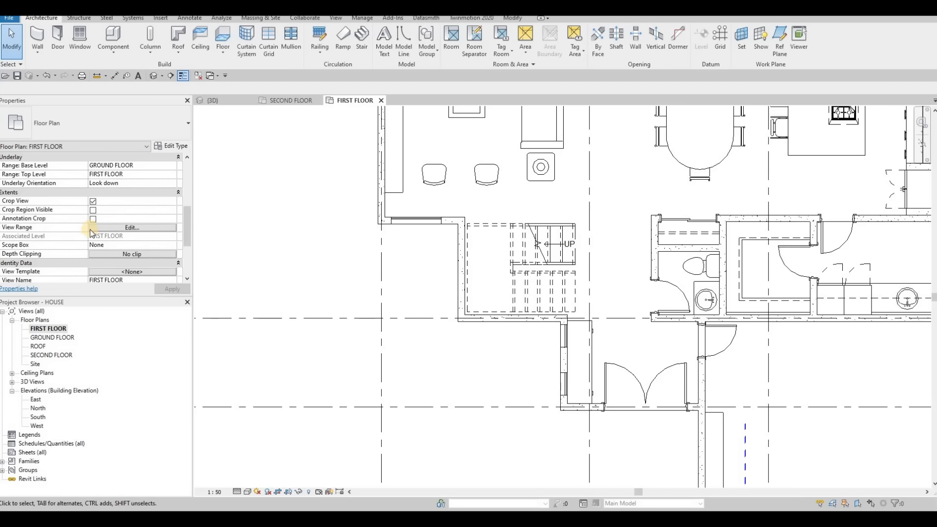
scroll(98, 235, "up", 2)
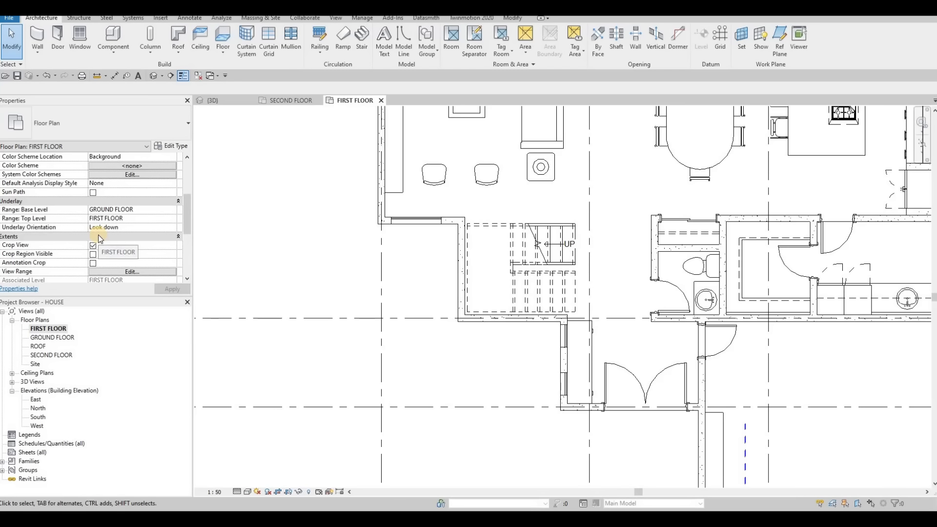
scroll(98, 235, "down", 5)
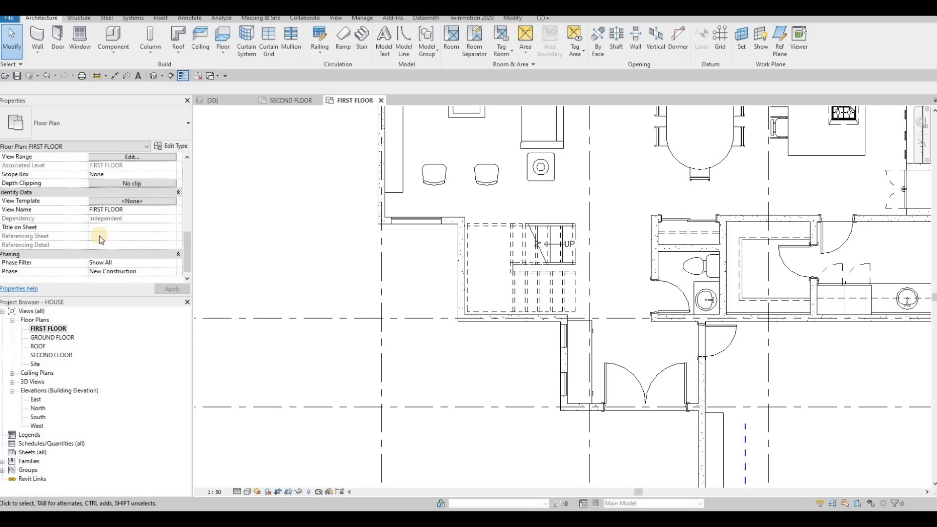
scroll(98, 236, "up", 10)
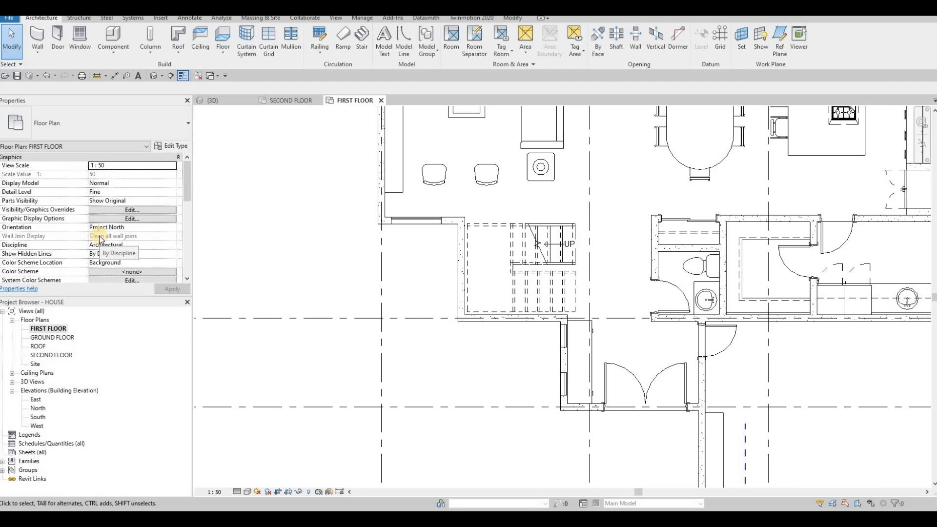
scroll(98, 235, "down", 6)
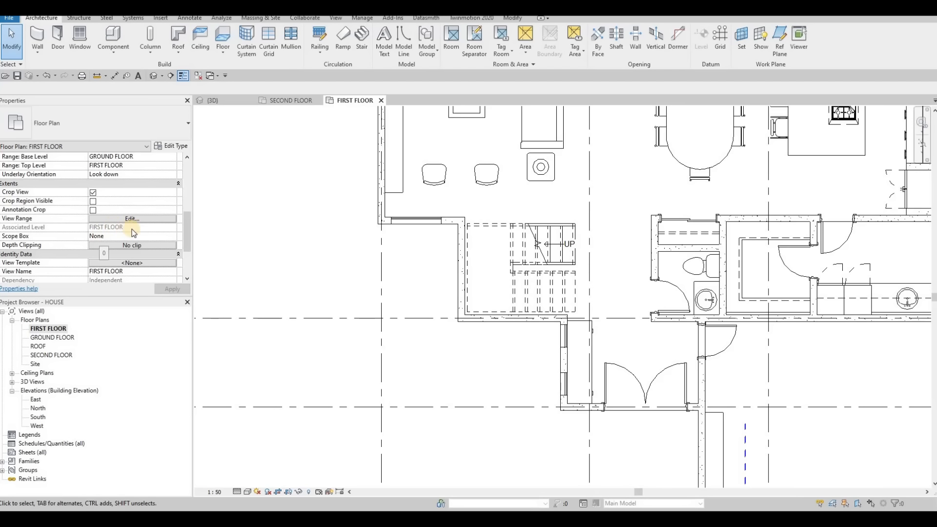
scroll(135, 233, "down", 2)
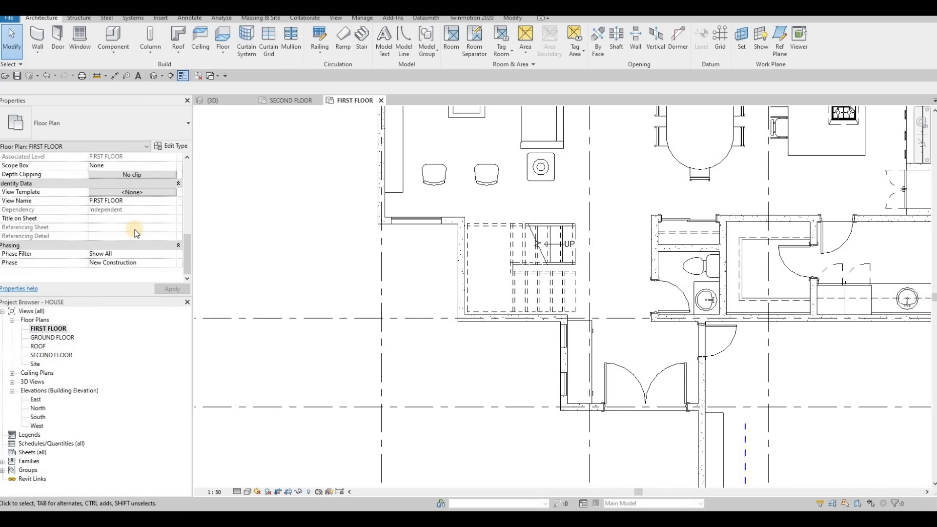
scroll(134, 230, "up", 2)
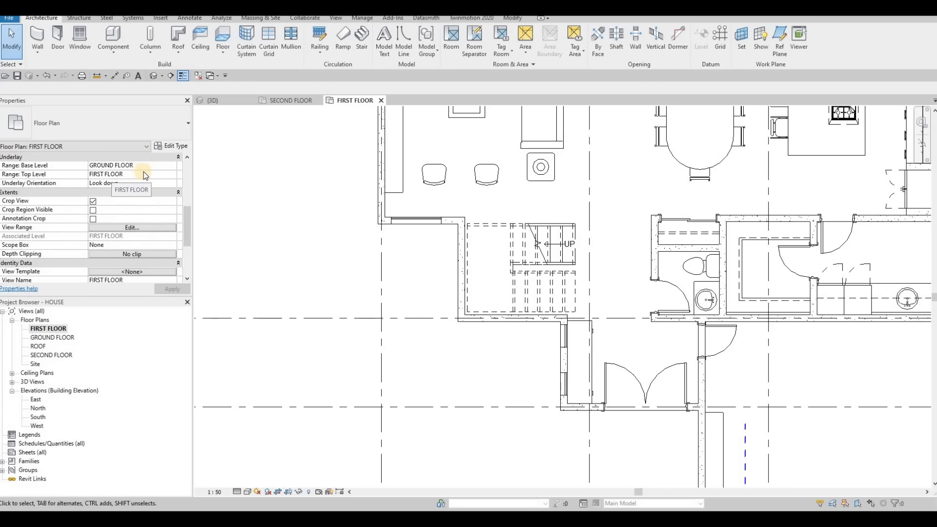
left_click(167, 174)
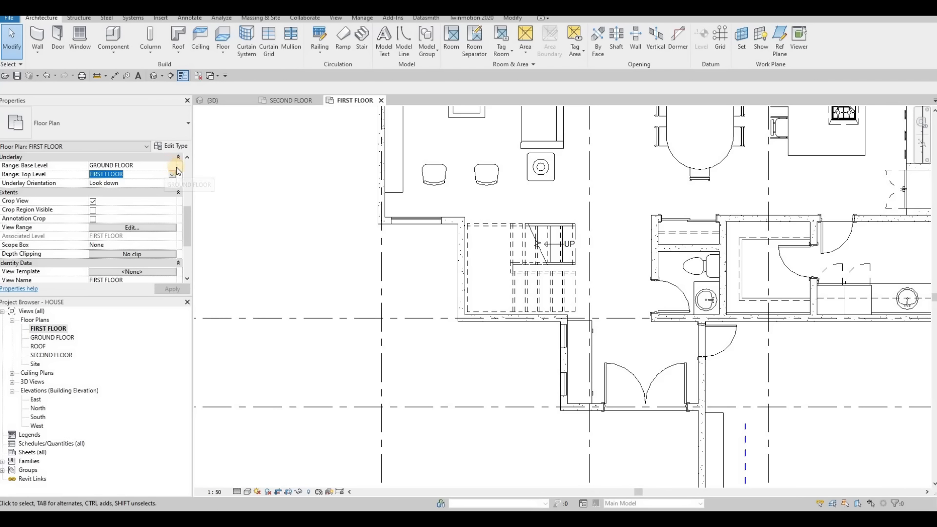
left_click(173, 166)
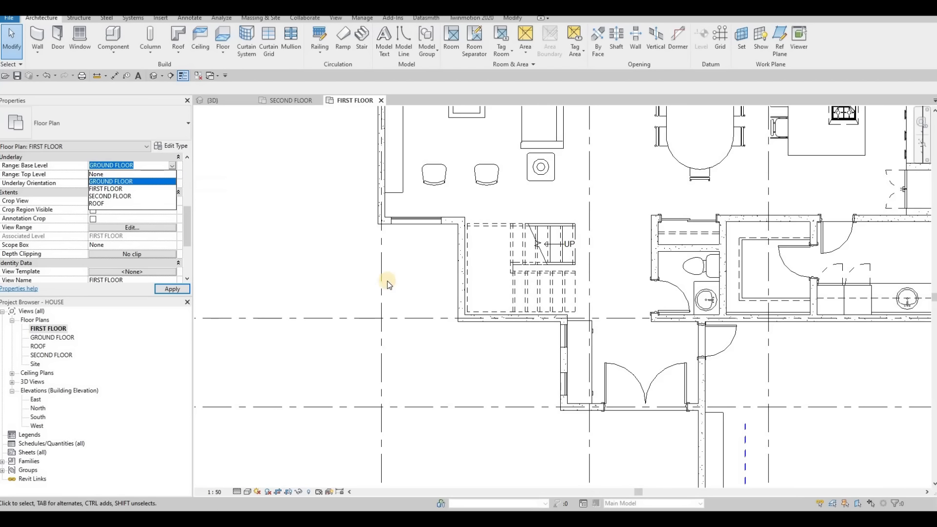
left_click(390, 298)
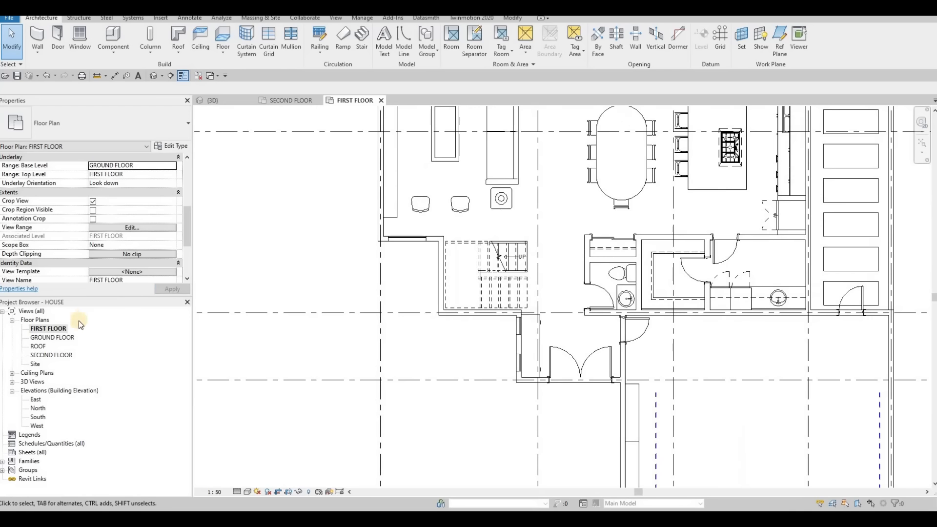
key("Escape")
View the GROUND FLOOR plan and return to the FIRST FLOOR plan
left_click(61, 332)
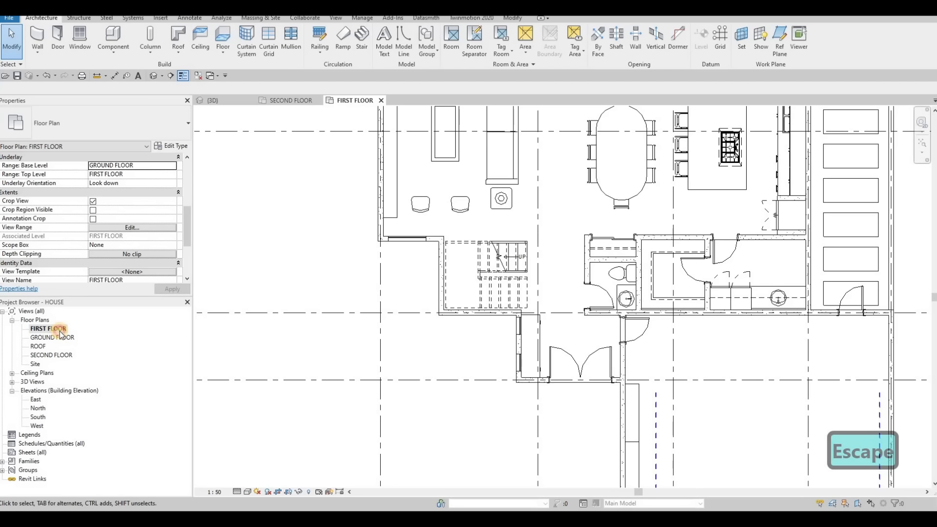
left_click(56, 337)
double_click(56, 337)
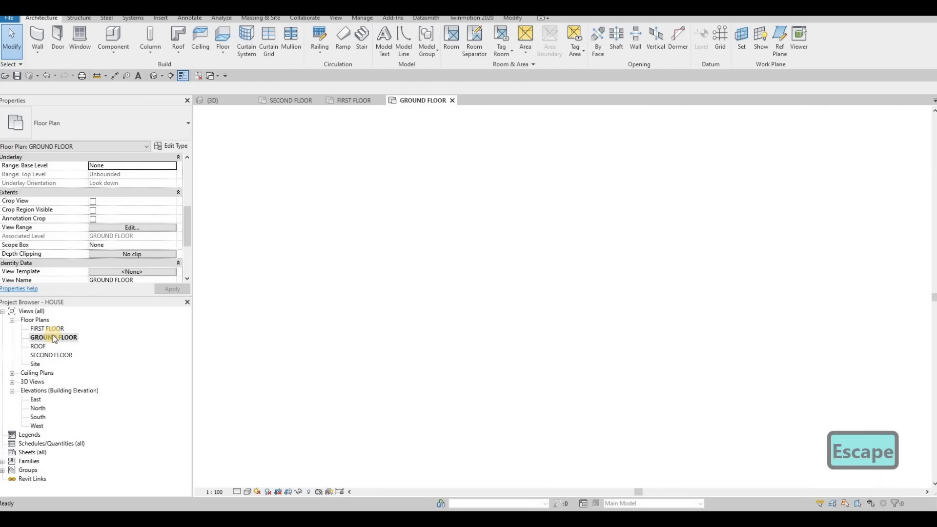
scroll(532, 311, "up", 3)
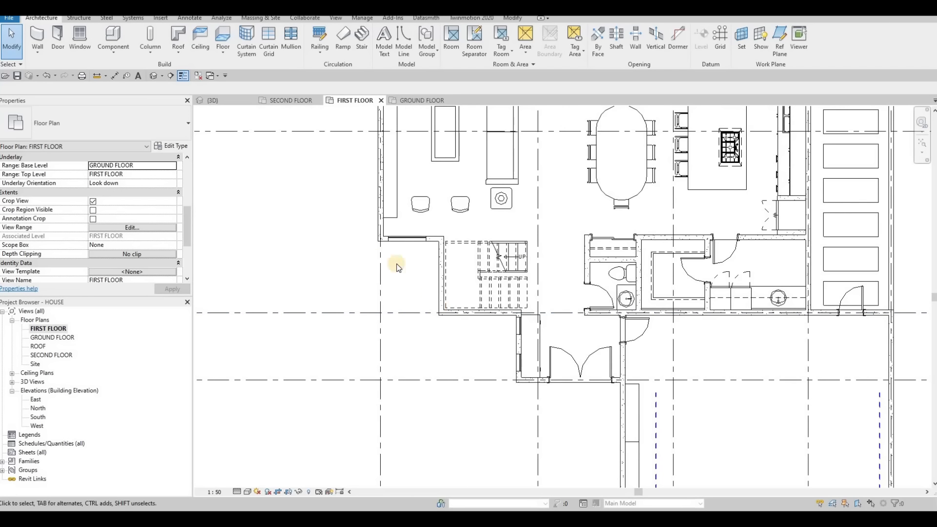
Set the first-floor plan's underlay base level to SECOND FLOOR and apply it
left_click(174, 166)
left_click(171, 166)
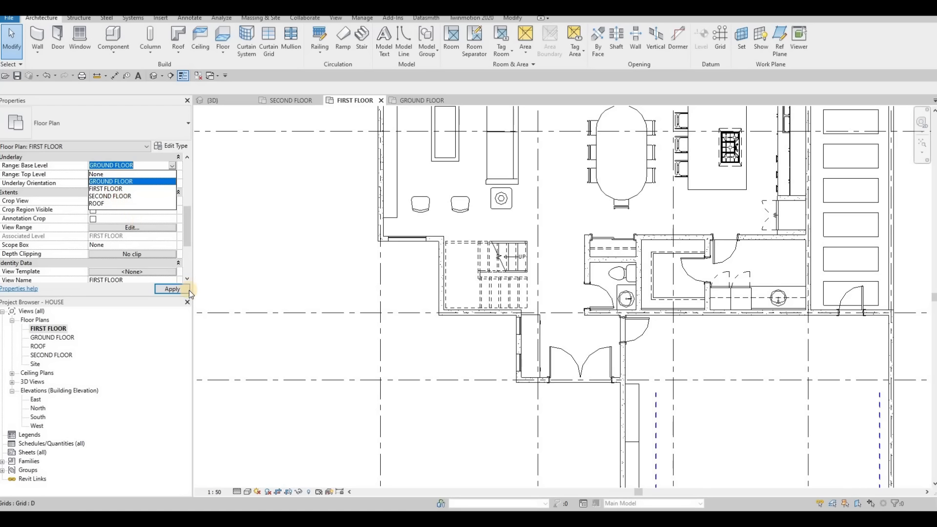
left_click(176, 290)
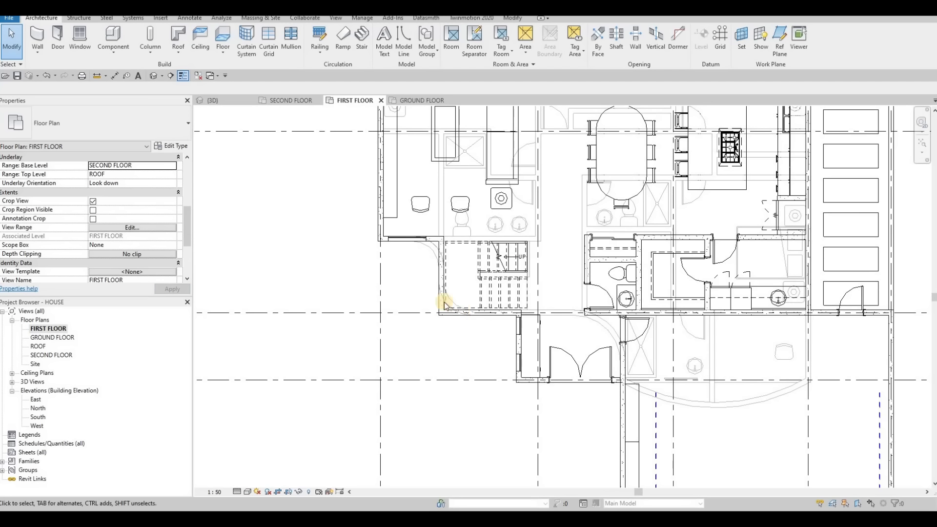
scroll(417, 307, "up", 4)
key("Escape")
key("Escape")
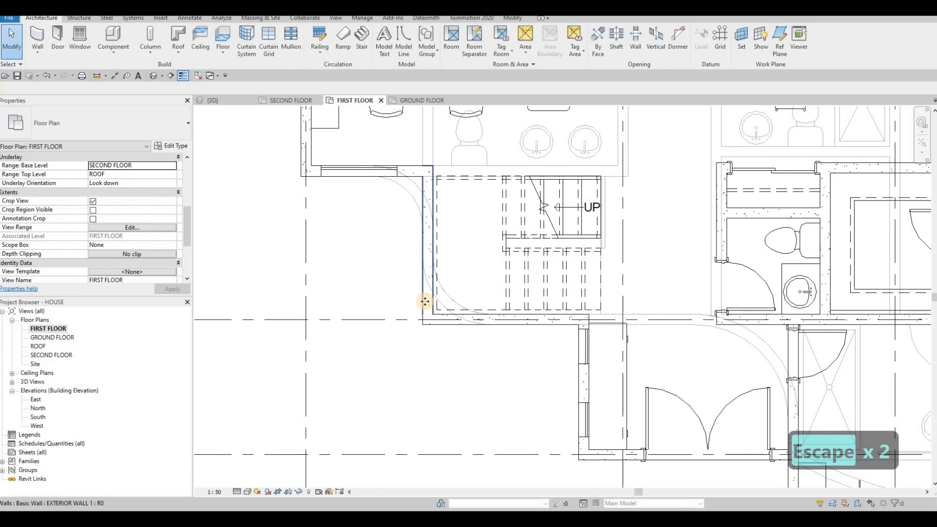
Round the outer stair corner of EXTERIOR WALL 1 with a fillet arc wall of about 900 mm radius, following the second-floor underlay
left_click(425, 301)
key("c")
key("s")
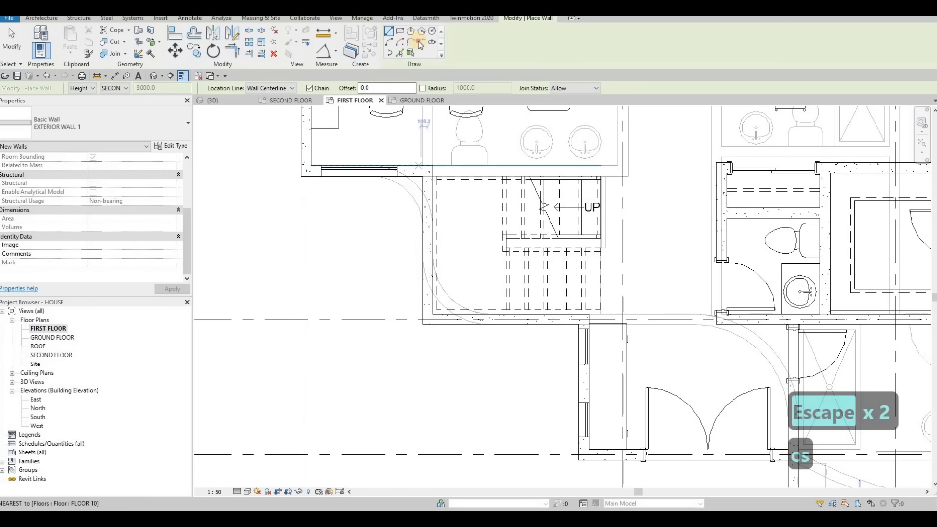
left_click(442, 320)
left_click(442, 310)
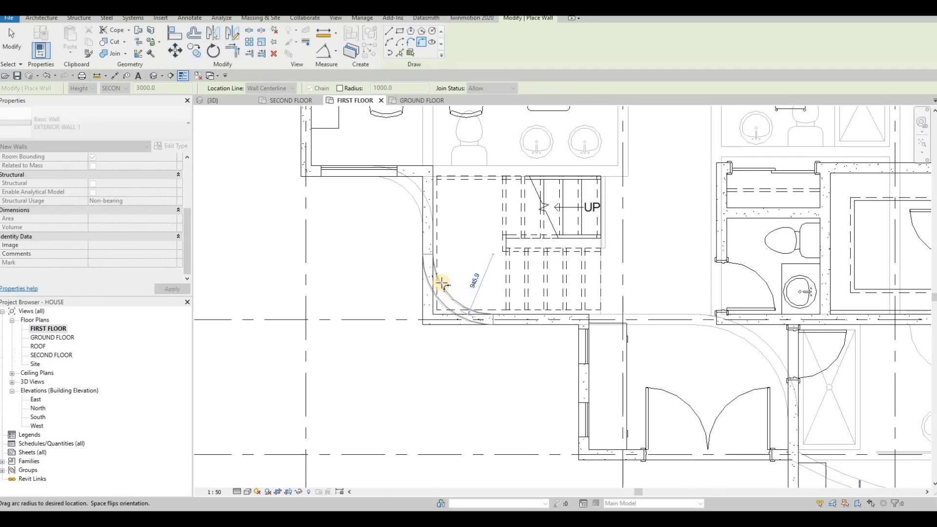
scroll(441, 283, "up", 5)
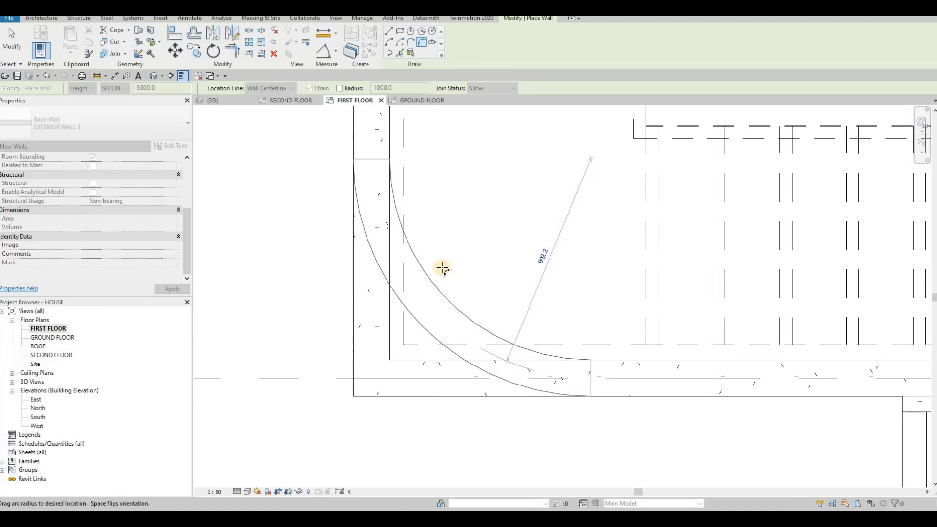
left_click(442, 269)
scroll(414, 249, "down", 5)
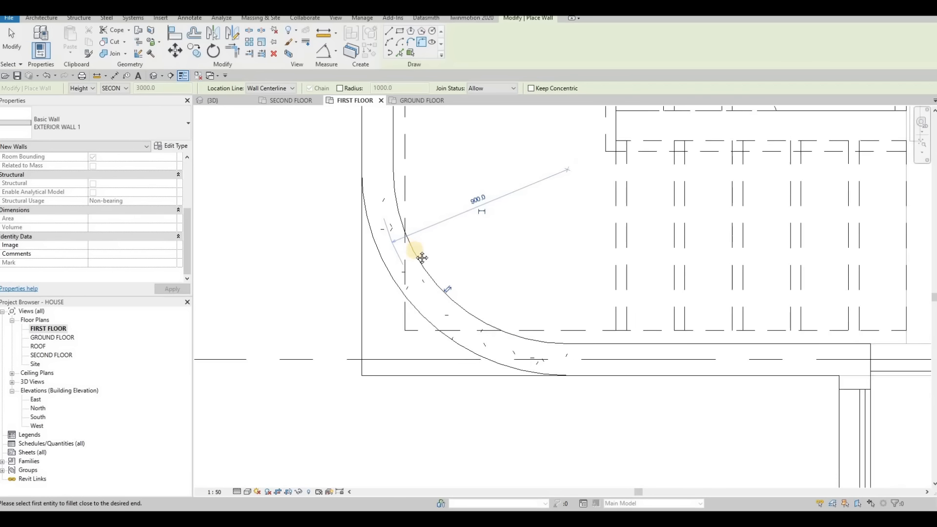
key("Escape")
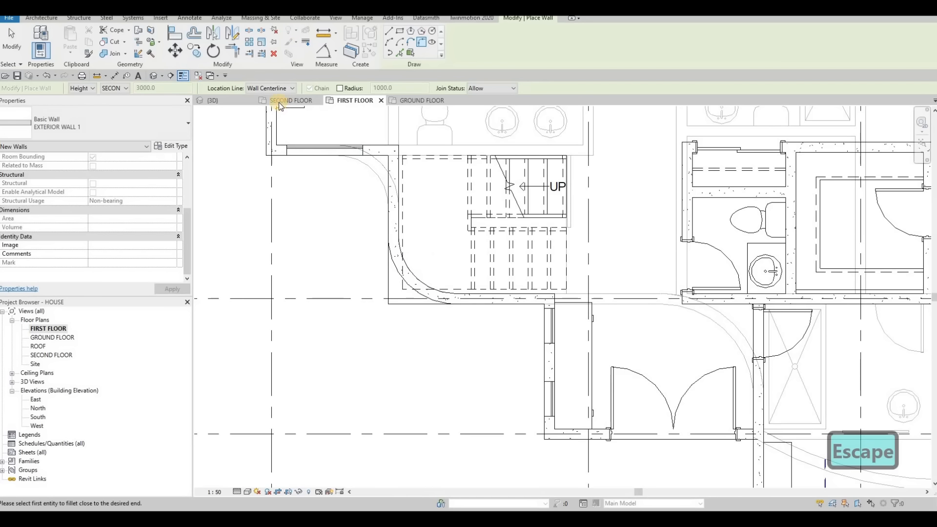
Inspect in the 3D view how the rounded first-floor stair wall meets the curved second-floor wall above
left_click(215, 100)
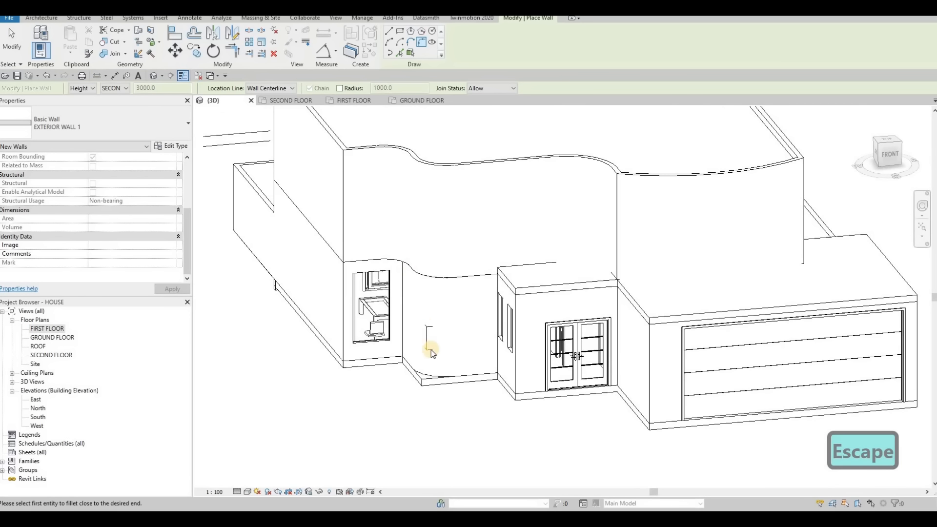
key("Escape")
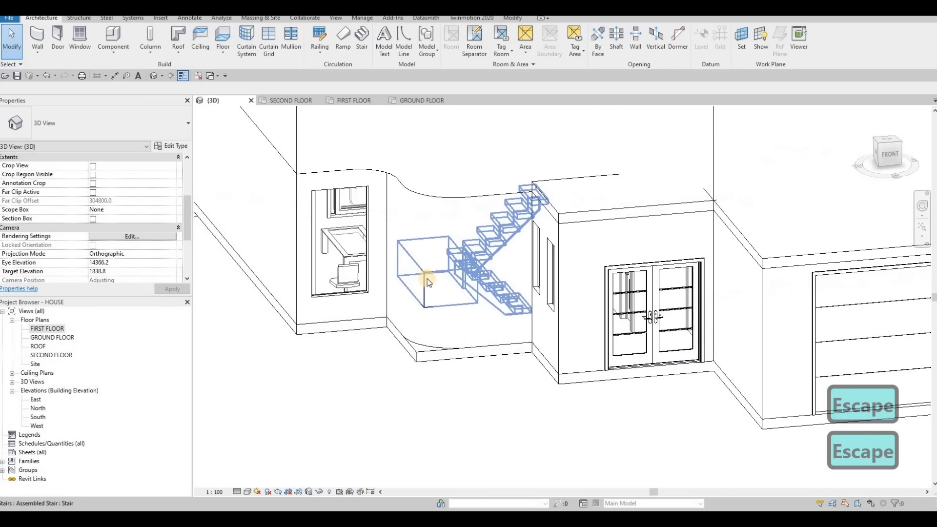
scroll(429, 361, "up", 3)
key("Escape")
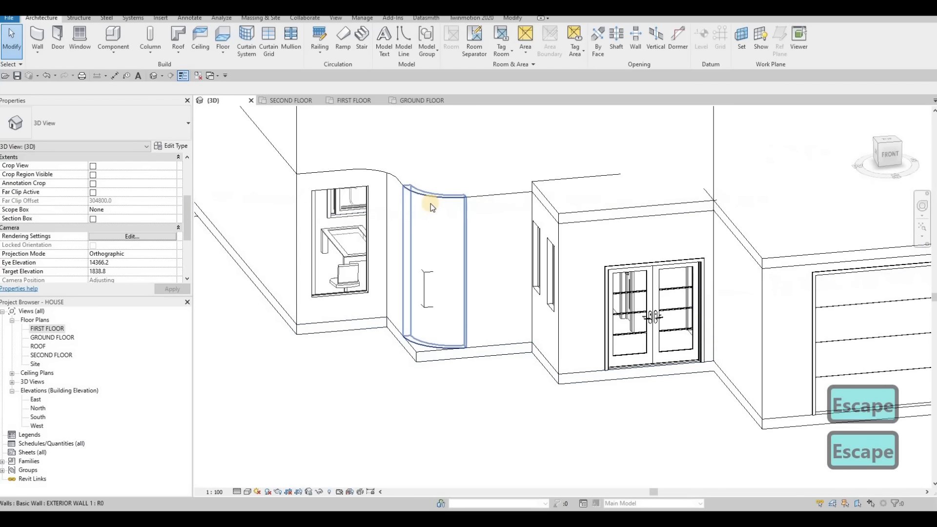
scroll(432, 200, "up", 3)
key("Escape")
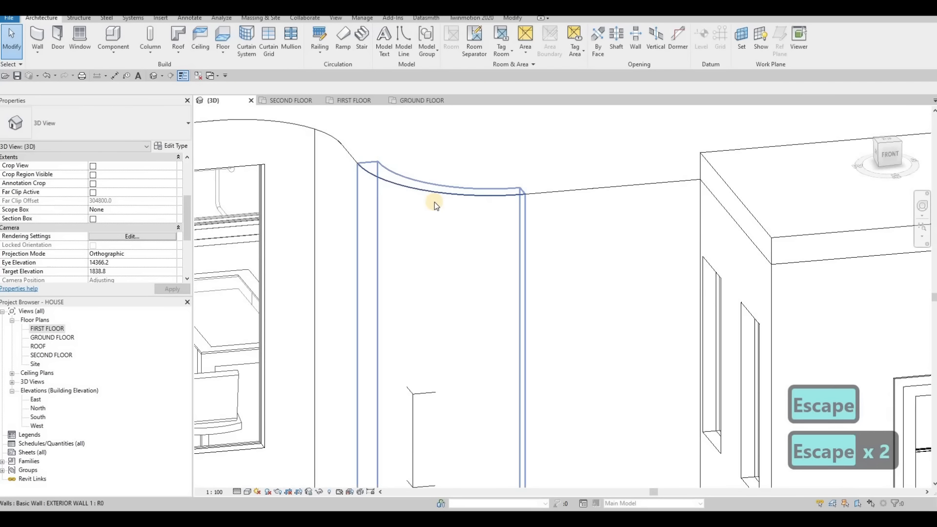
Try to align the rounded first-floor wall face with the curved second-floor wall face above it
key("a")
key("l")
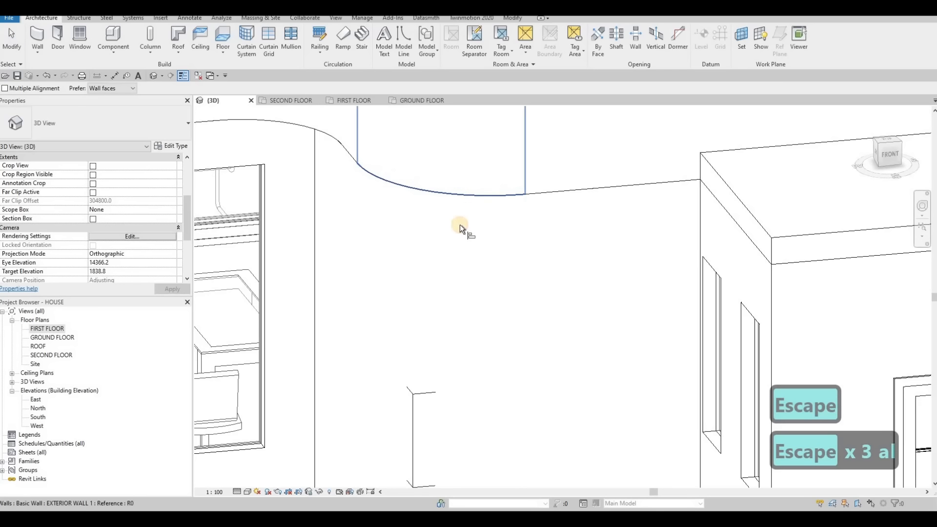
left_click(475, 218)
key("Escape")
scroll(446, 238, "down", 3)
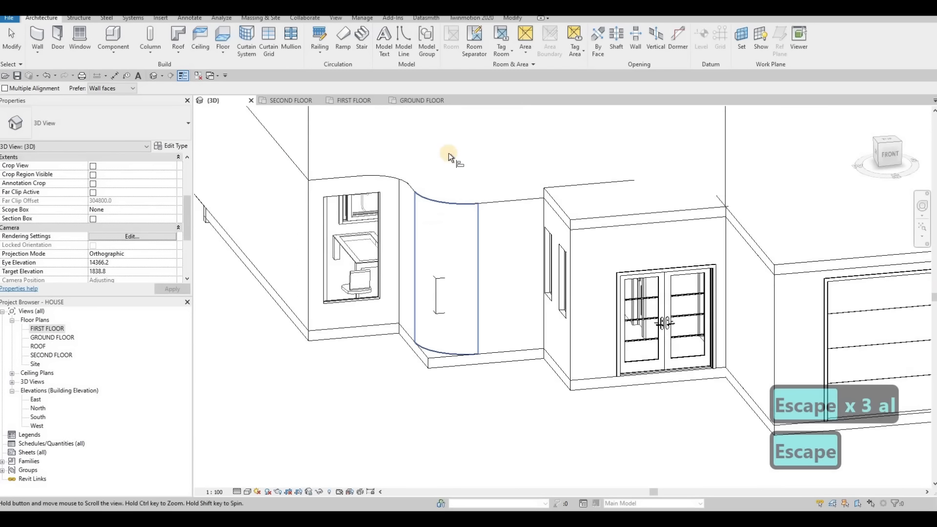
scroll(449, 314, "up", 4)
key("Escape")
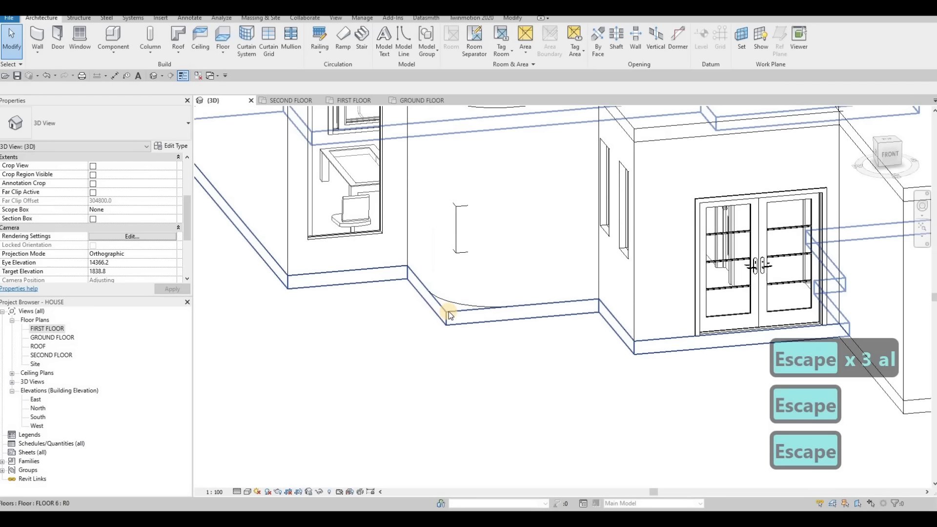
Edit FLOOR 6's boundary in the GROUND FLOOR plan and add an arc along the outer face of the rounded stair wall
double_click(452, 305)
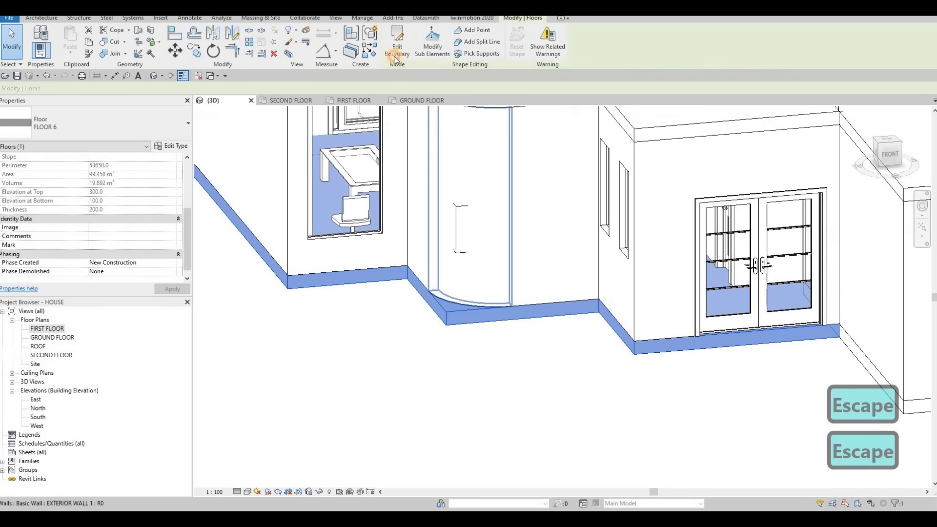
double_click(53, 337)
scroll(432, 292, "up", 5)
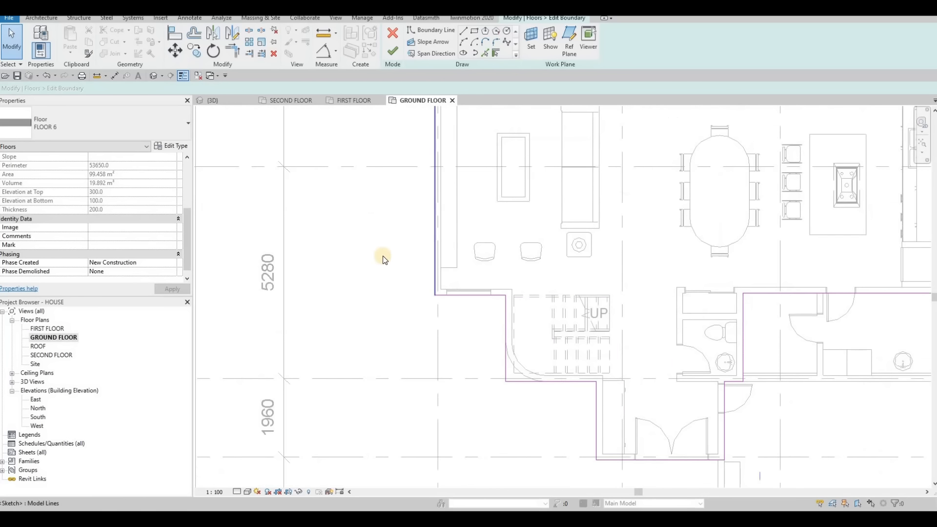
middle_click_drag(440, 309, 284, 217)
scroll(434, 308, "up", 3)
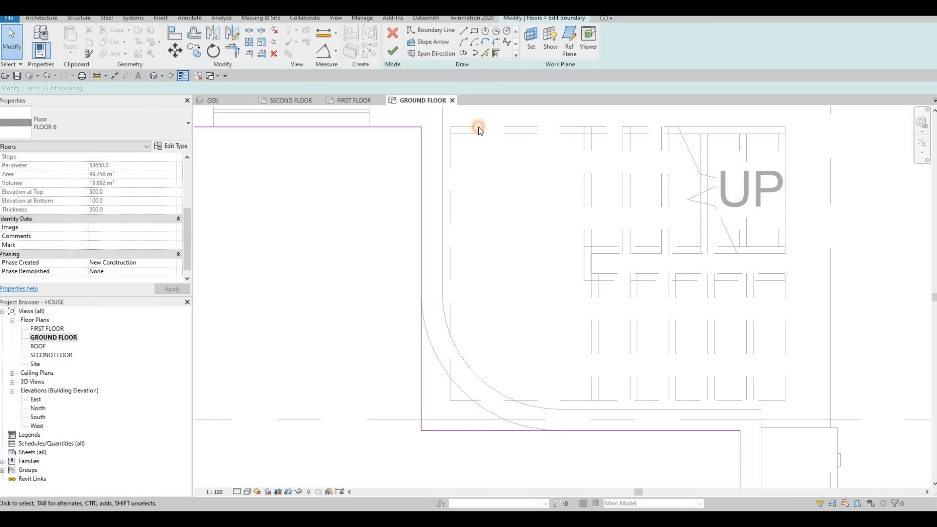
left_click(437, 351)
key("Escape")
key("Escape")
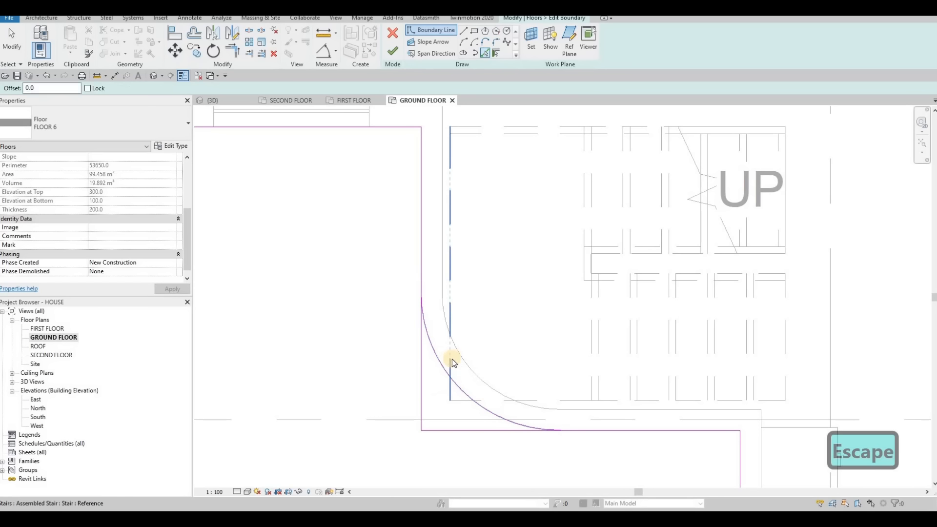
key("Escape")
Trim FLOOR 6's straight boundary lines to the corner arc and finish the floor boundary edit
left_click(421, 363)
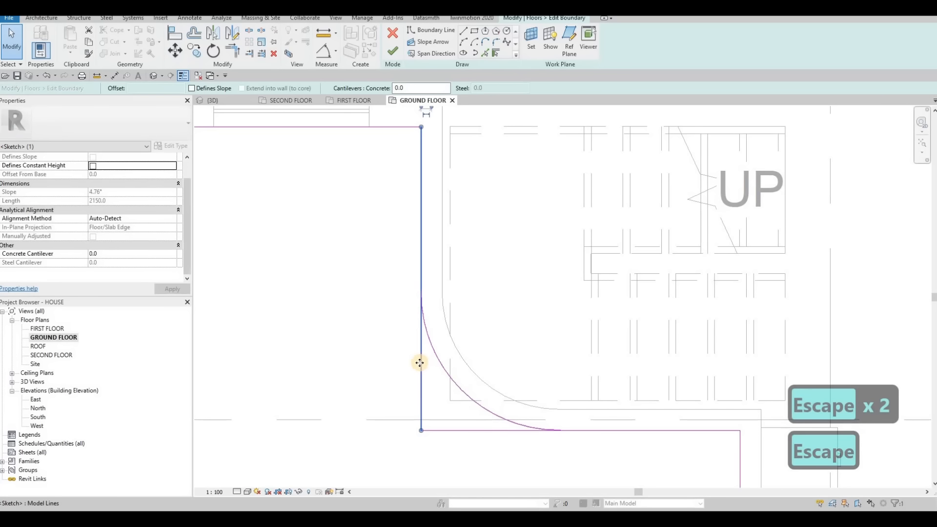
key("Escape")
key("Escape")
key("t")
key("r")
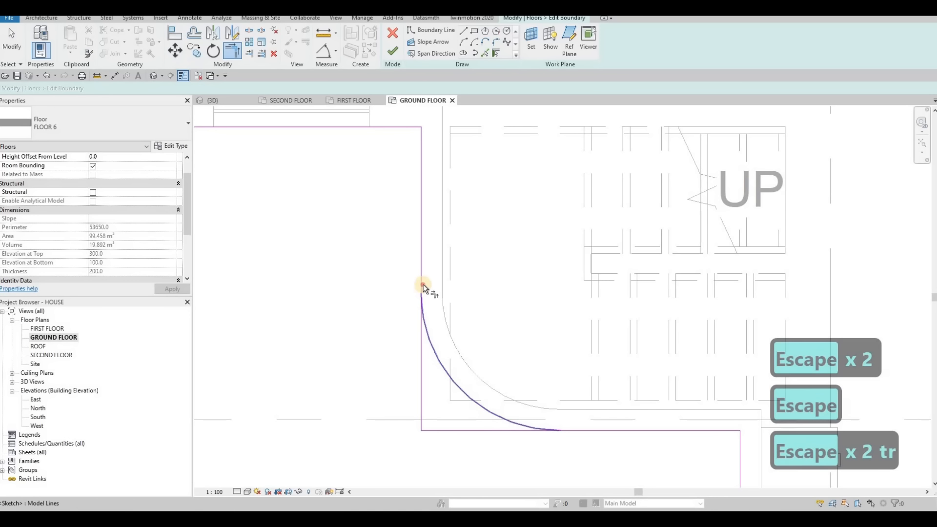
left_click(499, 414)
left_click(527, 424)
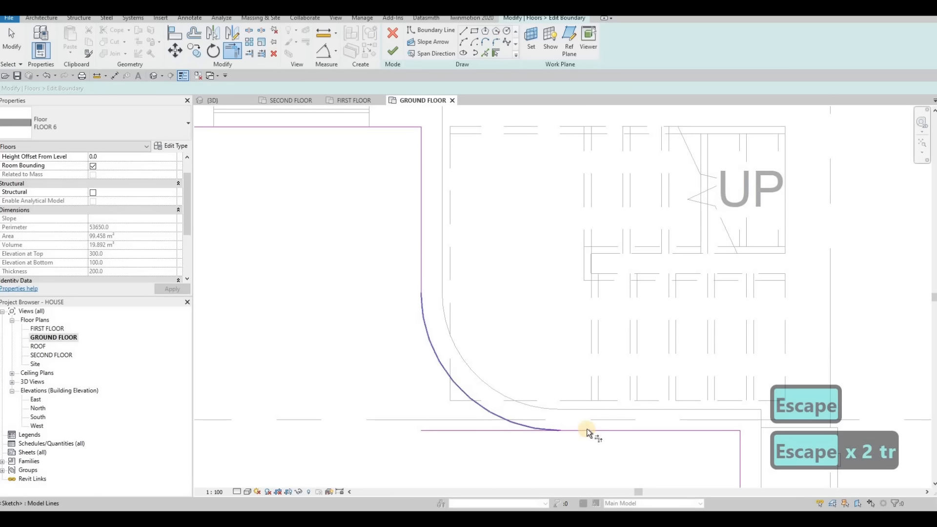
left_click(587, 430)
left_click(389, 53)
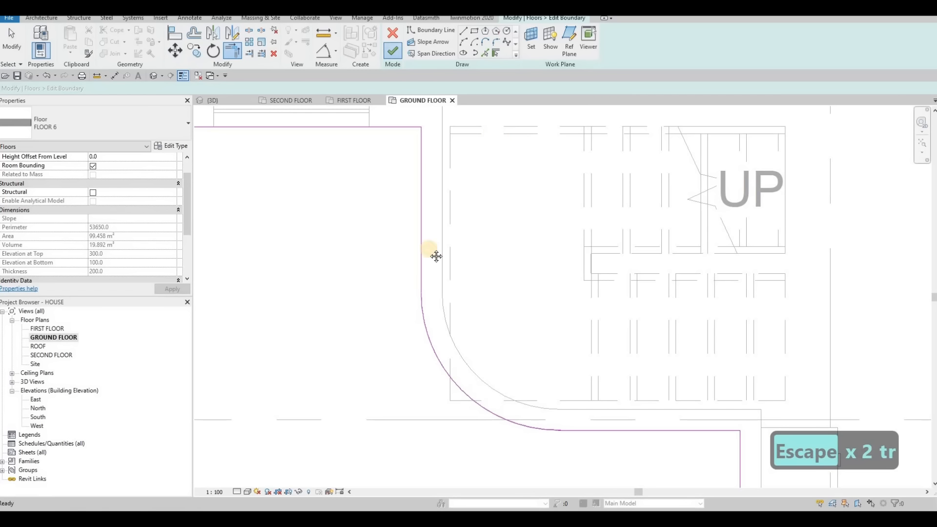
scroll(381, 308, "down", 5)
key("Escape")
key("Escape")
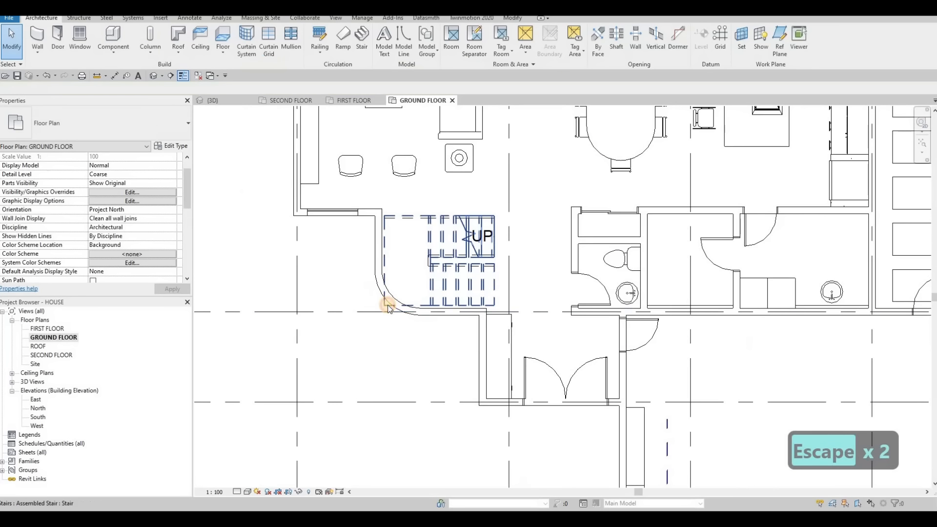
Open the assembled stair behind the rounded wall for editing in the SECOND FLOOR plan
left_click(400, 303)
scroll(400, 302, "up", 3)
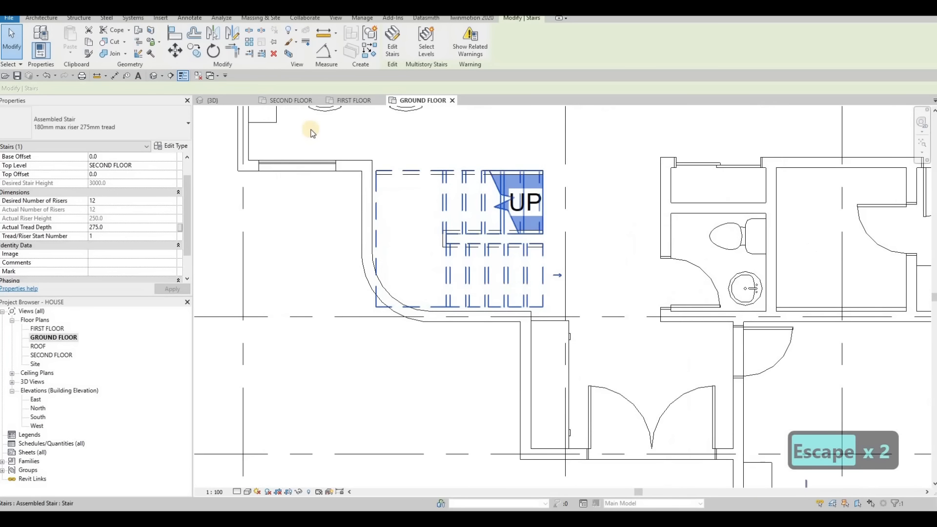
left_click(290, 100)
scroll(467, 215, "up", 4)
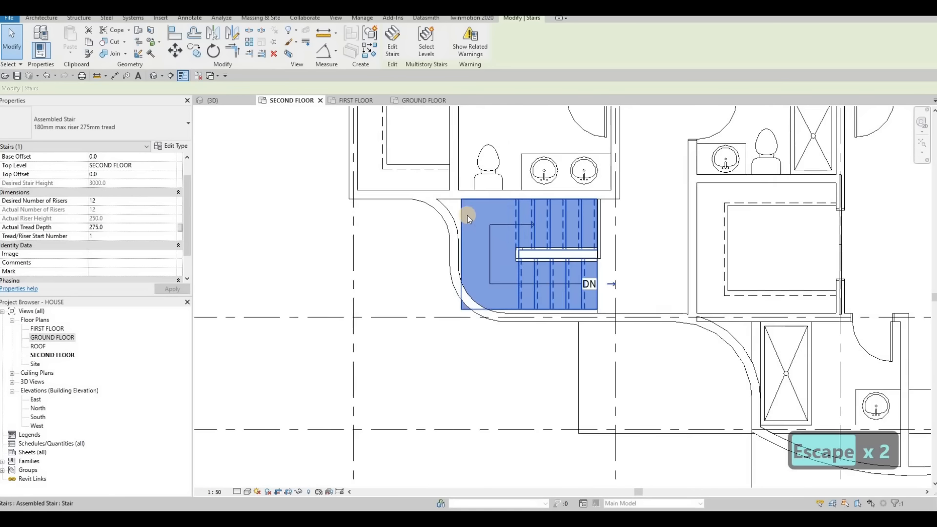
key("Escape")
left_click(462, 208)
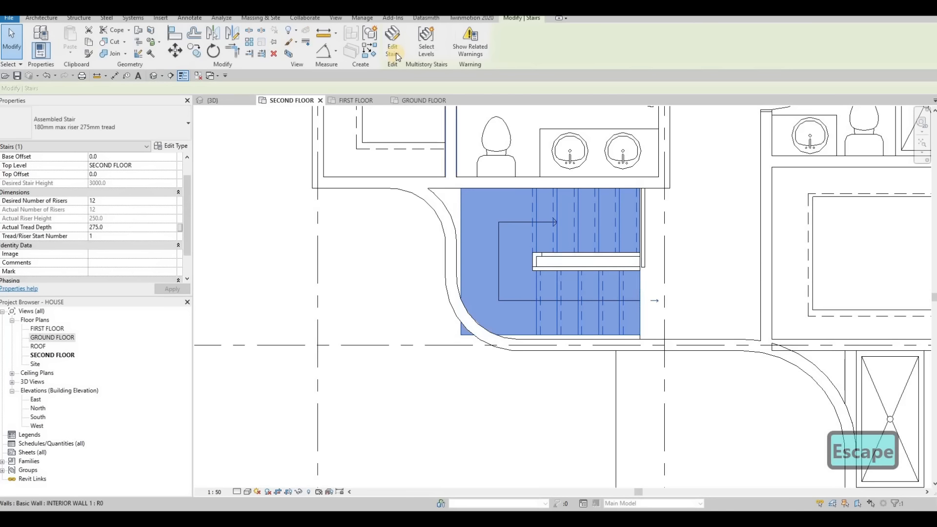
left_click(393, 49)
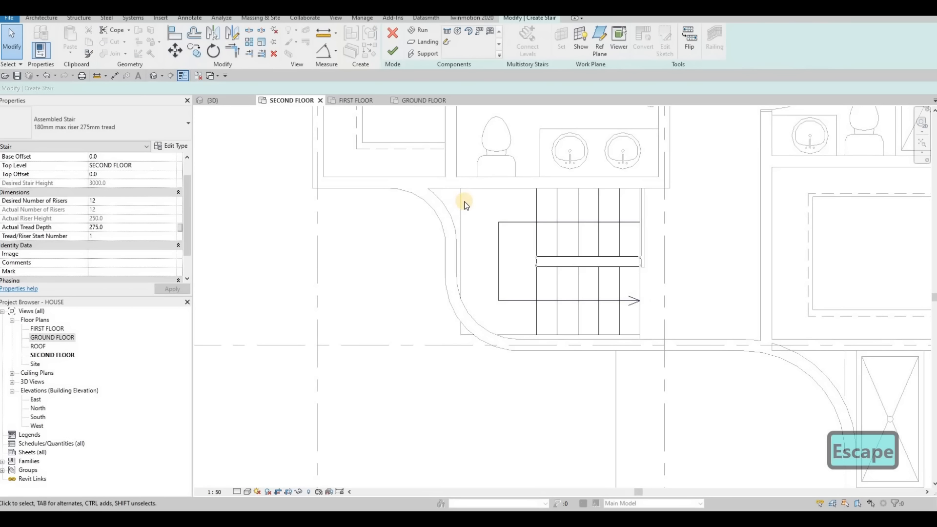
Start a sketched landing with boundary lines along the curved wall's inner face and a 1440 mm line along the interior wall
left_click(458, 197)
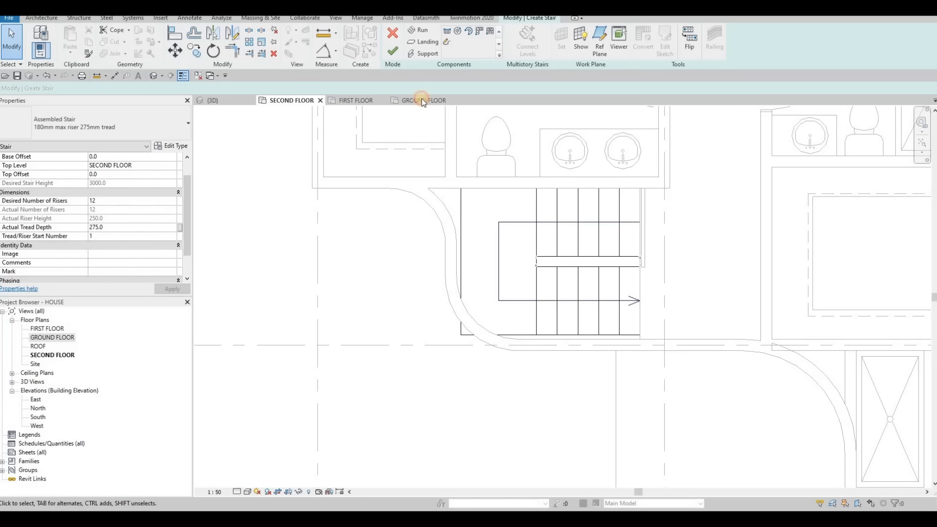
left_click(422, 43)
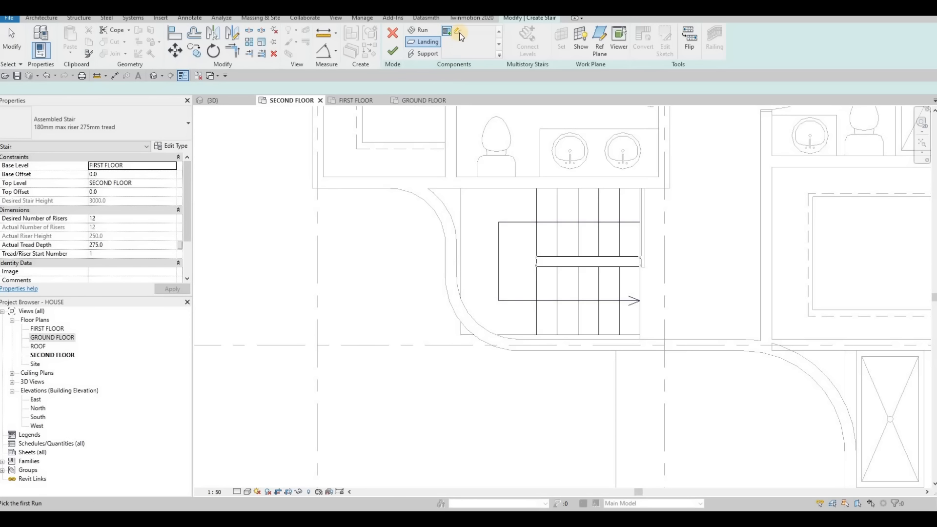
left_click(458, 33)
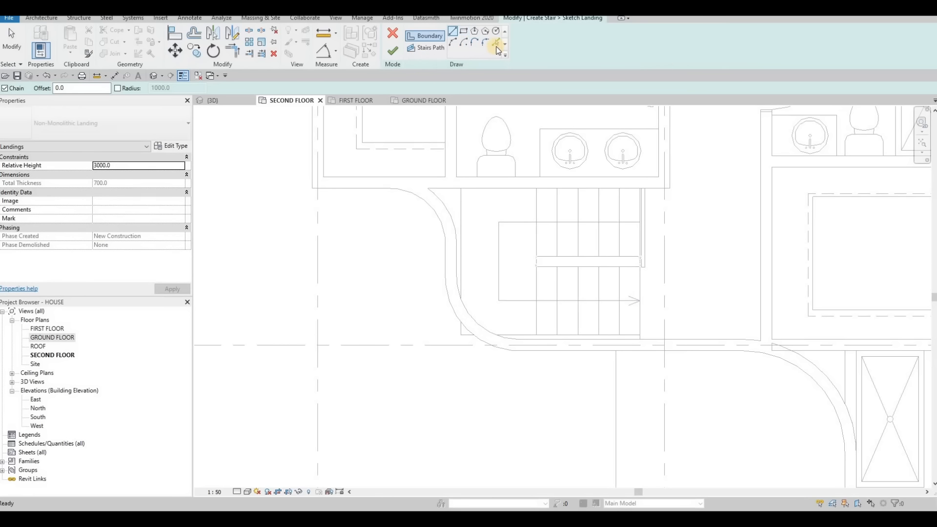
key("p")
key("l")
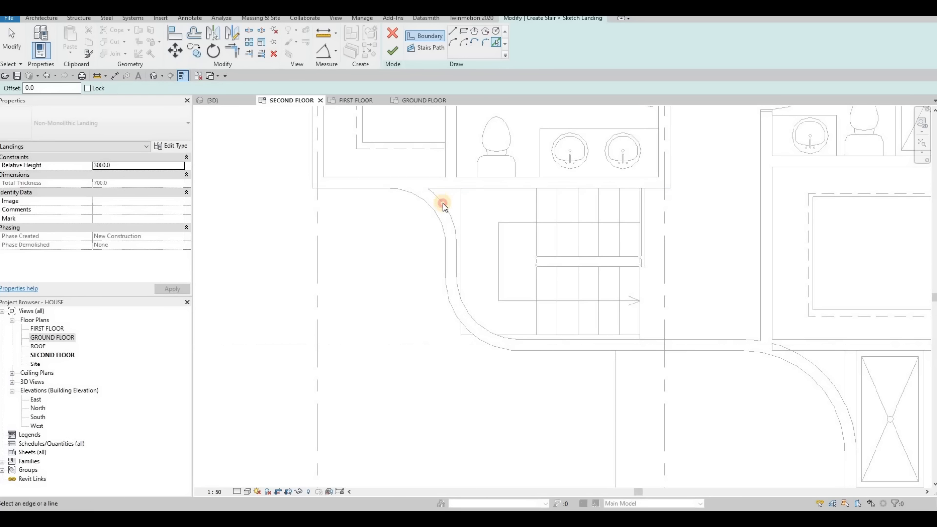
left_click(456, 265)
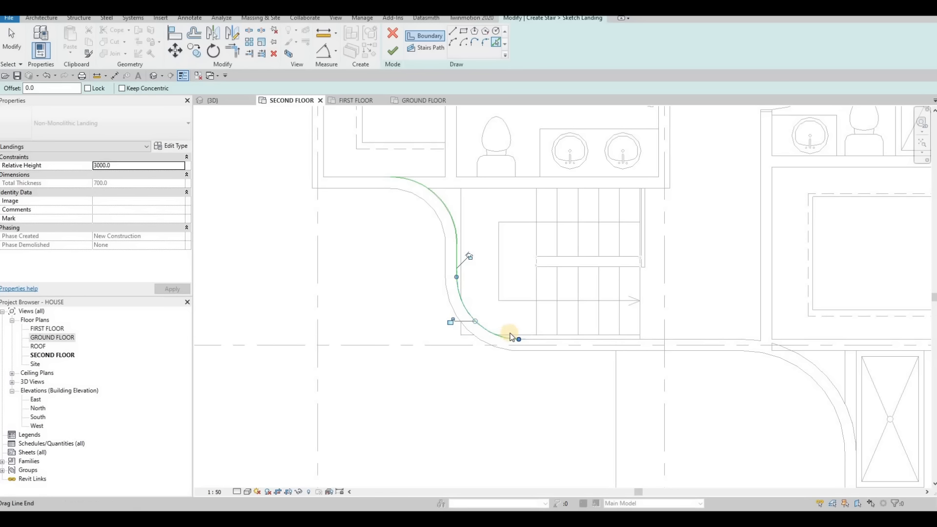
scroll(519, 338, "up", 2)
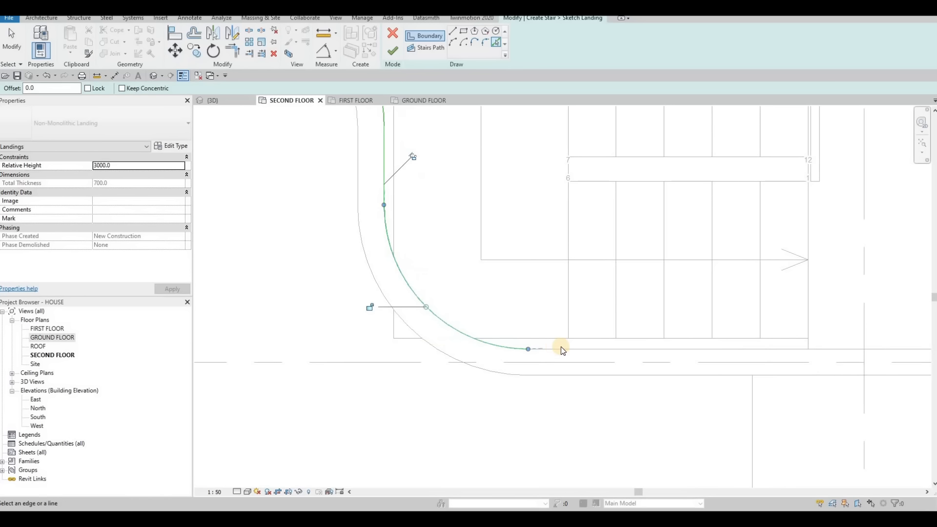
scroll(529, 341, "down", 3)
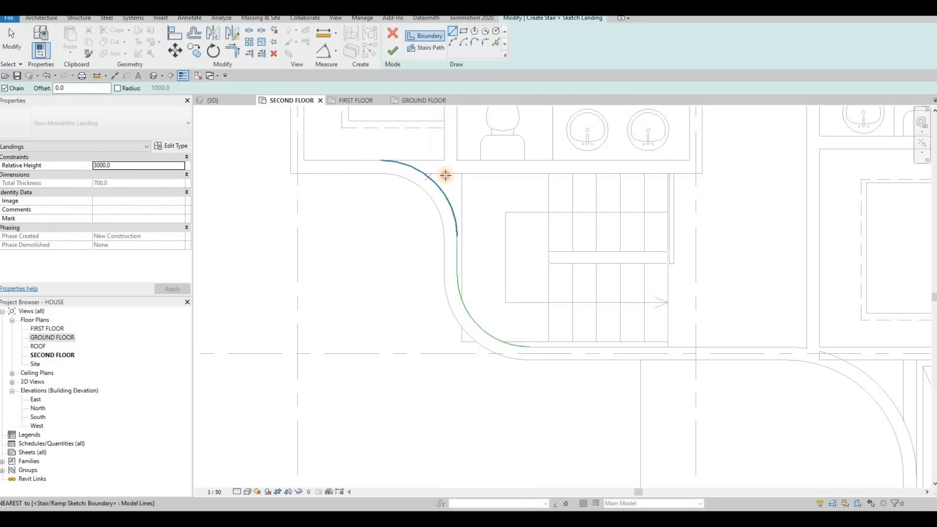
left_click(423, 174)
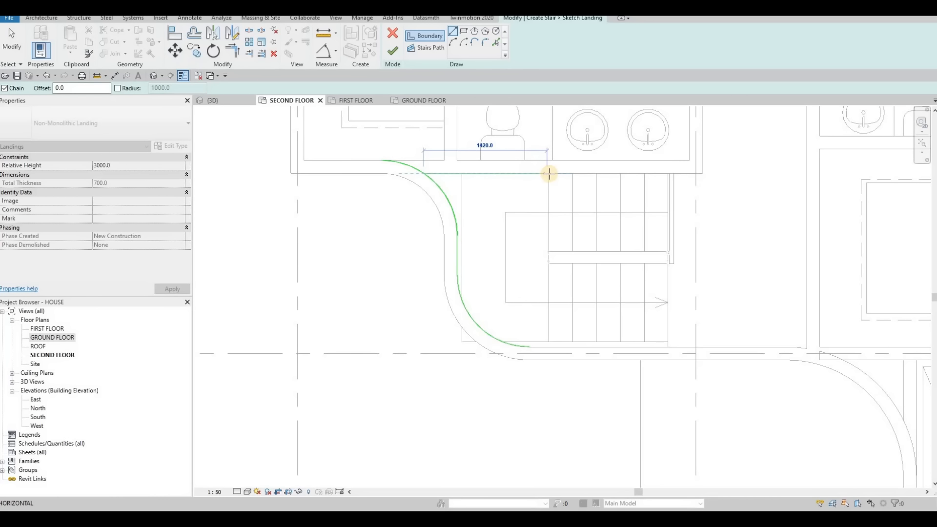
left_click(549, 173)
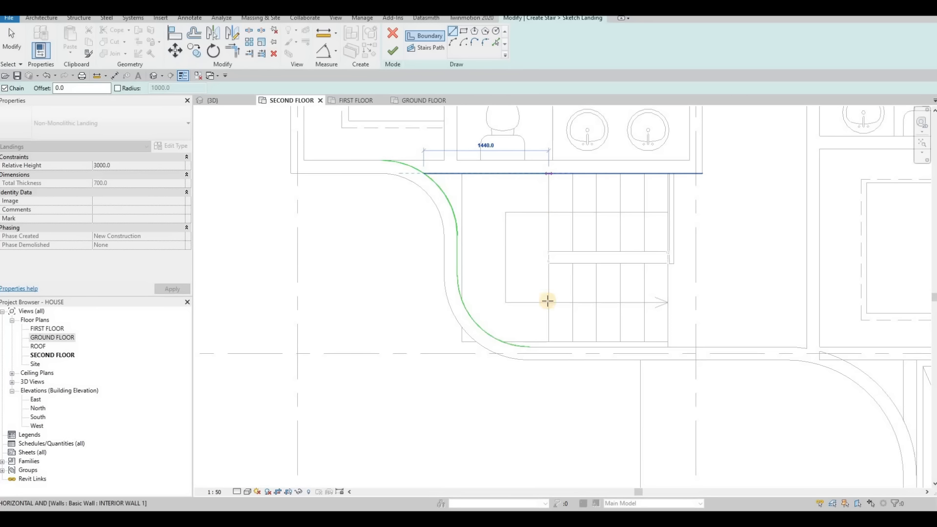
Try to close the landing outline with lines along the riser and the run's outer edge, trimmed to the curved boundary
left_click(550, 341)
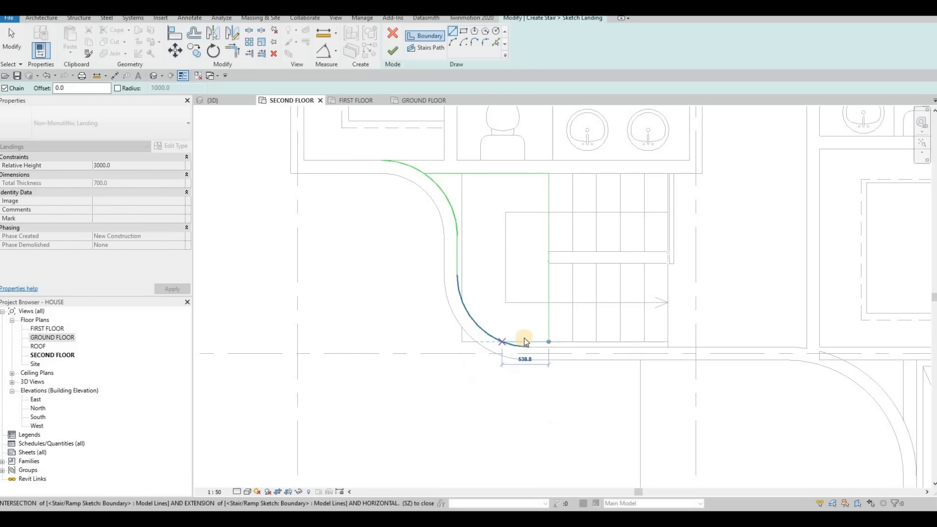
key("Escape")
key("Escape")
key("Escape")
key("t")
key("r")
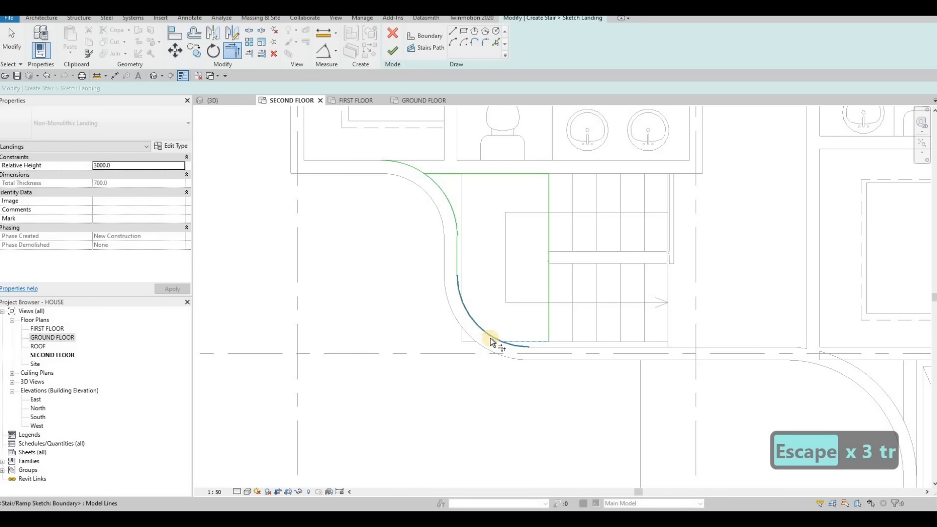
left_click(437, 185)
left_click(438, 173)
scroll(516, 349, "up", 4)
key("Escape")
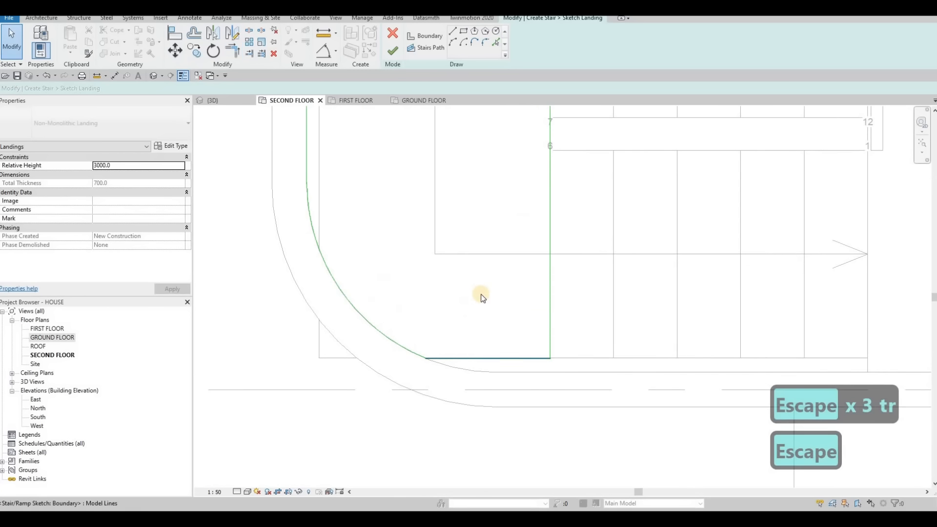
Undo the landing trims and the closing lines, keeping the curved boundary and the line along the interior wall
scroll(549, 345, "down", 4)
key("ctrl+z")
key("ctrl+z")
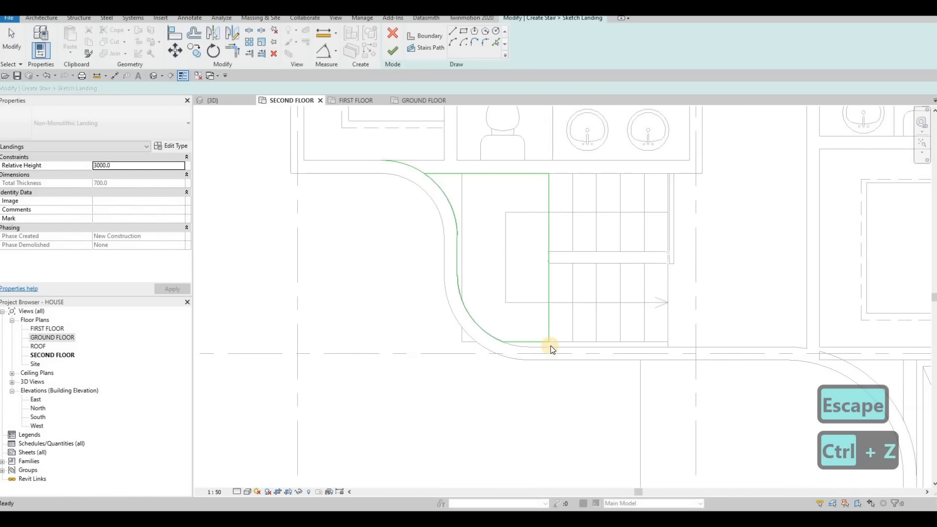
key("ctrl+z")
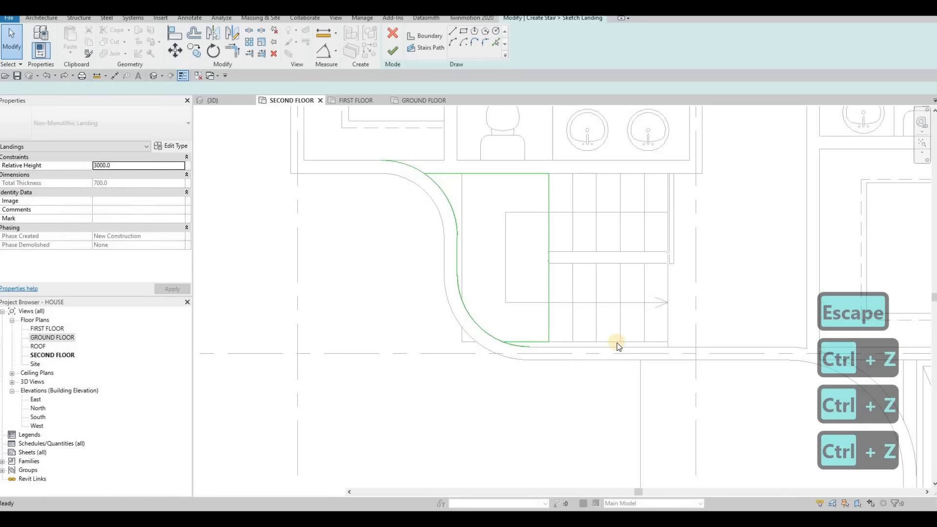
scroll(556, 344, "up", 2)
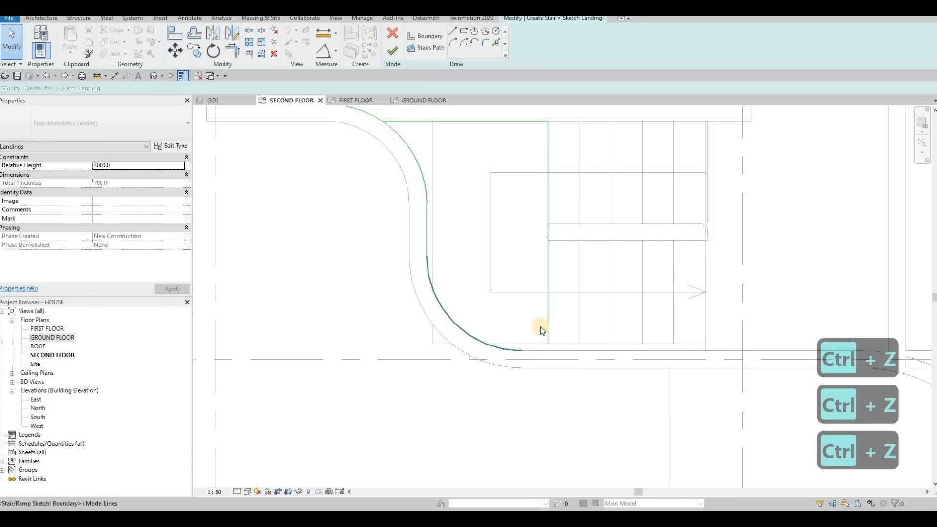
key("ctrl+z")
Pick the upper run's riser edge next to the landing as a landing boundary line
scroll(539, 327, "down", 2)
left_click(497, 44)
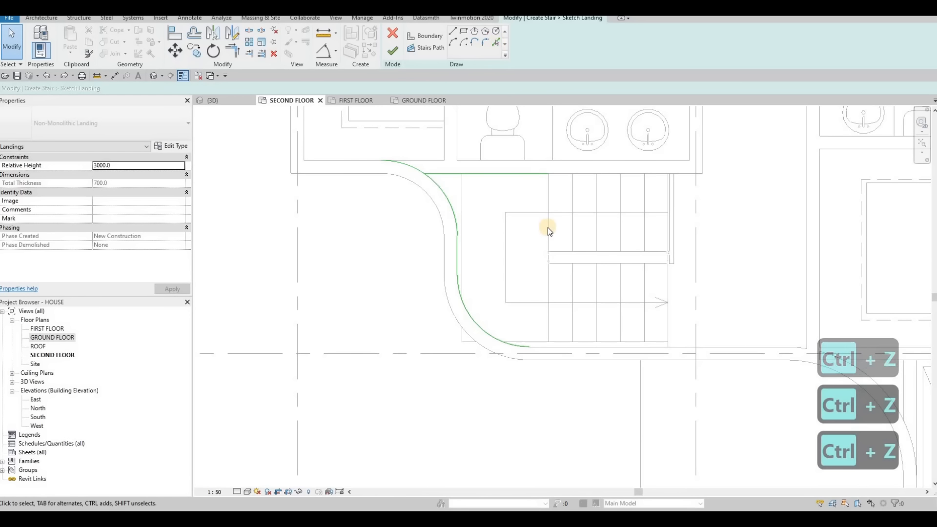
key("Escape")
key("Escape")
key("Escape")
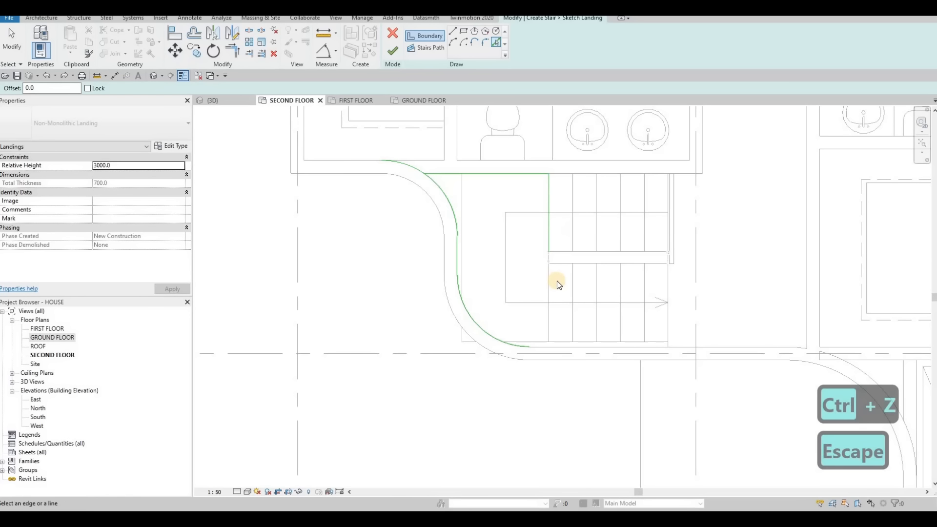
key("t")
key("r")
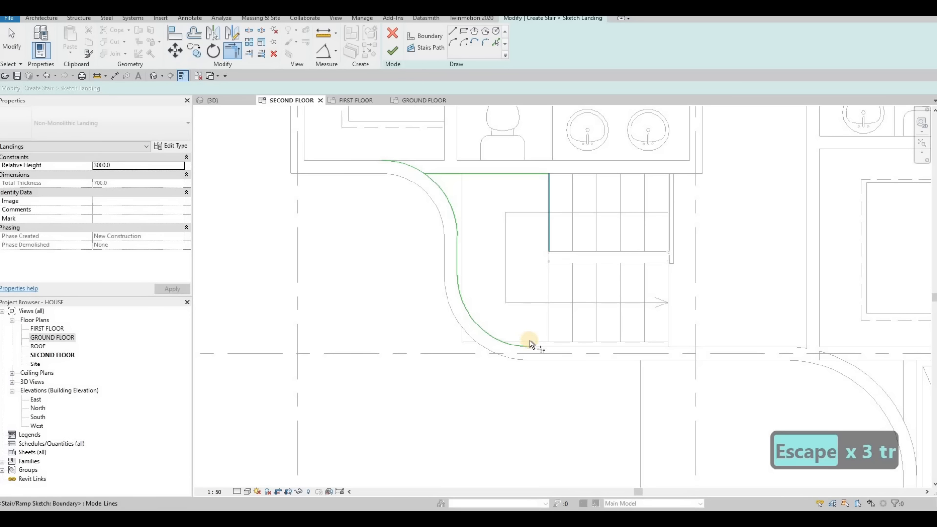
left_click(537, 294)
key("Escape")
key("Escape")
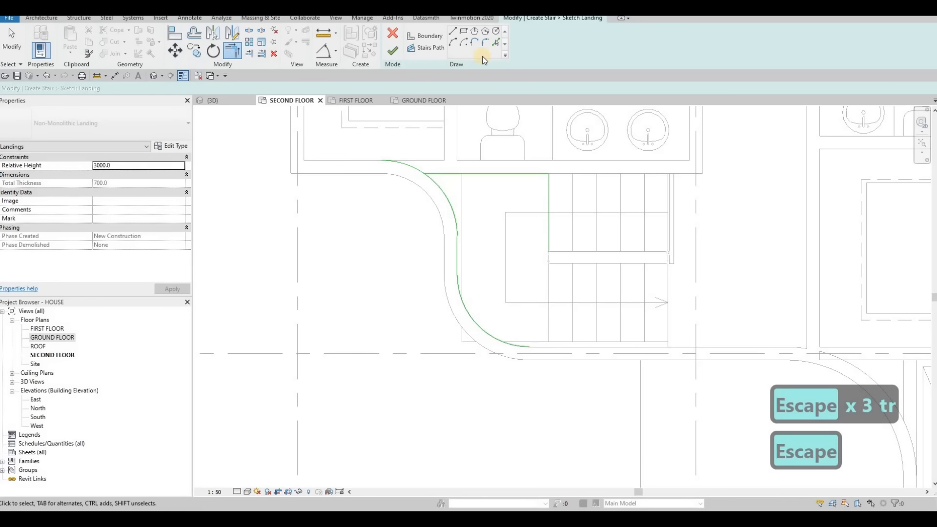
Pick the inner face of the straight exterior wall beside the lower run as a landing boundary line
left_click(553, 353)
key("Escape")
key("Escape")
Trim the landing boundary lines into a closed outline following the curved wall, and finish the landing sketch
key("t")
key("r")
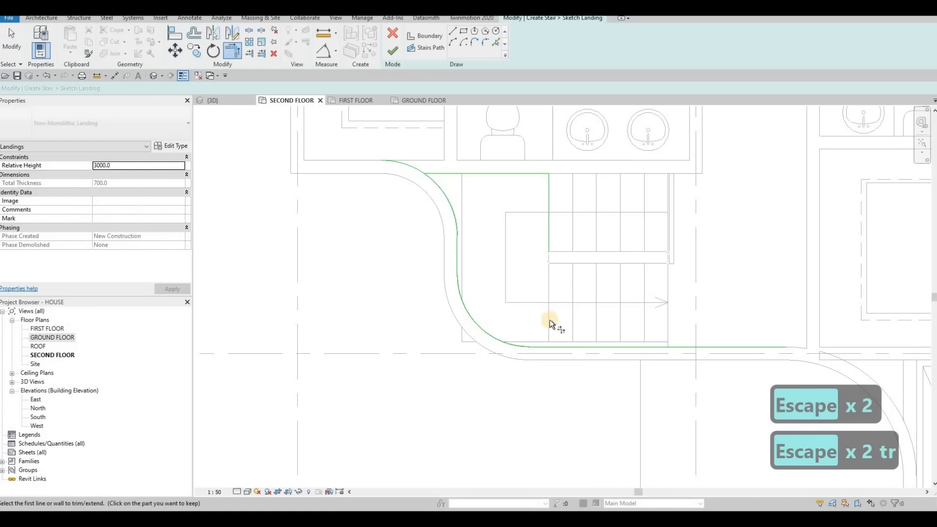
left_click(548, 235)
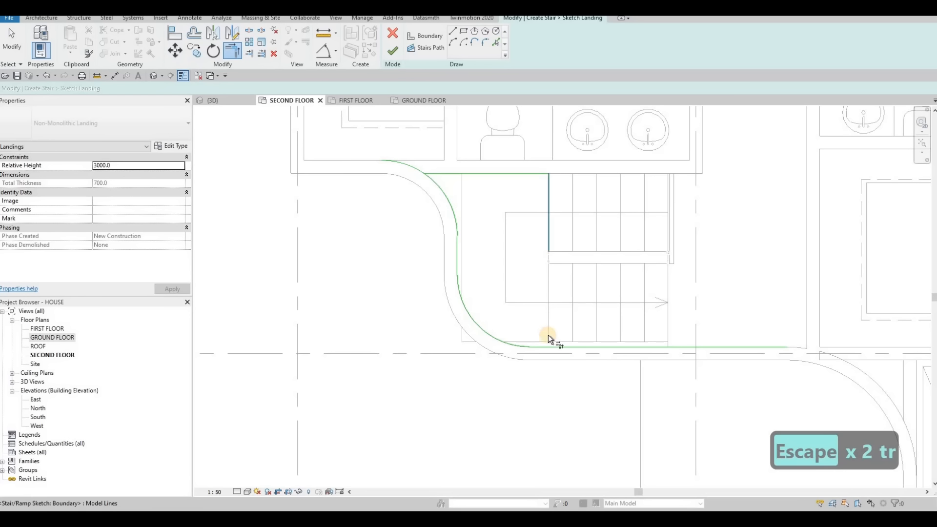
left_click(438, 188)
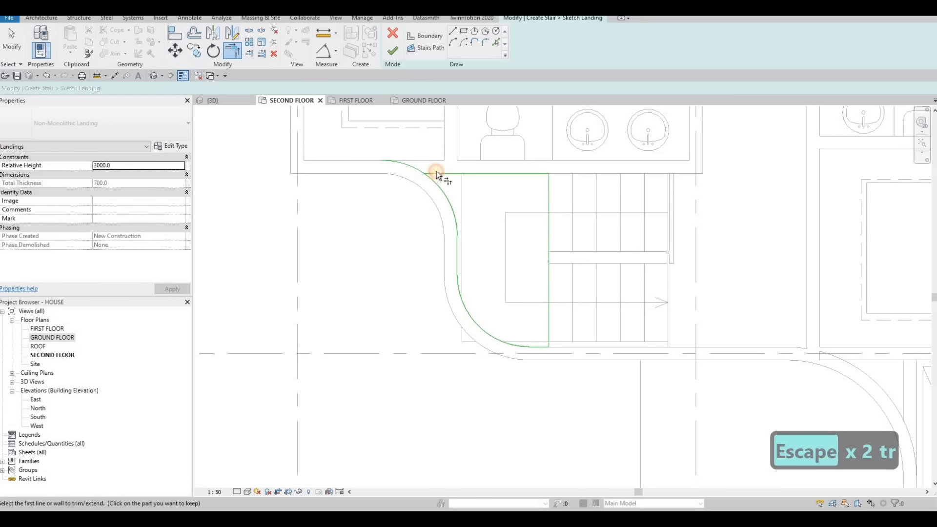
left_click(440, 173)
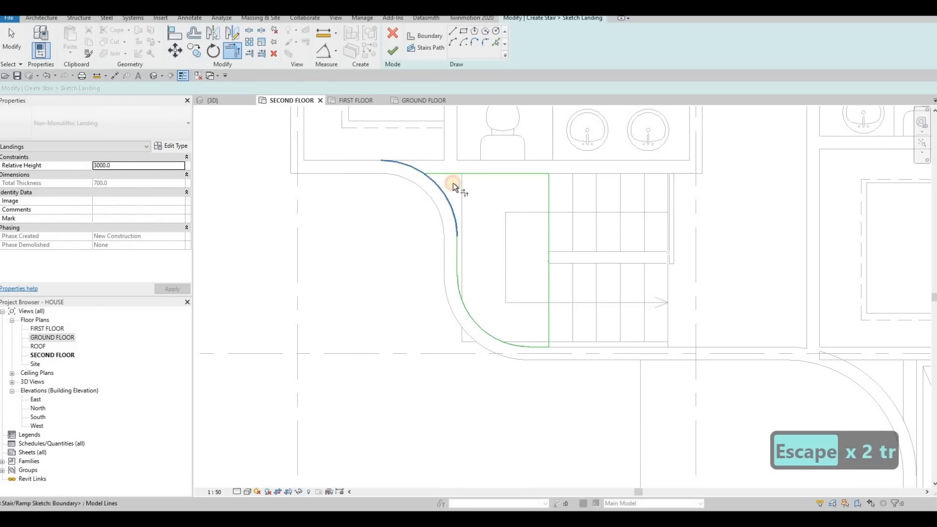
left_click(390, 52)
key("Escape")
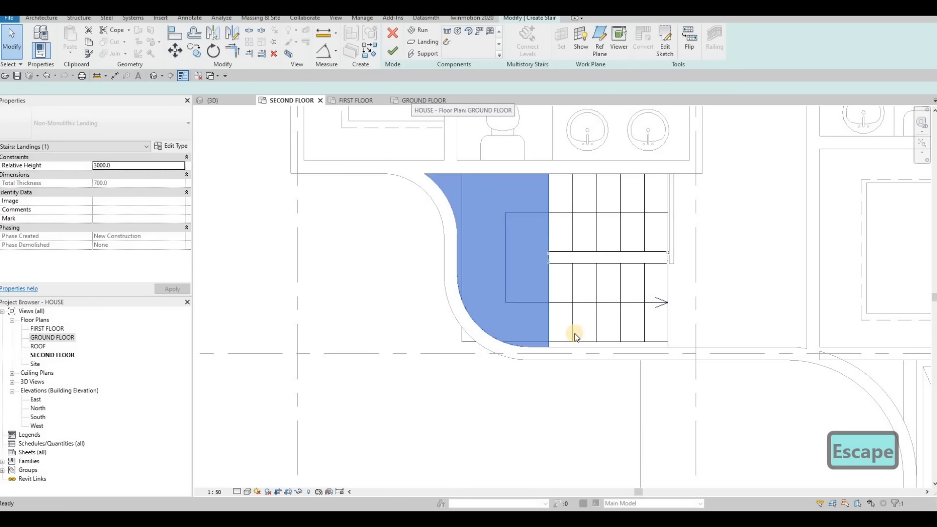
key("Escape")
Widen the lower stair run to about 962 mm, bringing its outer edge to the straight wall's inner face
scroll(581, 336, "up", 2)
left_click(613, 335)
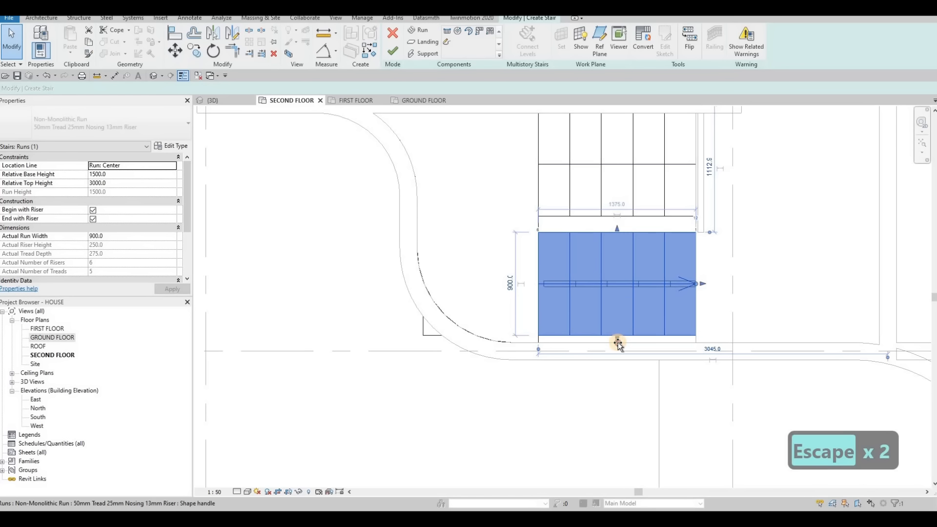
left_click_drag(618, 342, 619, 344)
key("Escape")
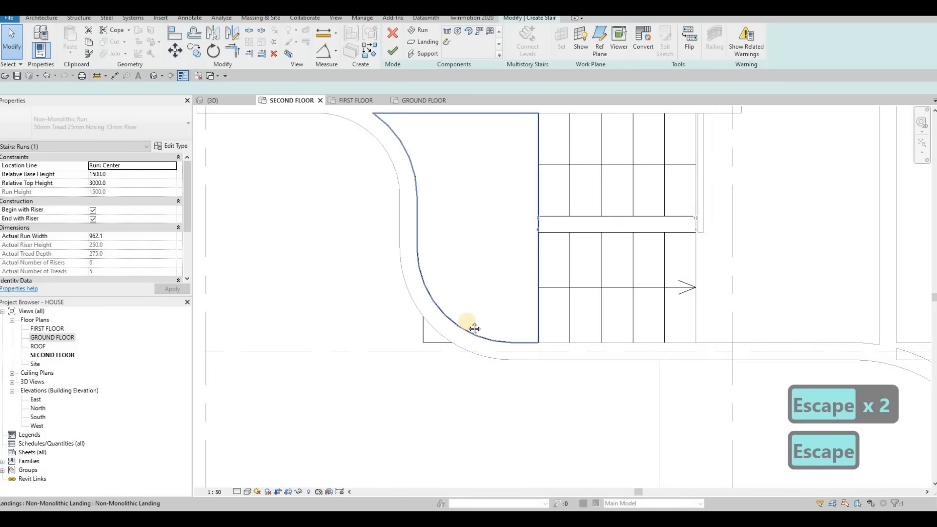
Sketch another landing boundary by picking the curved wall's inner faces, the bathroom wall face and the stair runs' riser edge
scroll(462, 333, "down", 2)
left_click(486, 278)
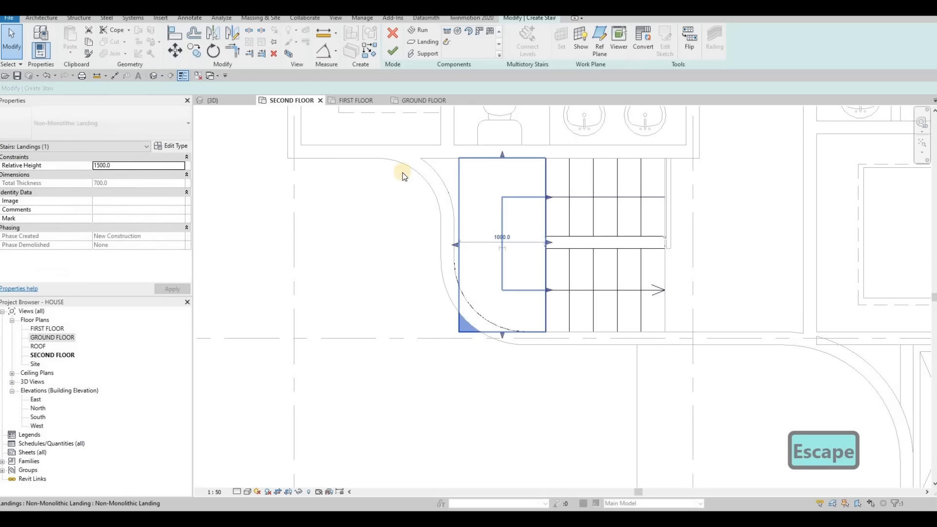
key("Escape")
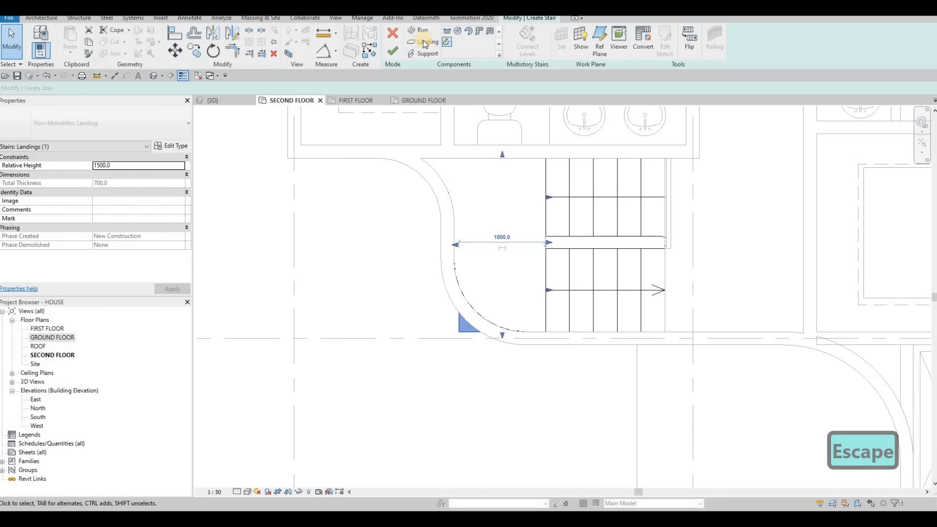
left_click(424, 44)
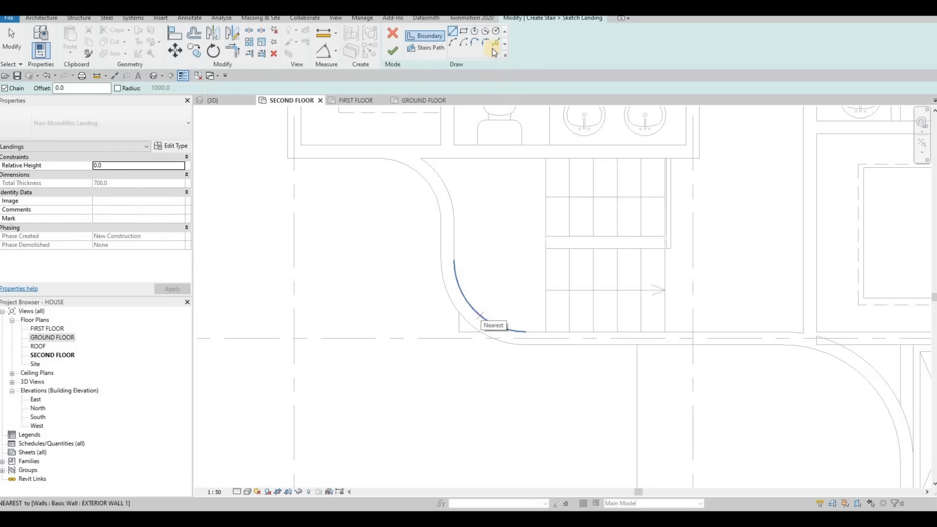
left_click(524, 326)
left_click(545, 195)
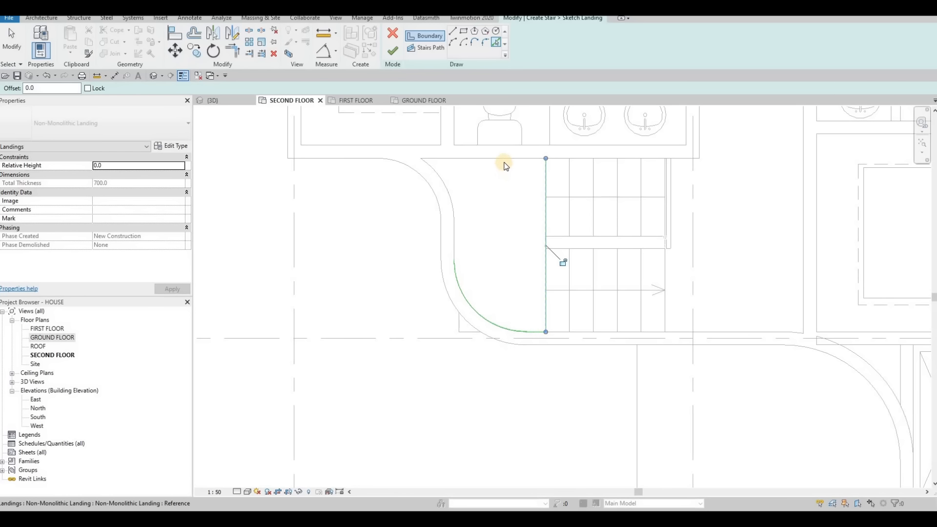
left_click(436, 173)
left_click(435, 179)
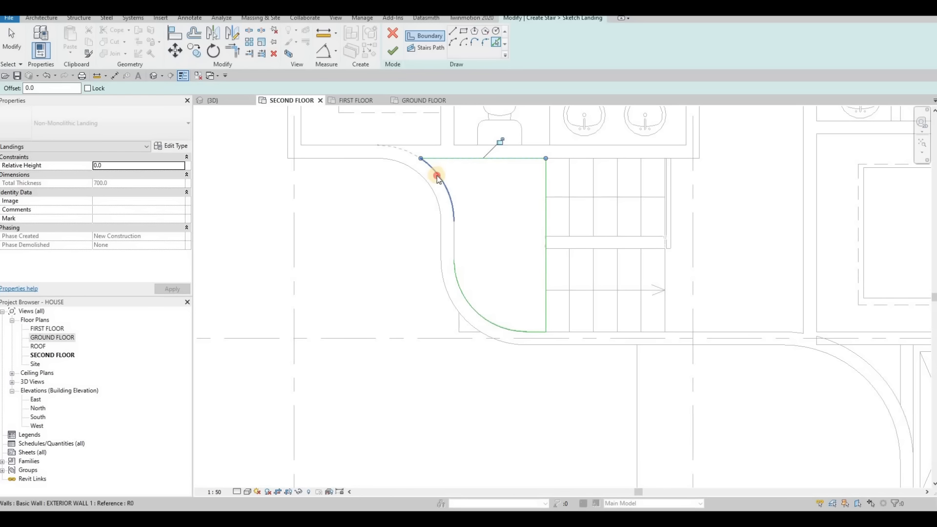
left_click(455, 247)
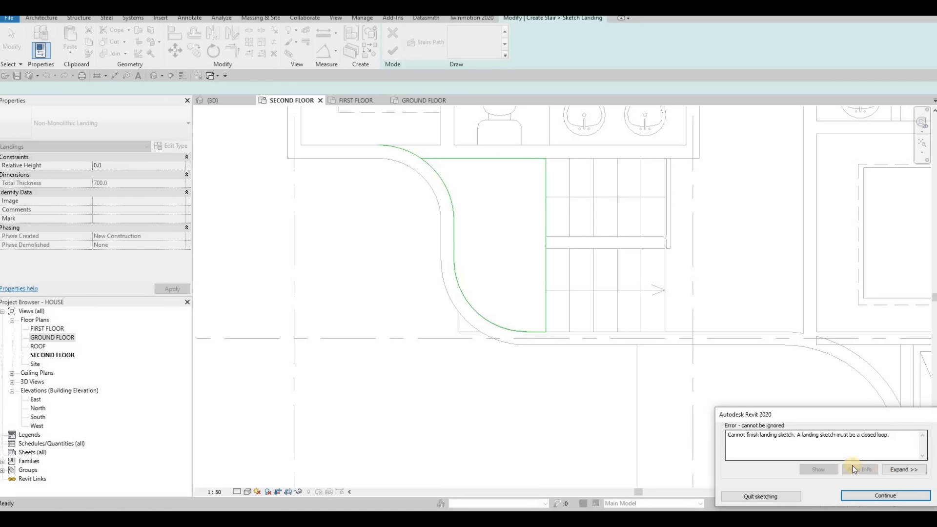
Trim the curved boundary line's overrun at the bathroom wall to close the landing outline
left_click(853, 496)
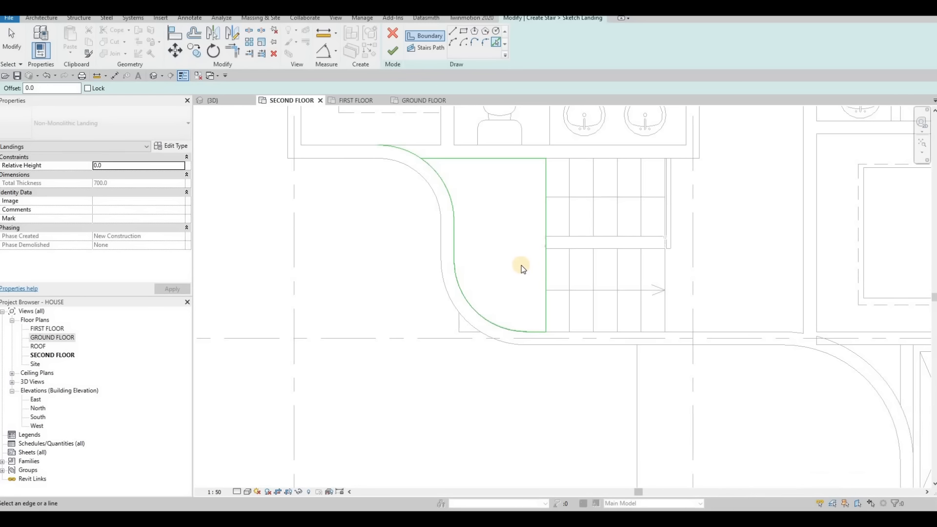
key("Escape")
key("t")
key("r")
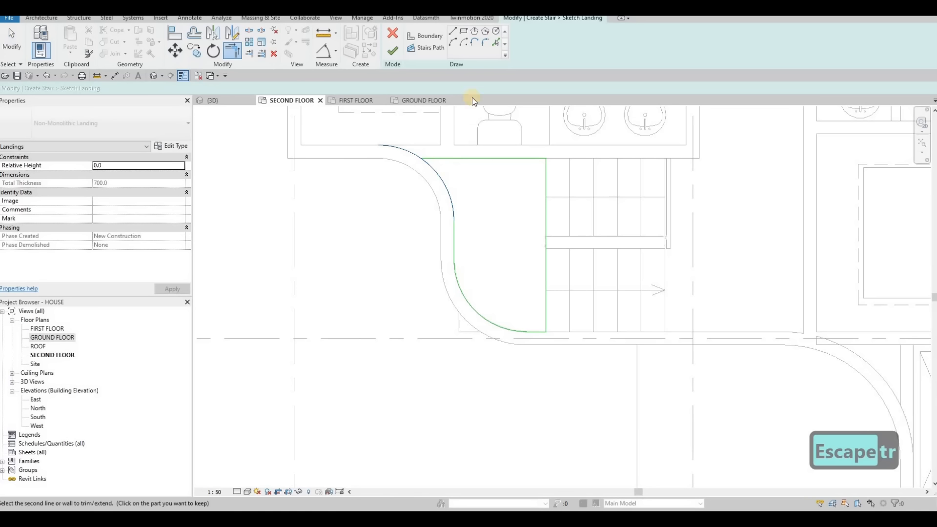
Try to finish the landing sketch and locate the stair component that has invalid parameters
left_click(385, 54)
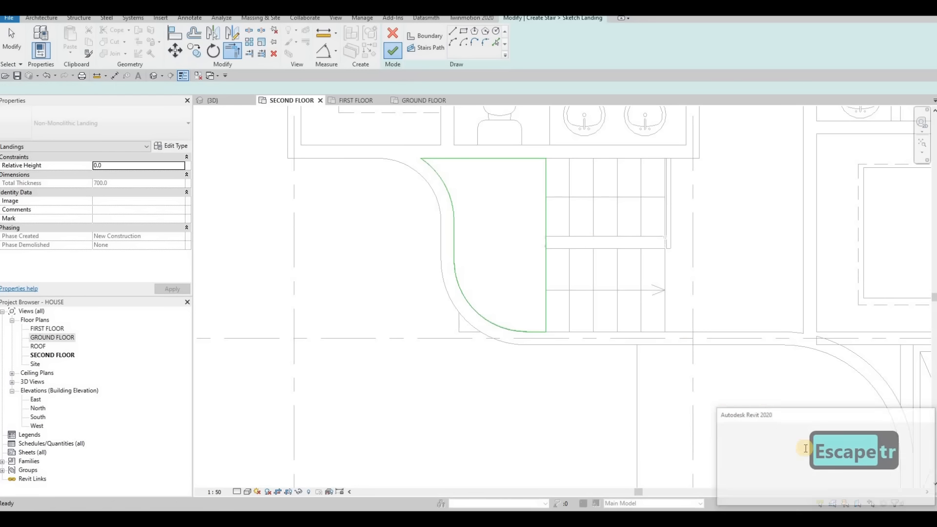
left_click(909, 495)
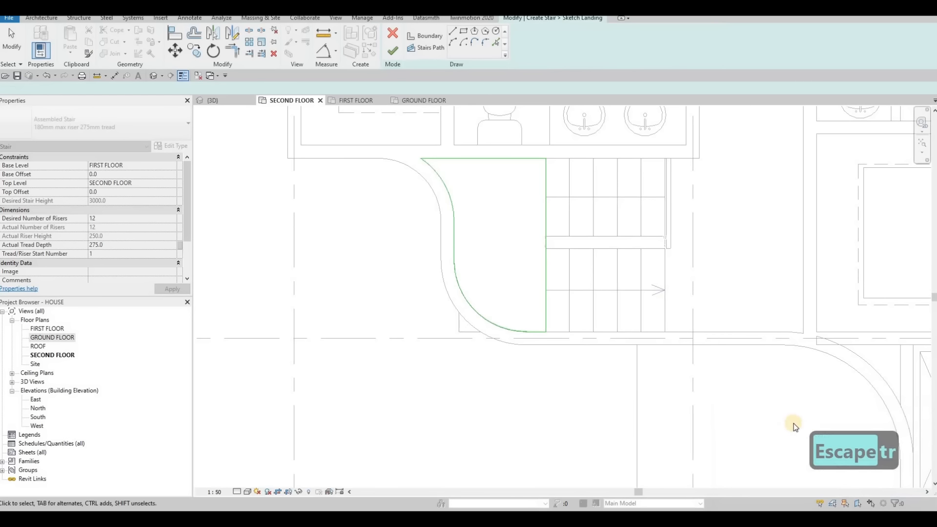
left_click(392, 50)
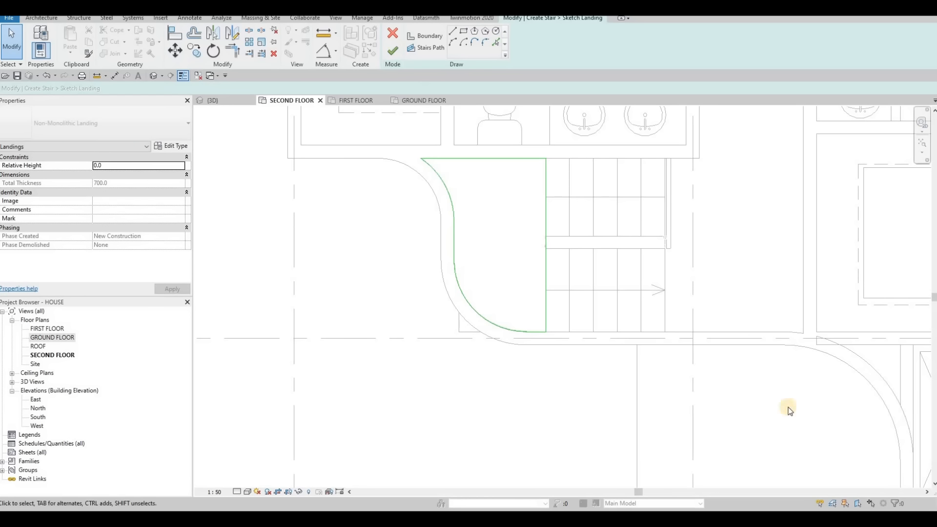
left_click(818, 469)
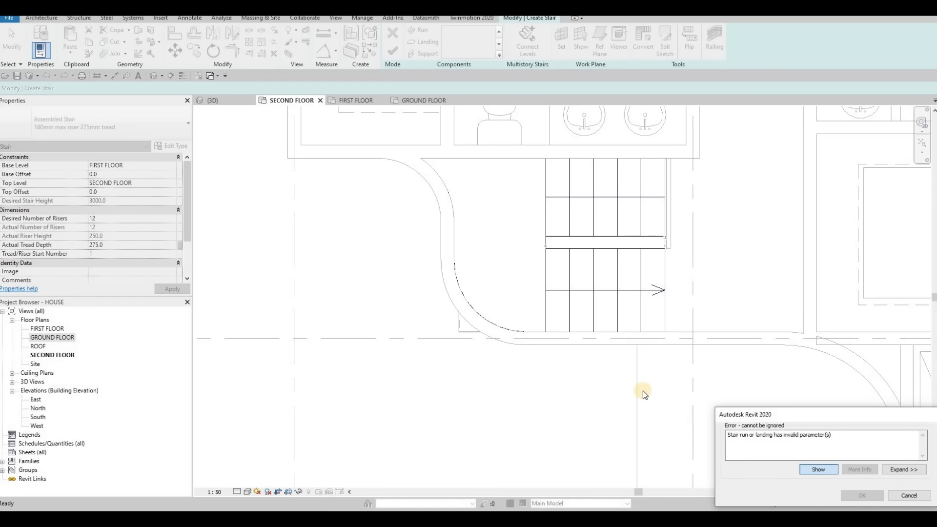
left_click(820, 468)
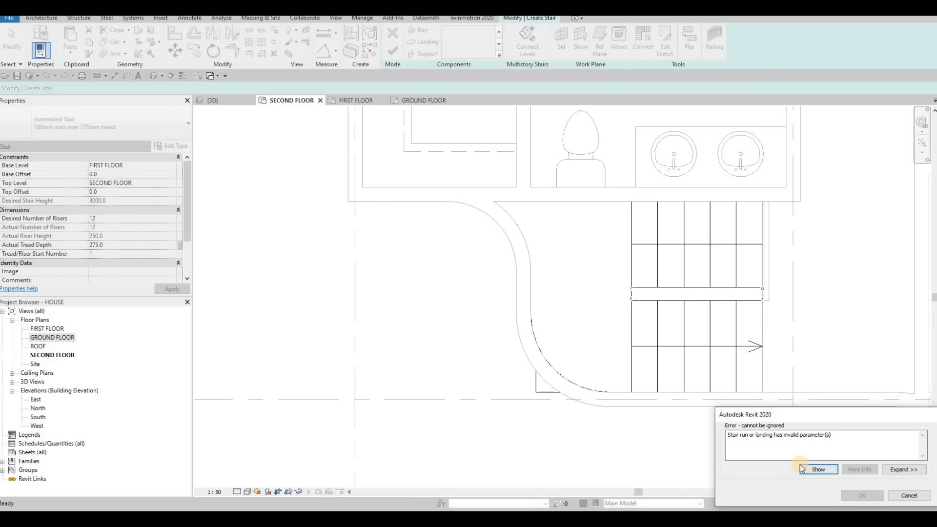
left_click(910, 495)
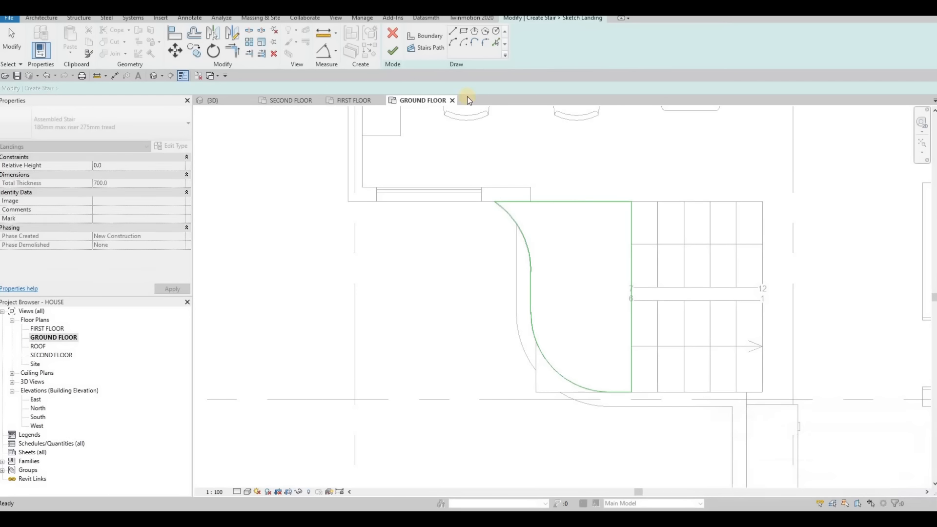
left_click(396, 52)
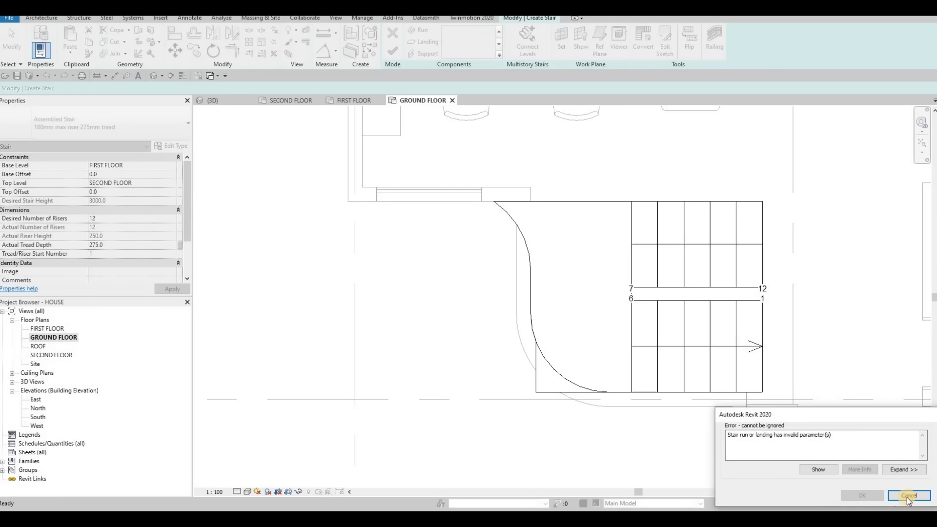
key("Escape")
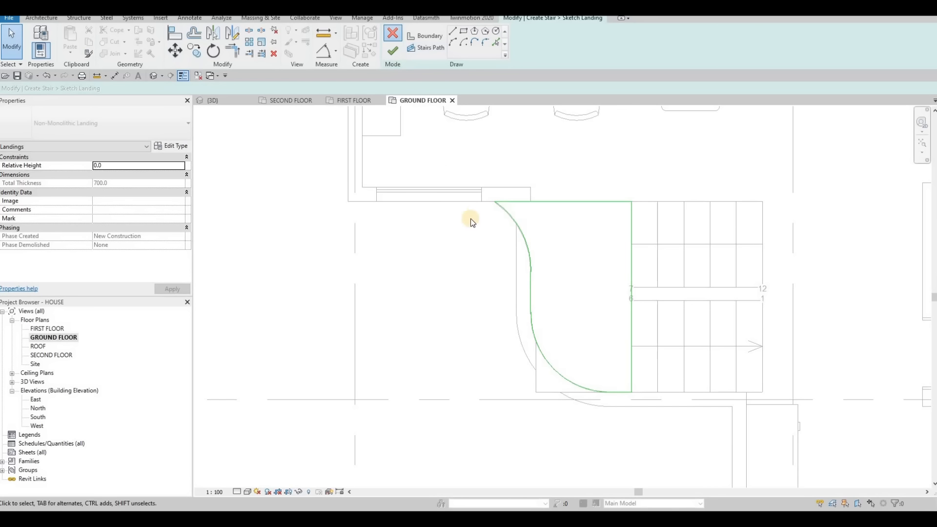
Discard the second landing sketch and finish editing the stair
key("Escape")
left_click(493, 265)
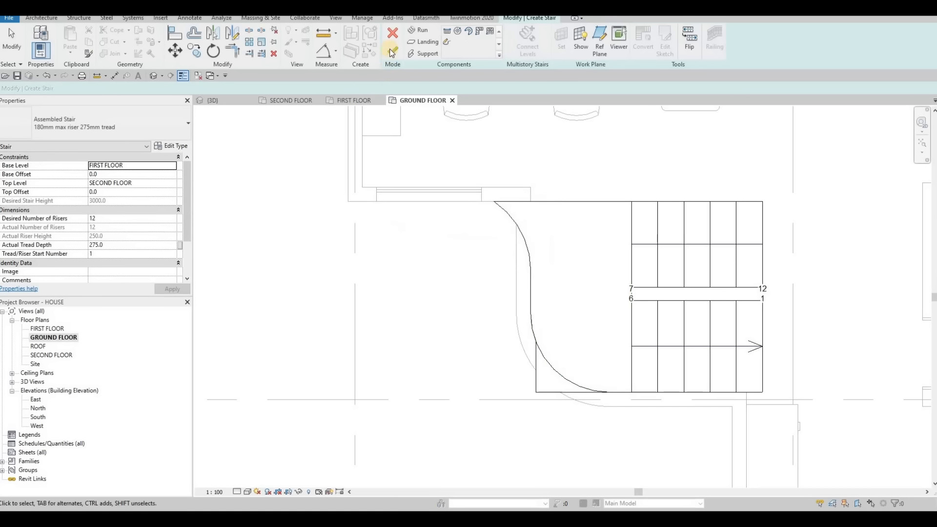
key("Escape")
key("Escape")
key("Escape")
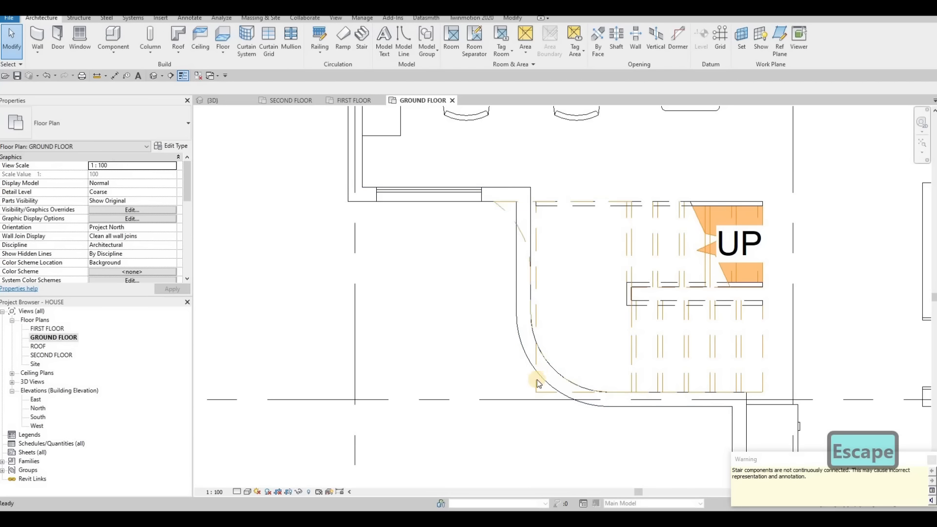
Open the 3D view and examine the stair's landing and runs behind the curved wall from several angles
left_click(293, 101)
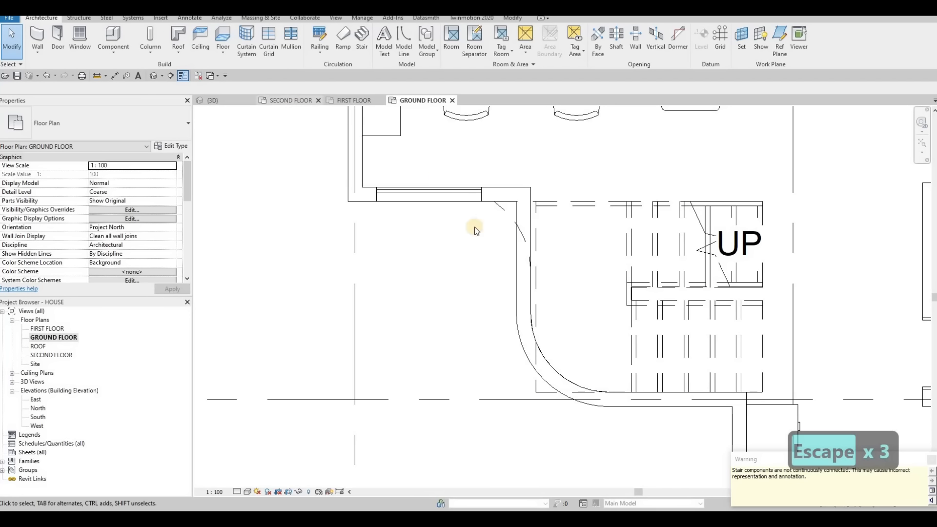
left_click(213, 100)
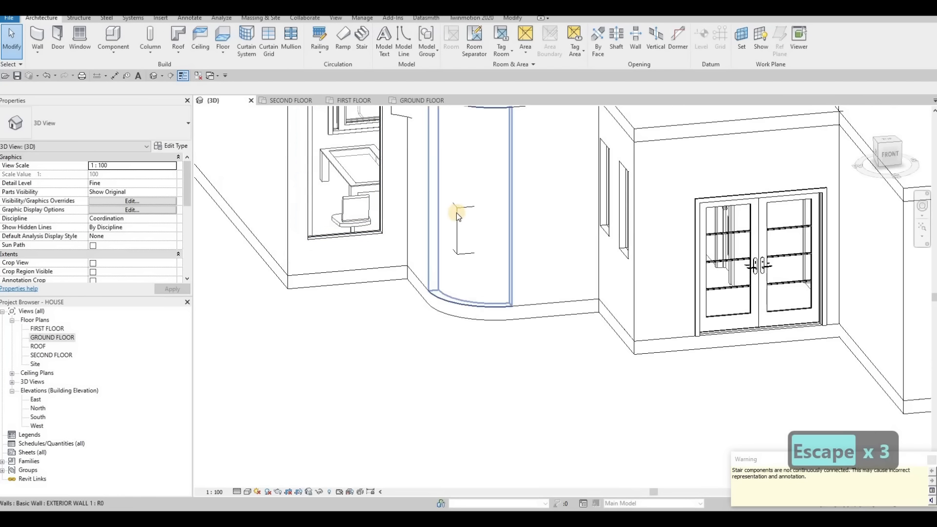
key("Escape")
left_click(482, 220)
middle_click_drag(443, 240, 477, 224, "shift")
key("Escape")
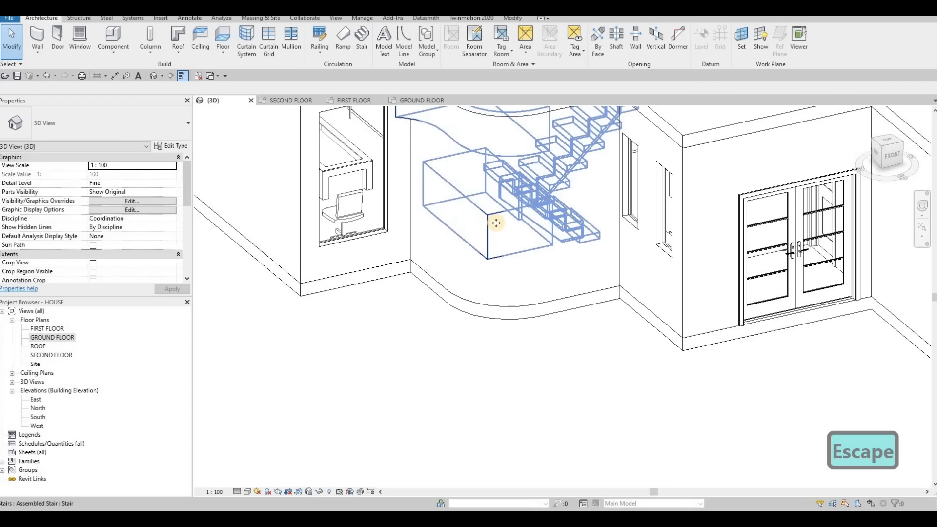
left_click(496, 223)
middle_click_drag(487, 272, 397, 201, "shift")
scroll(470, 205, "up", 3)
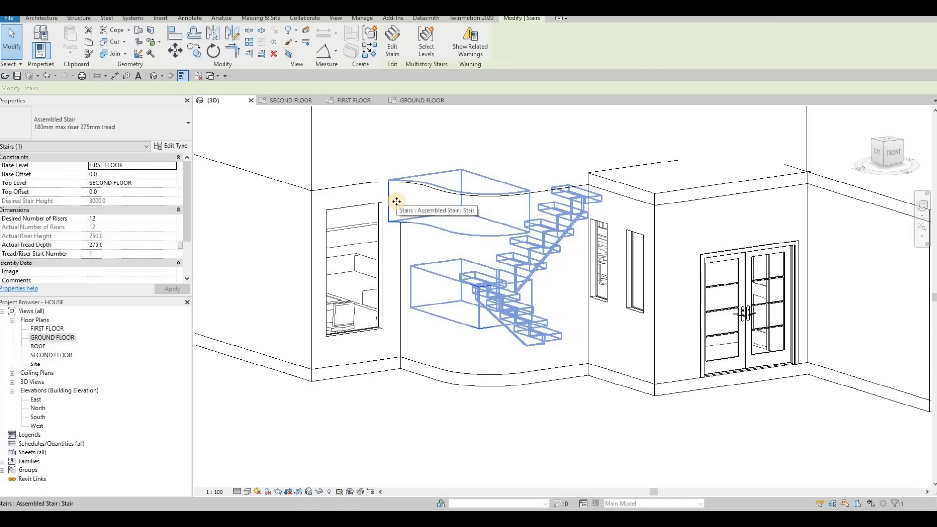
middle_click_drag(357, 272, 395, 224, "shift")
key("Escape")
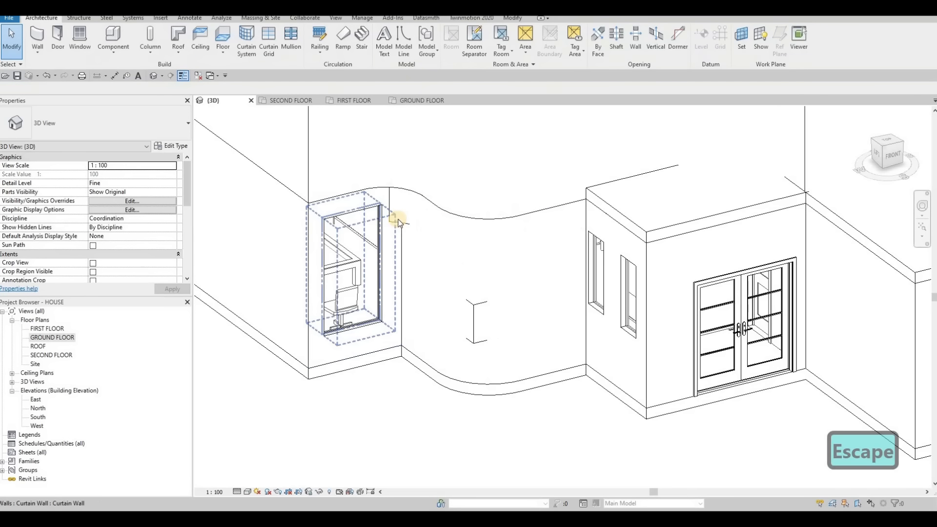
key("Escape")
left_click(396, 224)
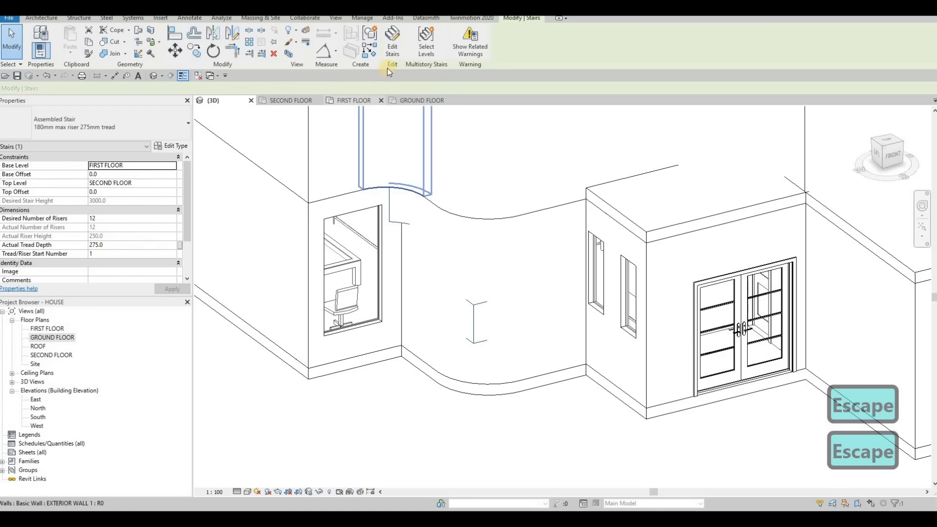
Set the 3D view's visual style to Wireframe and open the first-to-second-floor stair for editing
left_click(247, 492)
left_click(268, 432)
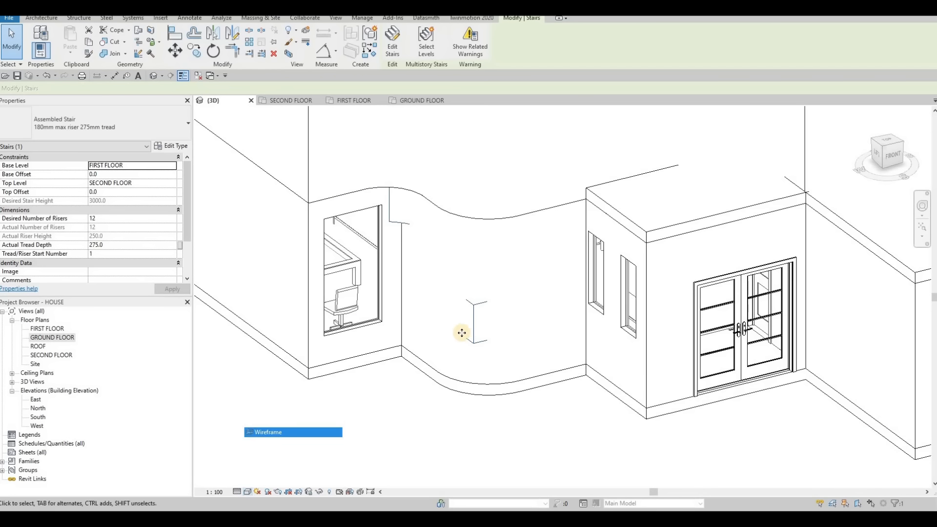
middle_click_drag(461, 331, 493, 202, "shift")
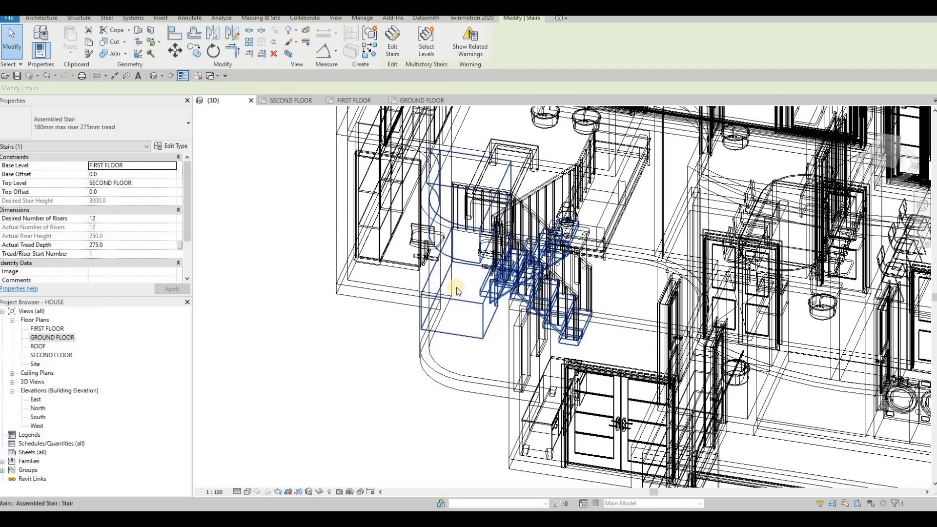
key("Escape")
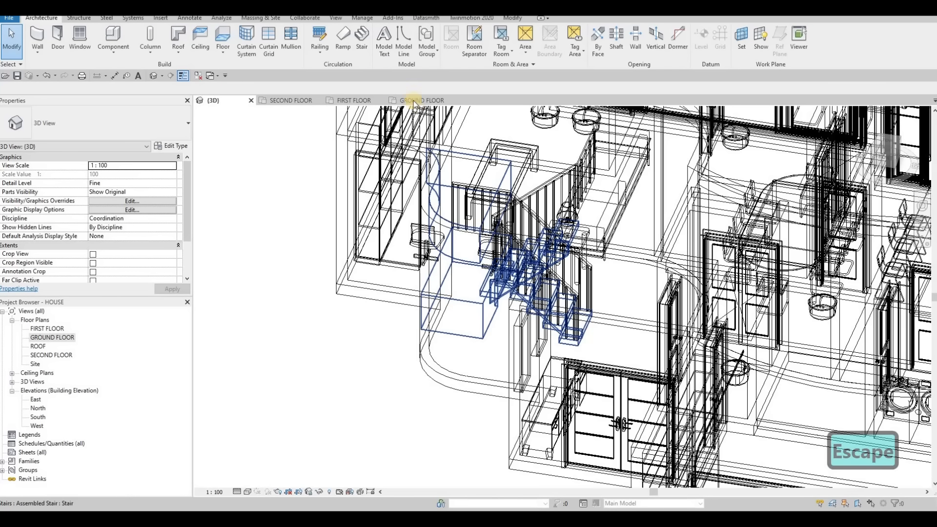
left_click(391, 53)
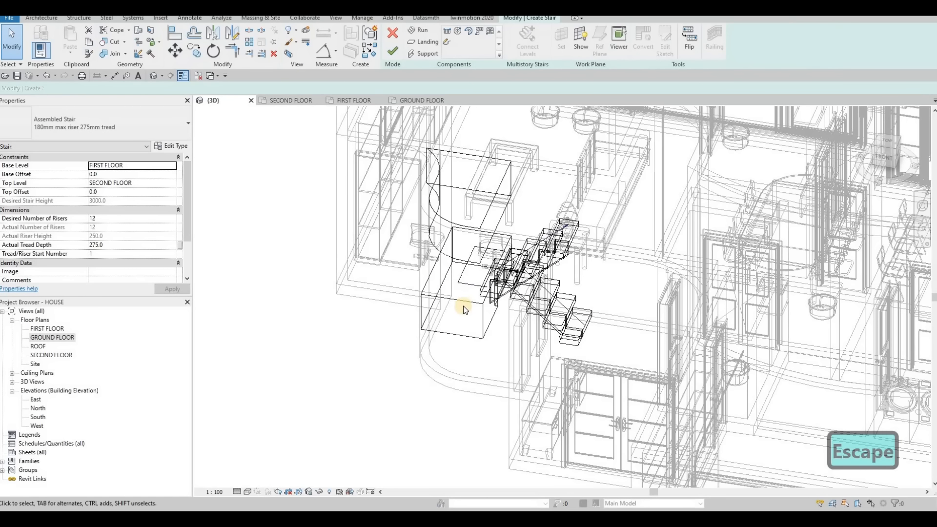
Try deleting the curved landing and the rectangular landing in turn, undoing each deletion
left_click(464, 302)
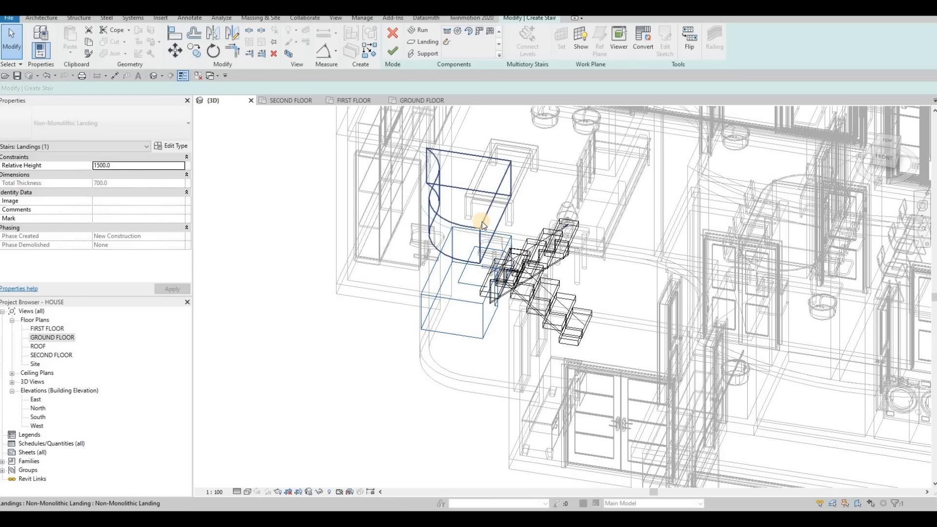
key("Delete")
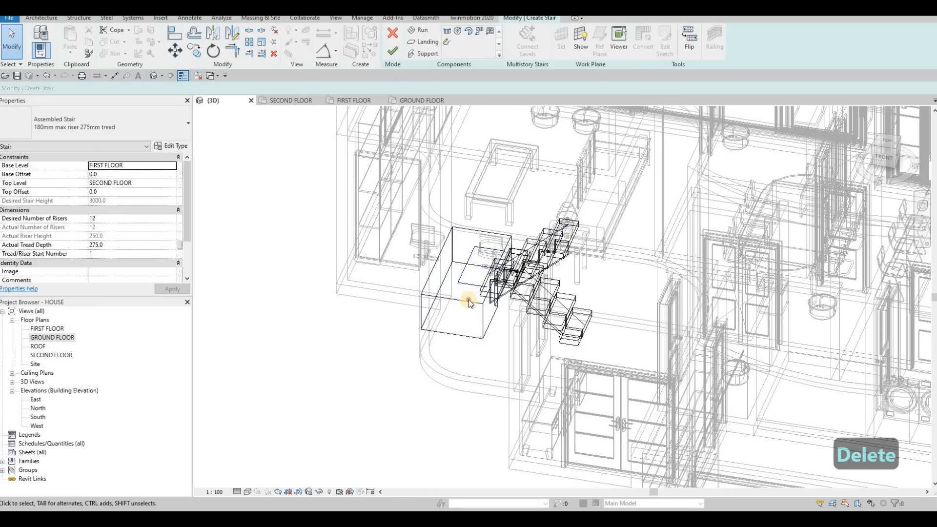
key("ctrl+z")
key("Delete")
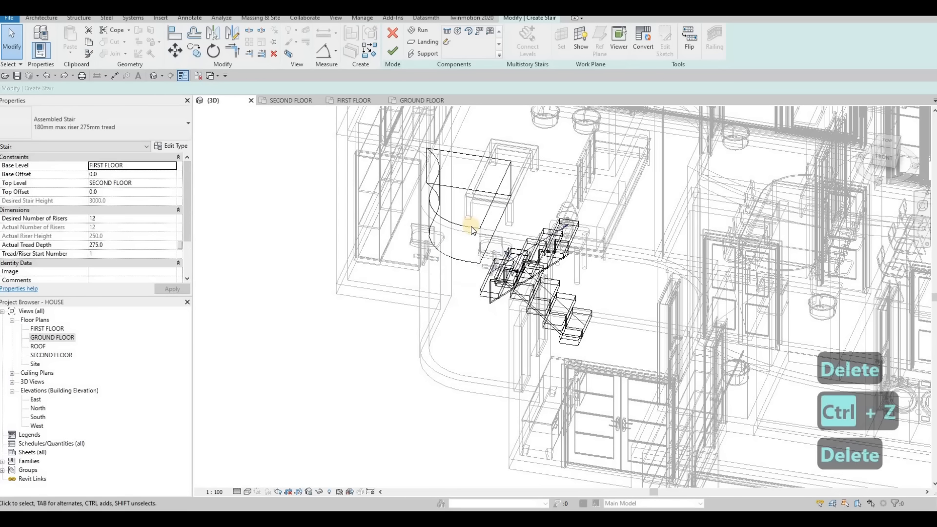
left_click(441, 241)
middle_click_drag(509, 202, 454, 215, "shift")
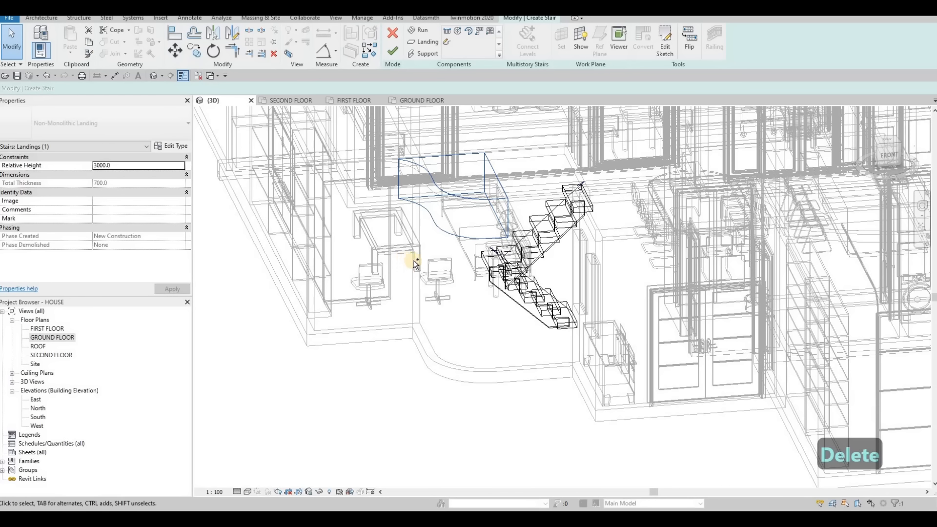
key("ctrl+z")
Set the curved landing's relative height to 1500 and delete the rectangular landing
left_click(465, 280)
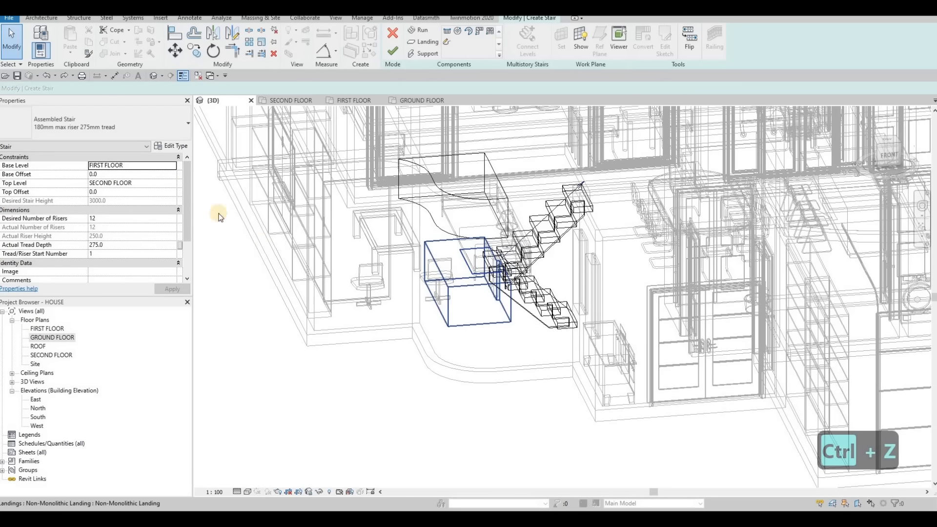
key("Escape")
left_click(470, 198)
left_click(147, 169)
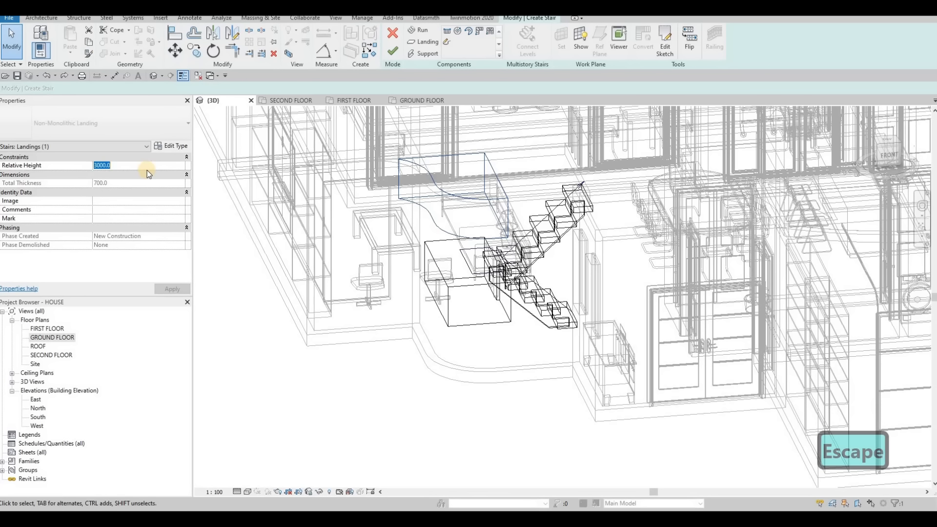
type("1500")
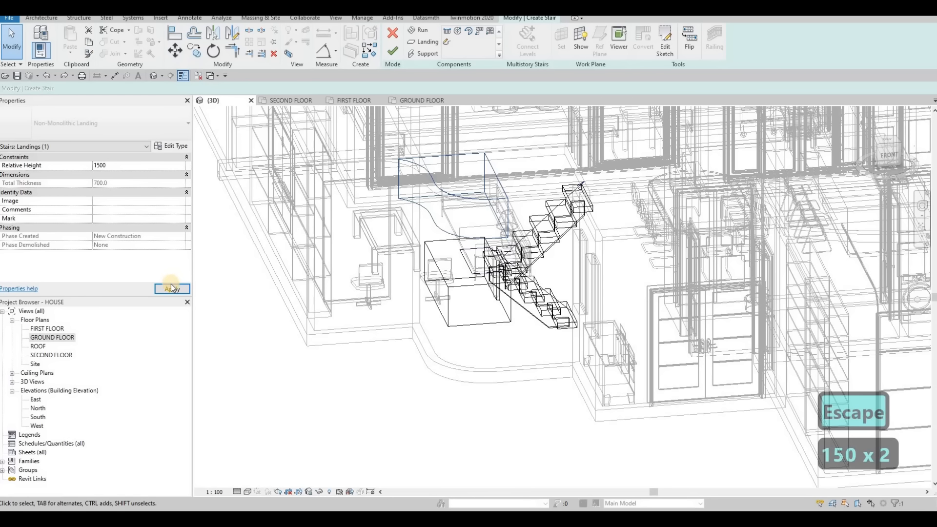
left_click(170, 284)
key("Escape")
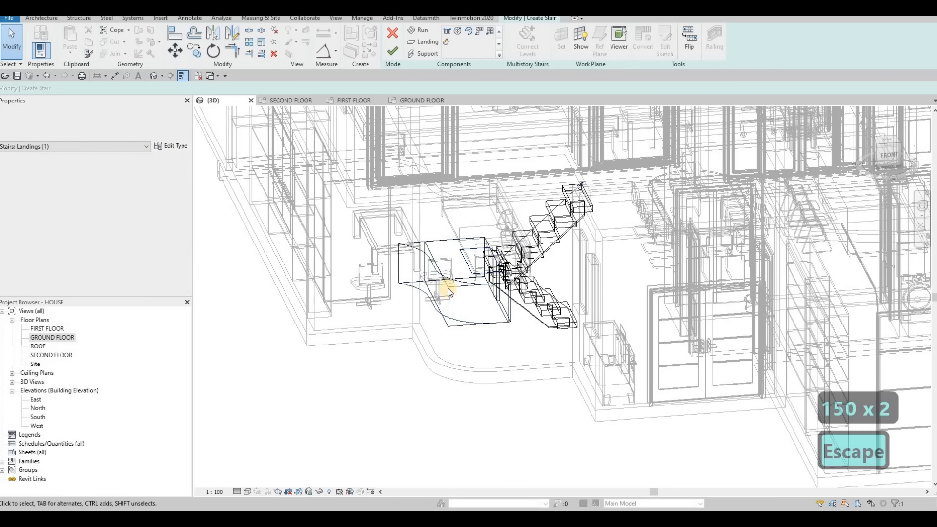
left_click(447, 289)
key("Delete")
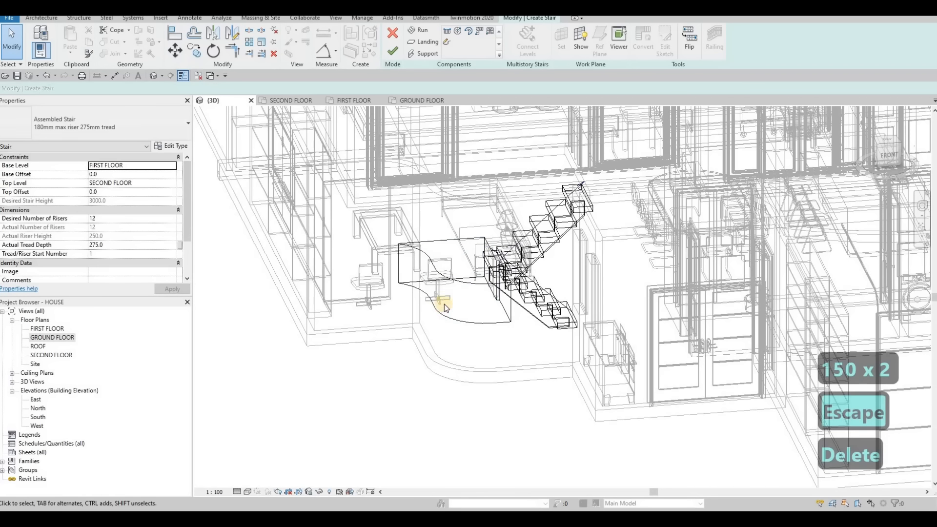
Finish editing the stair and set the 3D view's visual style to Hidden Line
middle_click_drag(444, 304, 458, 321, "shift")
left_click(392, 55)
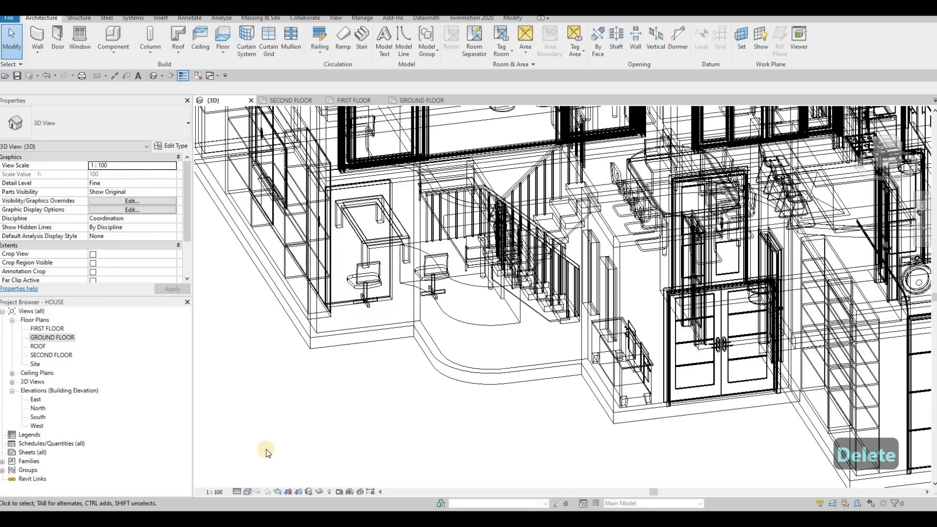
left_click(276, 441)
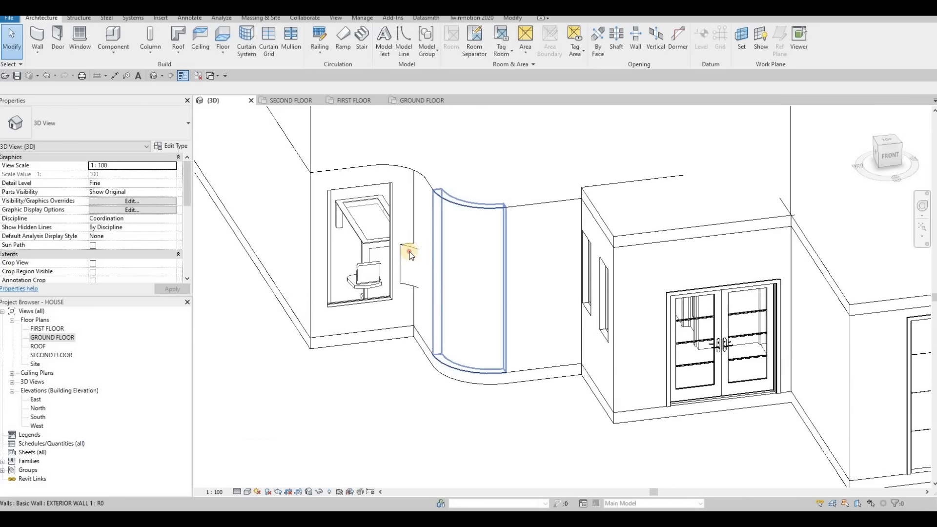
left_click(429, 156)
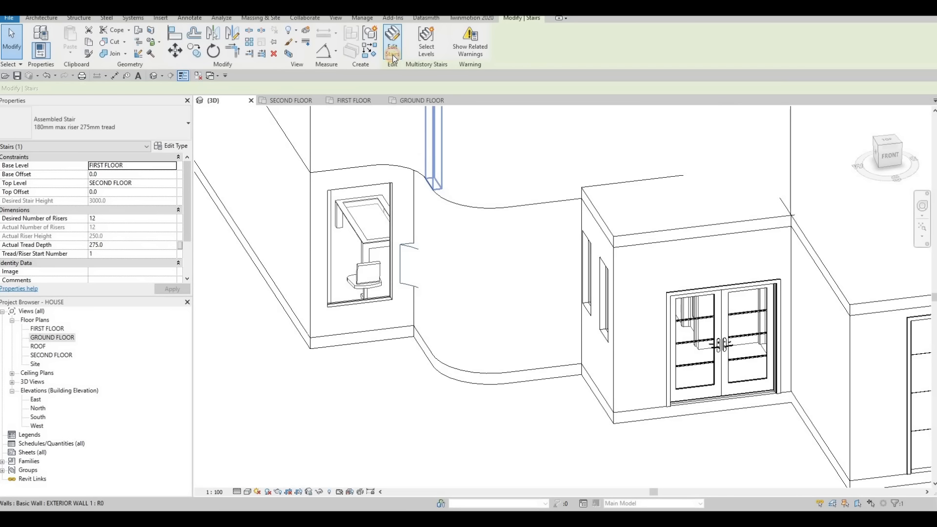
left_click(393, 54)
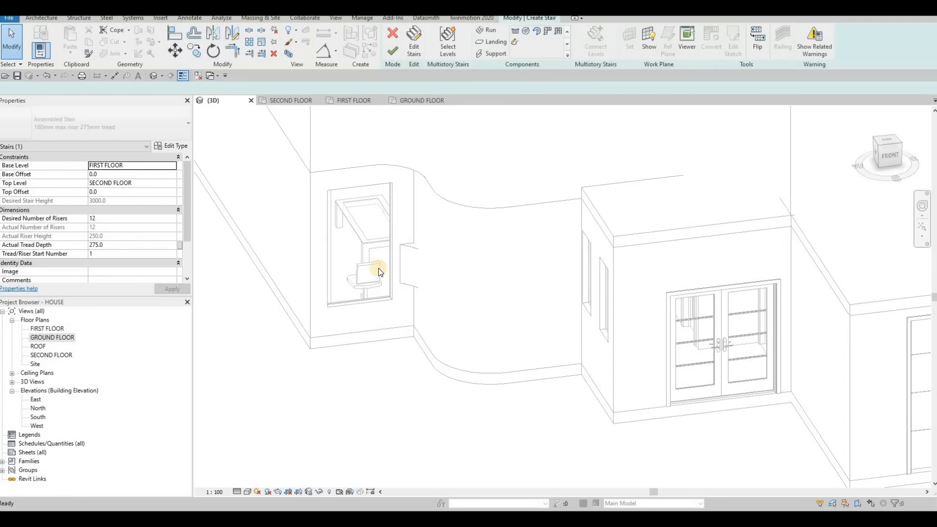
left_click(384, 214)
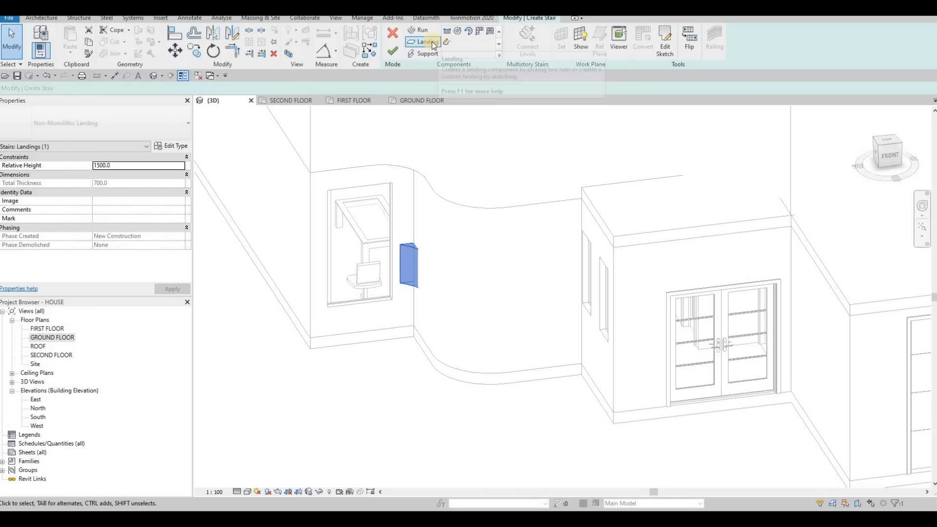
left_click(442, 47)
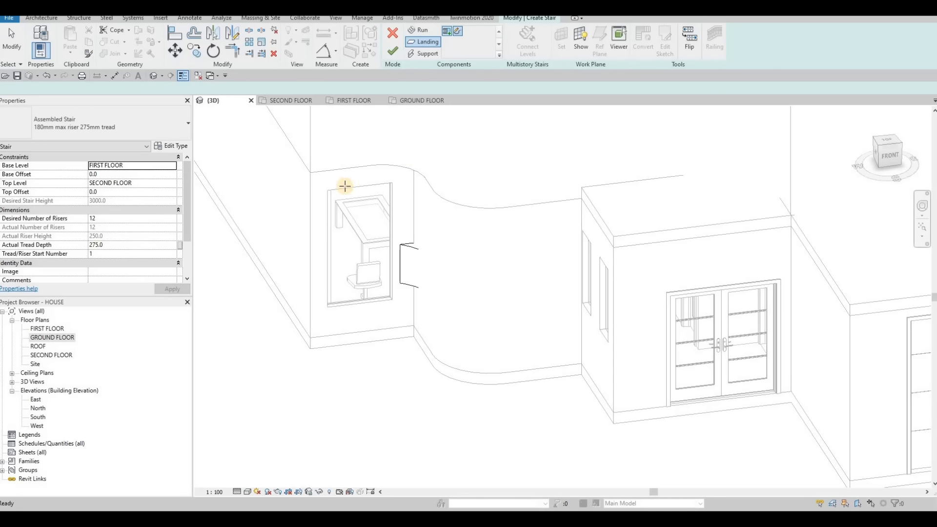
left_click(288, 101)
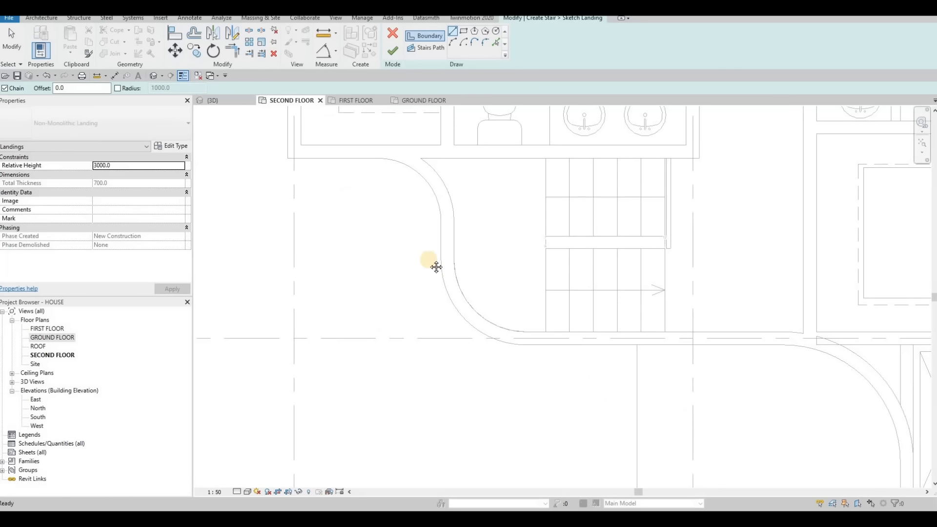
middle_click_drag(464, 234, 479, 270)
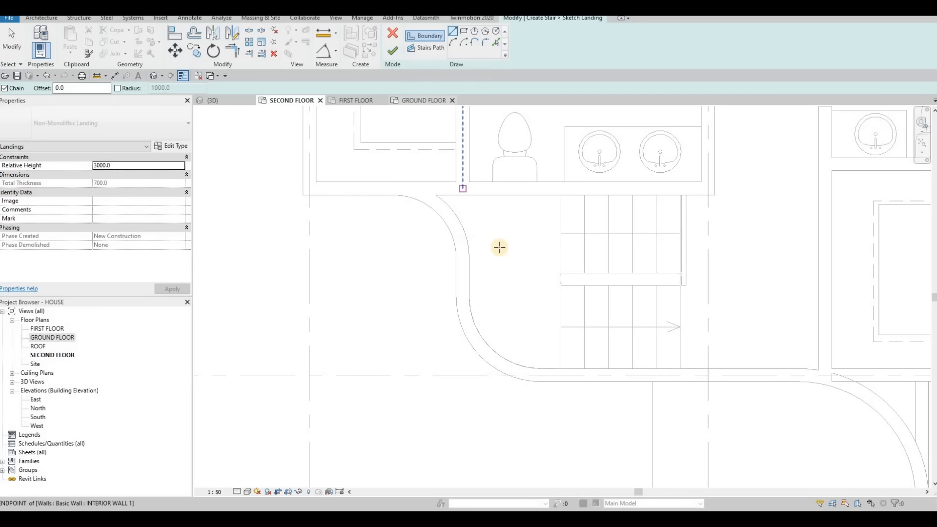
scroll(489, 339, "down", 2)
scroll(499, 351, "down", 2)
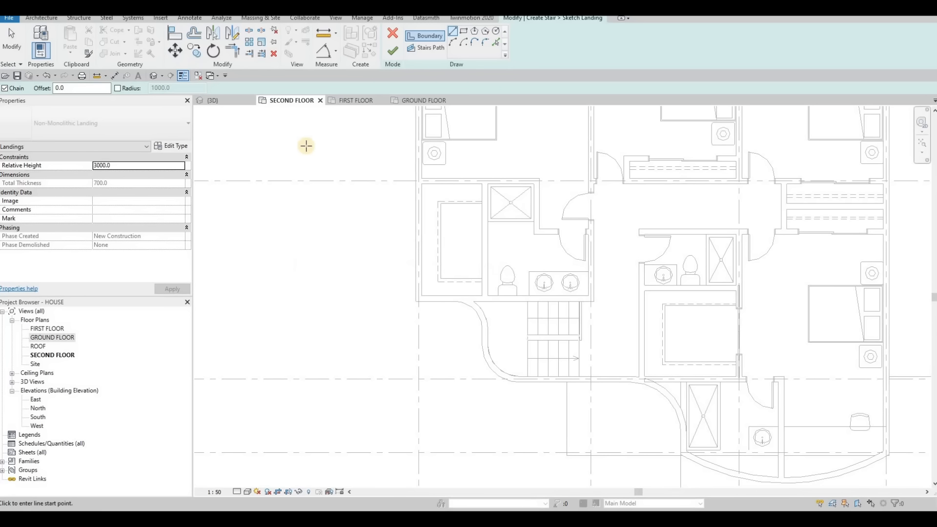
left_click(358, 100)
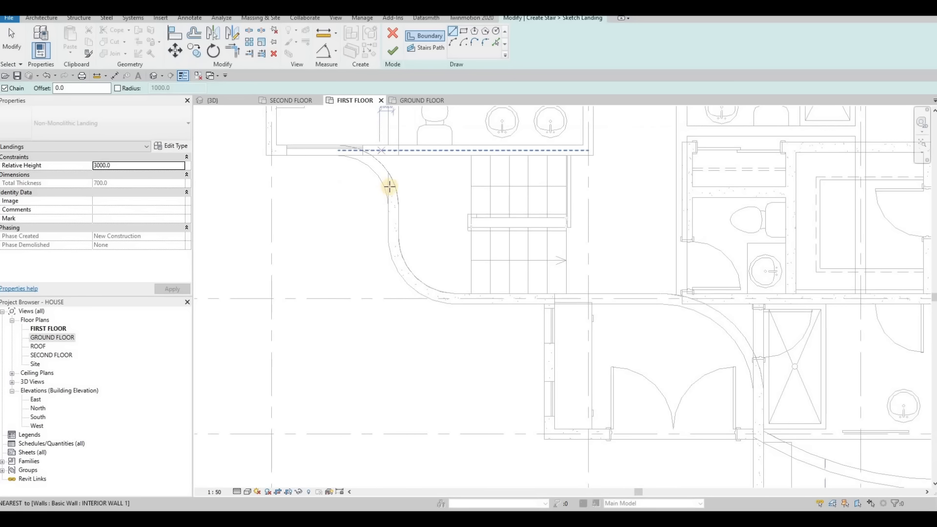
scroll(385, 159, "up", 1)
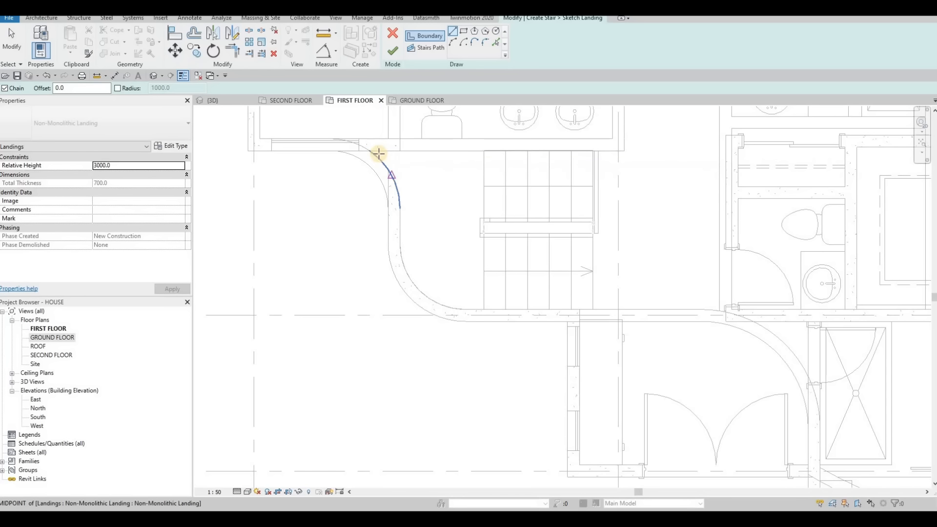
middle_click_drag(434, 207, 537, 257)
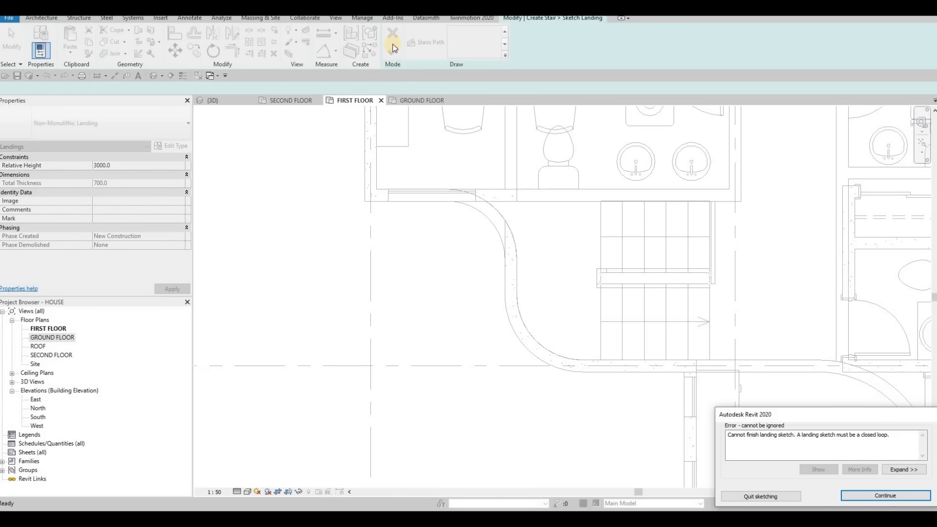
key("Escape")
key("Escape")
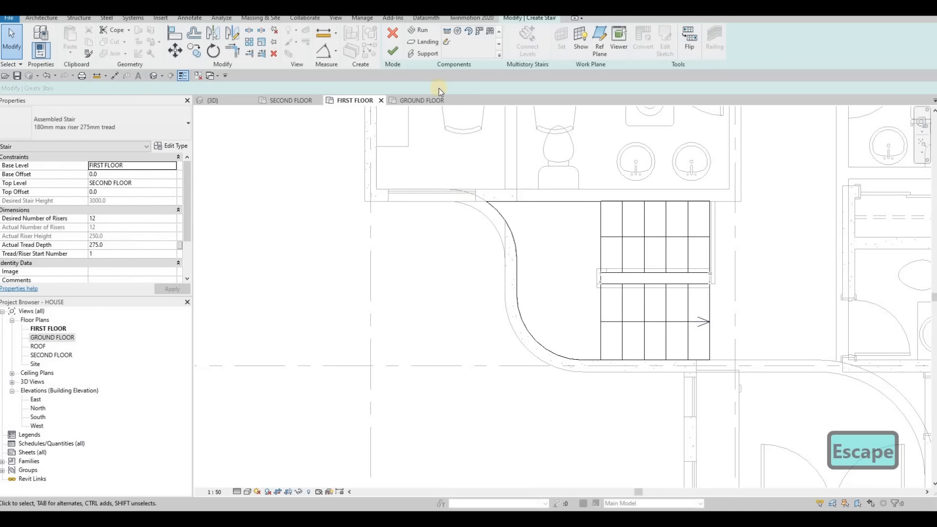
key("Escape")
left_click(392, 50)
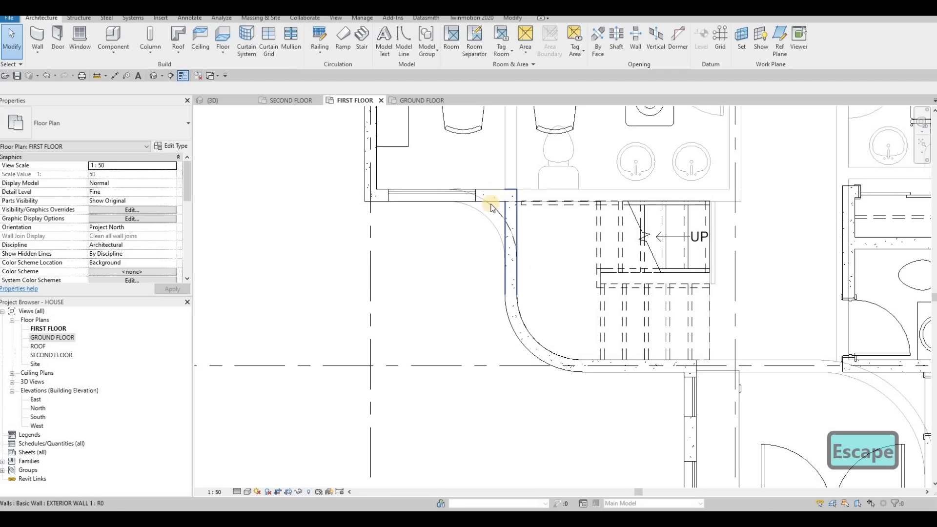
In the first floor plan, shorten the curtain wall beside the stair corner to about 480 mm by moving its end nearest the stair
scroll(491, 204, "up", 2)
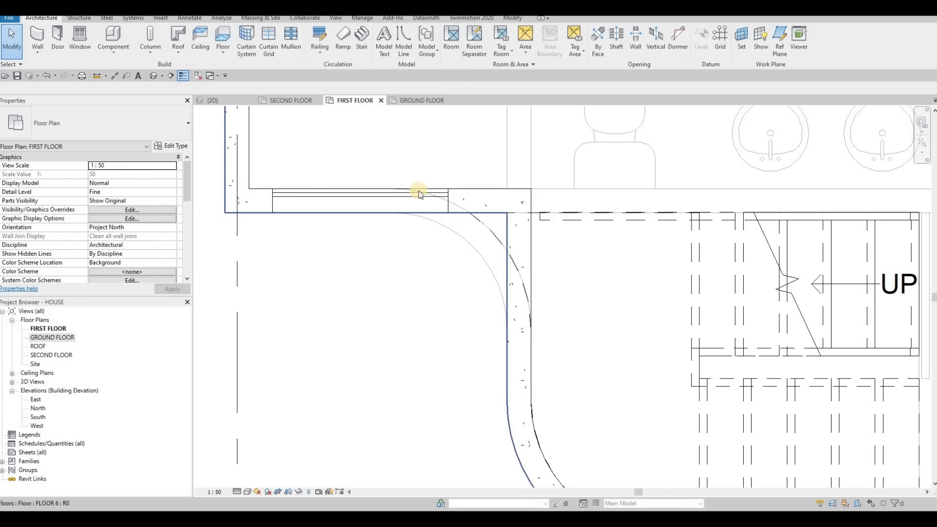
key("Escape")
left_click(449, 203)
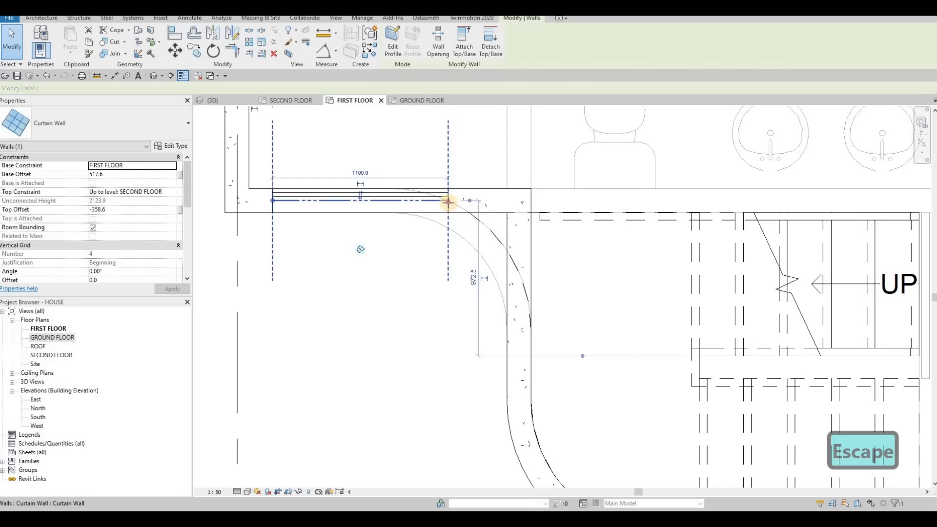
left_click_drag(391, 200, 354, 203)
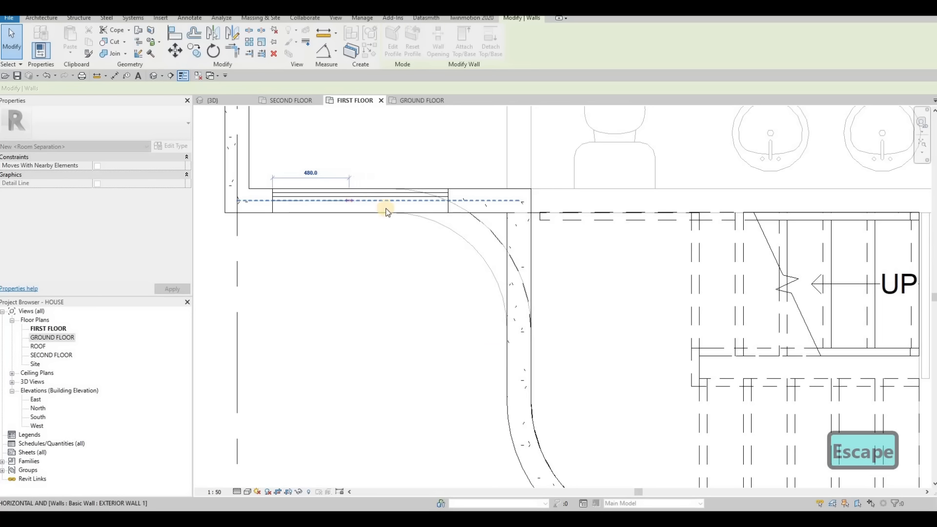
key("Escape")
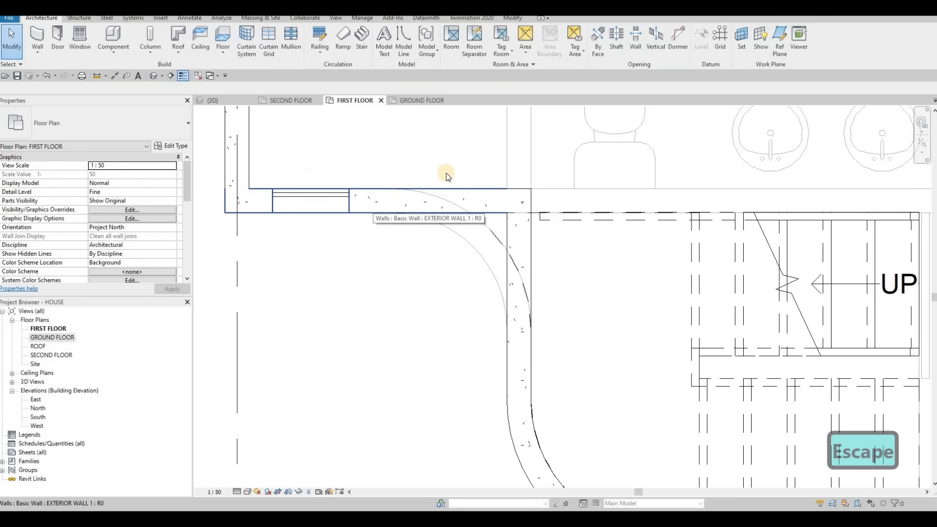
Round the corner between the window wall and the stair wall with an EXTERIOR WALL 1 fillet arc of about 730 mm radius
left_click(494, 197)
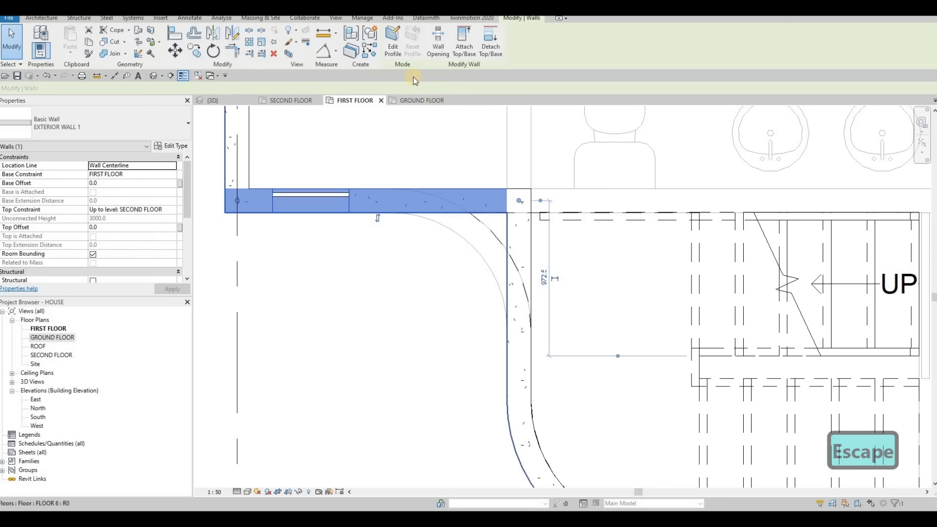
key("c")
key("s")
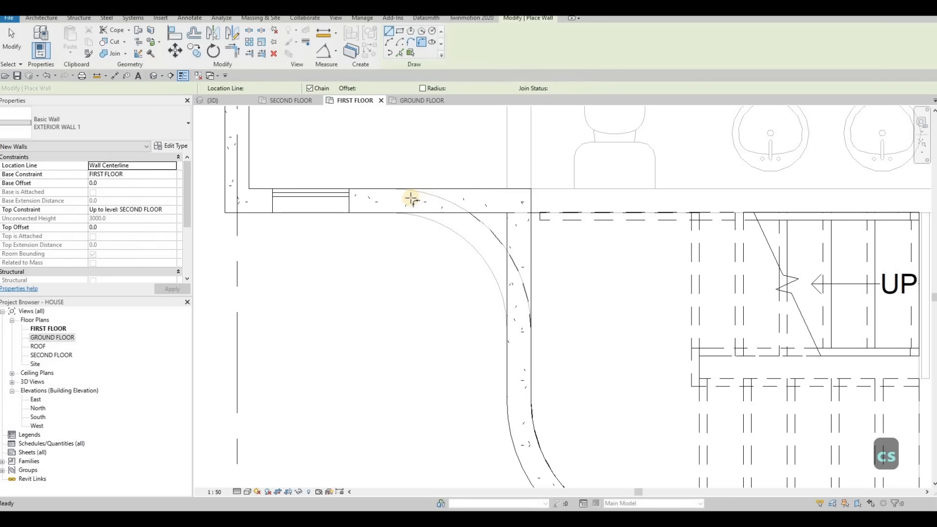
left_click(411, 198)
left_click(494, 261)
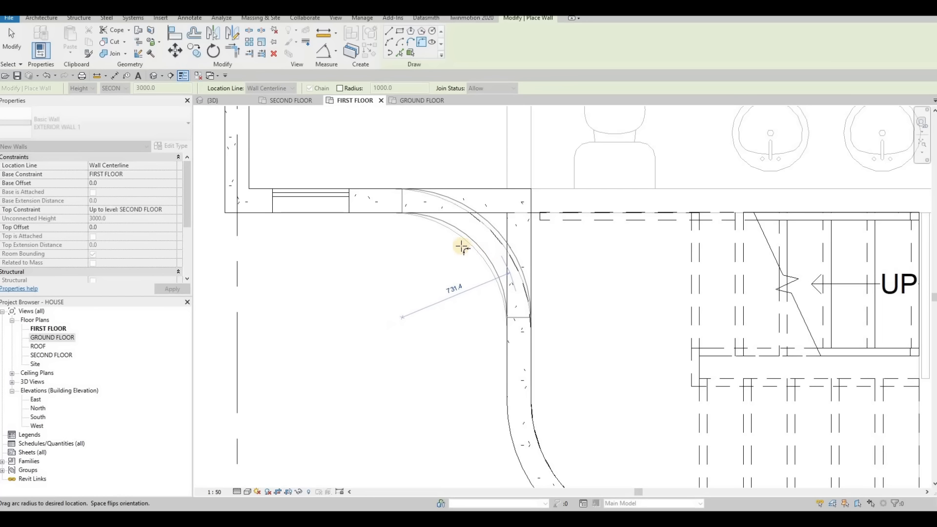
left_click(454, 229)
key("Escape")
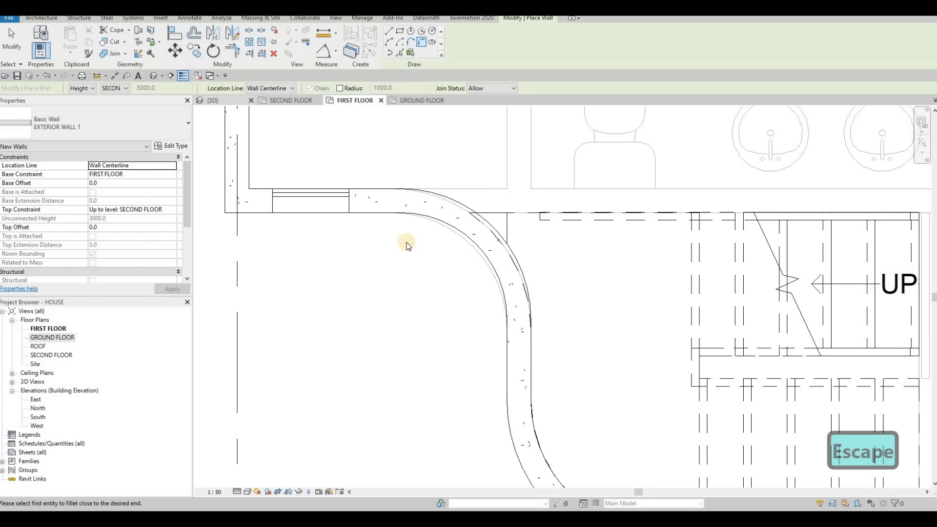
key("Escape")
In the 3D view, align the new first-floor curved wall's face with the second-floor curved wall, and check it in the first floor plan
key("a")
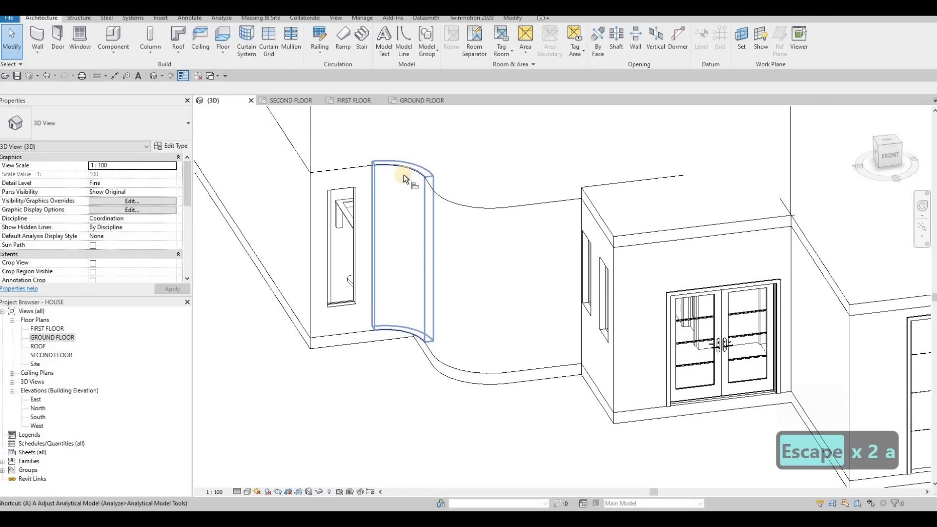
key("l")
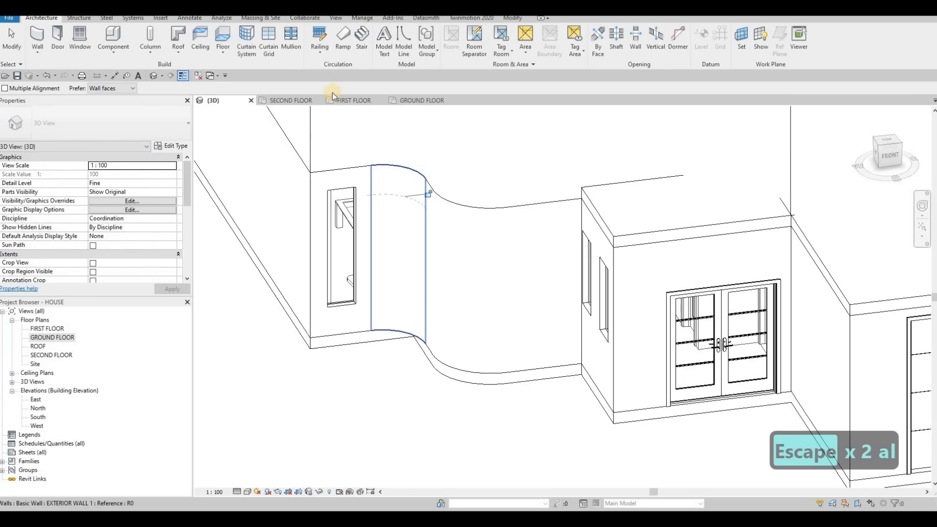
left_click(356, 102)
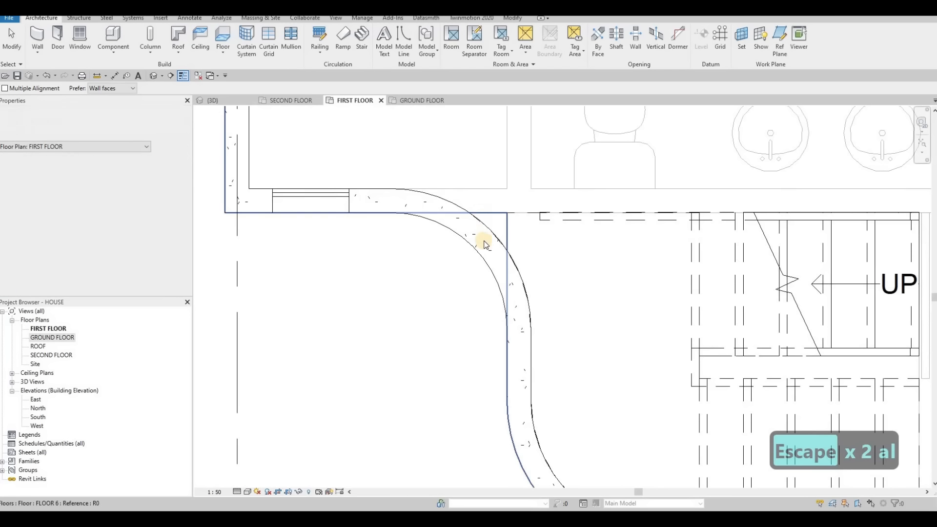
key("Escape")
key("Escape")
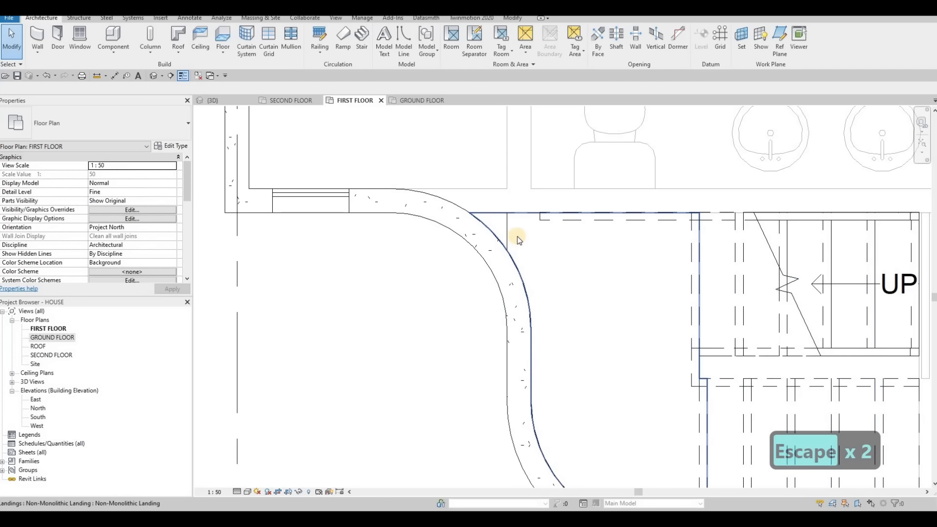
Return to the 3D view, change its visual style from line display to Shaded, and examine the curved front walls
left_click(405, 101)
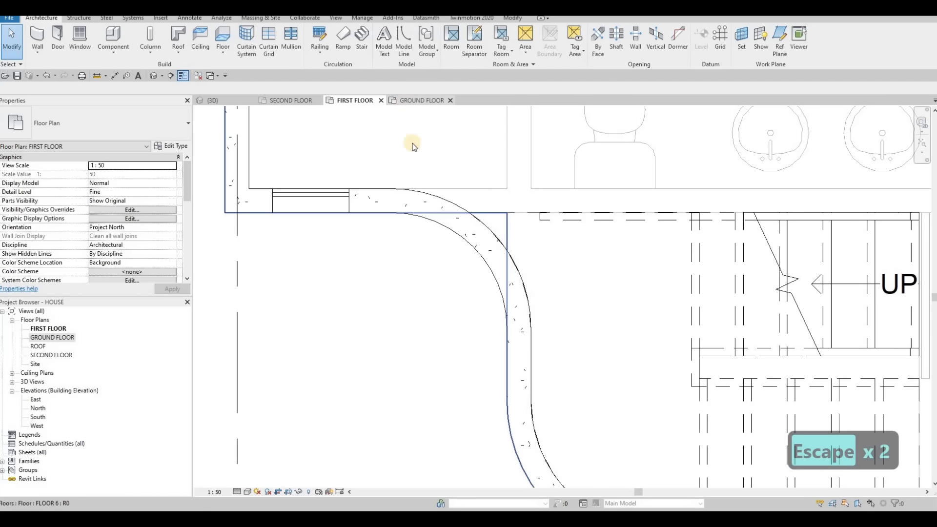
left_click(292, 100)
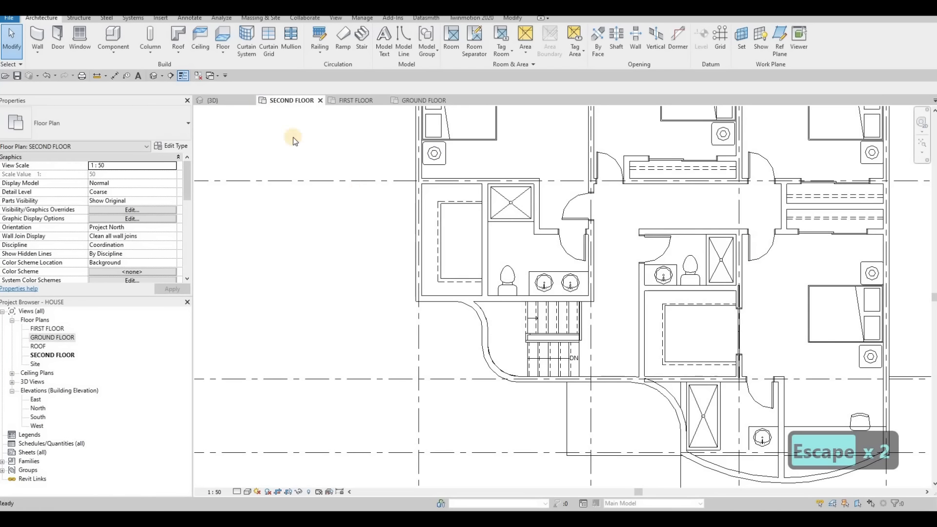
left_click(220, 101)
middle_click_drag(429, 271, 415, 275, "shift")
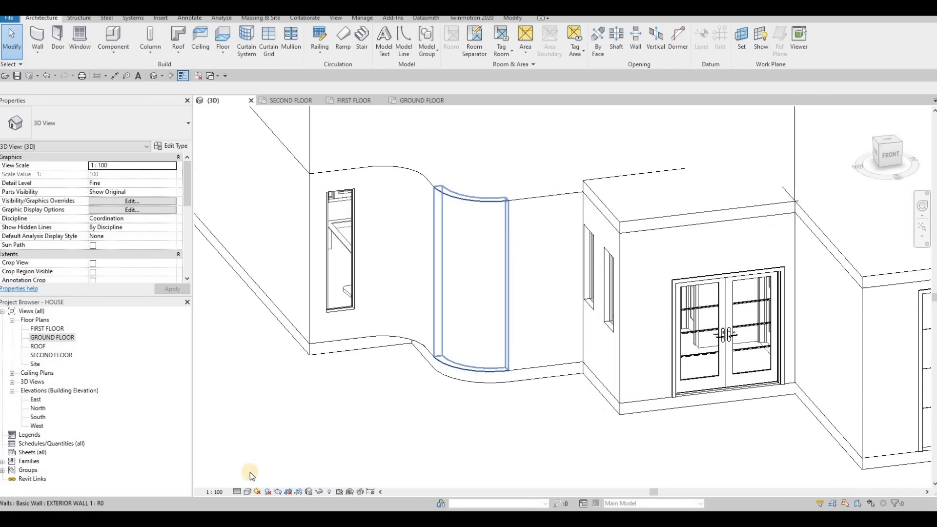
scroll(469, 251, "down", 2)
left_click(248, 492)
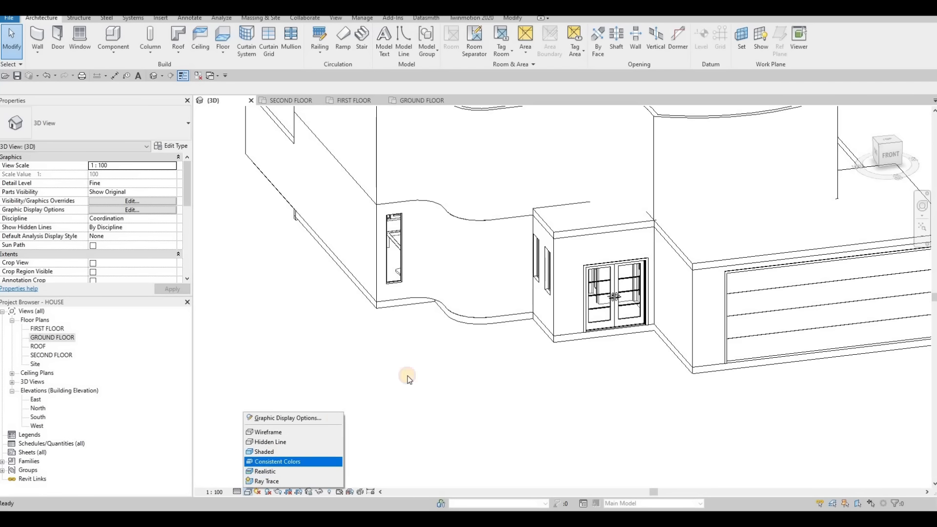
mouse_move(478, 335)
middle_mouse_down("shift")
mouse_move(539, 286)
mouse_move(633, 278)
mouse_move(592, 293)
mouse_move(485, 274)
mouse_move(416, 309)
mouse_move(370, 381)
middle_mouse_up("shift")
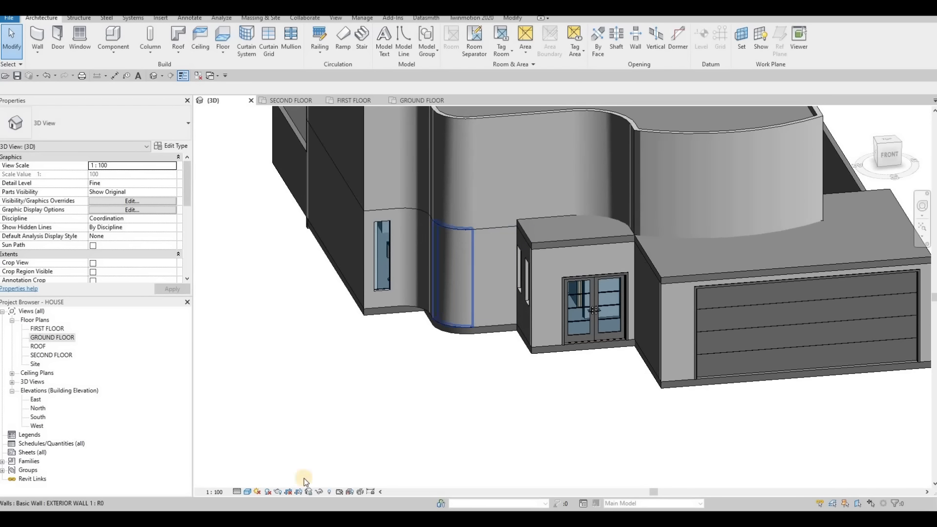
Set the 3D view's visual style to Wireframe and get a close view of the stair and its curved landing
left_click(248, 492)
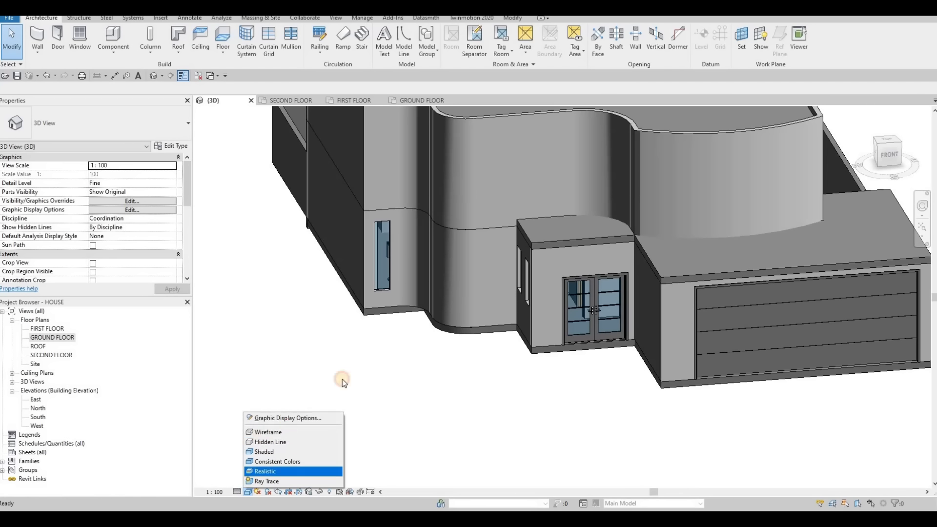
mouse_move(443, 311)
middle_mouse_down("shift")
mouse_move(449, 283)
mouse_move(455, 308)
middle_mouse_up("shift")
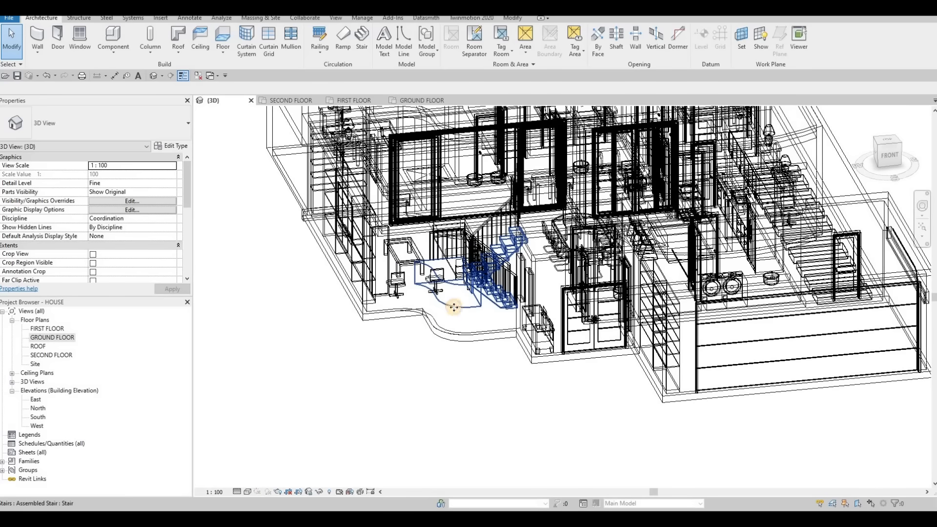
left_click(455, 307)
middle_click_drag(600, 246, 450, 274, "shift")
scroll(446, 271, "up", 2)
key("Escape")
Set the tread thickness of the assembled stair's Non-Monolithic Landing type to 300 mm
left_click(447, 271)
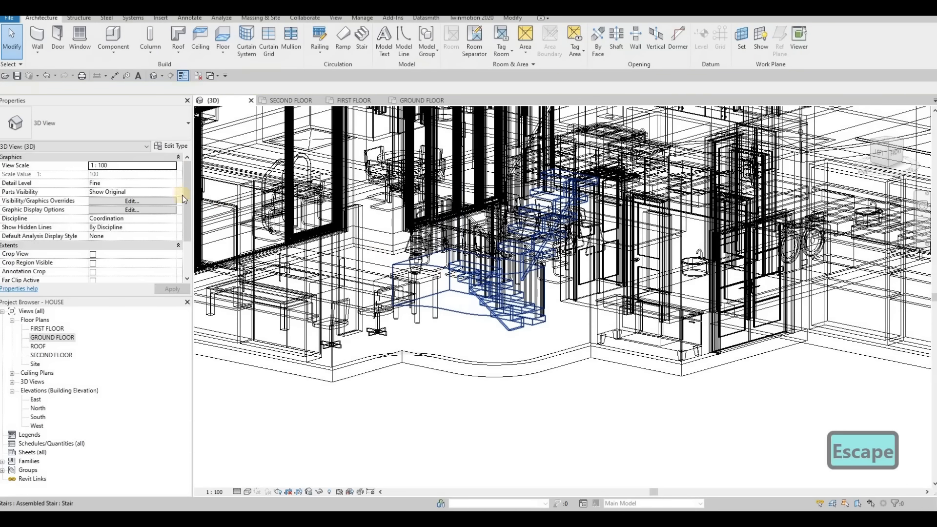
left_click(175, 145)
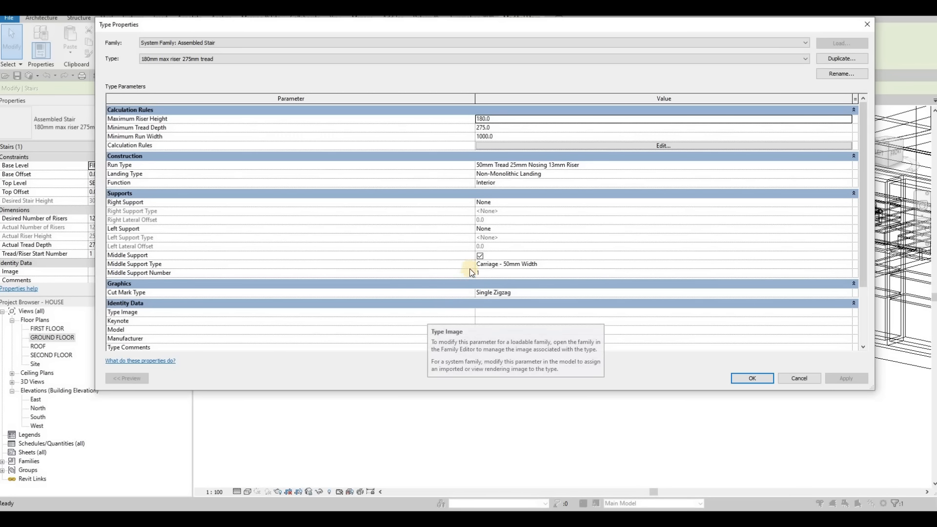
left_click(842, 174)
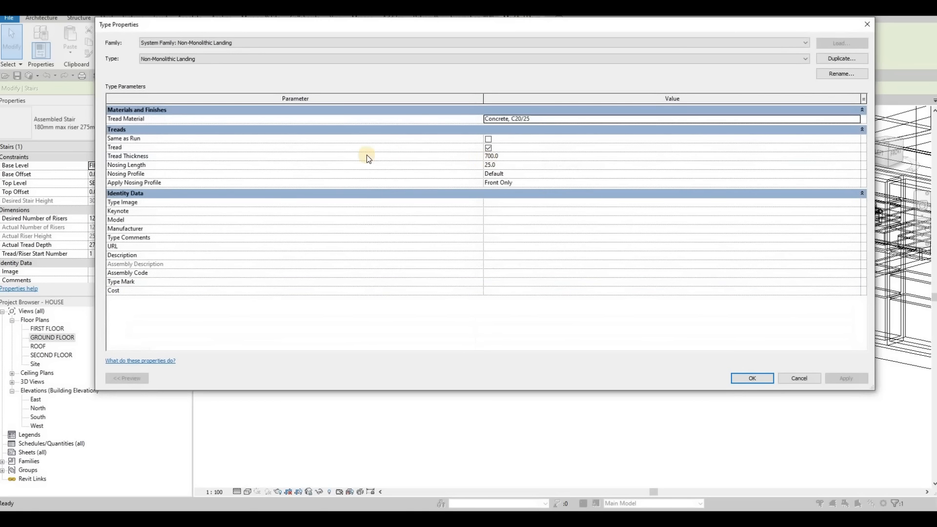
left_click(526, 156)
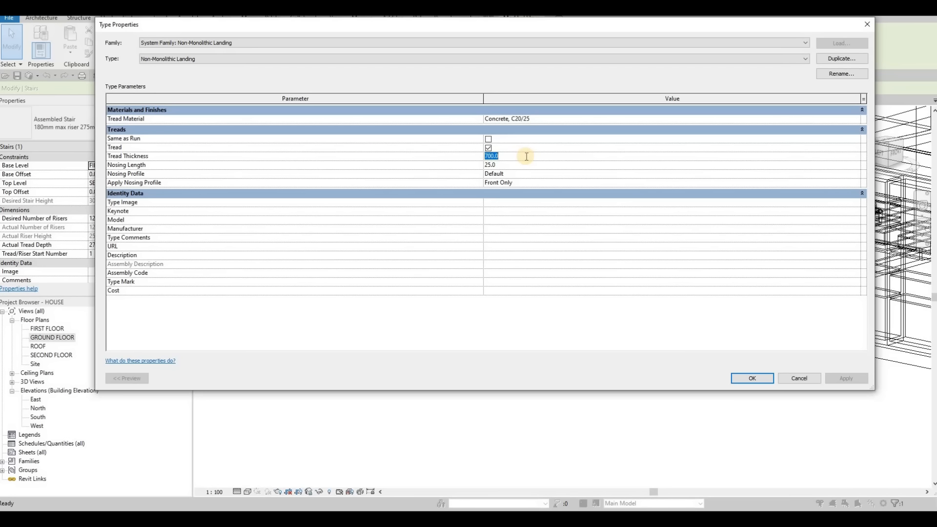
type("300")
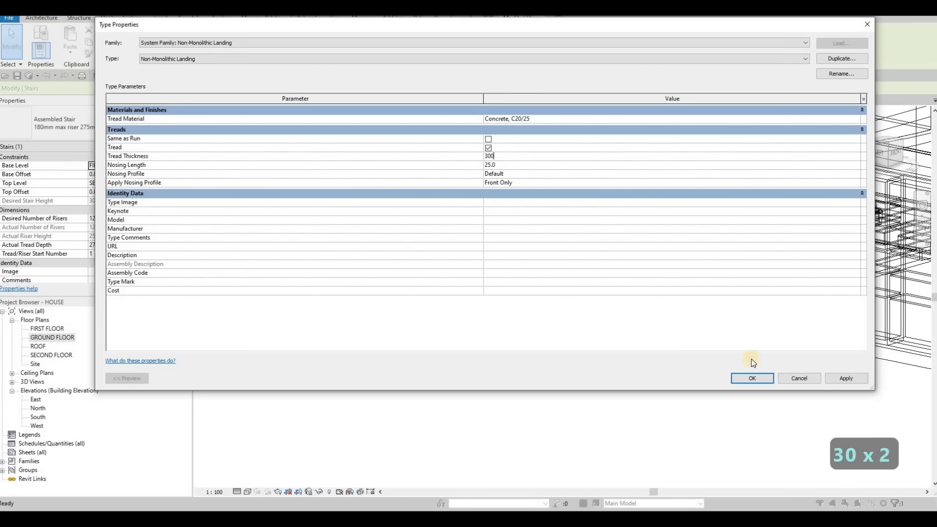
left_click(748, 378)
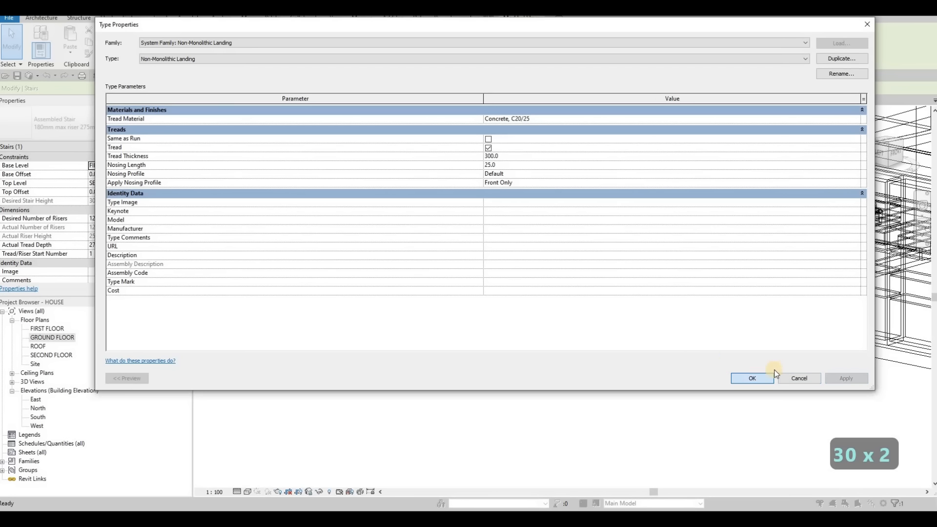
left_click(752, 378)
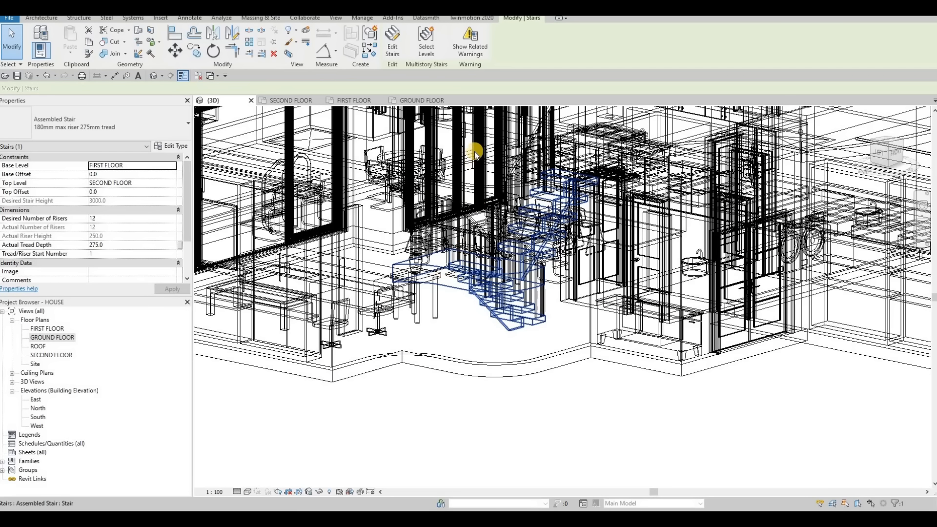
Deselect the stair, set the 3D view's visual style to Shaded, and examine the curved front walls from above
left_click(230, 479)
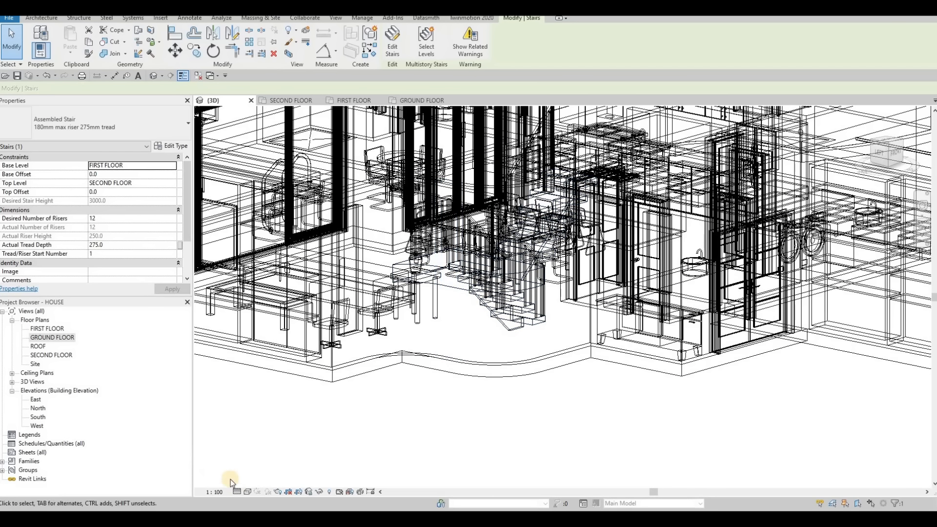
left_click(252, 492)
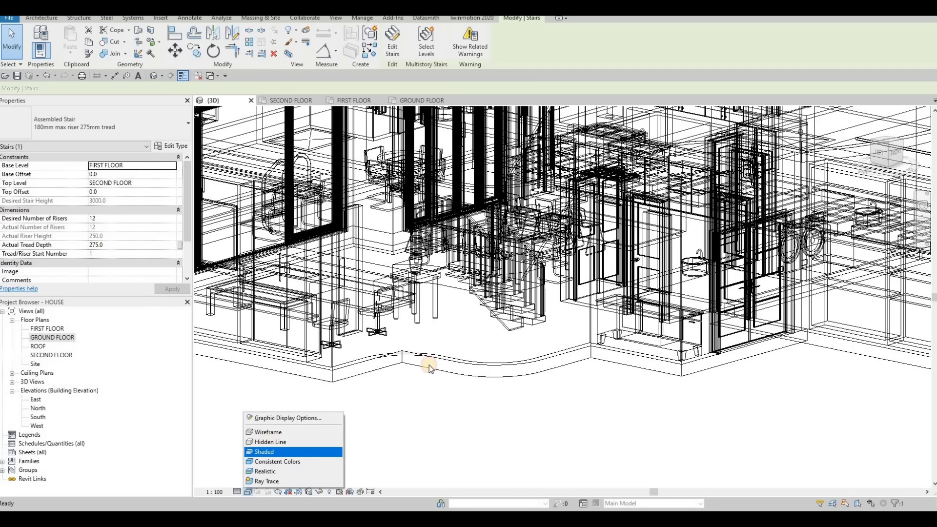
scroll(447, 345, "down", 4)
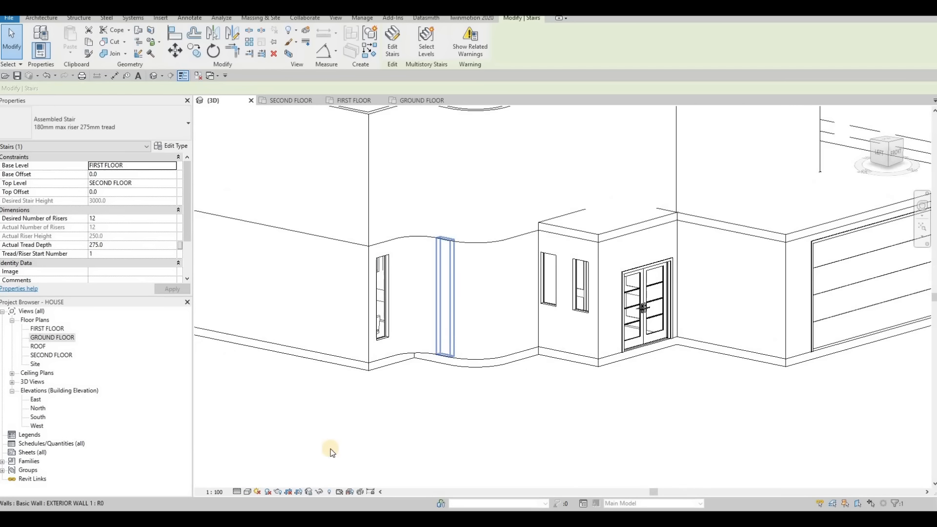
left_click(247, 491)
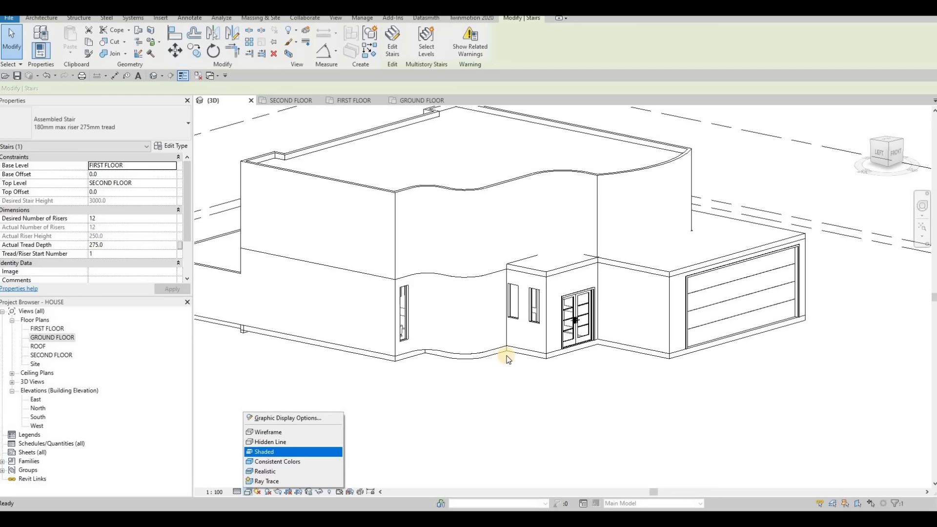
left_click(289, 452)
middle_click_drag(421, 411, 522, 263, "shift")
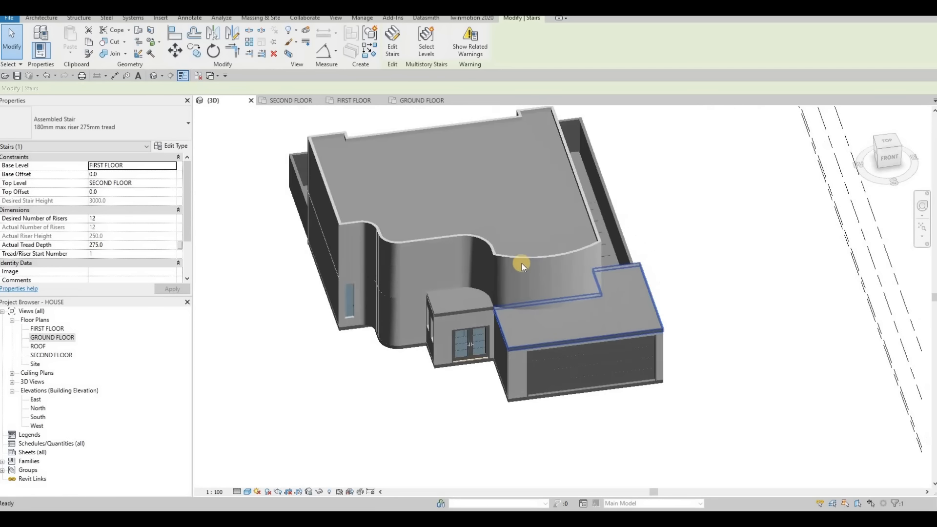
scroll(522, 264, "up", 3)
scroll(516, 257, "up", 1)
middle_click_drag(413, 243, 549, 212)
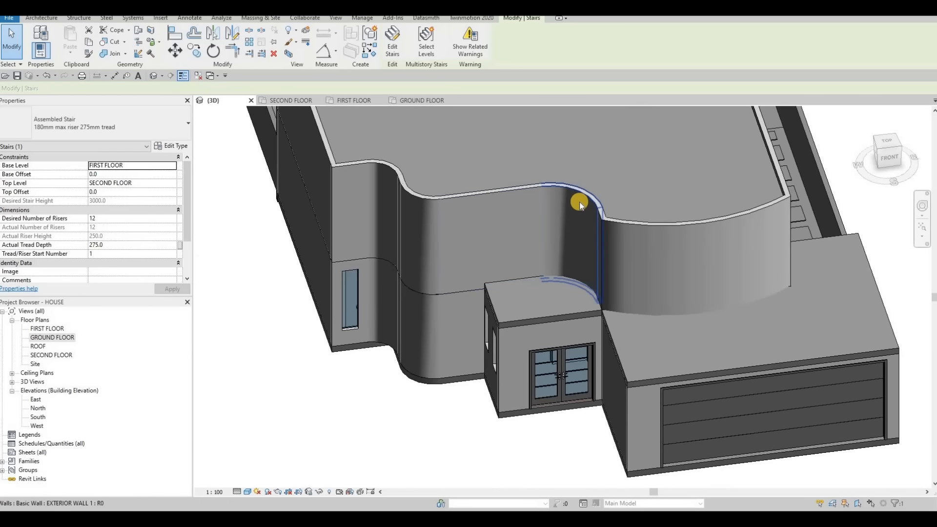
middle_click_drag(583, 243, 635, 234, "shift")
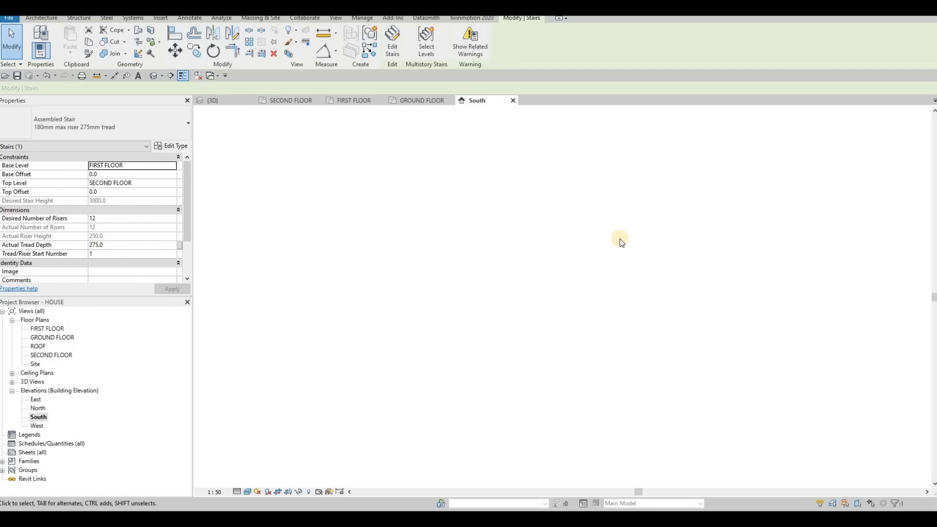
In the South elevation, start the Split Element tool for dividing the second-floor EXTERIOR WALL 1 near the roof level
scroll(600, 229, "up", 4)
middle_click_drag(550, 258, 560, 203)
scroll(560, 203, "down", 1)
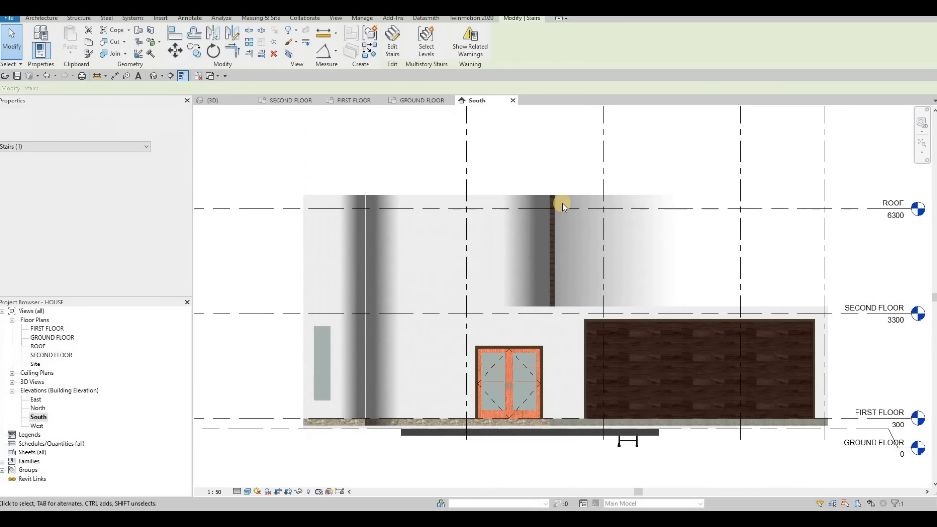
scroll(594, 203, "up", 1)
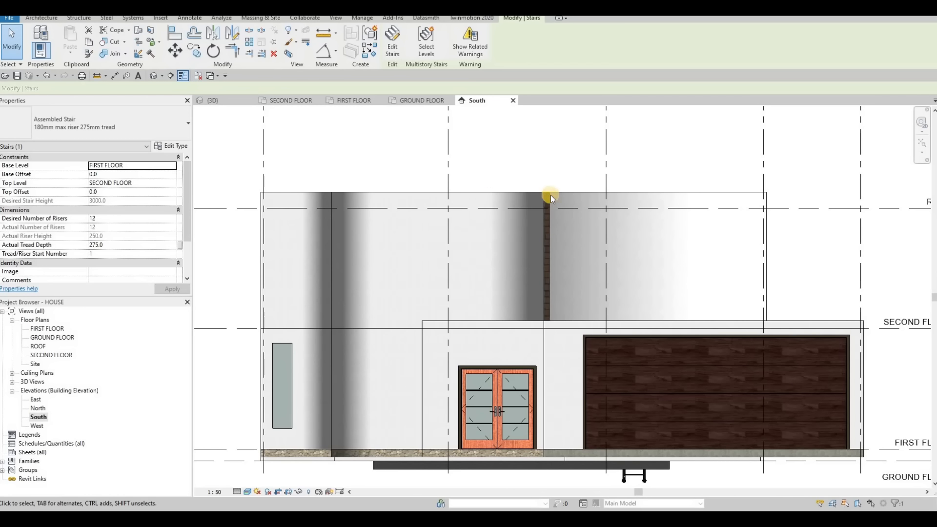
key("Escape")
scroll(569, 203, "down", 1)
scroll(570, 203, "up", 2)
key("s")
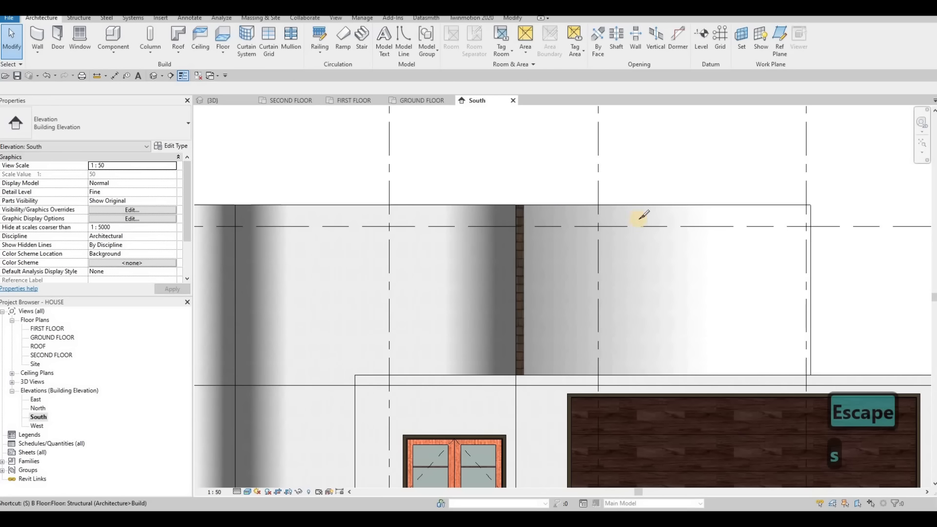
key("l")
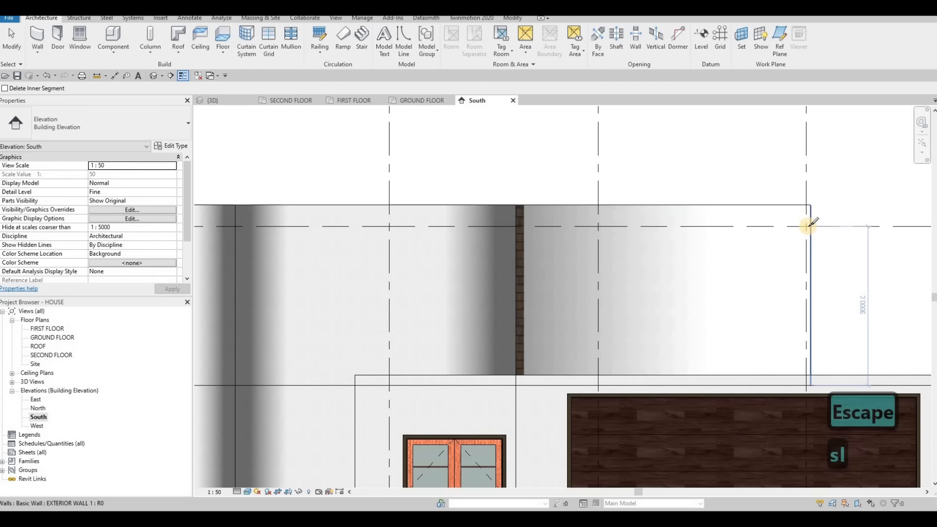
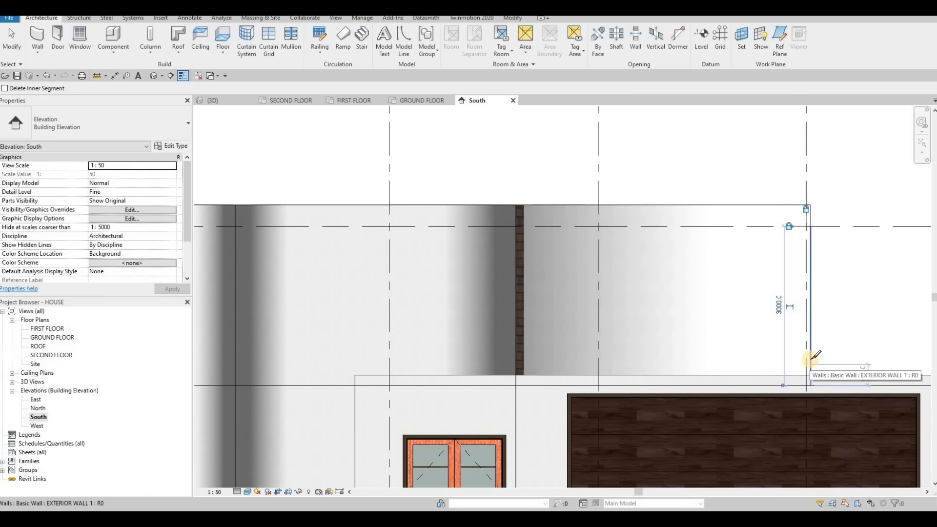
Split the end wall 500 mm above SECOND FLOOR, and the adjoining wall at the ROOF level and 500 mm above SECOND FLOOR
left_click(811, 358)
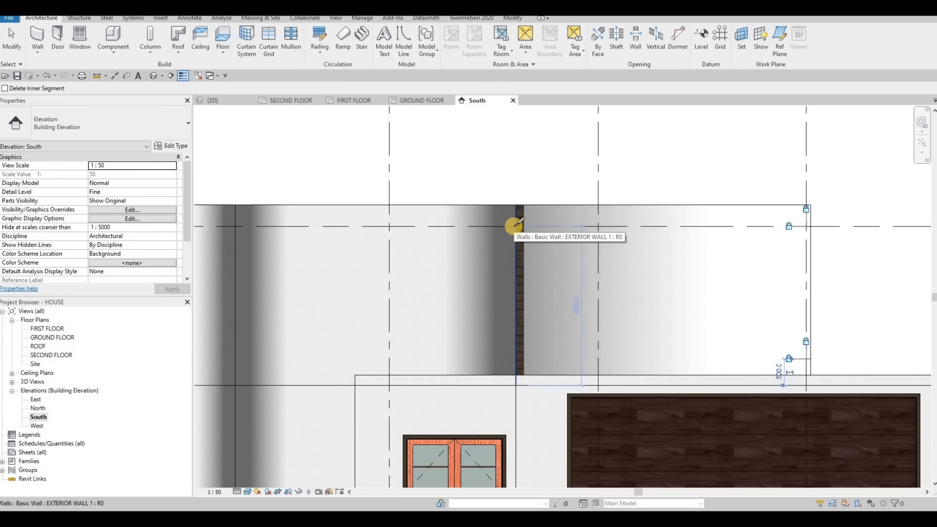
left_click(516, 226)
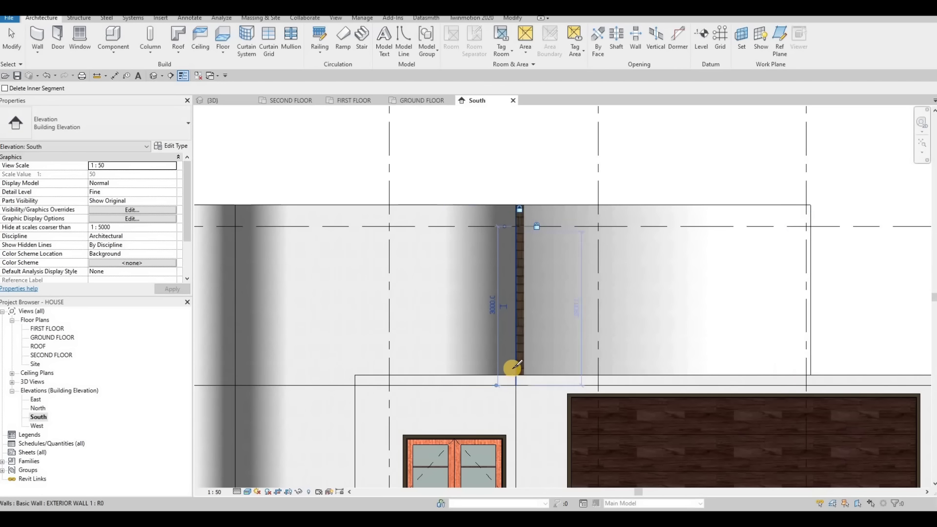
left_click(516, 358)
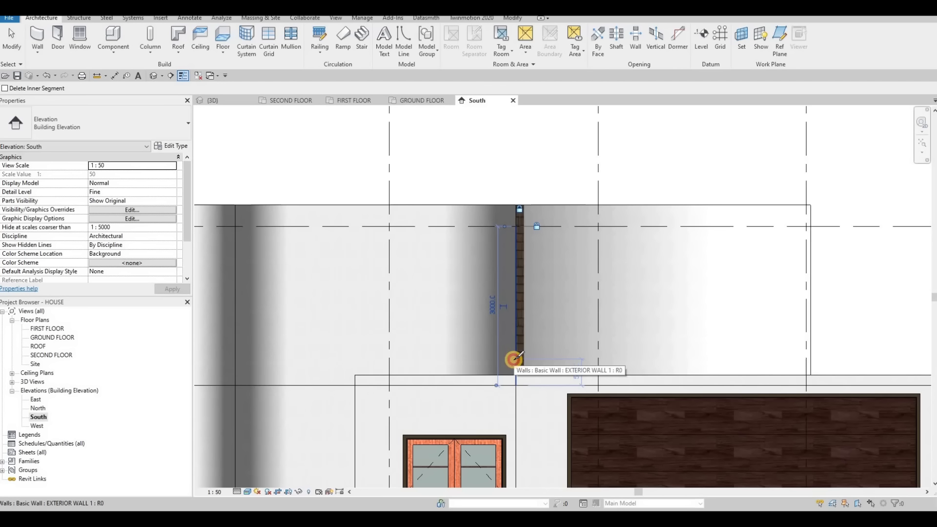
Split the next two second-floor exterior wall segments at the ROOF level and about 500 mm above SECOND FLOOR
middle_click_drag(435, 314, 606, 305)
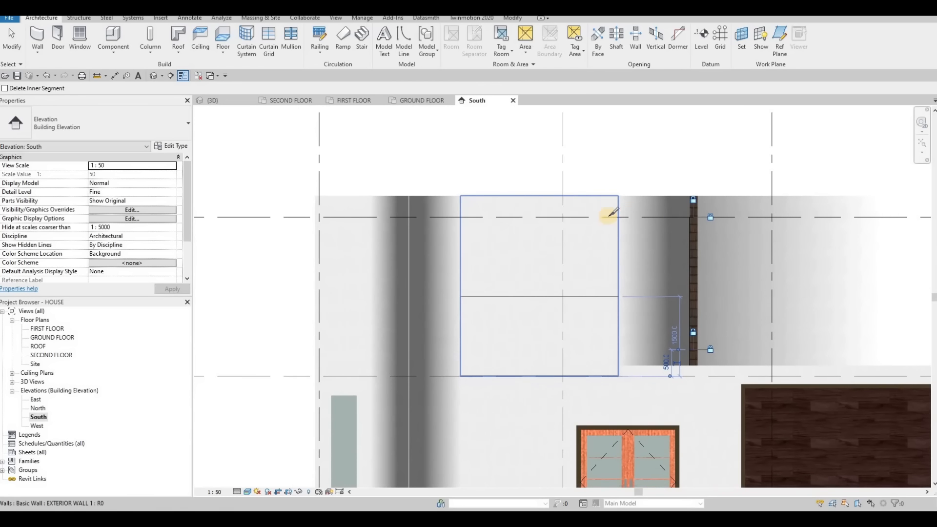
left_click(620, 218)
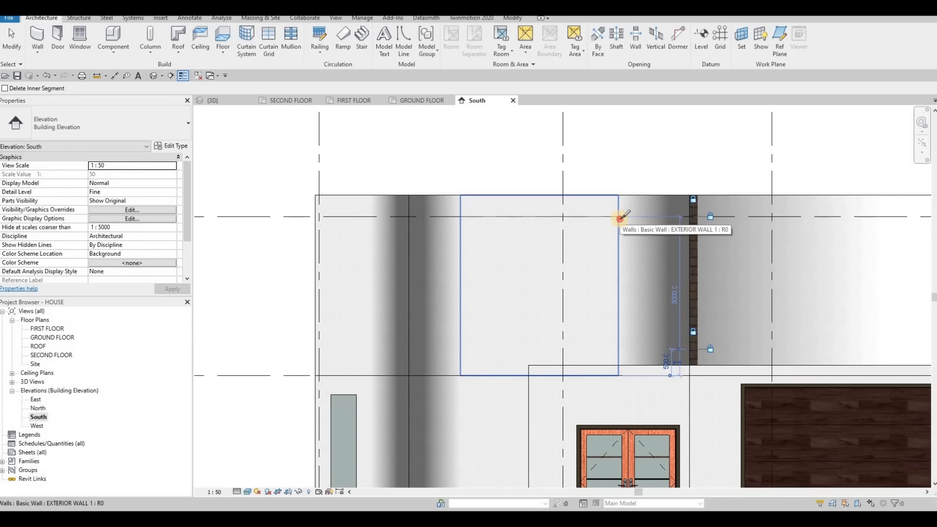
left_click(620, 348)
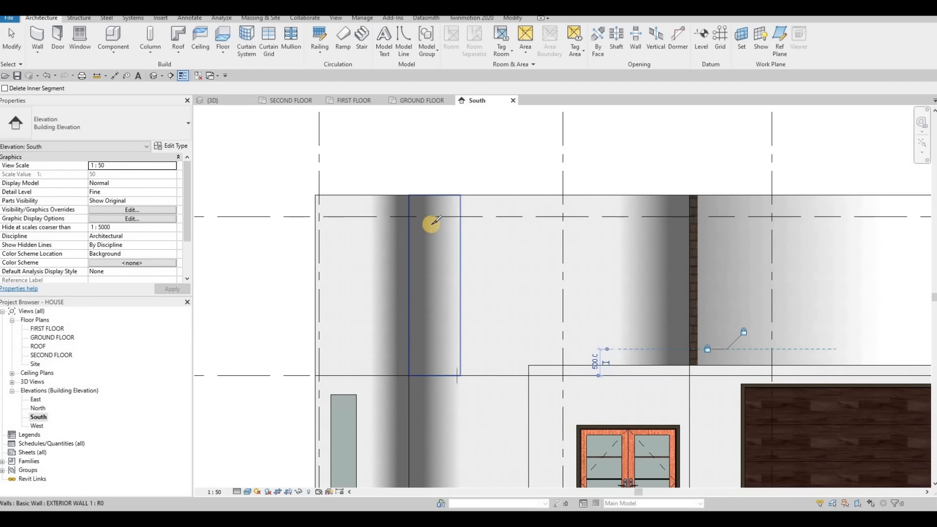
left_click(462, 222)
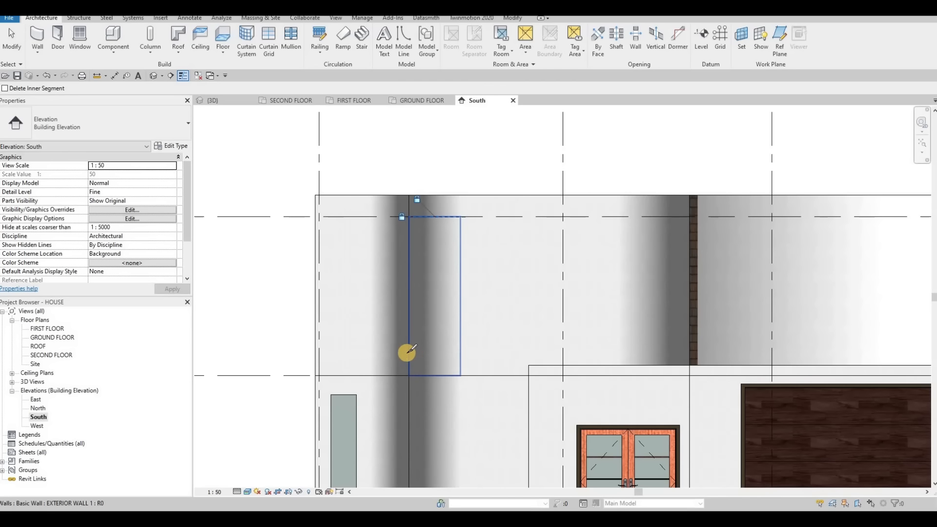
left_click(461, 351)
Undo the last split on the curved wall near the far end of the facade
middle_click_drag(432, 330, 493, 301)
middle_click_drag(432, 305, 513, 304)
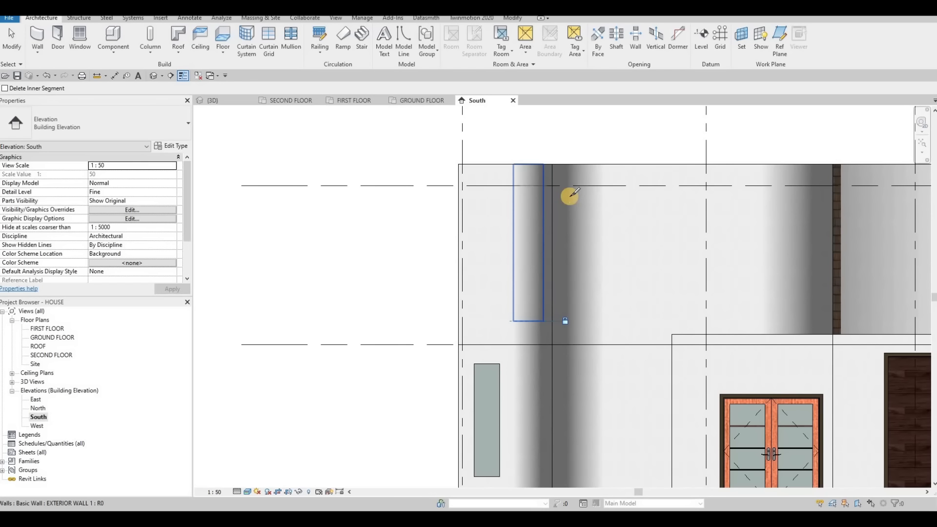
key("ctrl+z")
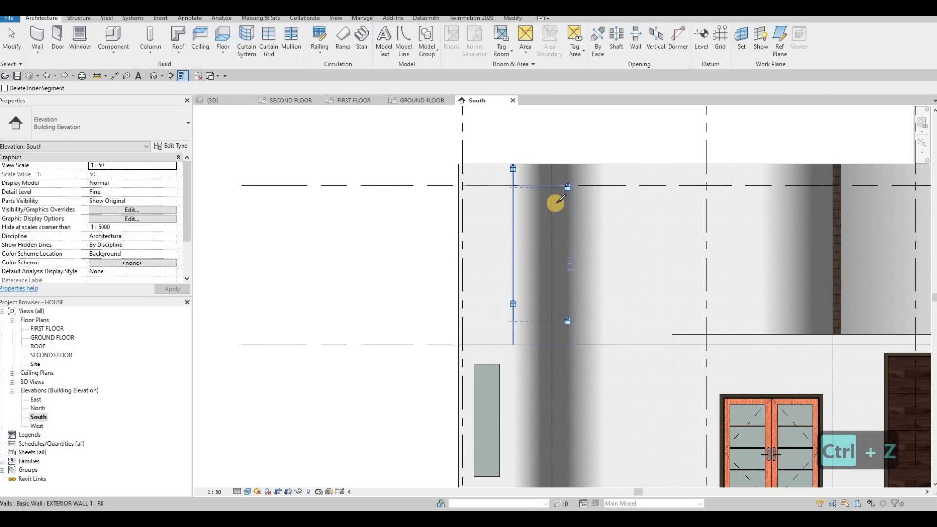
key("Escape")
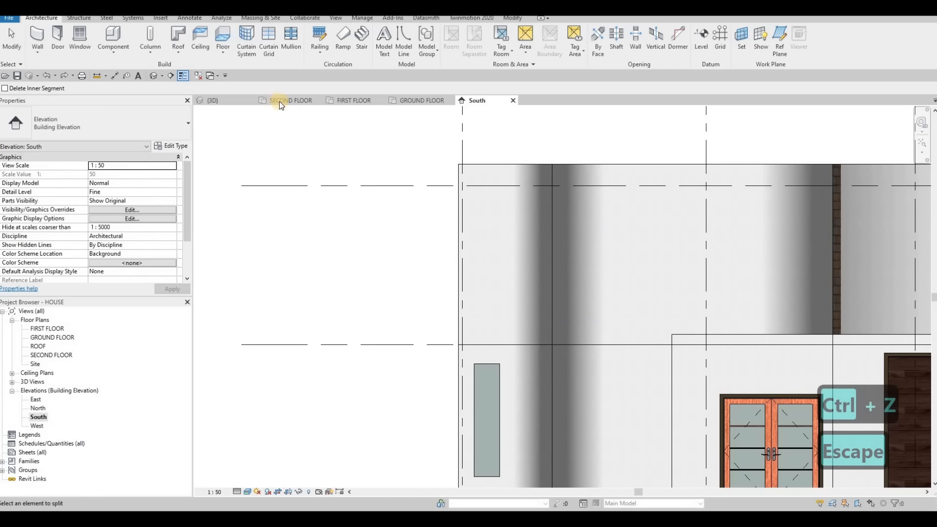
Examine the split segments of the curved second-floor wall in the 3D view
left_click(230, 101)
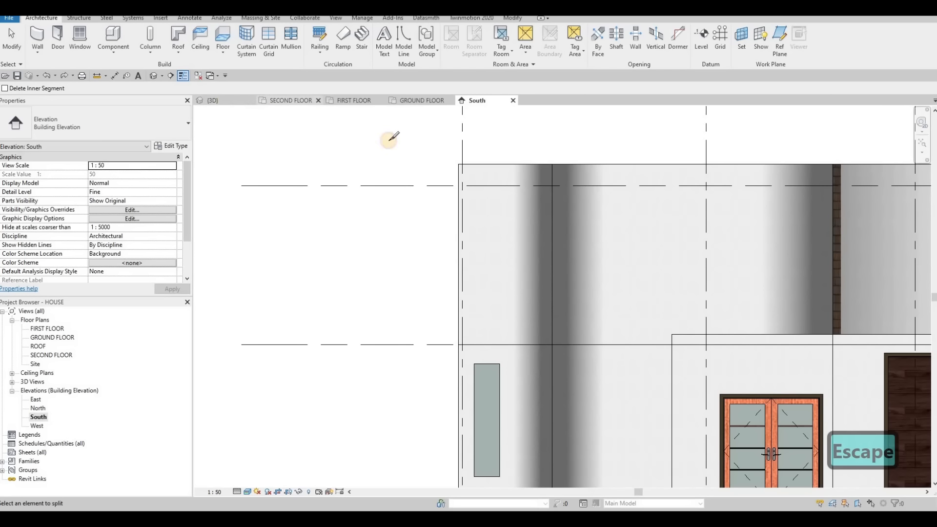
middle_click_drag(443, 138, 402, 210, "shift")
key("Escape")
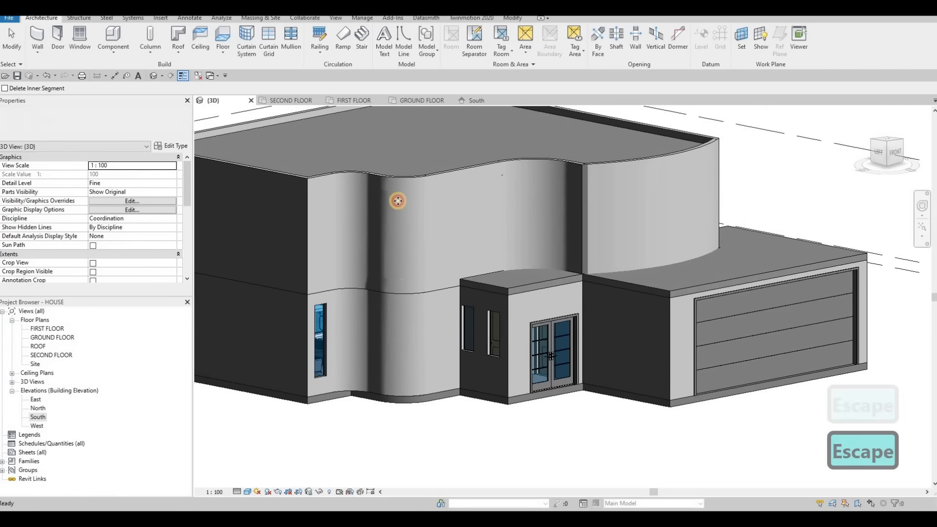
left_click(402, 210)
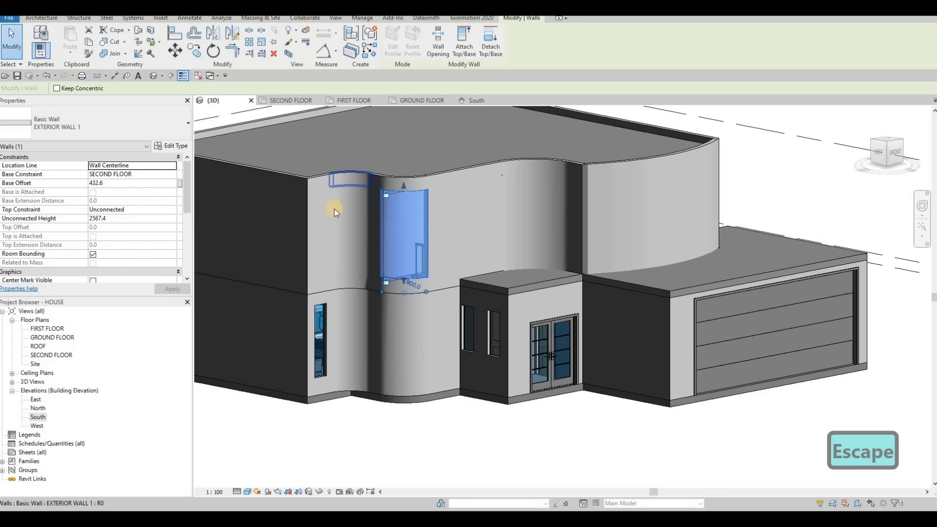
scroll(335, 209, "up", 2)
left_click_drag(414, 186, 359, 185)
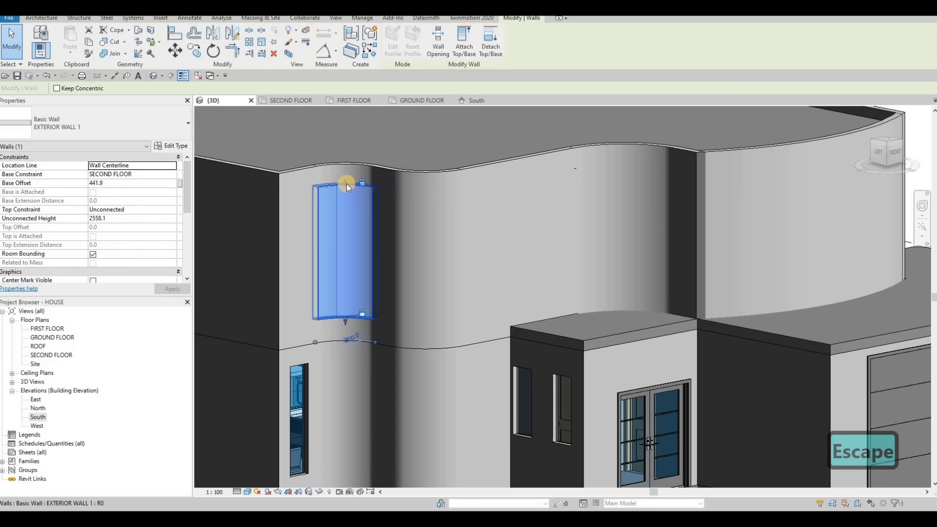
left_click_drag(423, 208, 481, 317)
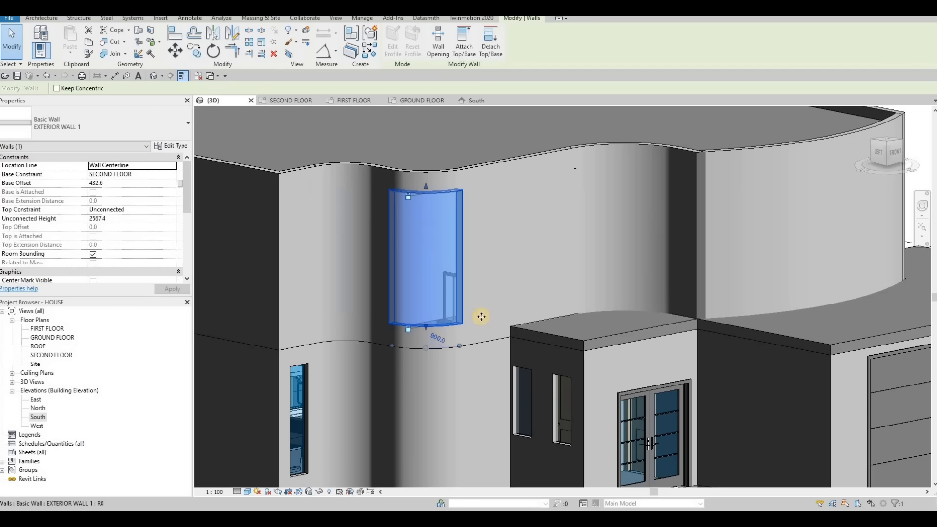
Split the curved second-floor wall above the entrance just below its top and just above its base
middle_click_drag(570, 272, 541, 212, "shift")
key("s")
key("l")
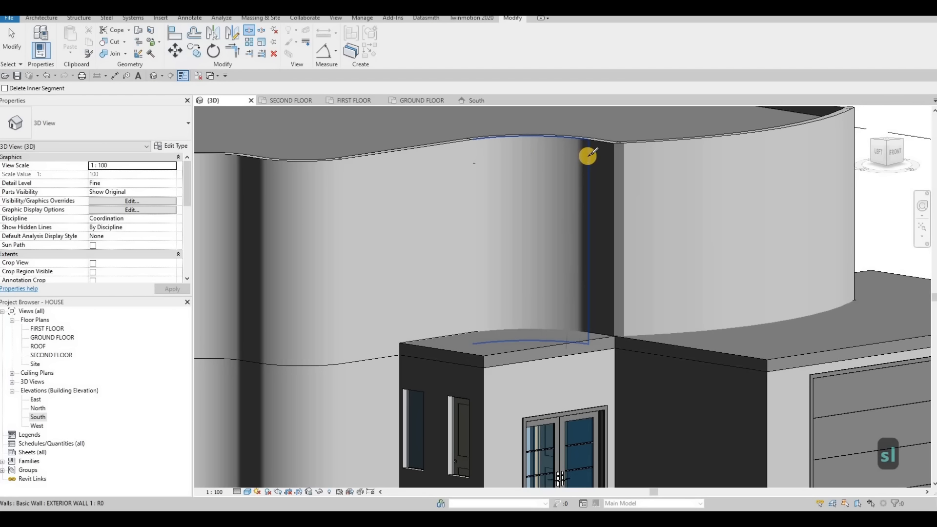
middle_click_drag(549, 168, 546, 169, "shift")
left_click(546, 169)
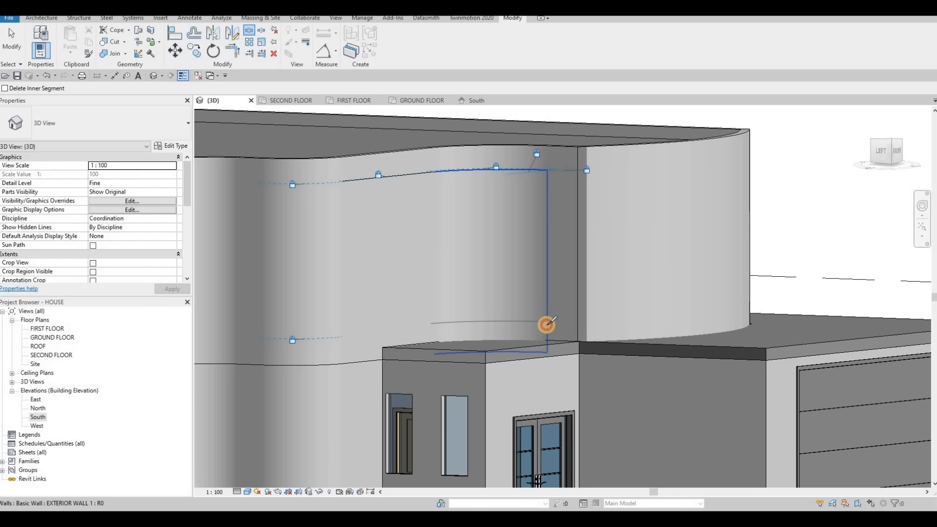
key("Escape")
key("Escape")
Inspect the side walls and parapet segments next to the curved wall over the garage
middle_click_drag(579, 262, 597, 249, "shift")
left_click(624, 248)
middle_click_drag(602, 192, 669, 186, "shift")
key("Escape")
left_click(600, 246)
middle_click_drag(600, 247, 532, 207, "shift")
key("Escape")
key("Escape")
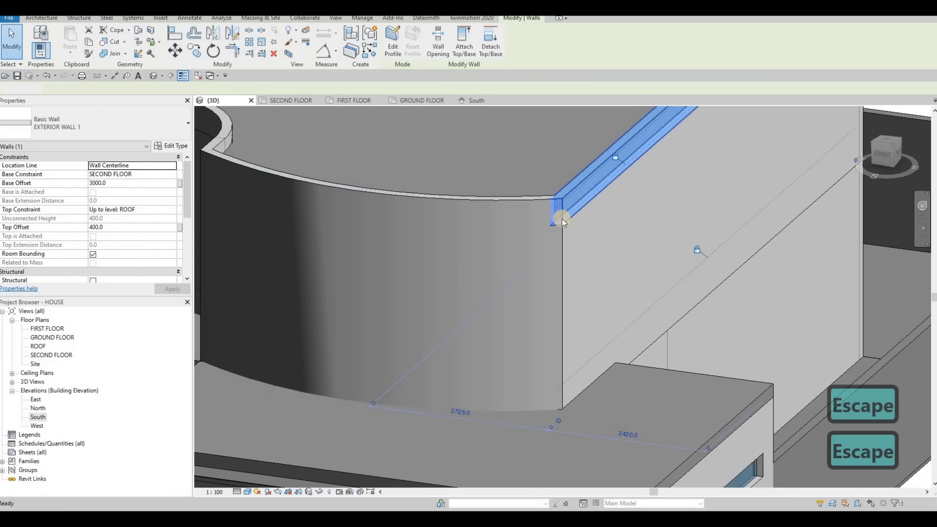
Split the curved wall above the garage at the ROOF level and about 450 mm above SECOND FLOOR in the South elevation
key("s")
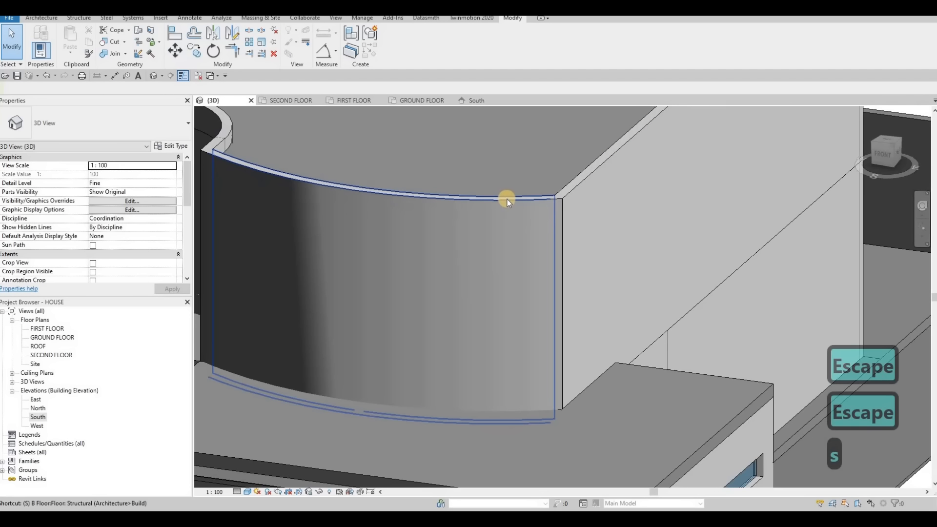
key("l")
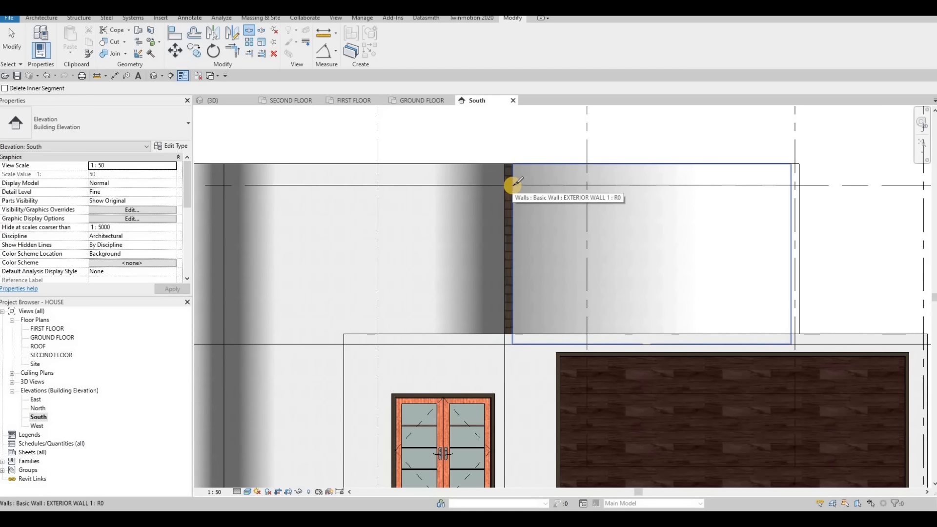
left_click(524, 183)
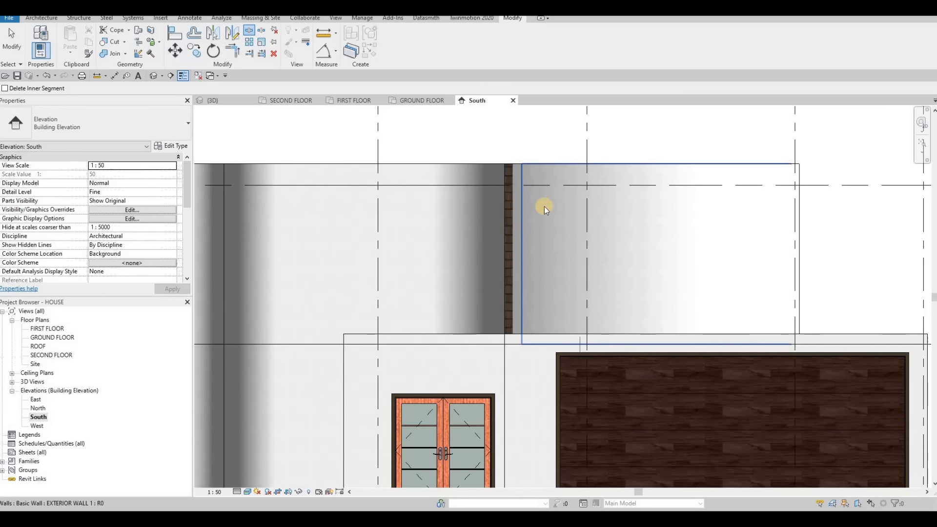
key("ctrl+z")
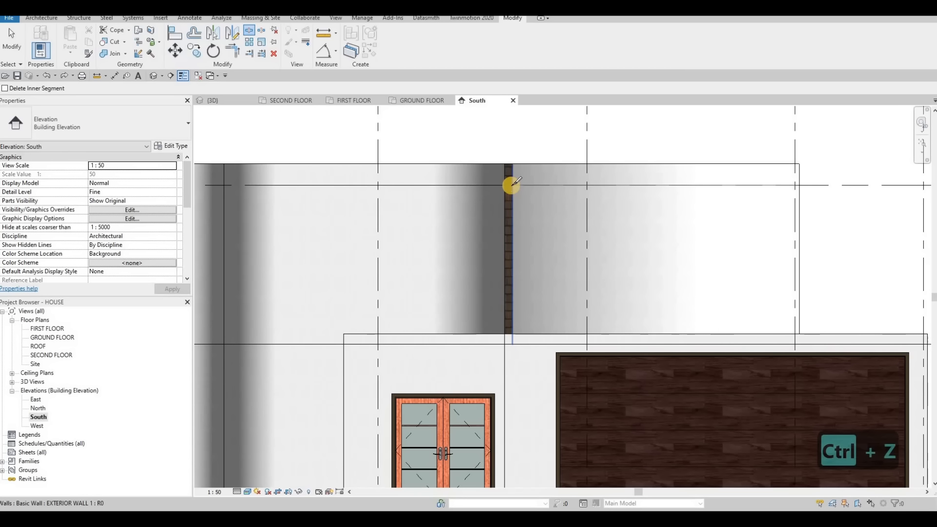
left_click(512, 184)
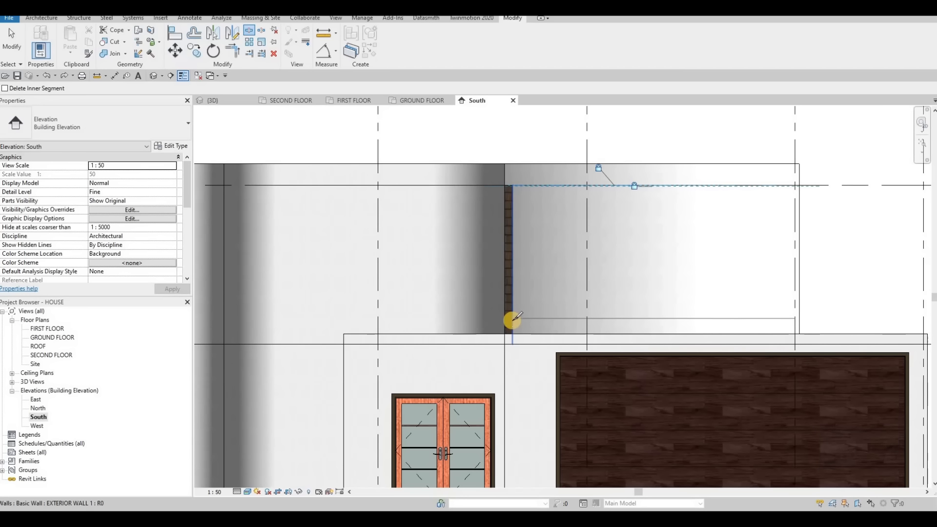
left_click(512, 319)
left_click(547, 259)
key("Escape")
key("Escape")
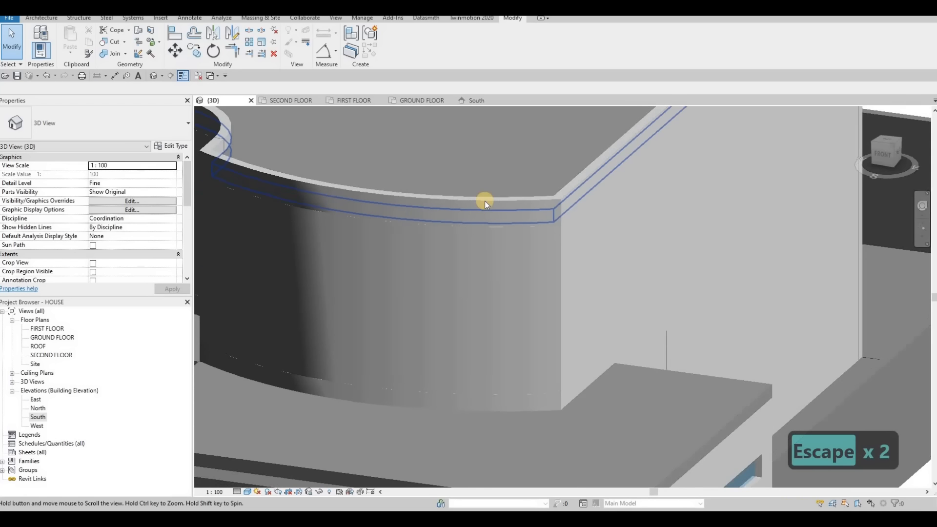
Check the split segments of the curved wall above the garage in 3D and select its parapet segment
scroll(485, 200, "down", 5)
left_click(494, 199)
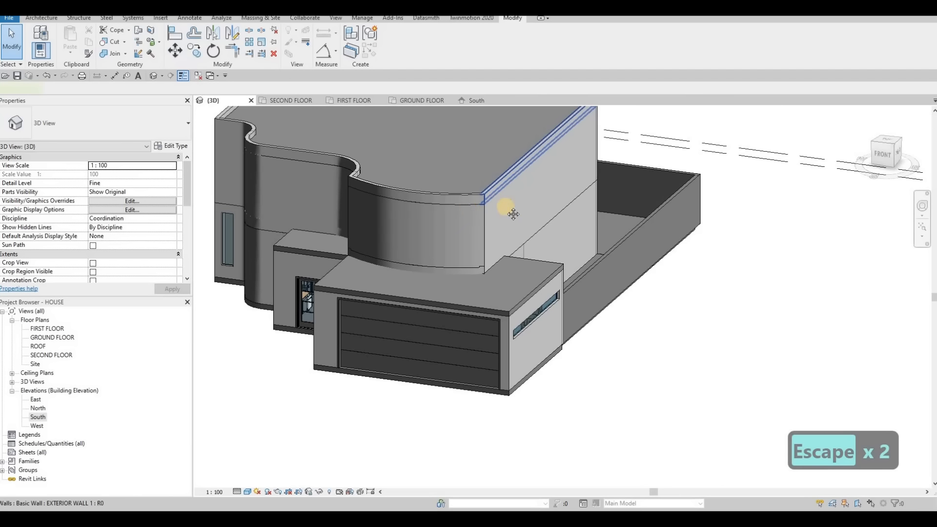
middle_click_drag(541, 197, 574, 194)
middle_click_drag(498, 207, 490, 163, "shift")
scroll(495, 168, "up", 3)
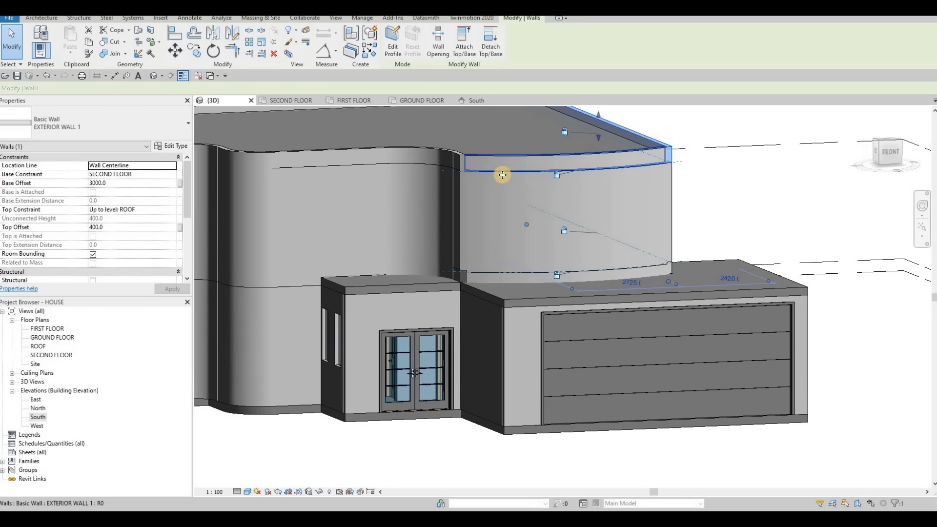
left_click(529, 171)
scroll(511, 173, "up", 2)
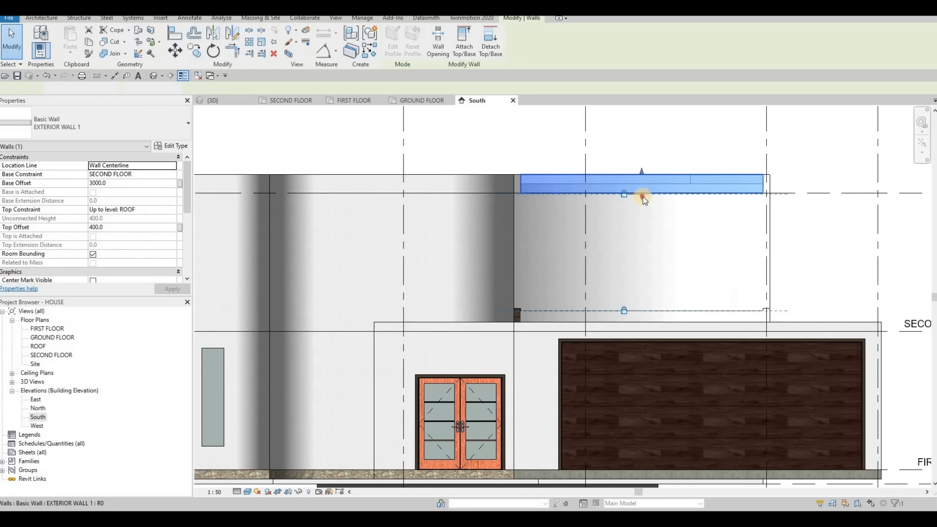
Snap the bottom edge of the curved parapet segment above the garage to the ROOF level
left_click_drag(642, 199, 659, 191)
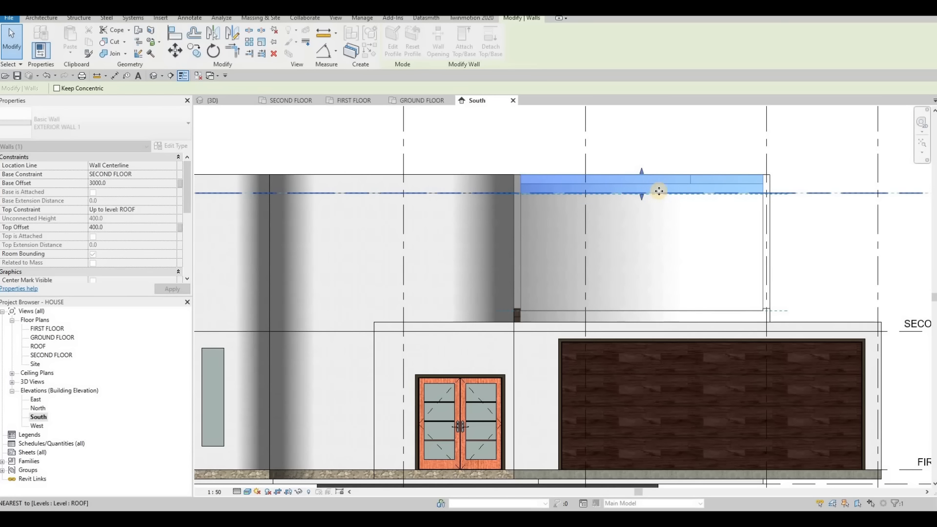
middle_click_drag(520, 194, 519, 193)
key("Escape")
Try to change the middle segment of the curved wall above the garage to the Curtain Wall type
left_click(545, 194)
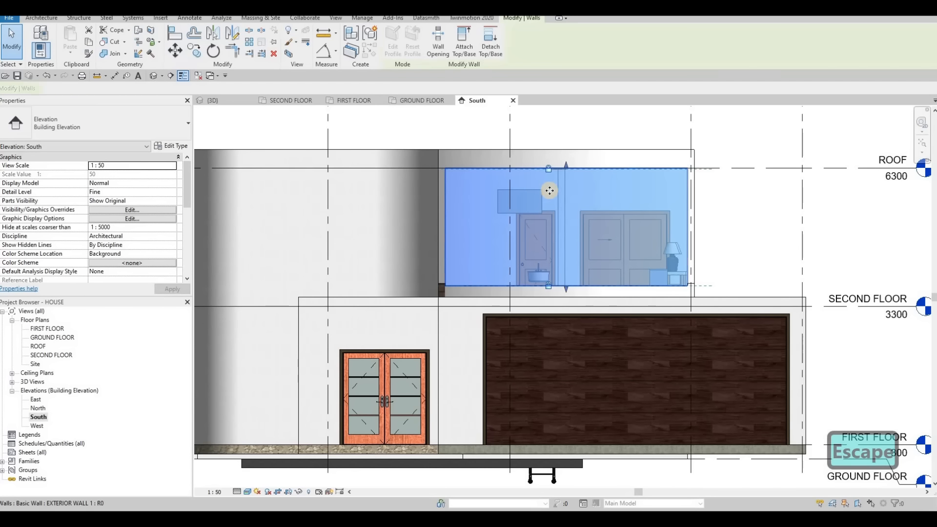
middle_click_drag(477, 216, 484, 219)
left_click(113, 119)
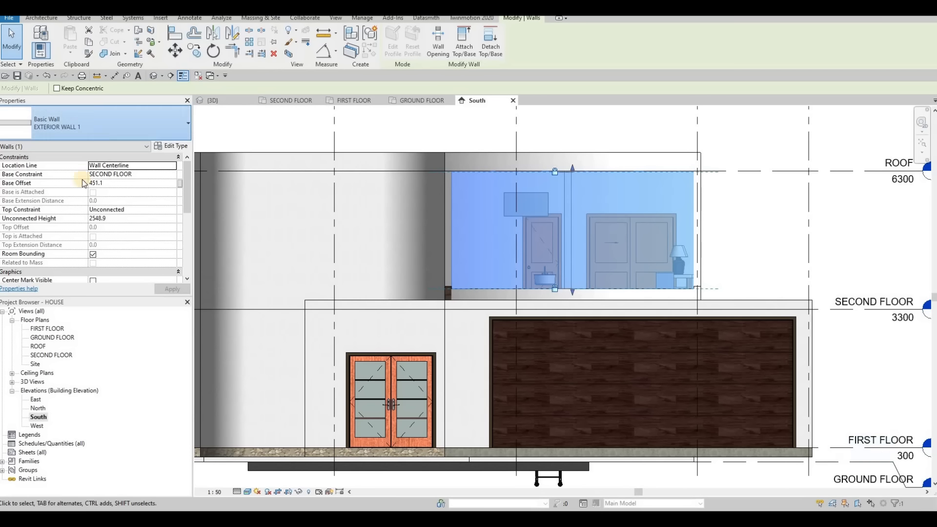
scroll(59, 250, "down", 6)
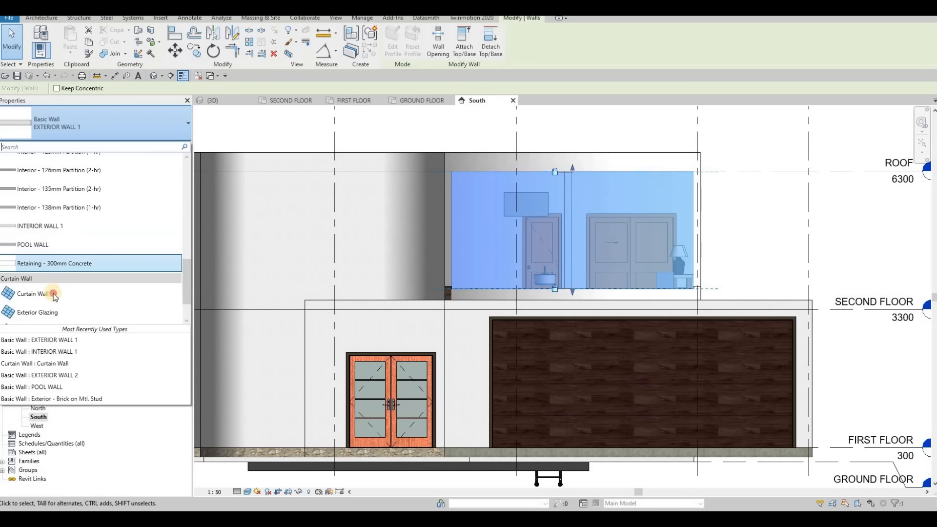
left_click(69, 291)
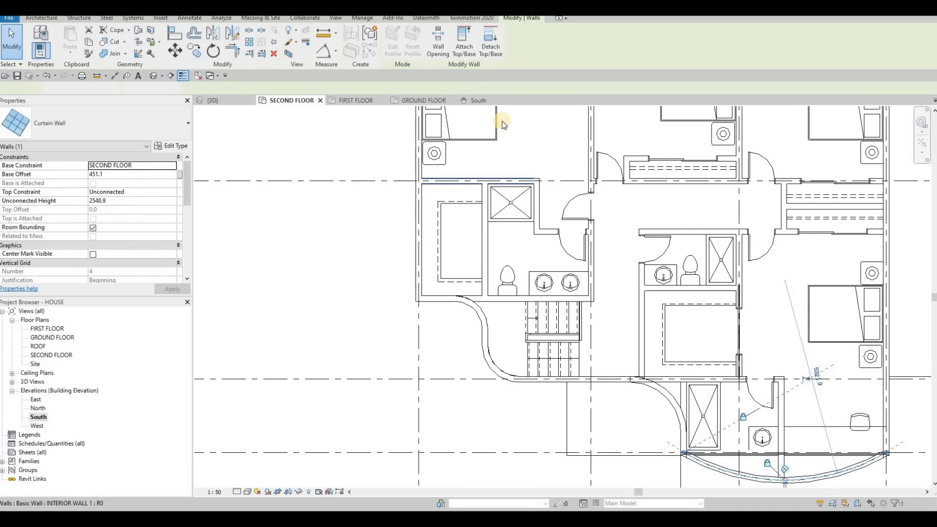
Check the curved curtain wall in the SECOND FLOOR plan and undo the wall type change
middle_click_drag(752, 468, 548, 305)
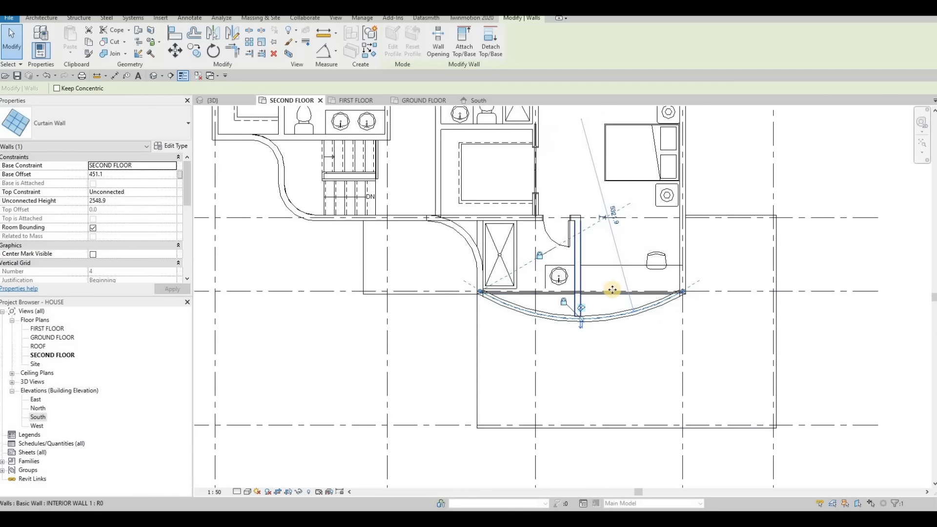
scroll(612, 290, "up", 5)
key("Escape")
key("Escape")
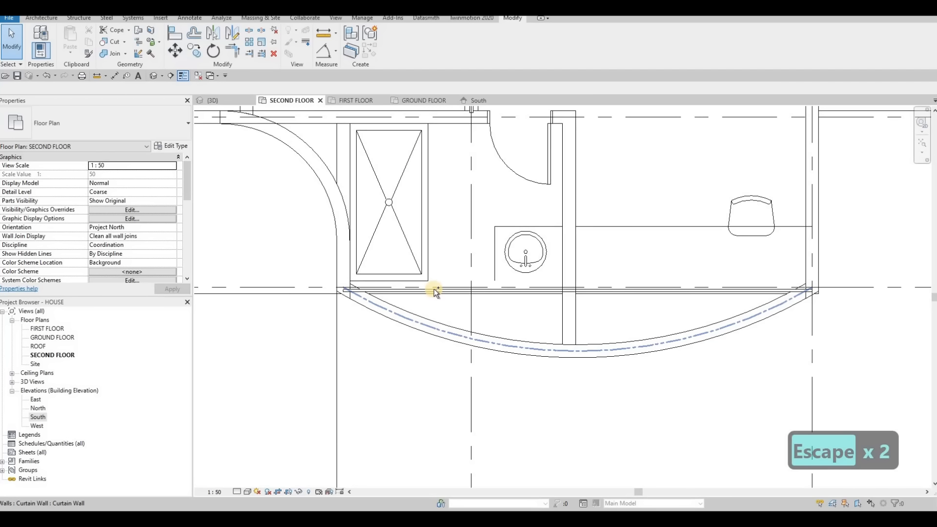
key("ctrl+z")
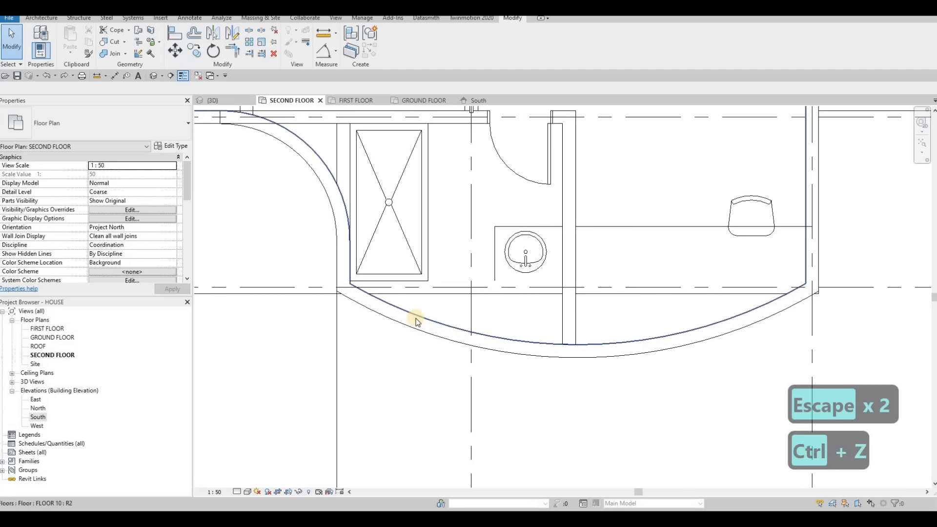
In the South elevation, try changing the middle curved wall segment above the garage to Storefront, then undo the type change
left_click(483, 101)
key("Escape")
left_click(534, 201)
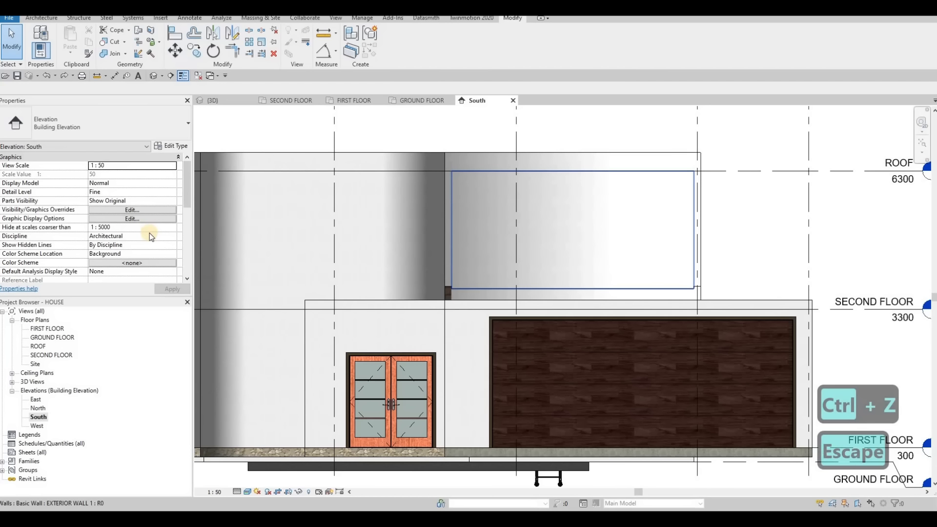
left_click(126, 131)
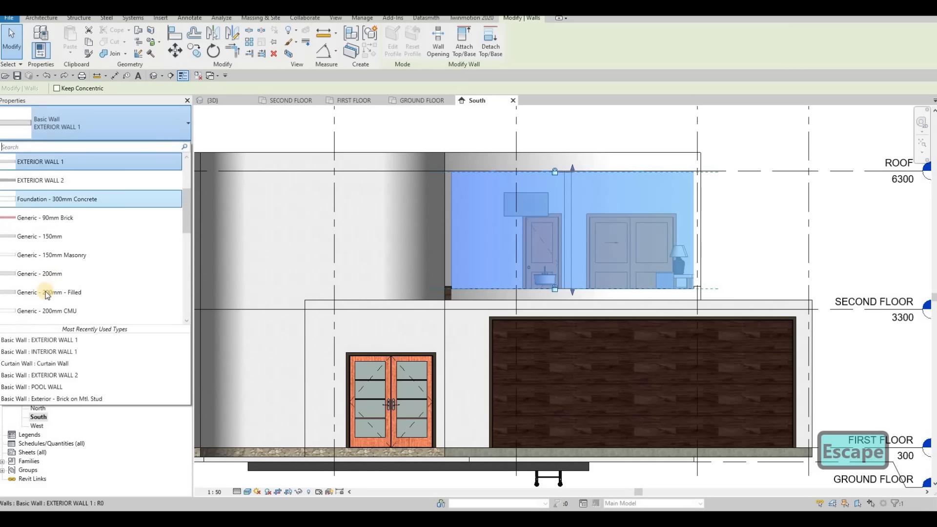
scroll(47, 297, "down", 6)
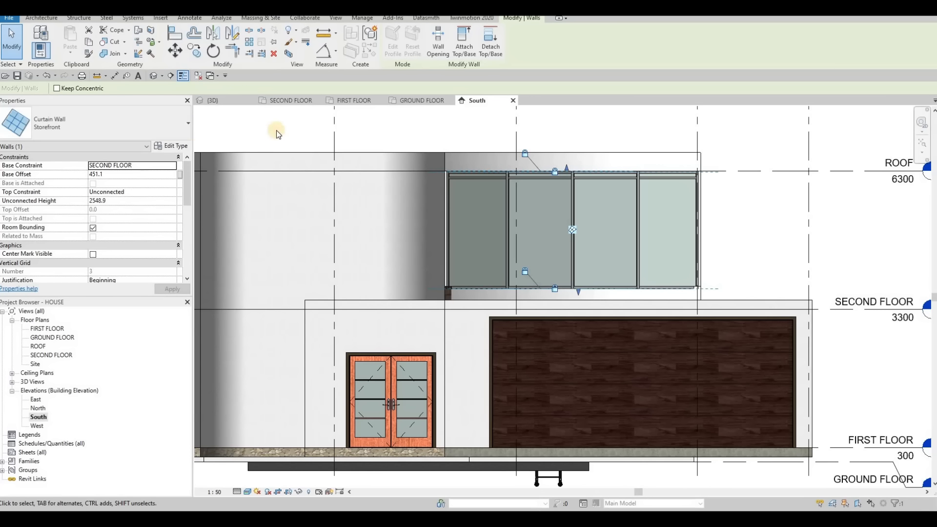
key("ctrl+z")
Try to change the middle curved wall segment above the garage to the Exterior Glazing curtain wall type
left_click(475, 176)
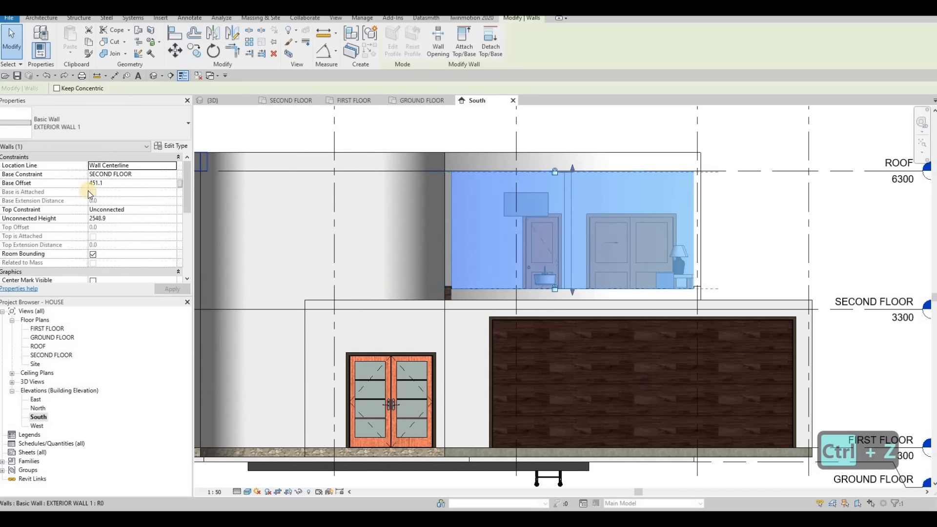
left_click(144, 126)
scroll(70, 295, "down", 5)
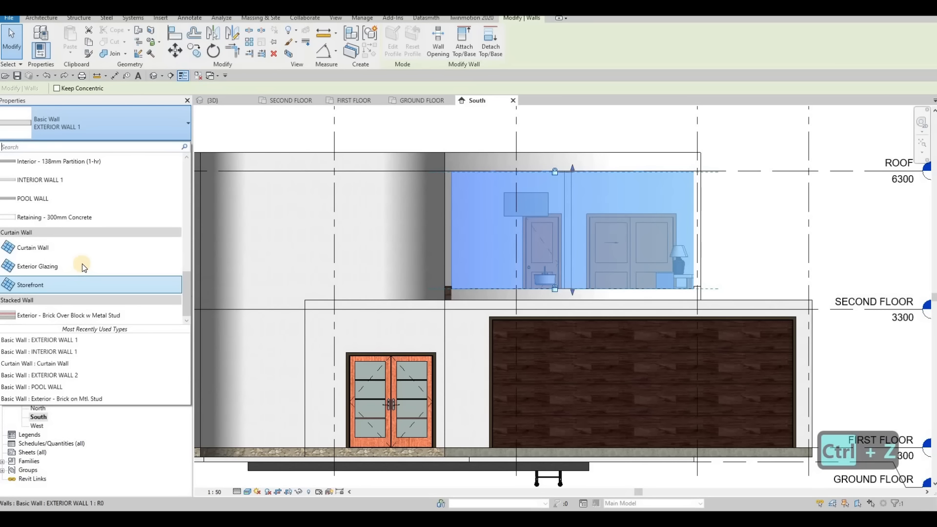
left_click(37, 266)
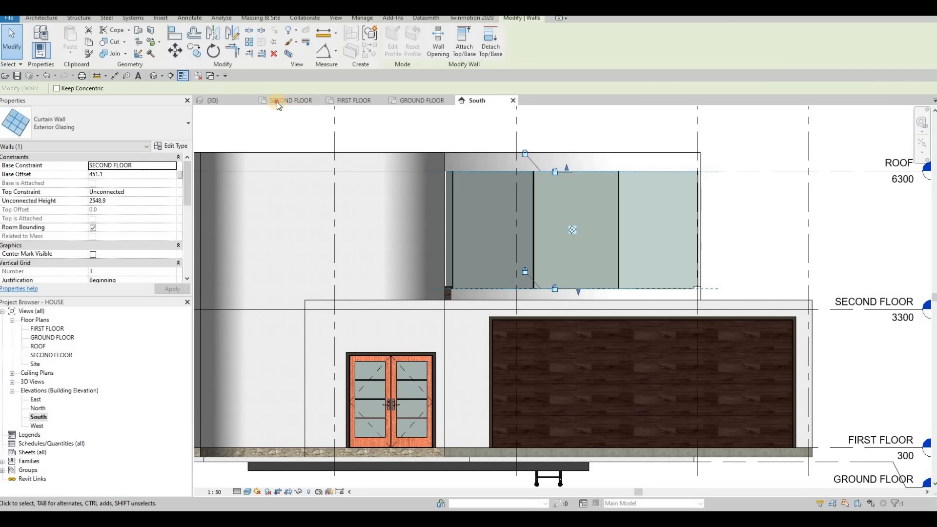
Check the exterior glazing's panels against the curved wall in the SECOND FLOOR plan and undo the type change
left_click(291, 101)
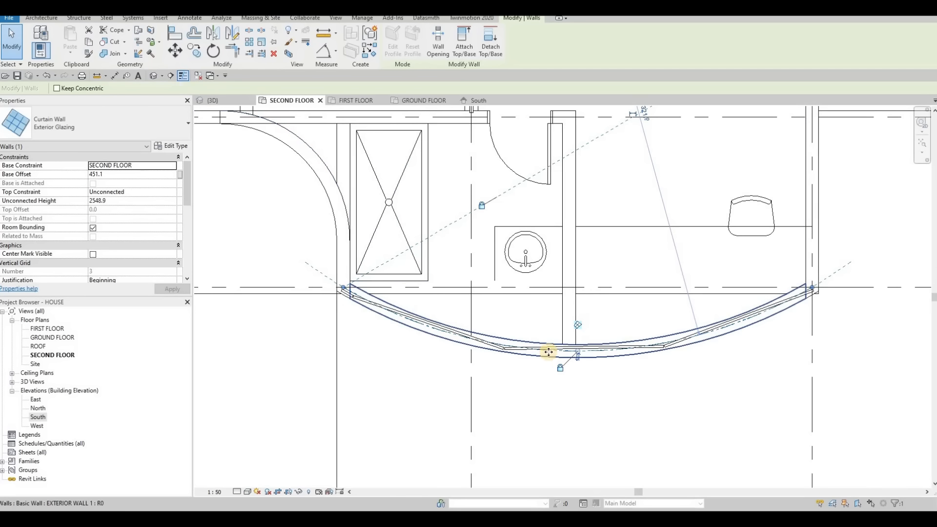
scroll(552, 364, "up", 1)
scroll(556, 375, "up", 1)
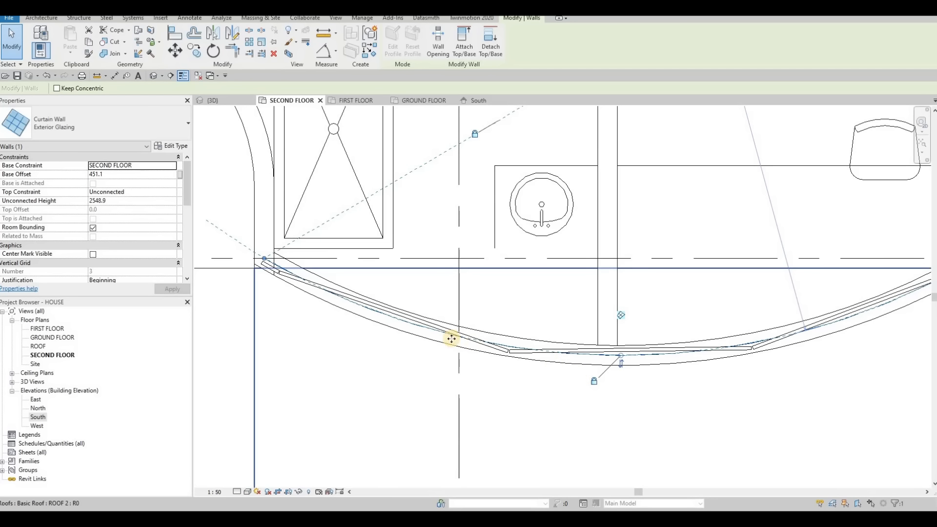
key("ctrl+z")
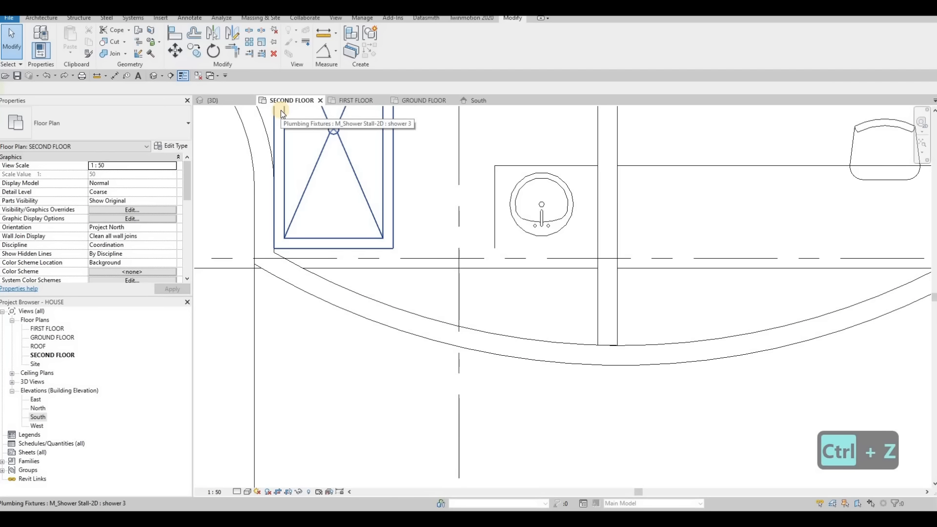
In the 3D view, change the middle curved wall segment above the garage to the Storefront curtain wall type
left_click(213, 100)
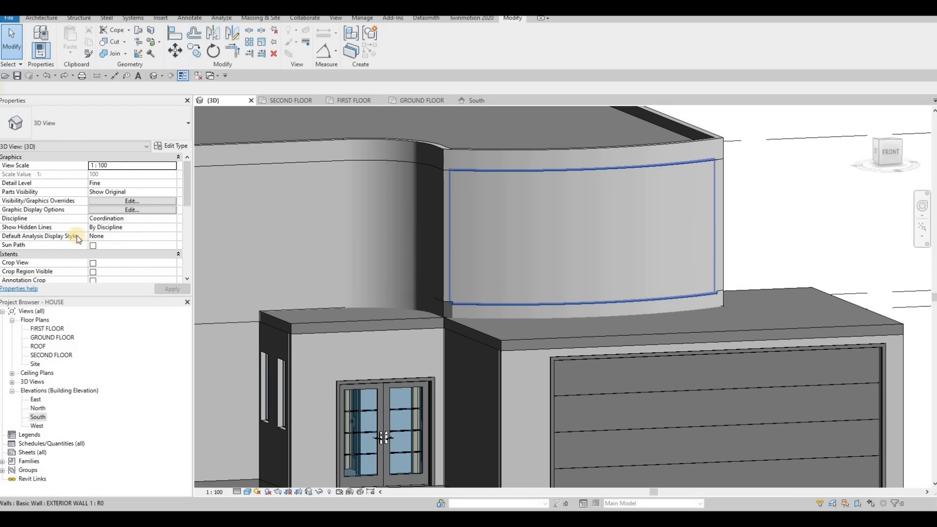
left_click(85, 115)
scroll(62, 273, "down", 2)
scroll(61, 280, "down", 4)
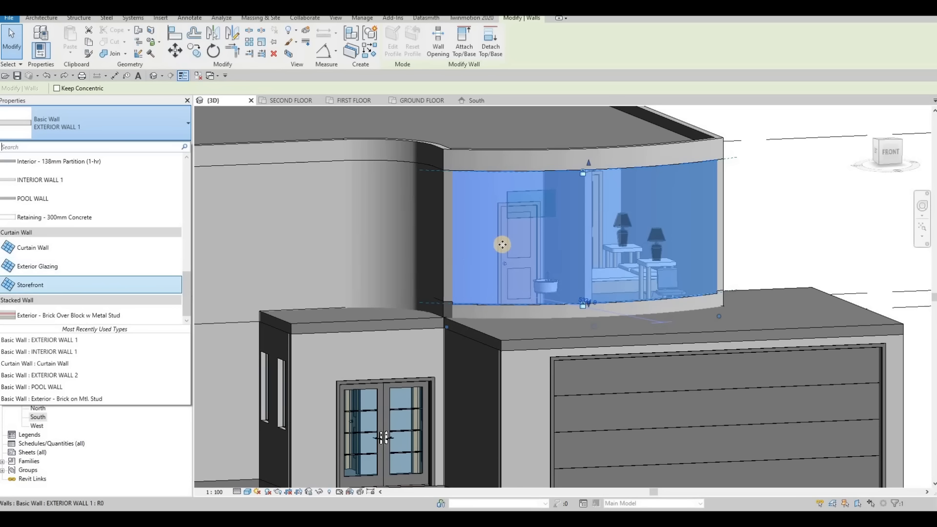
middle_click_drag(530, 235, 719, 229)
key("Escape")
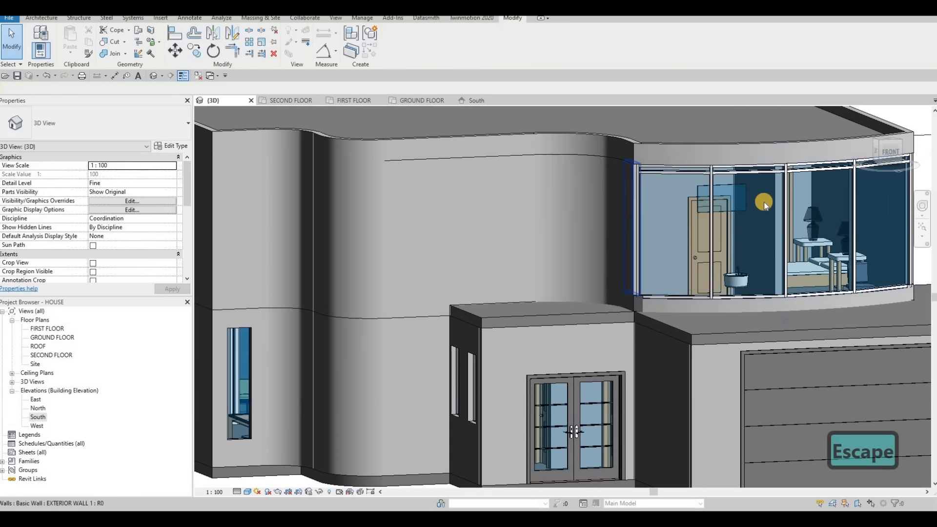
Split the straight second-floor wall segment beside the entrance roof at sill height
left_click(763, 201)
left_click(759, 201)
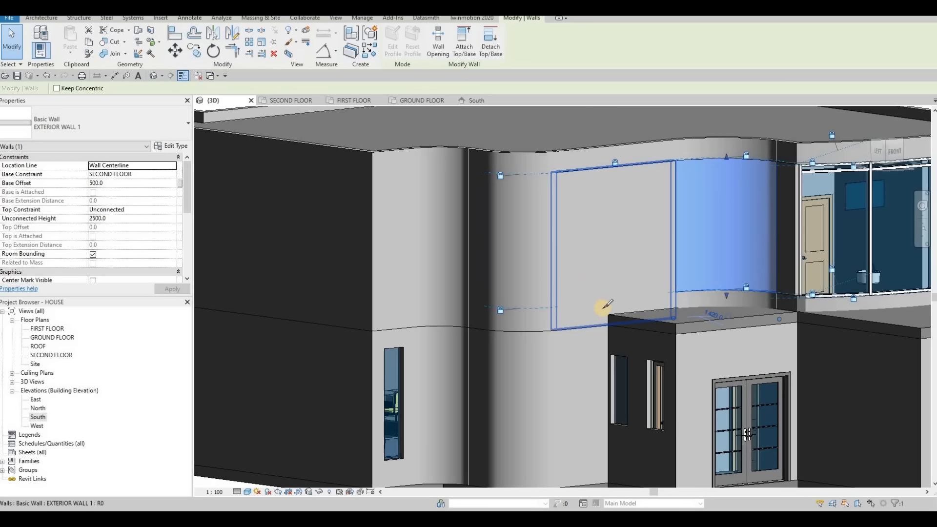
key("s")
key("l")
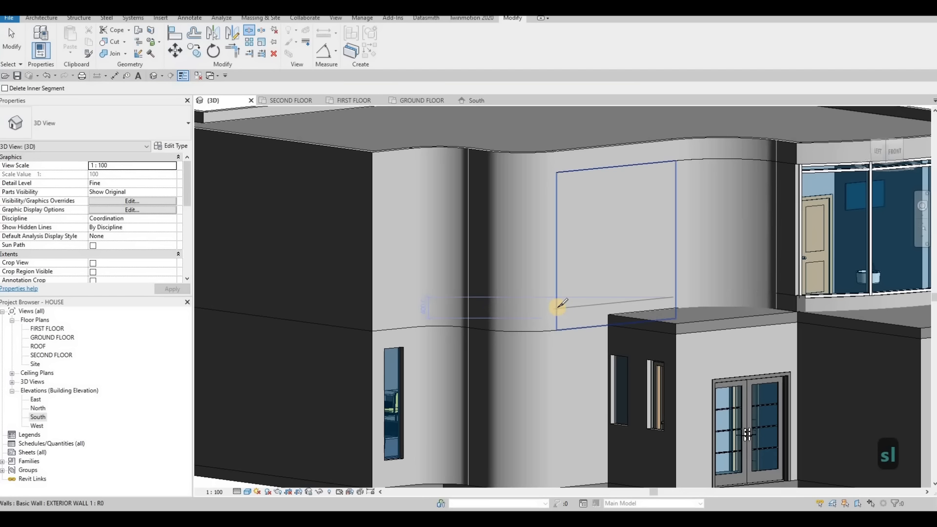
key("Escape")
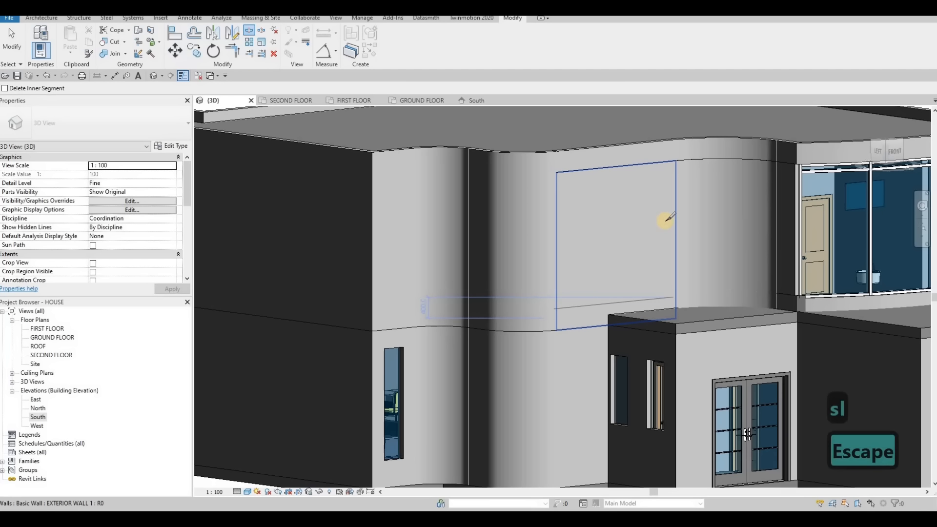
key("Escape")
key("Escape")
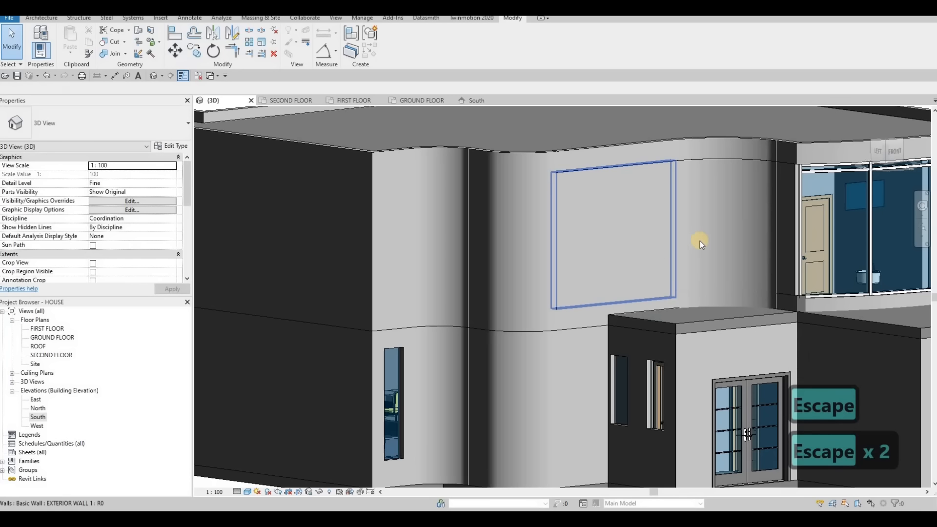
Change the straight middle segment and the two curved segments on either side of it to the Storefront curtain wall type
left_click(677, 242)
left_click(524, 252, "ctrl")
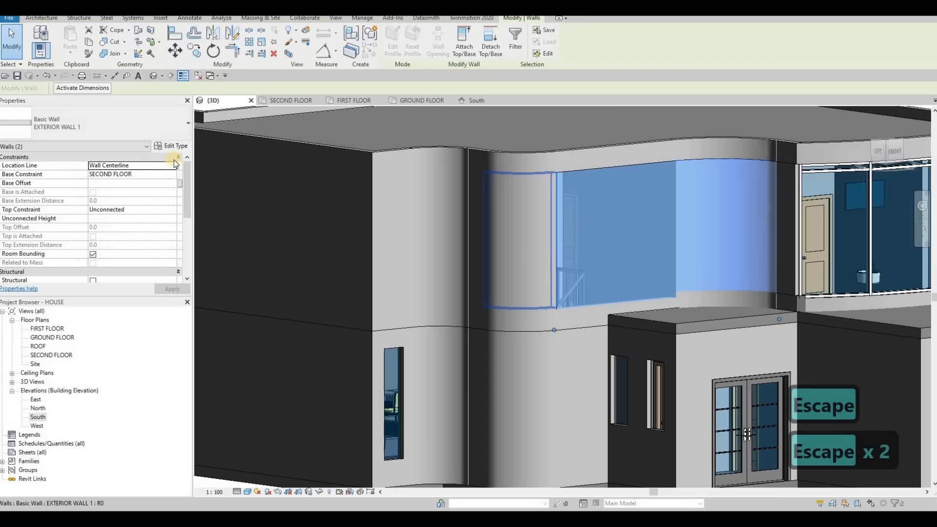
left_click(81, 143)
scroll(63, 251, "down", 5)
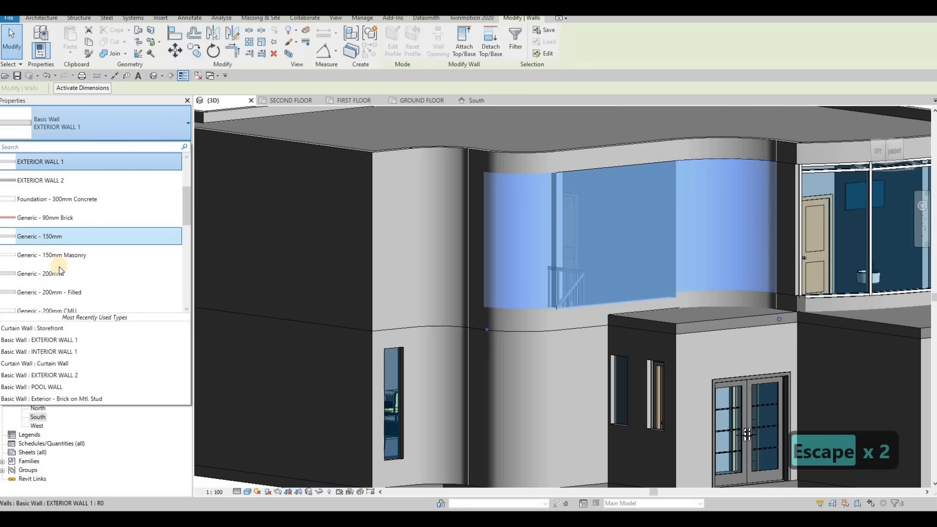
left_click(56, 270)
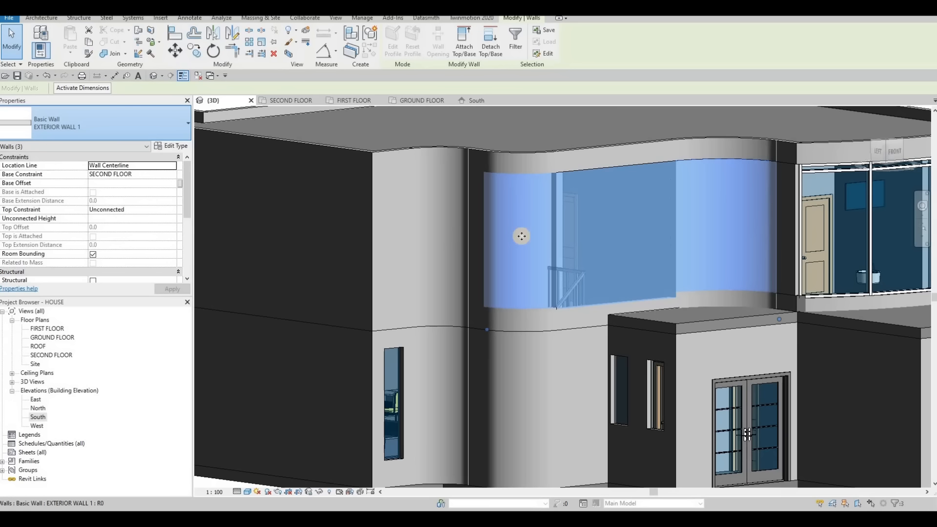
key("Escape")
Align the bottom edge of the curved storefront above the entrance roof with the sill of the curved storefront above the garage
middle_click_drag(654, 251, 532, 233, "shift")
scroll(587, 267, "up", 3)
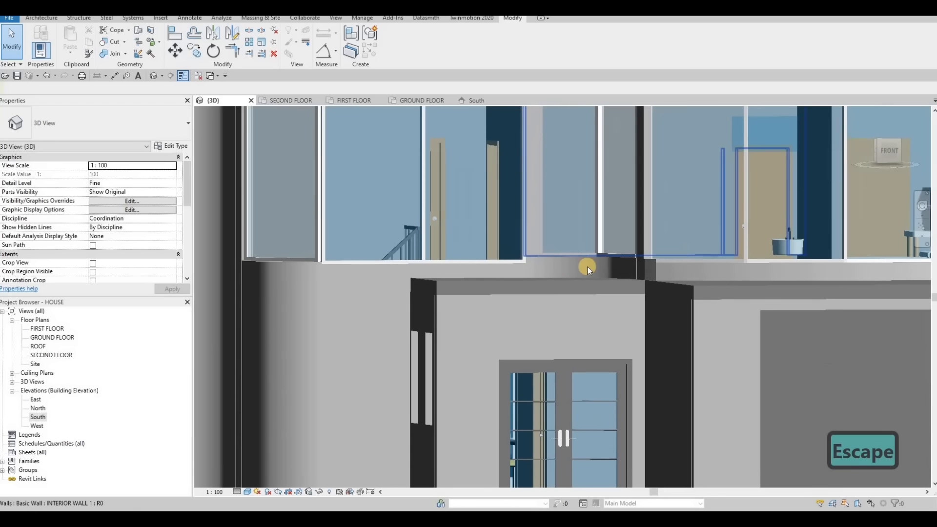
scroll(622, 256, "up", 2)
middle_click_drag(622, 256, 680, 235, "shift")
scroll(683, 215, "down", 1)
middle_click_drag(695, 180, 612, 254)
scroll(680, 295, "down", 1)
scroll(680, 294, "down", 1)
scroll(651, 267, "up", 4)
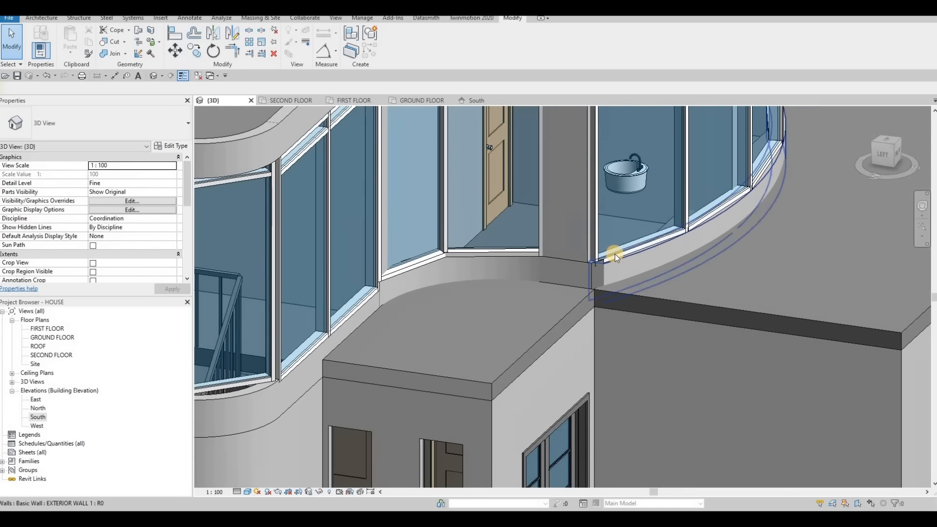
key("l")
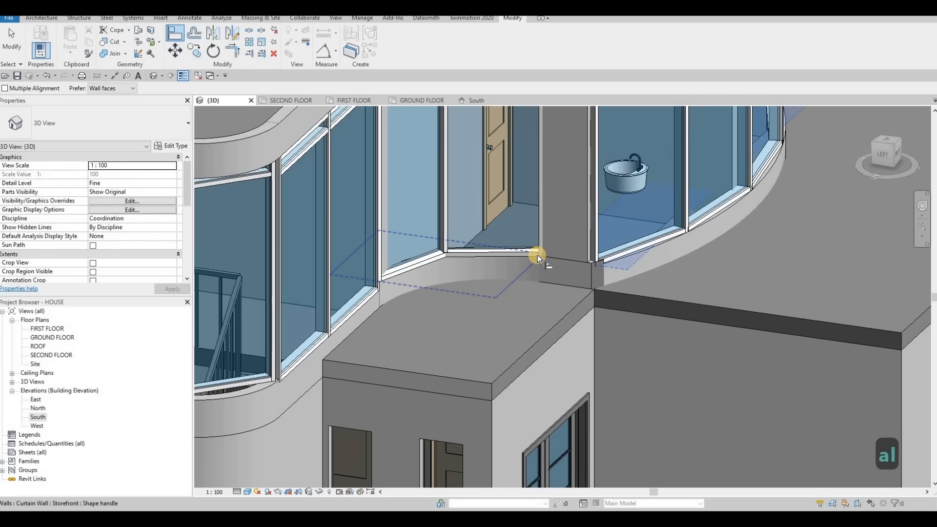
left_click(538, 254)
left_click(622, 256)
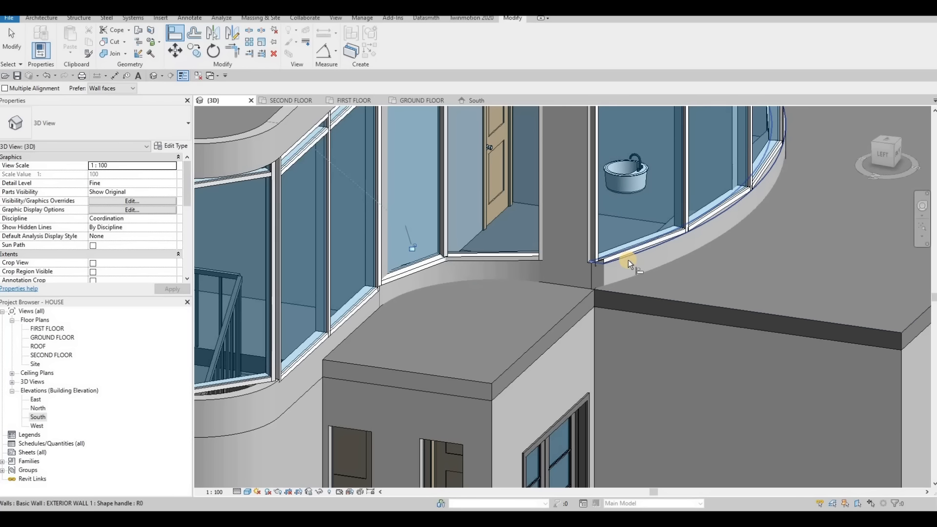
left_click(622, 250)
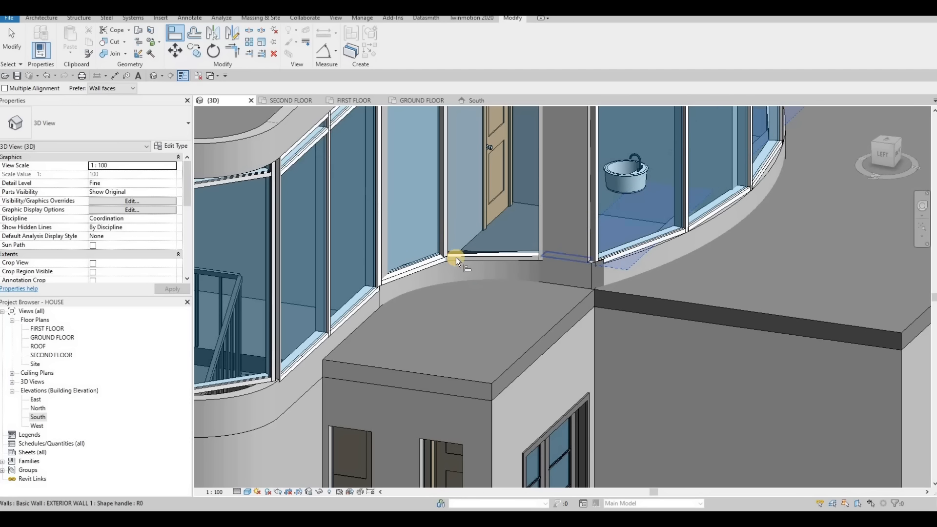
Align the straight storefront segment beside the entrance roof to the same sill height and examine the base of the small curved corner segment
middle_click_drag(389, 302, 470, 270)
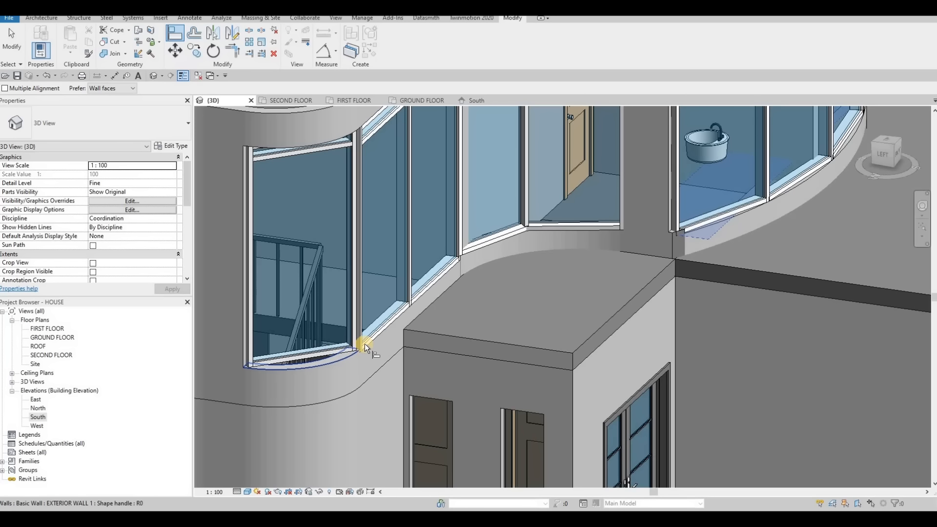
left_click(374, 327)
middle_click_drag(333, 349, 456, 306)
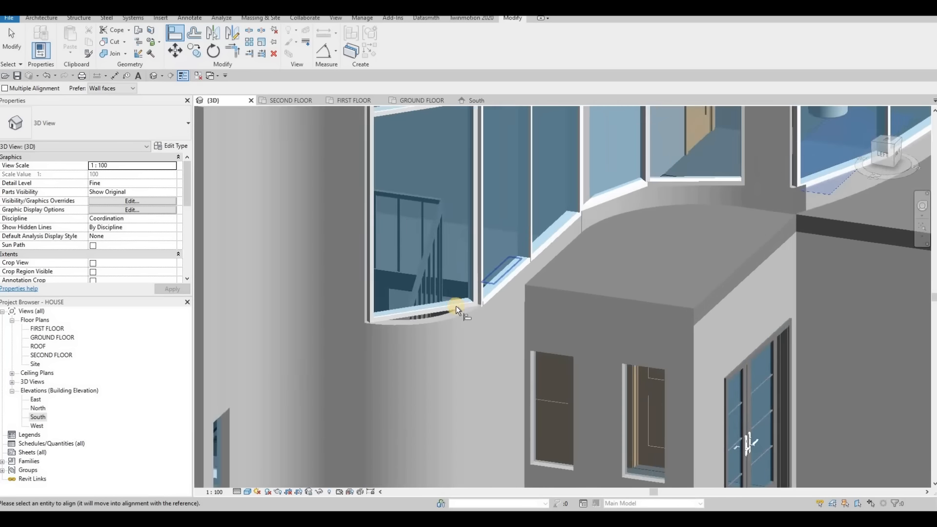
scroll(427, 311, "down", 2)
middle_click_drag(497, 252, 607, 207, "shift")
scroll(614, 231, "up", 5)
scroll(568, 265, "down", 6)
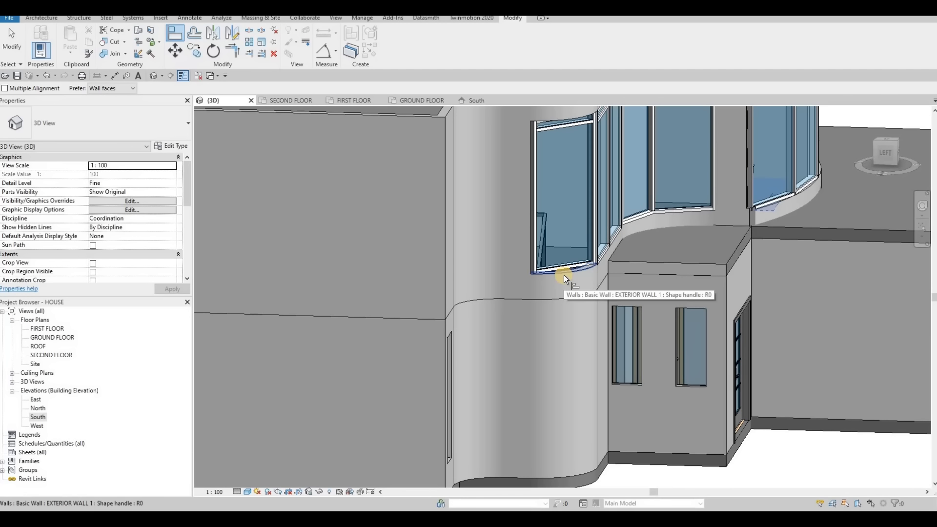
middle_click_drag(527, 310, 537, 182, "shift")
scroll(519, 250, "up", 2)
scroll(513, 267, "up", 2)
scroll(540, 264, "down", 2)
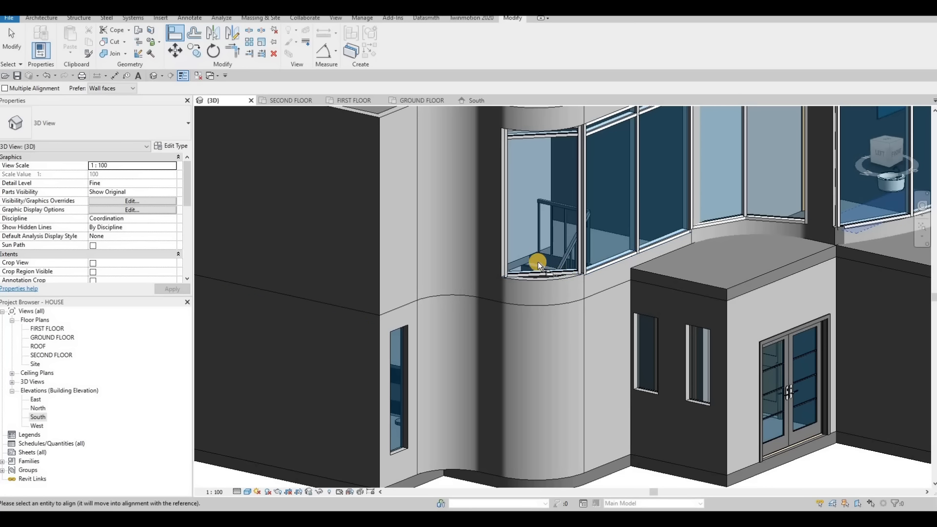
Change the small curved corner storefront segment back to the EXTERIOR WALL 1 type
key("Escape")
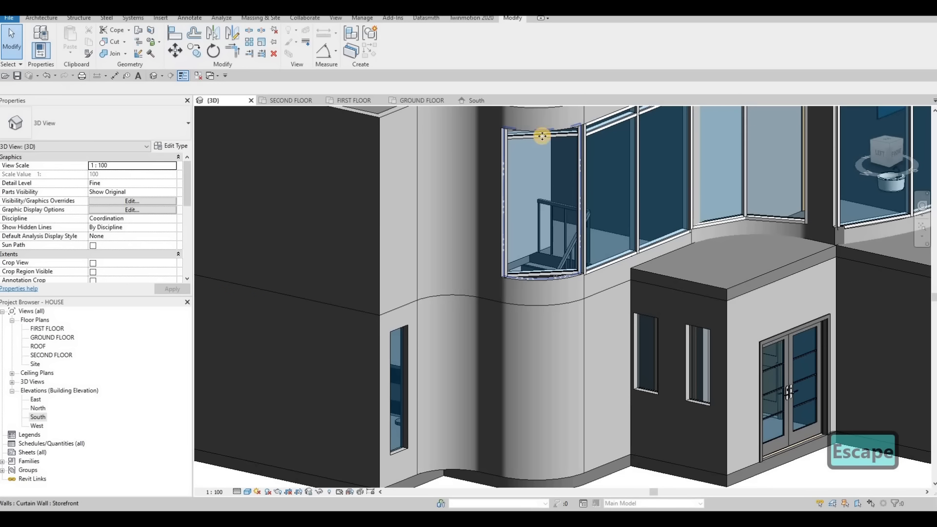
left_click(543, 136)
left_click(111, 131)
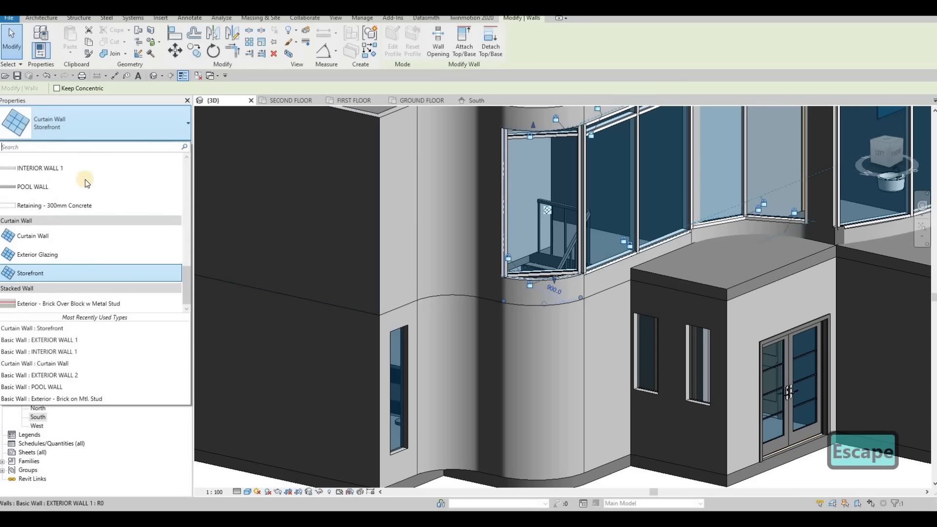
scroll(67, 230, "up", 3)
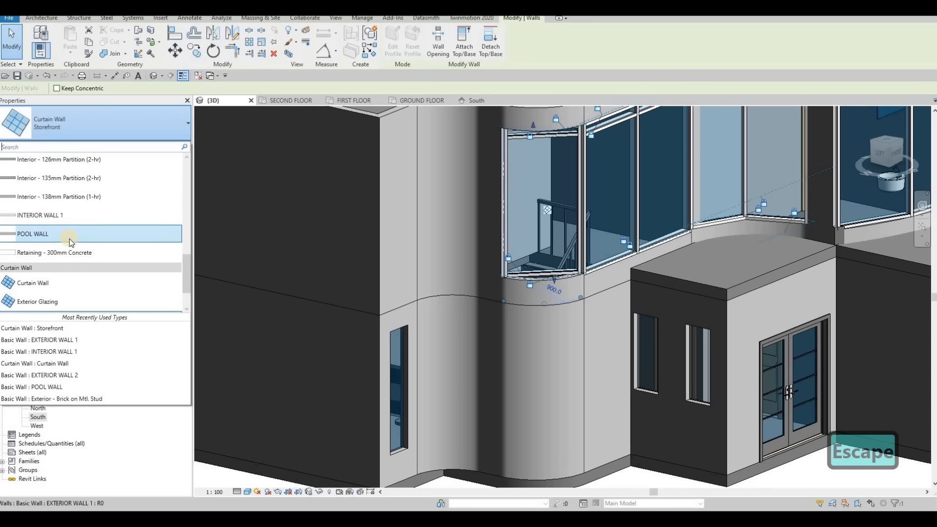
scroll(74, 245, "up", 3)
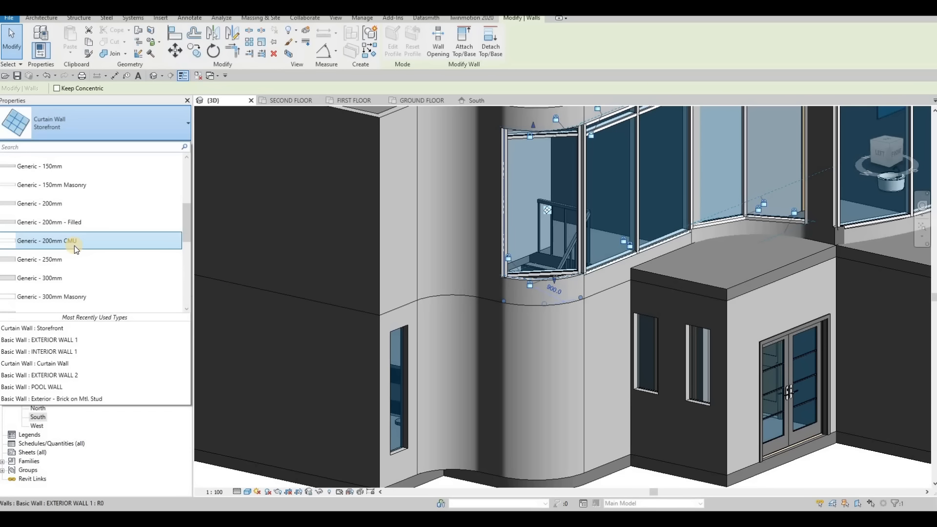
scroll(75, 245, "up", 2)
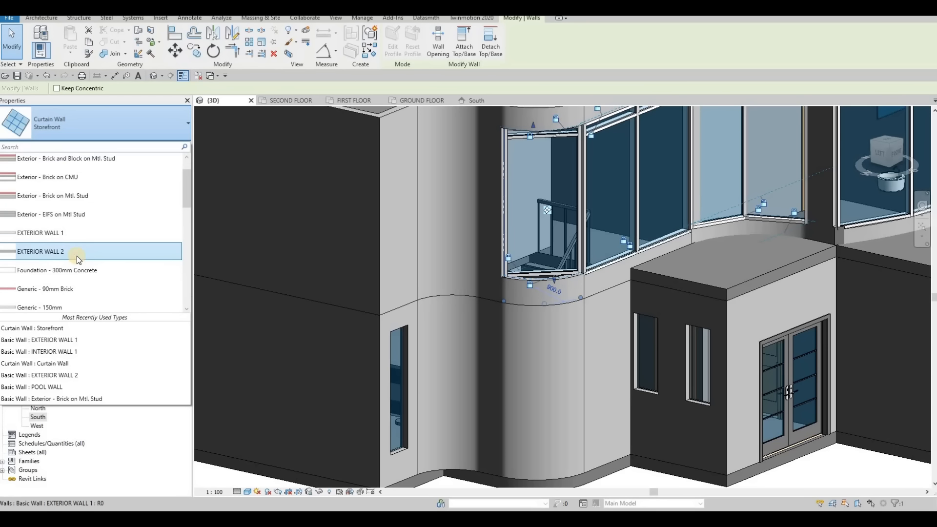
left_click(607, 270)
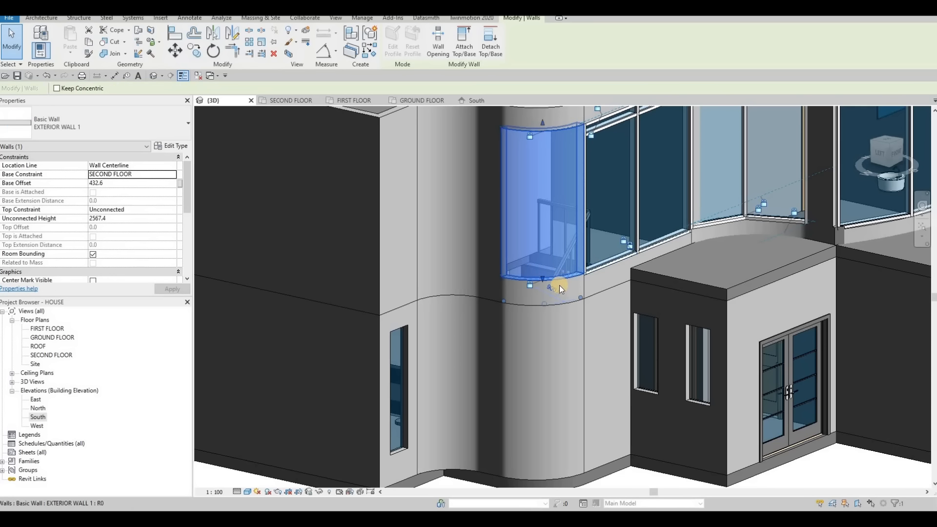
key("Escape")
middle_click_drag(600, 275, 619, 292)
scroll(604, 300, "up", 1)
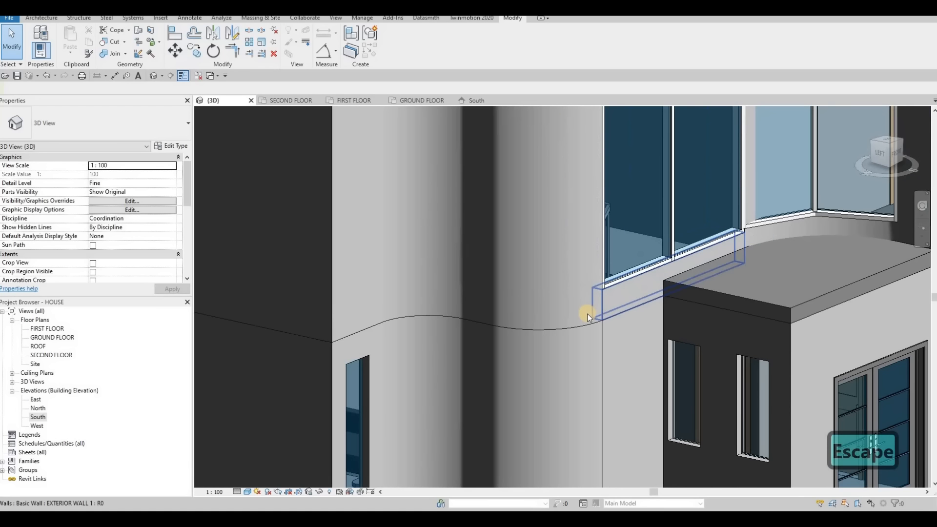
Align the bottom edge of the curved storefront above the entrance roof with the sill of the garage storefront
scroll(587, 313, "down", 1)
key("a")
key("l")
key("l")
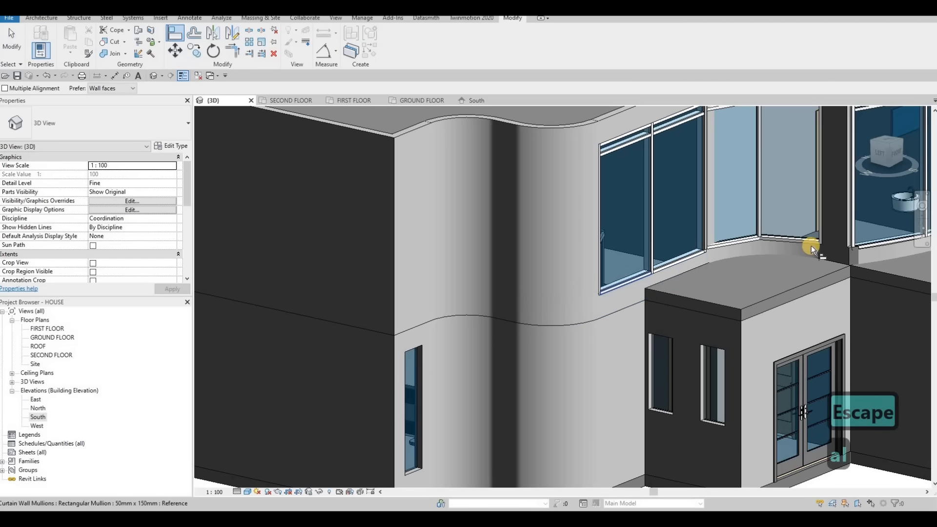
scroll(759, 239, "up", 5)
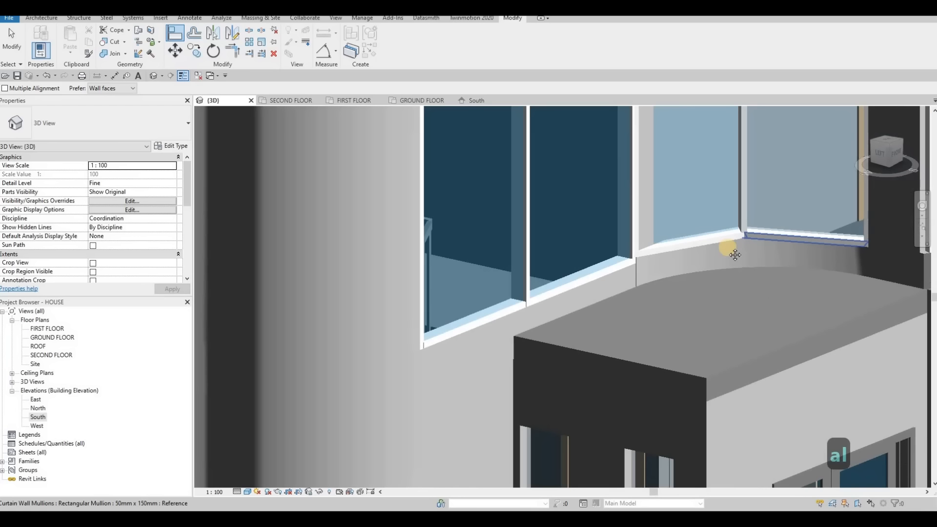
middle_click_drag(644, 251, 730, 245)
scroll(730, 244, "down", 5)
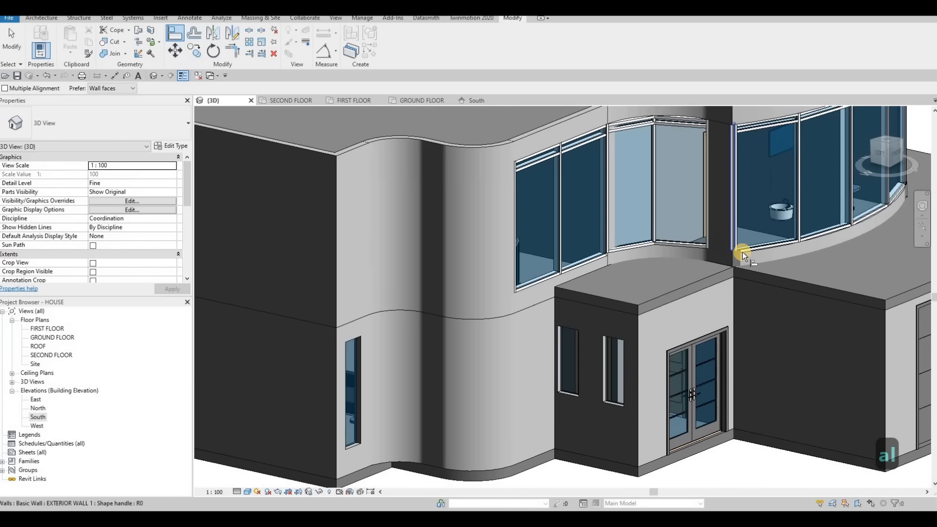
left_click(678, 250)
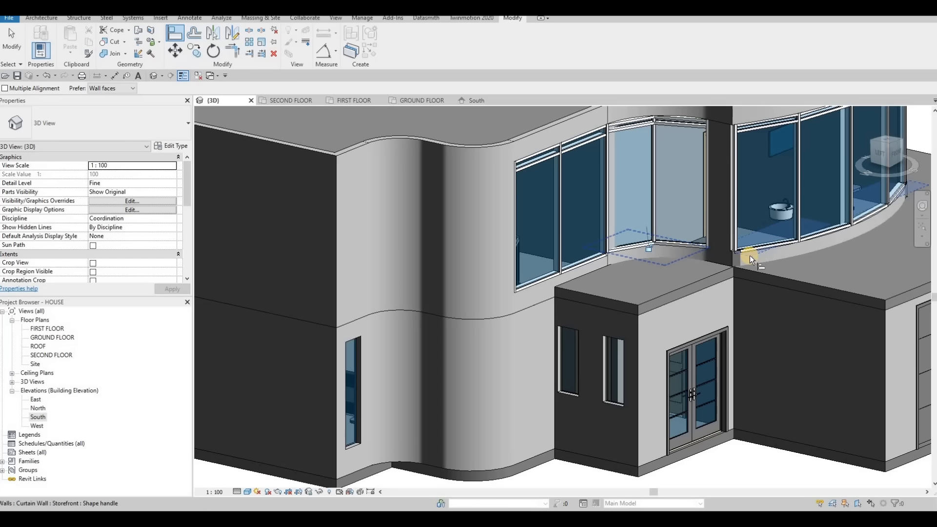
Align the bottom edge of the convex curved corner wall with the sill of the garage storefront
left_click(753, 253)
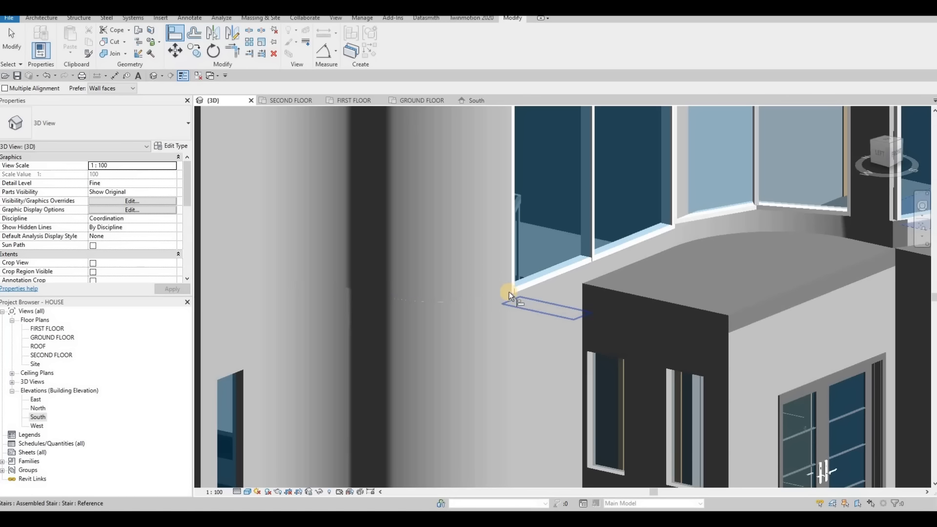
scroll(507, 291, "up", 3)
left_click(494, 294)
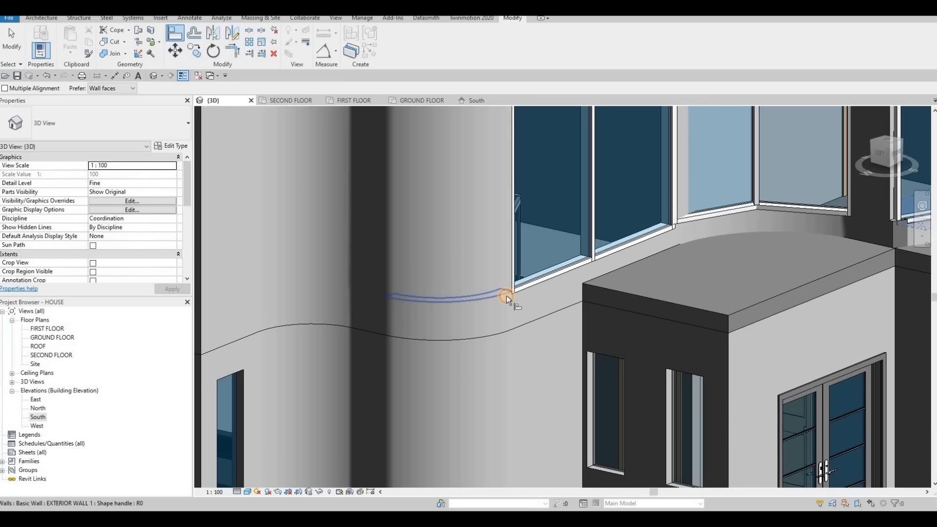
scroll(837, 236, "down", 2)
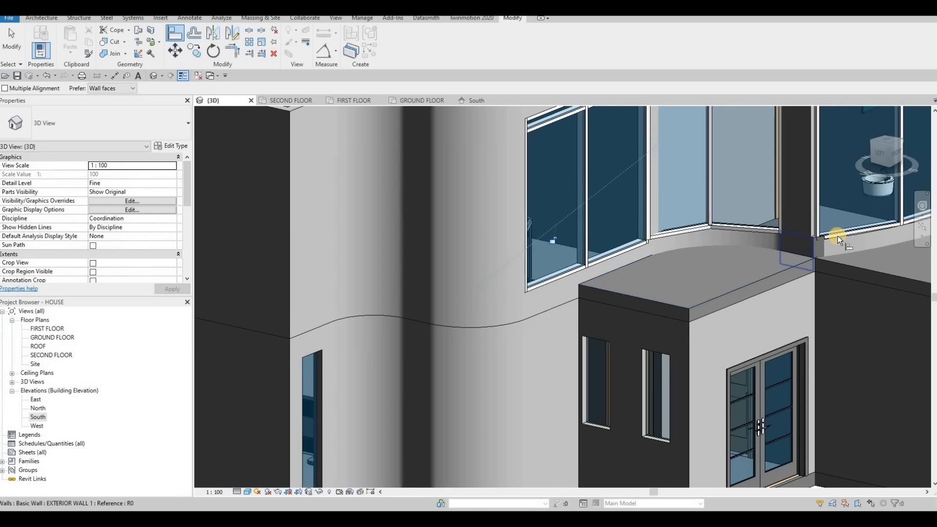
left_click(835, 242)
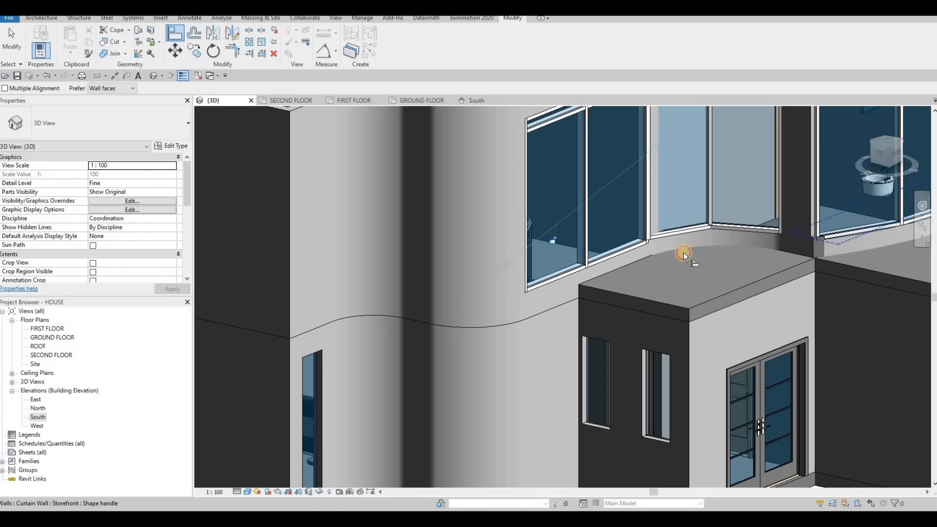
left_click(525, 292)
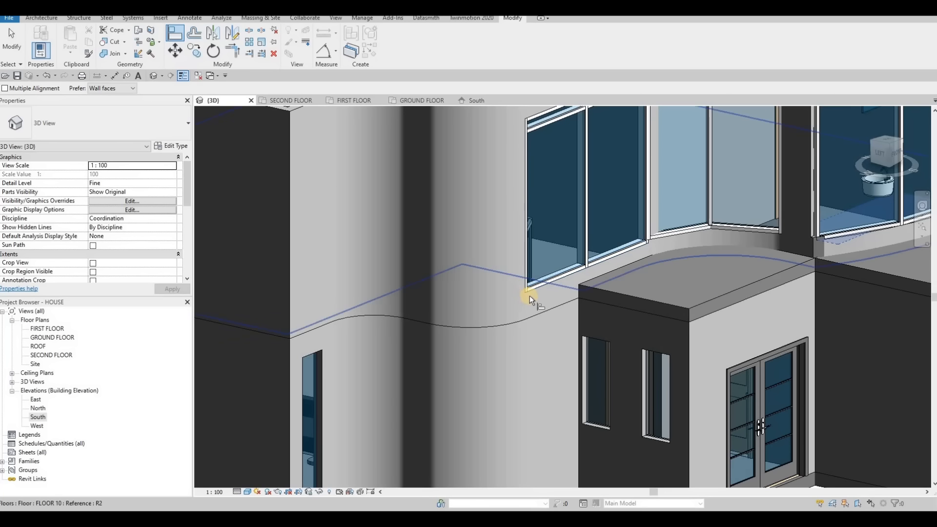
middle_click_drag(627, 295, 587, 308)
scroll(586, 309, "down", 2)
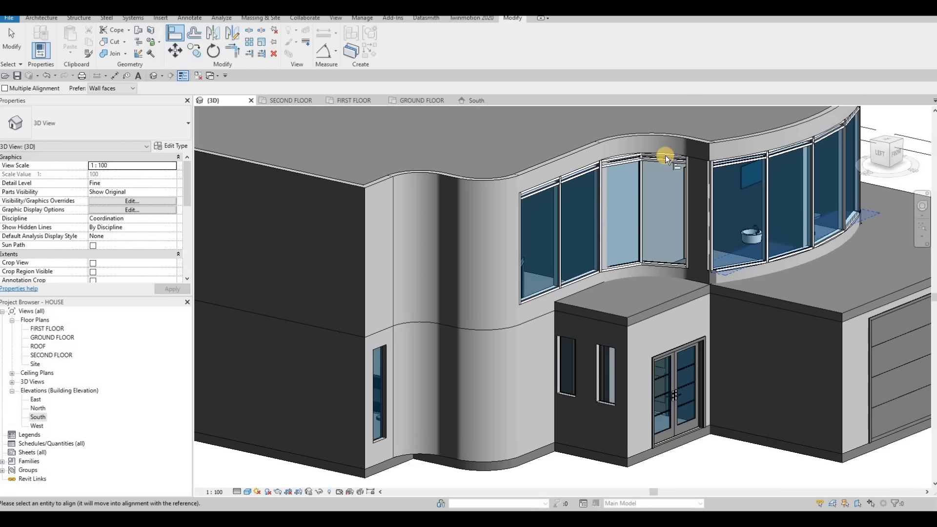
key("Escape")
key("Escape")
Align the top edges of the two curved corner wall segments with the top of the storefront above the garage
key("a")
key("l")
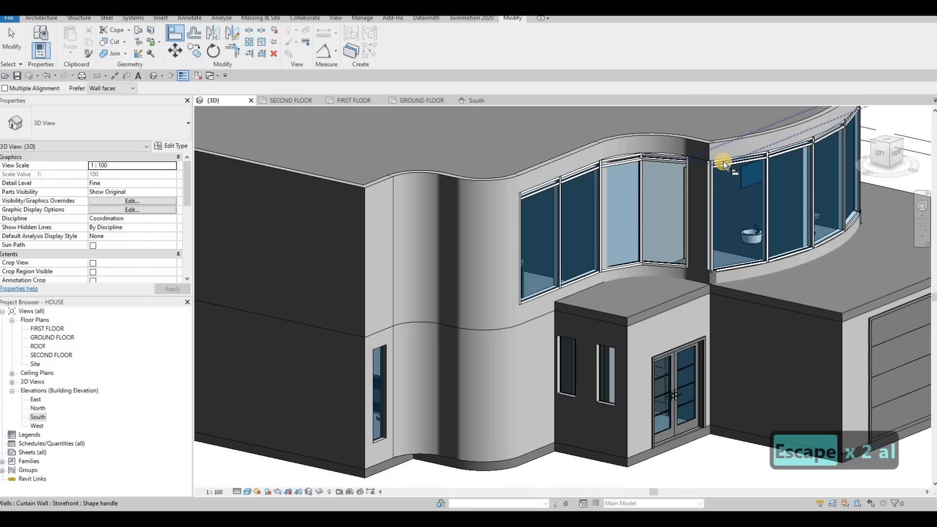
left_click(722, 162)
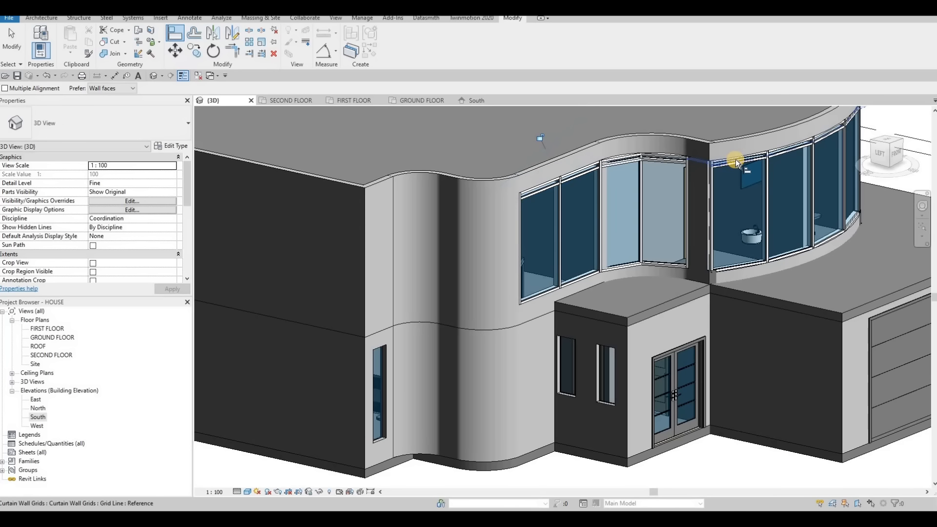
left_click(500, 197)
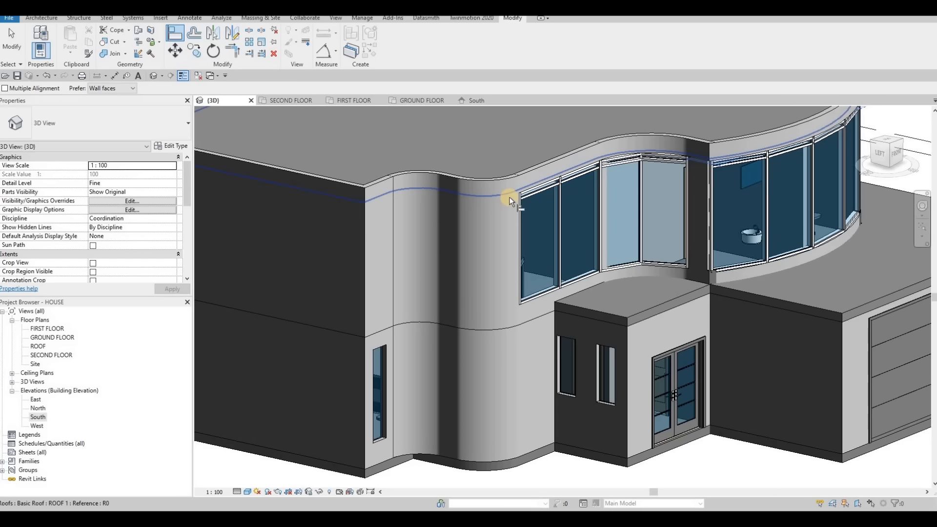
left_click(730, 161)
key("Tab")
left_click(424, 193)
left_click(701, 171)
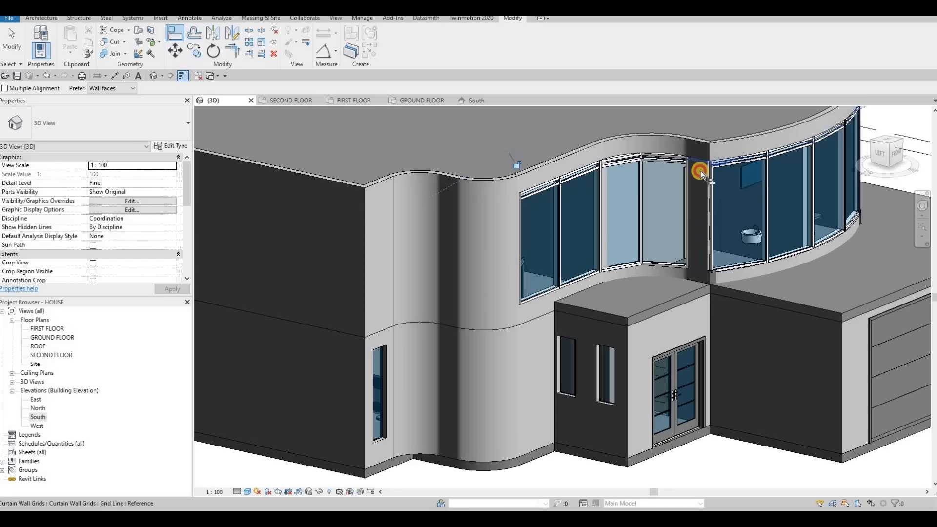
key("Escape")
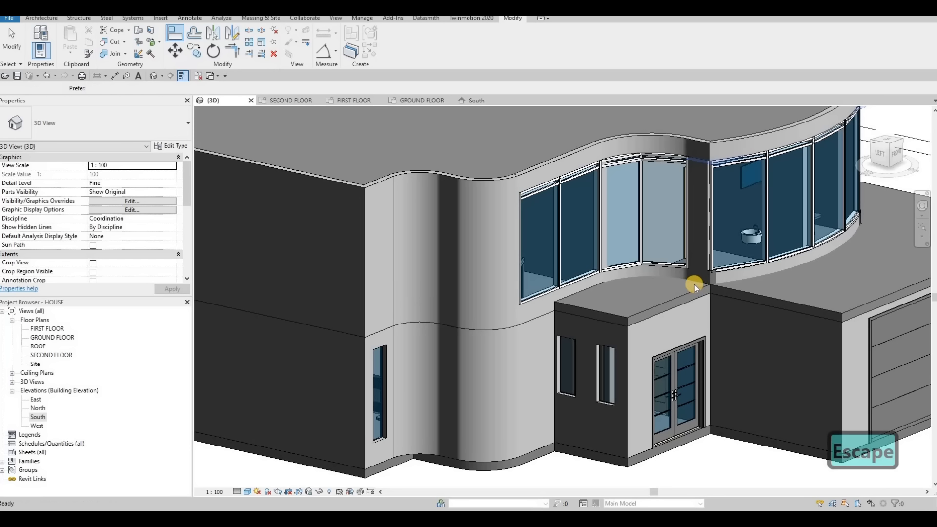
key("Escape")
Align the bottom edges of both curved corner wall segments with the sill of the storefront above the garage
key("a")
key("l")
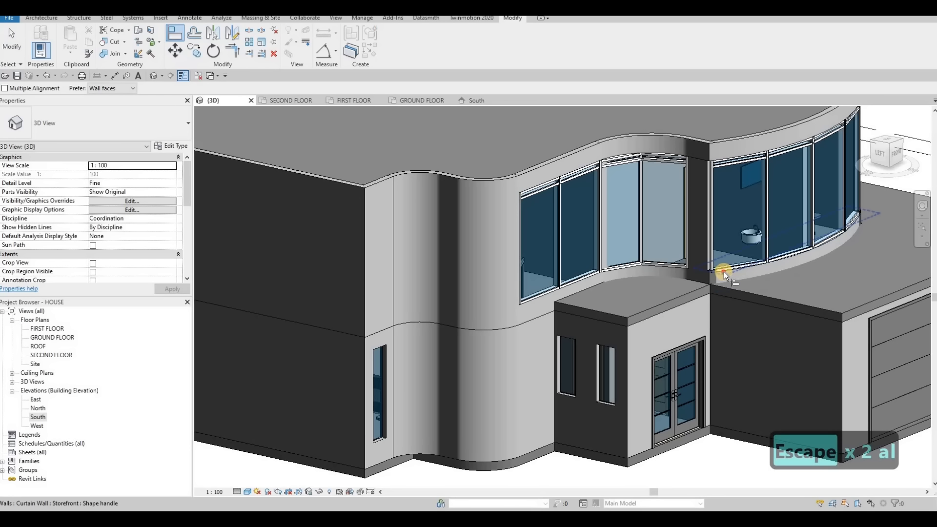
left_click(724, 271)
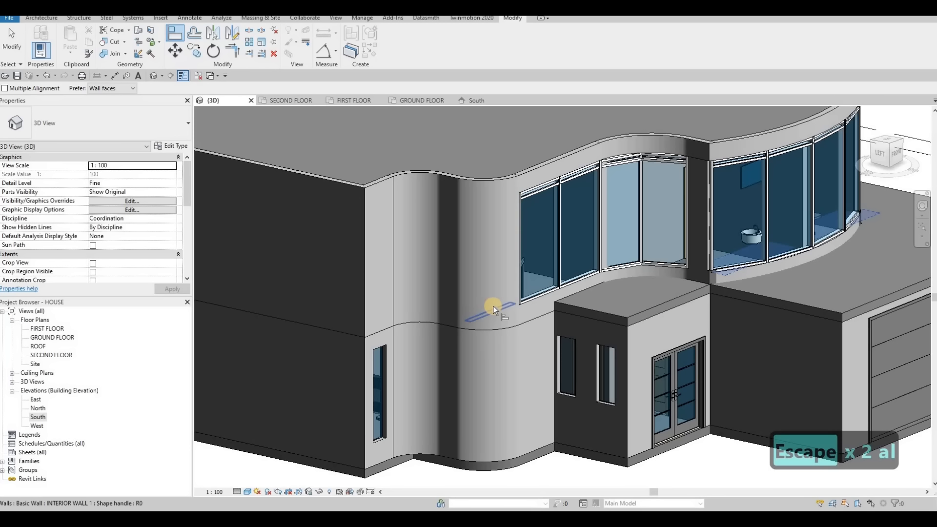
left_click(501, 307)
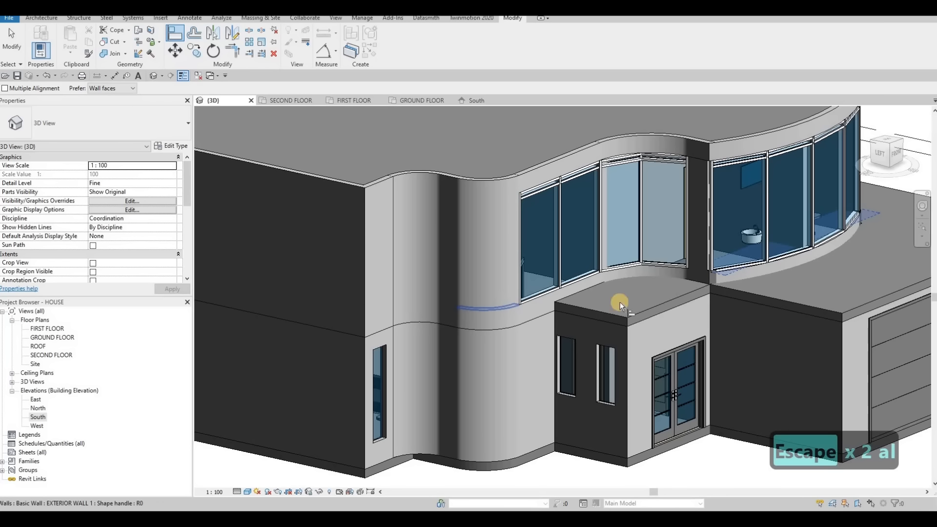
left_click(727, 274)
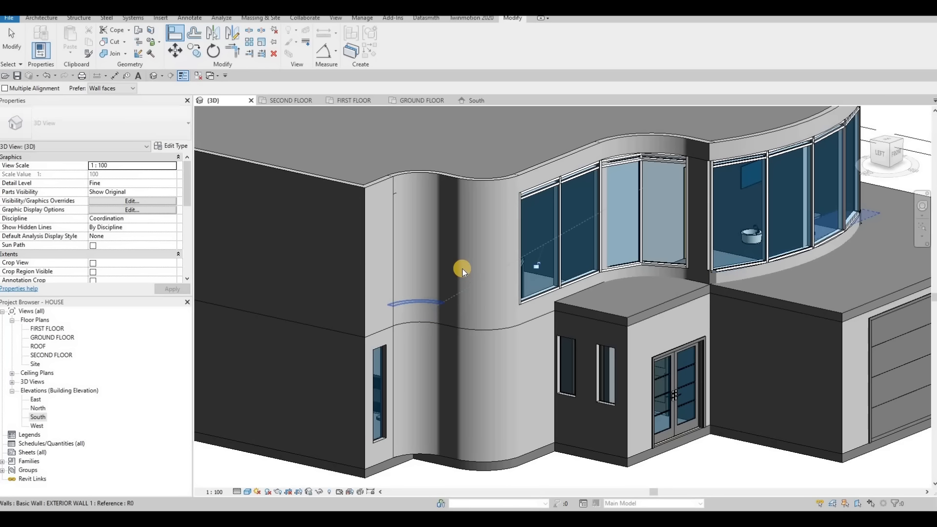
key("Escape")
key("Escape")
scroll(556, 263, "up", 2)
key("Escape")
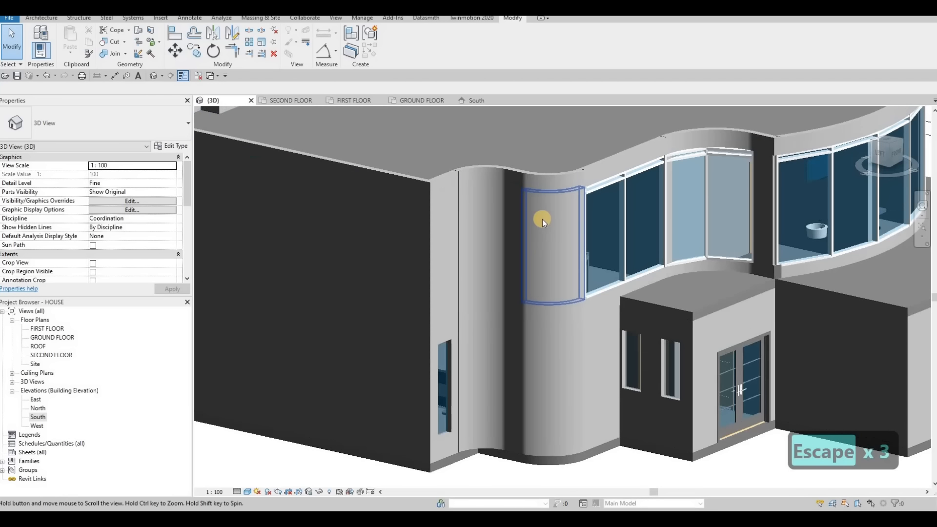
Split the convex curved corner wall vertically beside the straight storefront in the South elevation and return to the 3D view
key("s")
key("l")
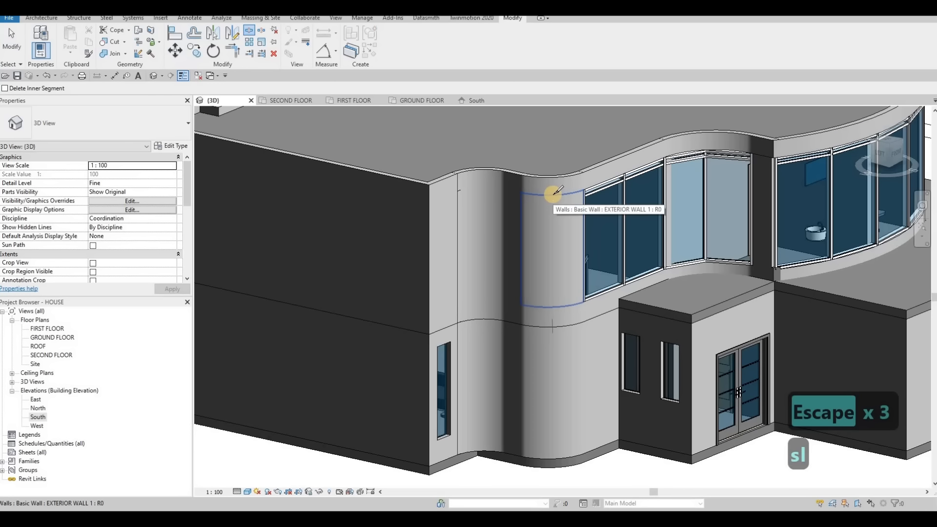
key("F1")
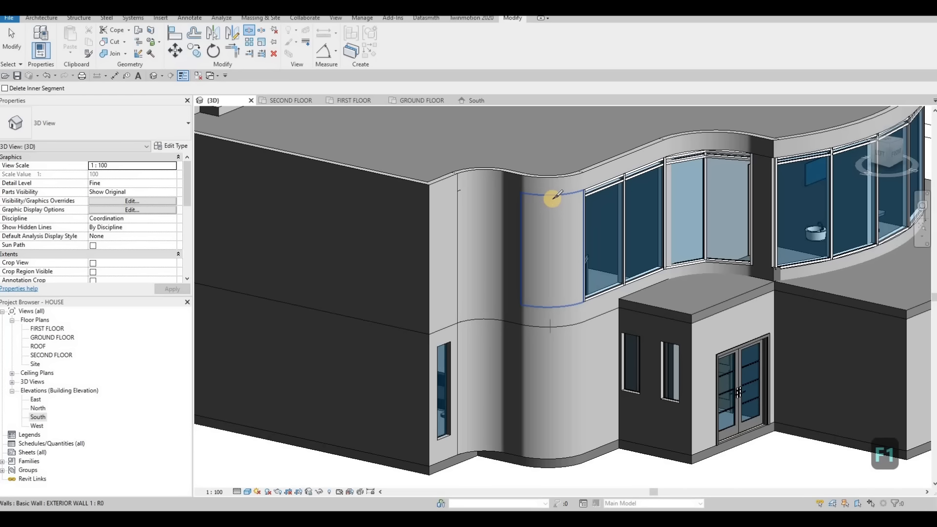
left_click(553, 308)
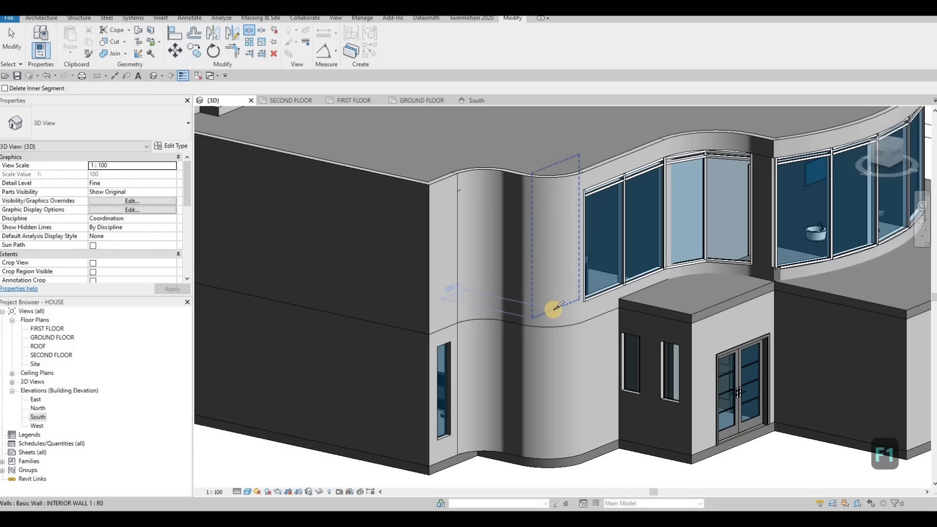
left_click(471, 100)
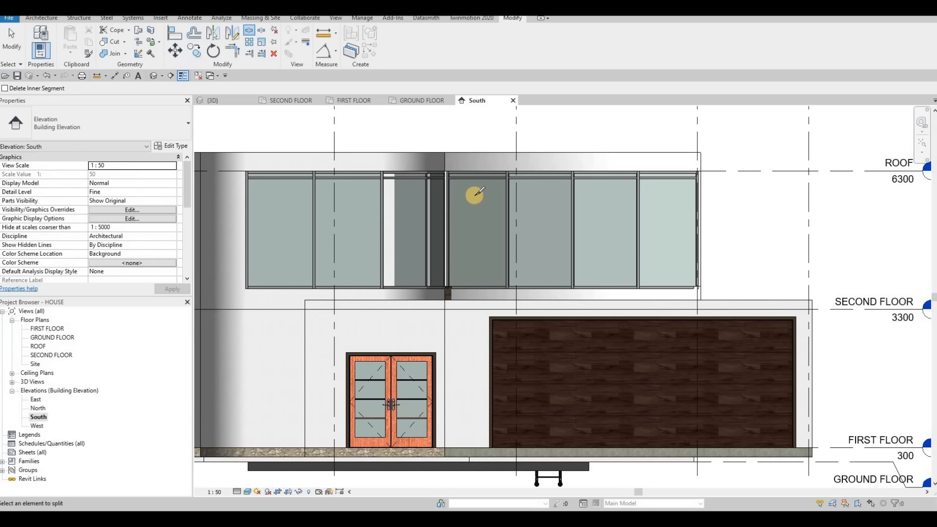
scroll(486, 171, "up", 2)
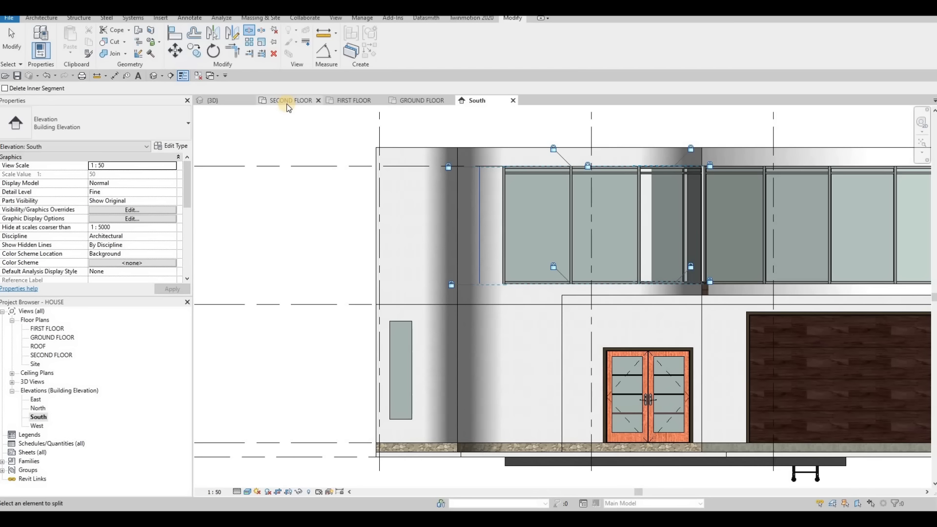
key("ctrl+Tab")
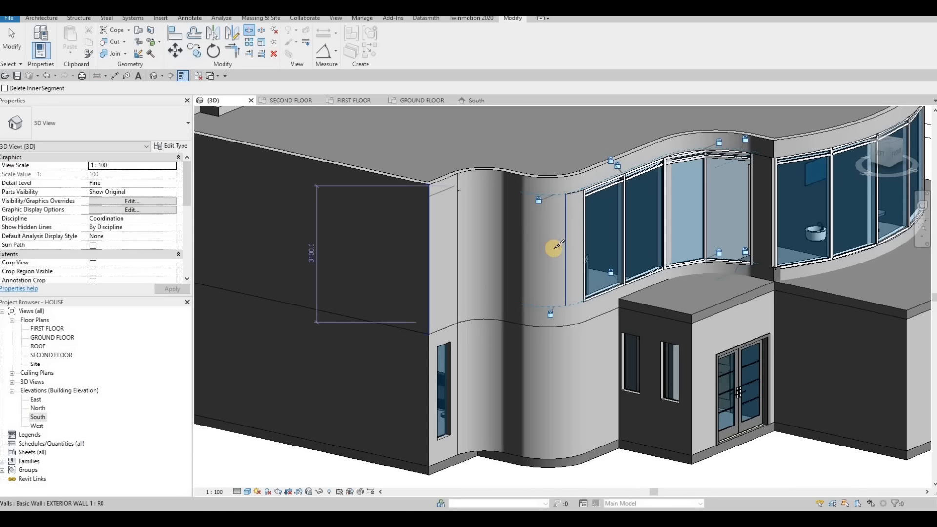
Try the Storefront curtain wall type on both pieces of the split curved corner wall, inspect the base, and undo the type change
key("Escape")
key("Escape")
left_click(576, 245)
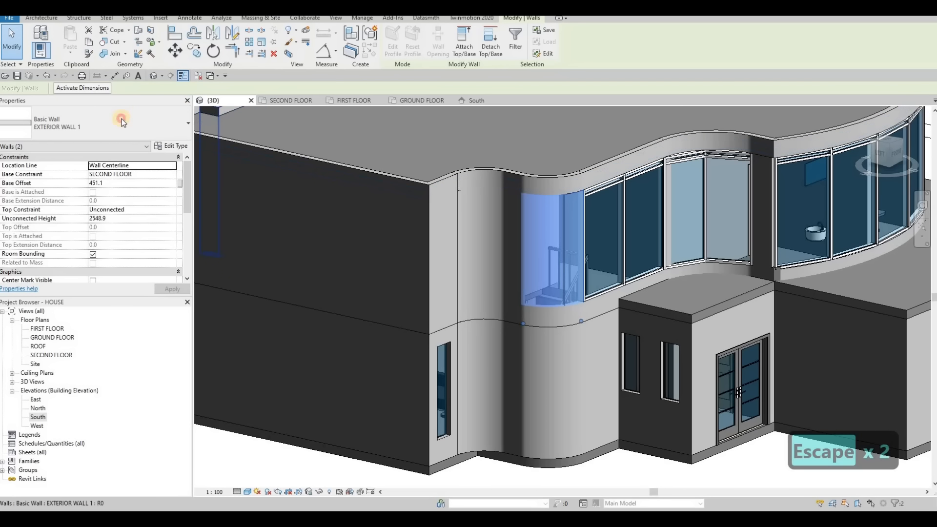
left_click(141, 122)
scroll(61, 261, "down", 5)
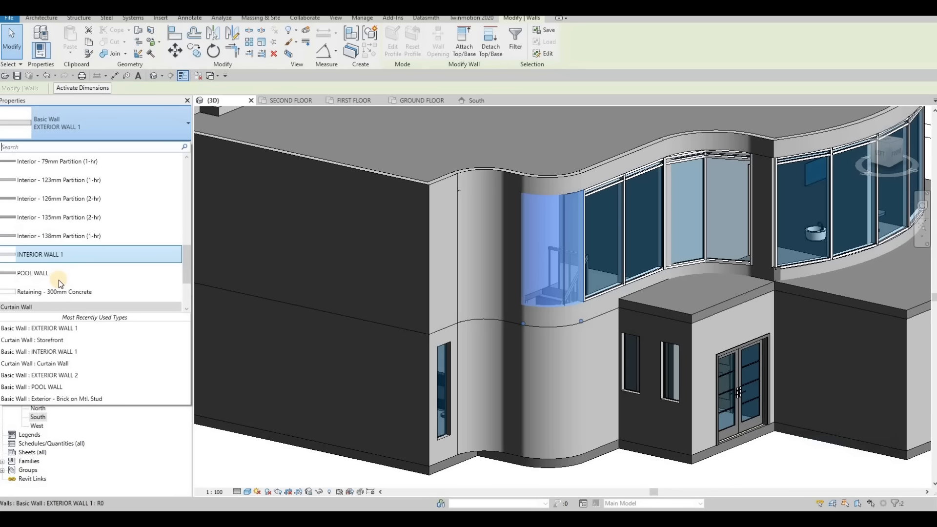
left_click(53, 273)
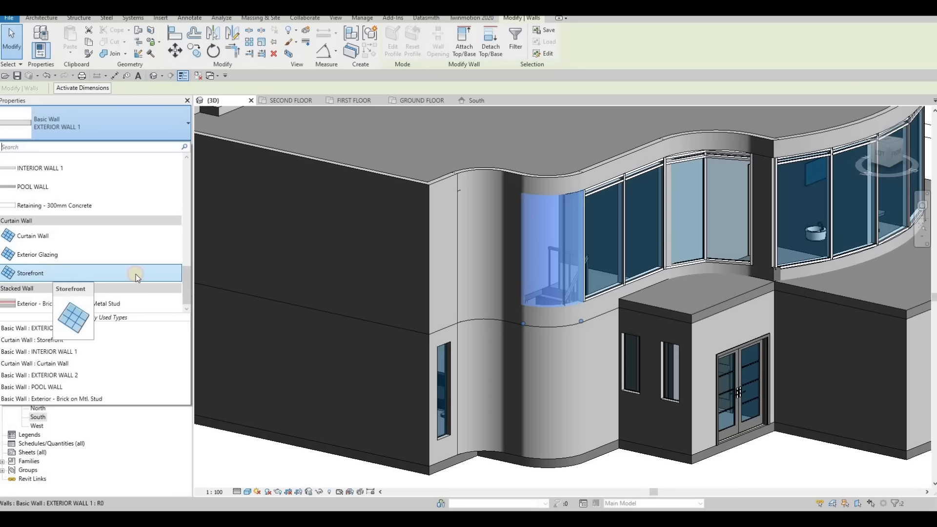
scroll(534, 310, "up", 5)
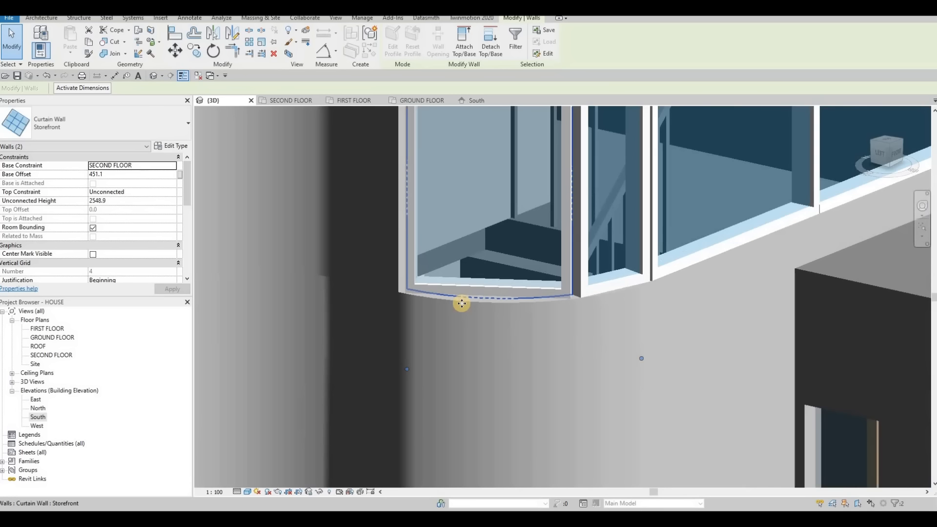
scroll(497, 309, "down", 6)
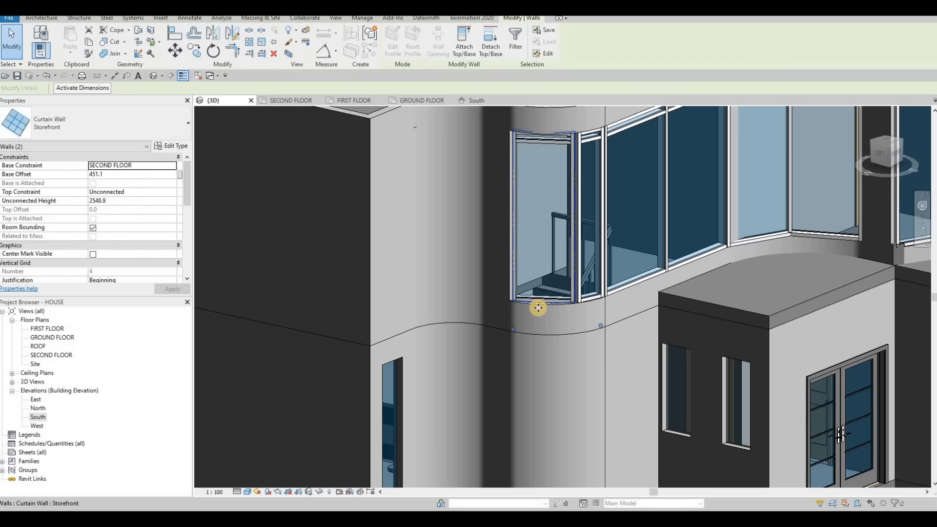
key("ctrl+z")
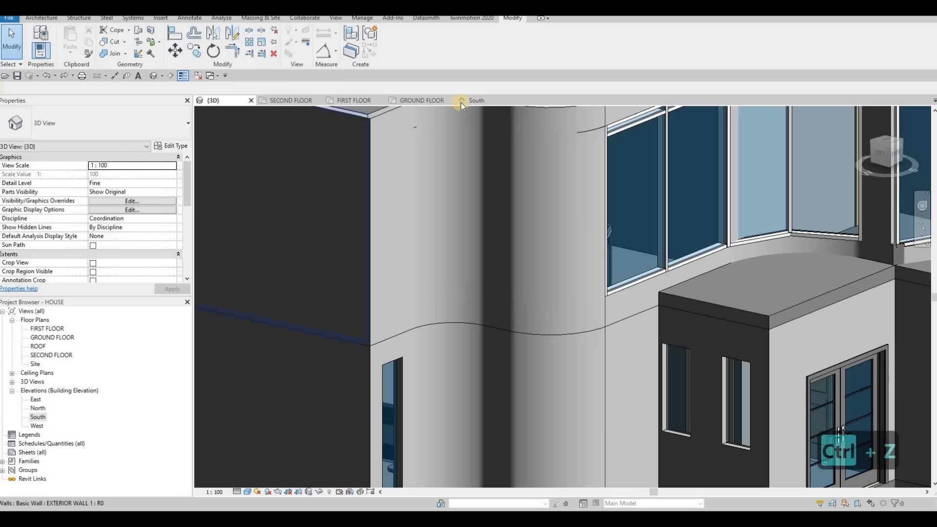
Split the curved corner wall vertically in the South elevation, closer to the inner end of its curve
left_click(487, 99)
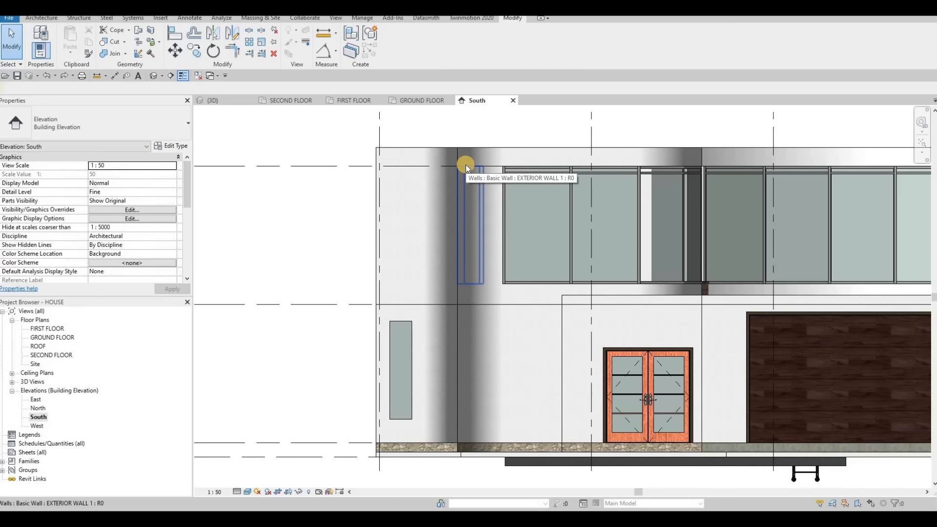
key("s")
key("l")
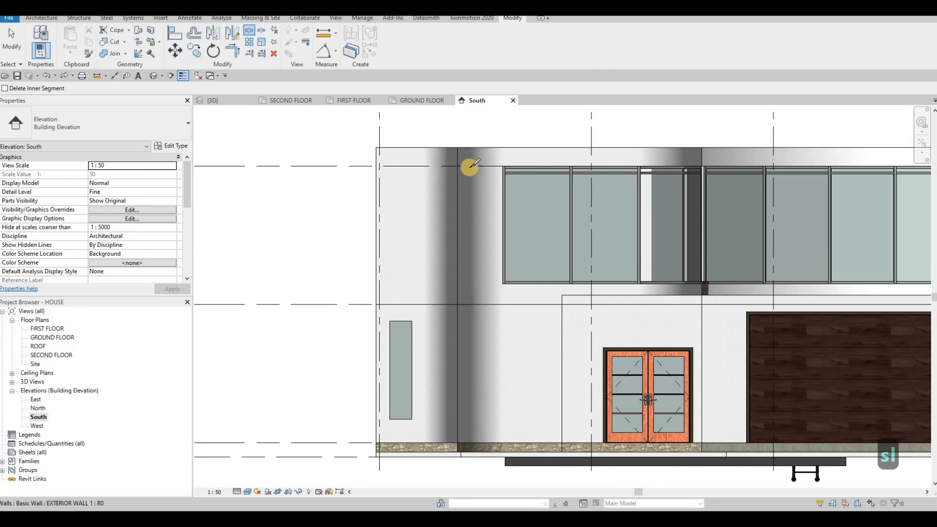
left_click(489, 150)
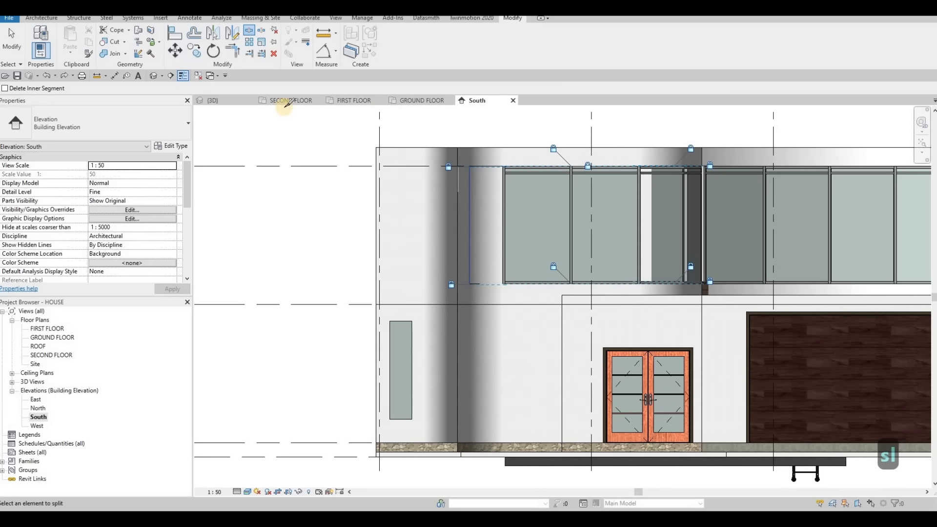
Inspect the pieces of the split curved corner wall in the 3D view and undo the last vertical split
left_click(225, 101)
key("Escape")
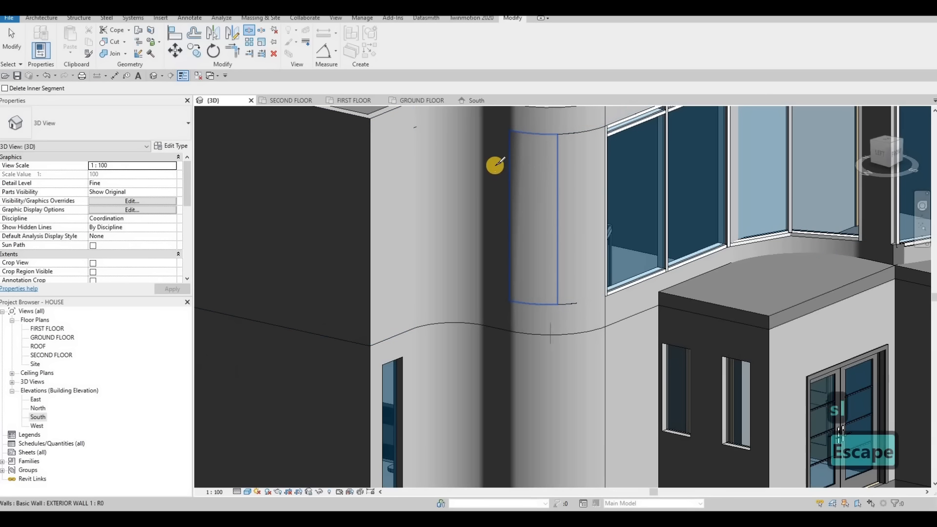
left_click(561, 166)
key("Escape")
left_click(568, 200)
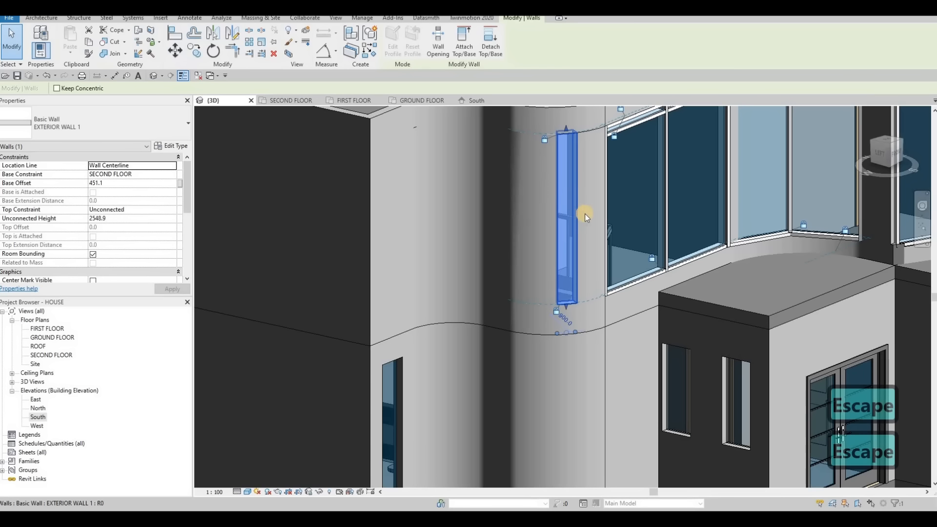
left_click(532, 212, "ctrl")
left_click(515, 213, "ctrl")
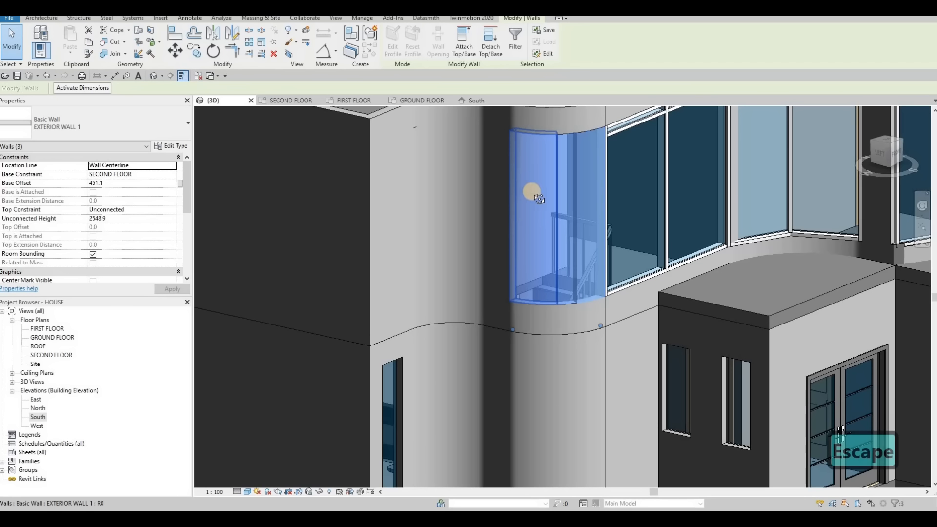
middle_click_drag(539, 199, 557, 175, "shift")
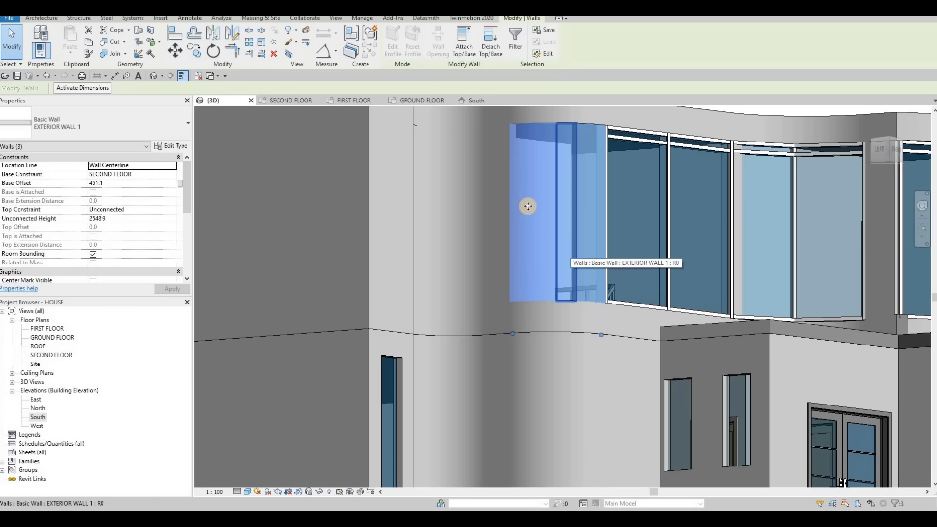
middle_click_drag(561, 177, 553, 183, "shift")
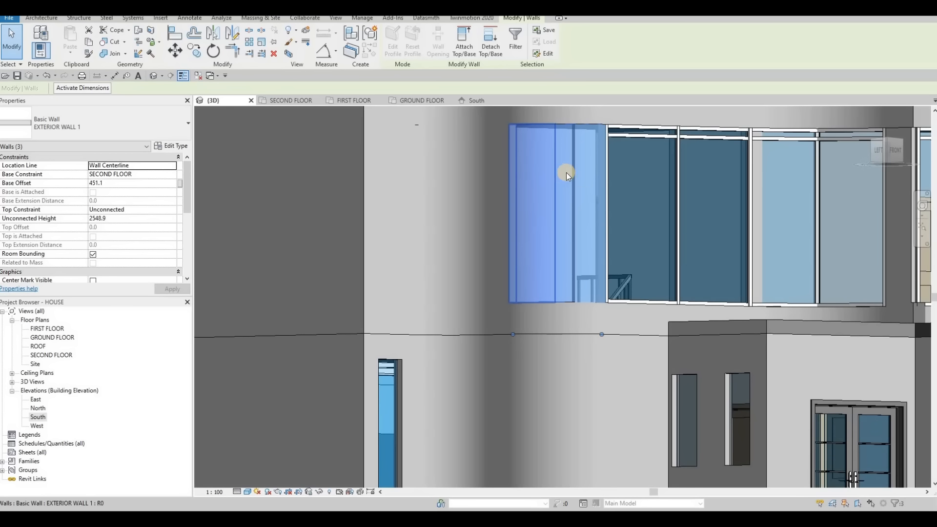
key("ctrl+z")
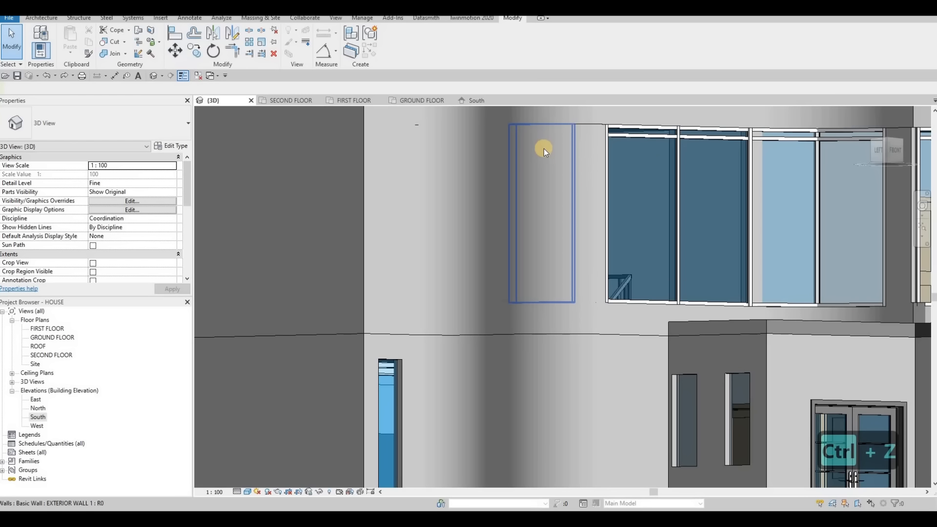
Split the convex curved corner wall vertically in the 3D view, about midway along its remaining undivided segment
key("s")
key("l")
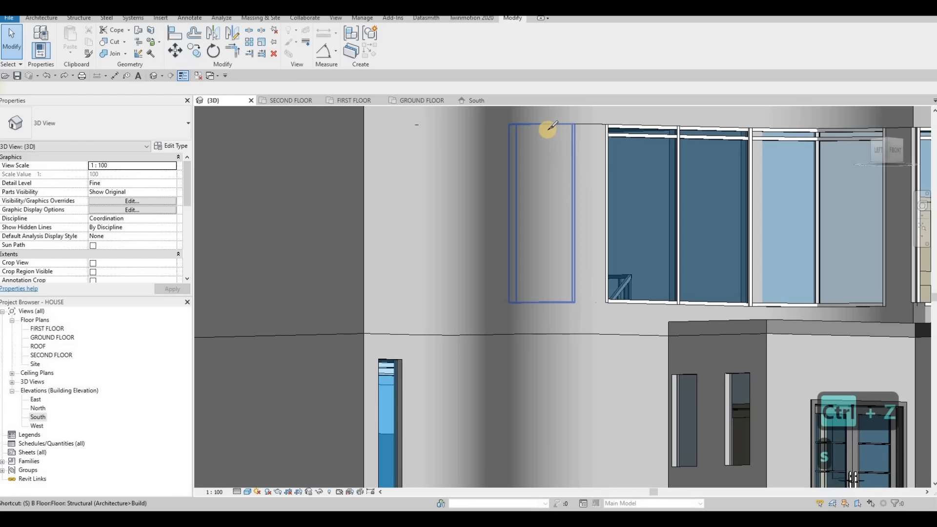
left_click(540, 125)
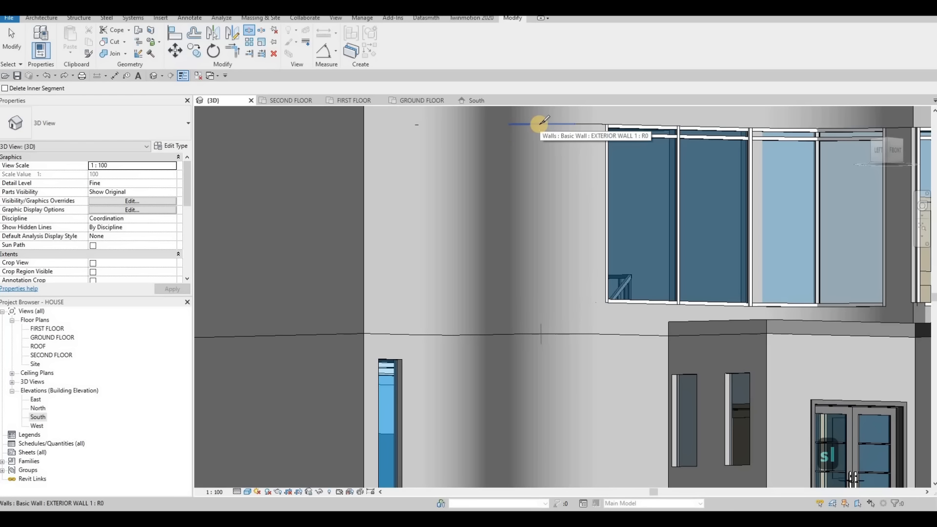
key("Escape")
key("Escape")
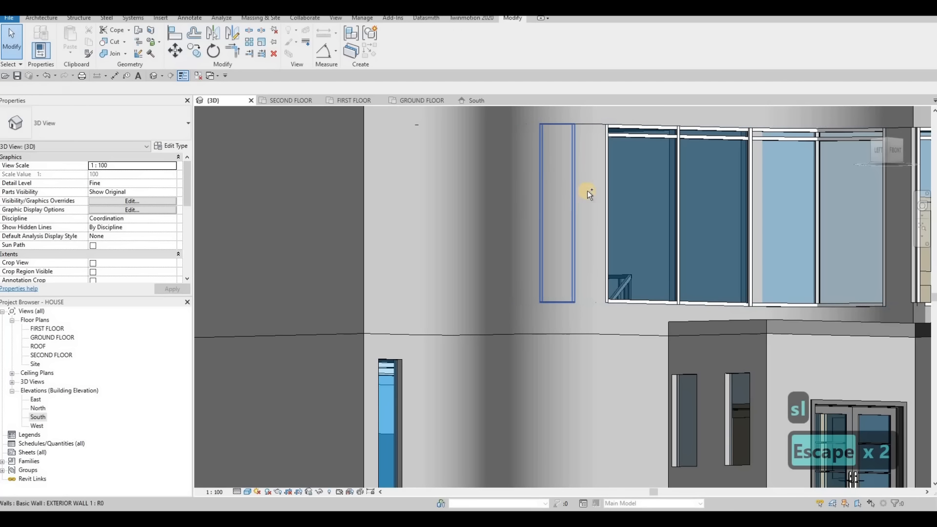
Change all three pieces of the split convex corner wall to the Storefront curtain wall type
left_click(590, 190)
left_click(524, 197, "ctrl")
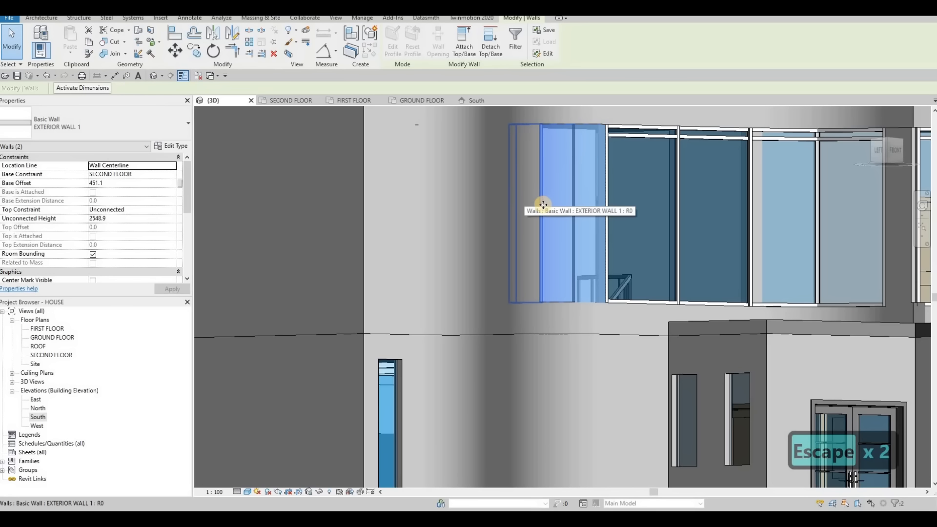
mouse_move(551, 240)
middle_mouse_down("shift")
mouse_move(571, 224)
mouse_move(539, 229)
middle_mouse_up("shift")
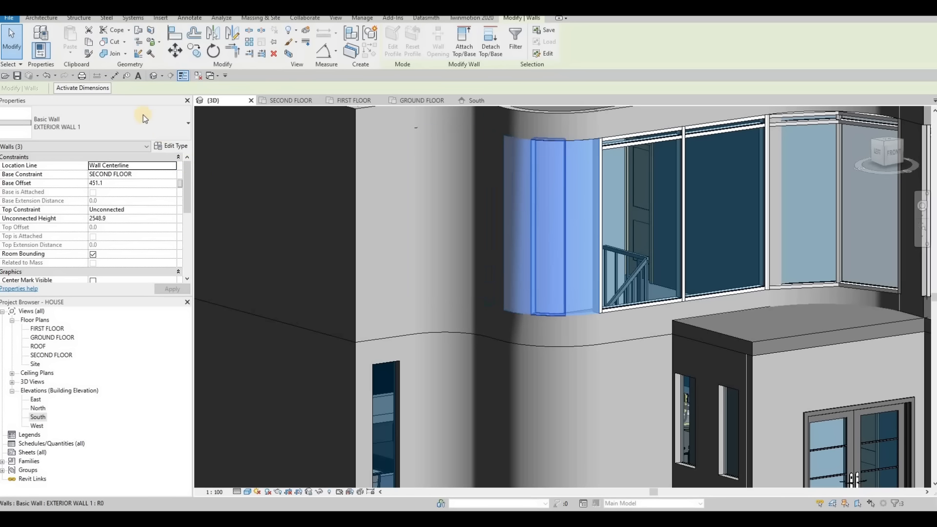
left_click(96, 126)
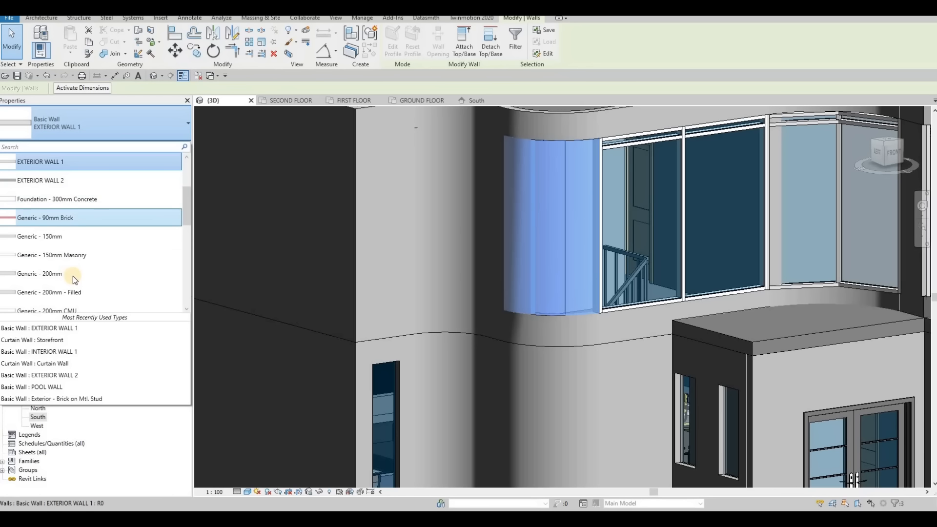
scroll(72, 277, "down", 5)
left_click(60, 294)
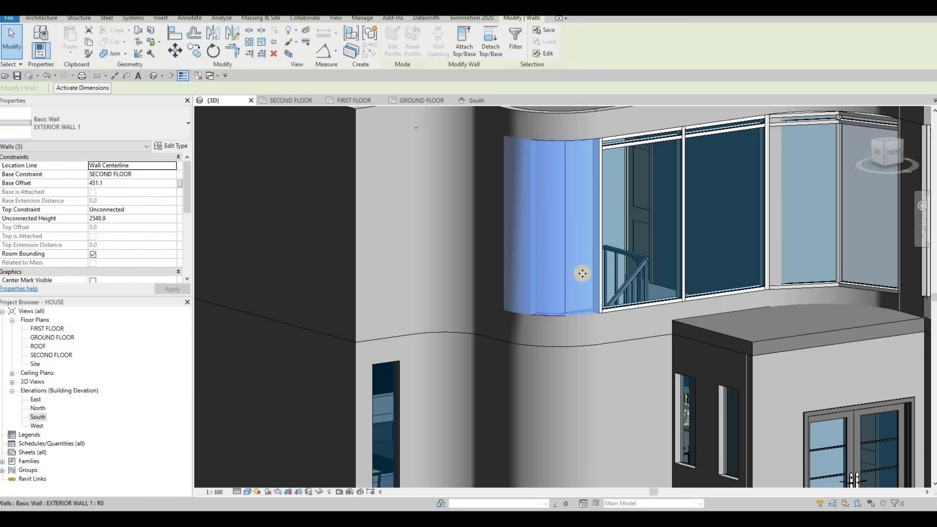
key("Escape")
Split the short straight wall beside the new curved storefront horizontally at the storefront's head and sill heights
middle_click_drag(585, 325, 491, 244, "shift")
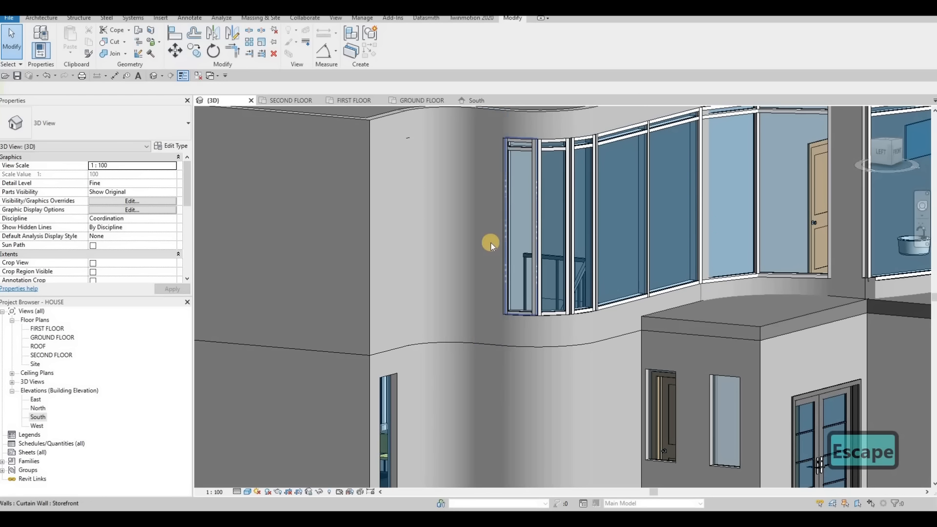
key("s")
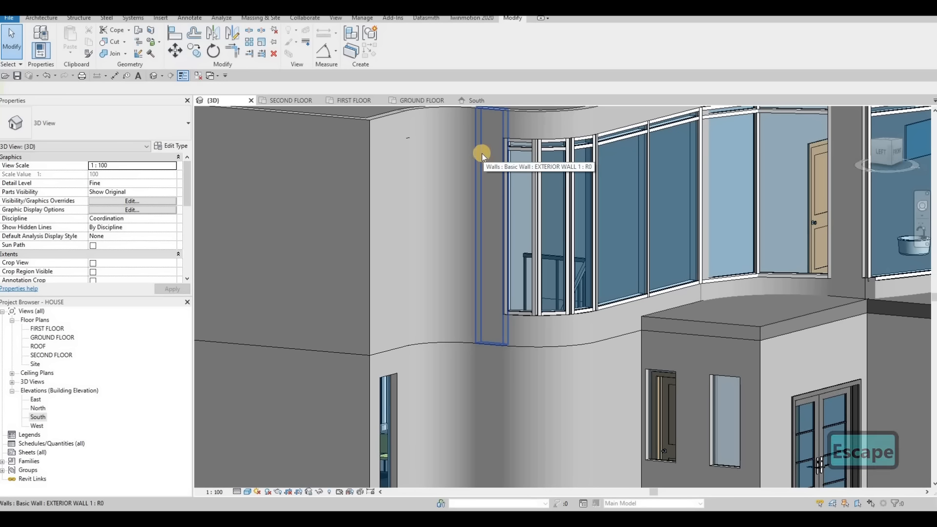
key("l")
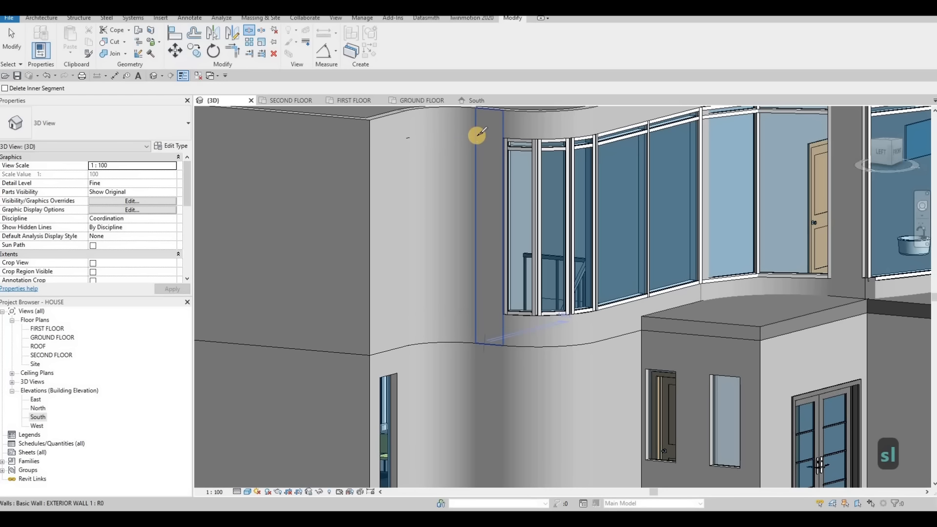
left_click(476, 311)
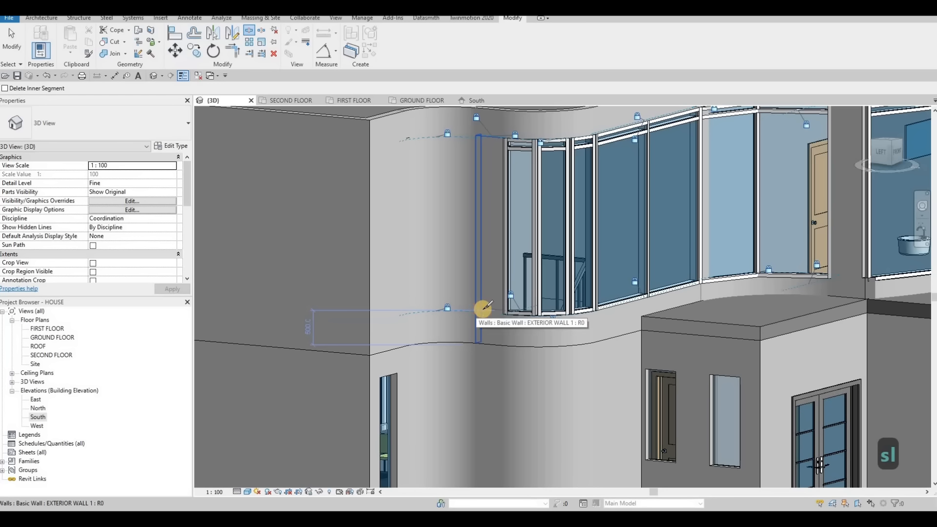
key("Escape")
key("Escape")
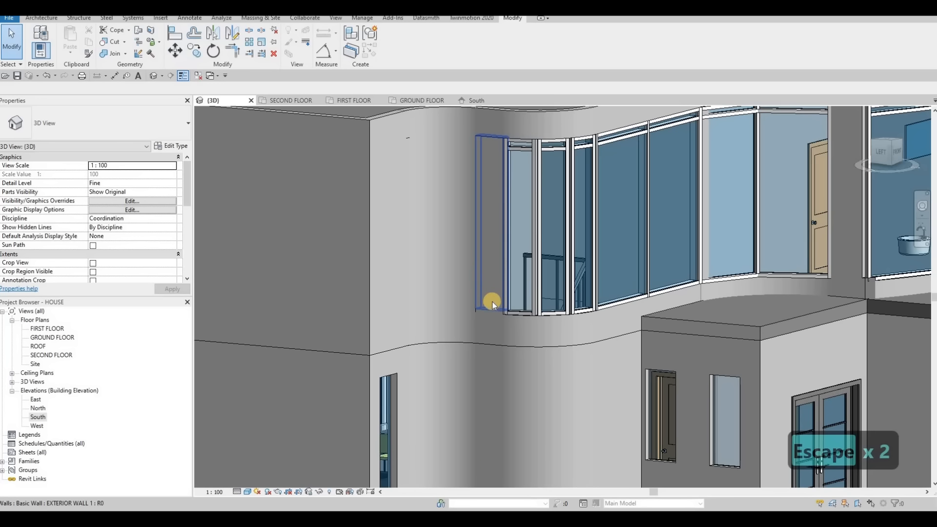
Align the bottom edge of the short straight wall segment with the sill of the adjoining curved storefront
key("a")
key("l")
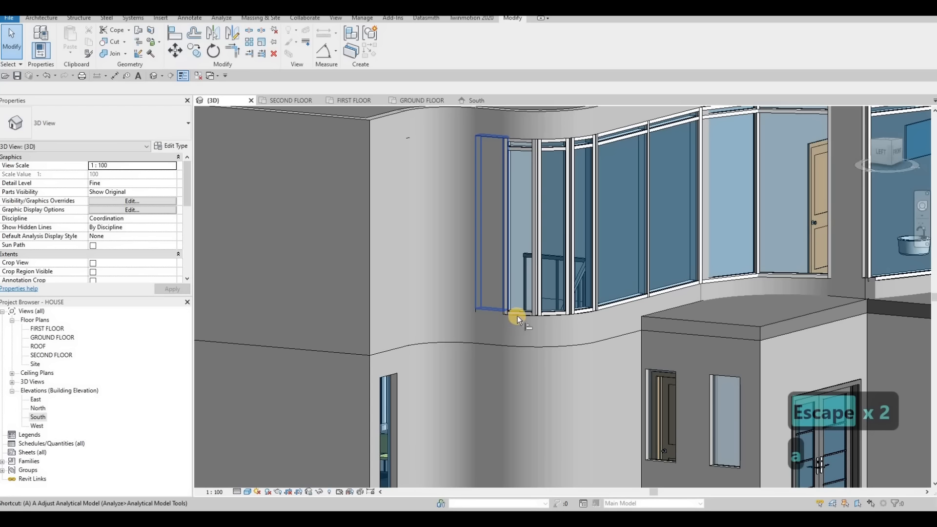
scroll(513, 315, "up", 2)
left_click(514, 315)
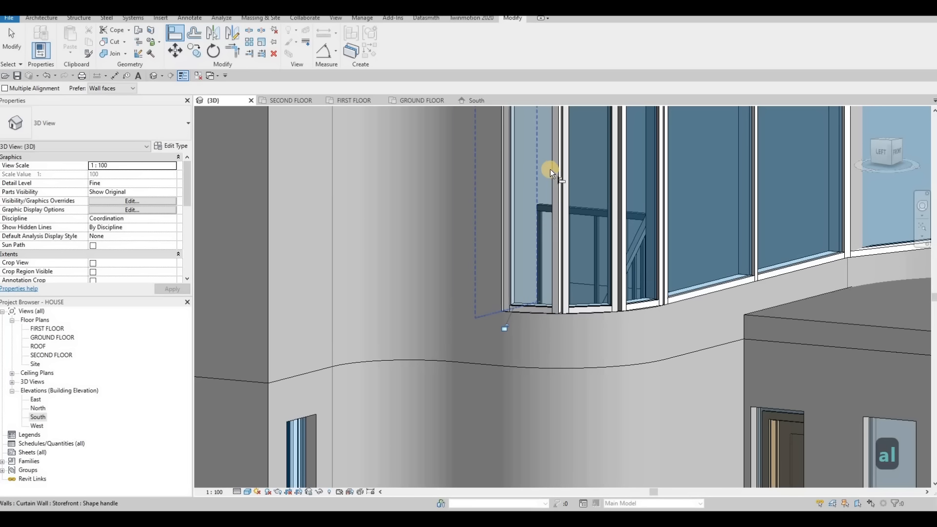
scroll(549, 169, "down", 3)
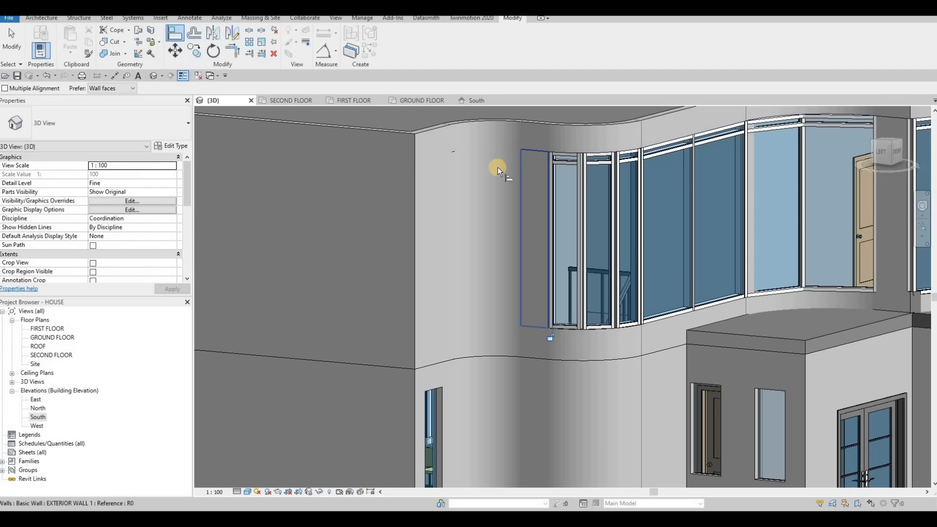
key("Escape")
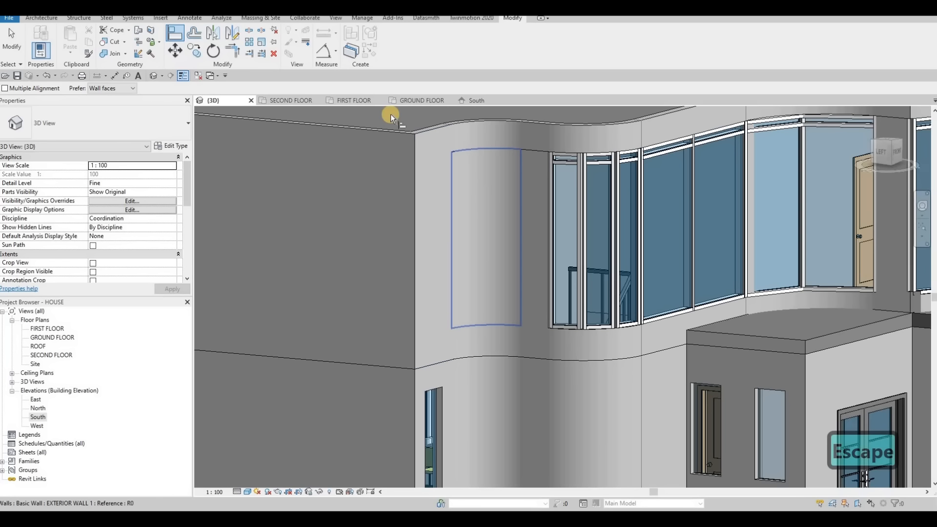
Split the second curved wall segment, beyond the short straight wall, vertically near its middle, undoing misplaced cuts
key("s")
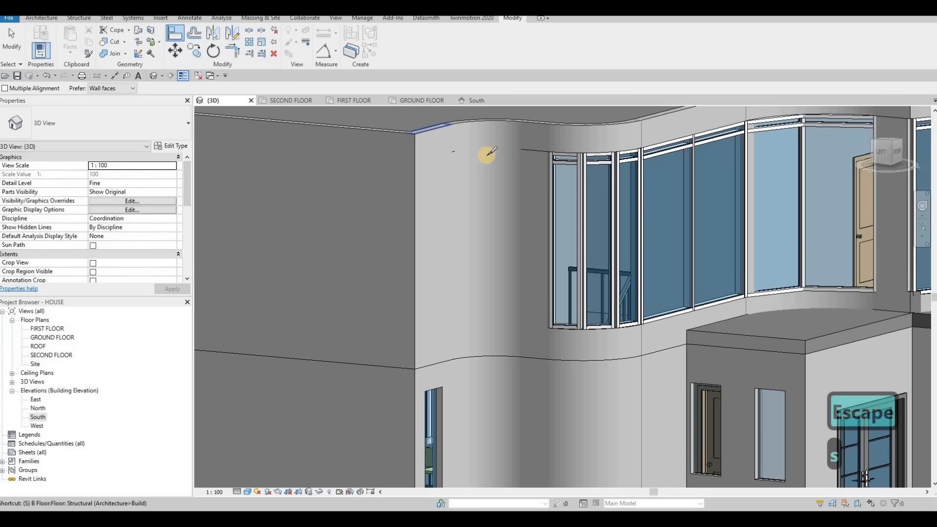
key("l")
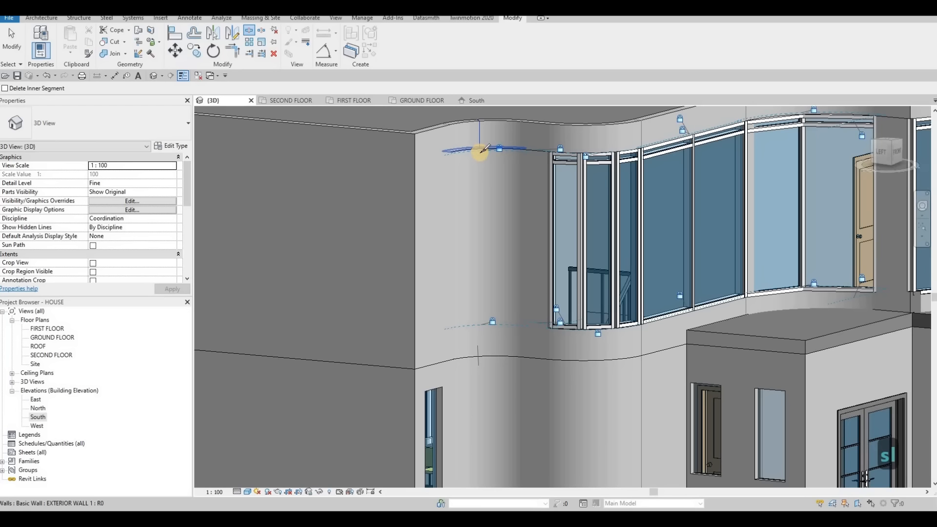
key("ctrl+z")
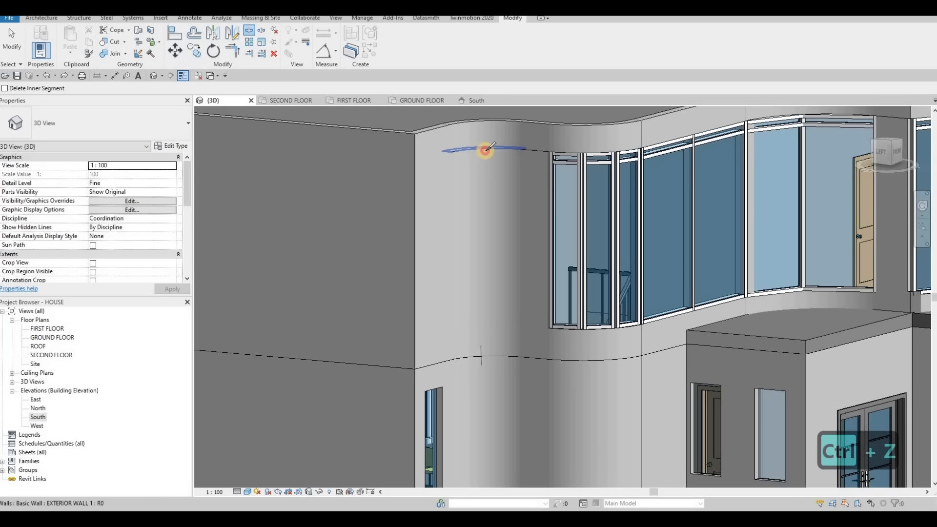
key("ctrl+z")
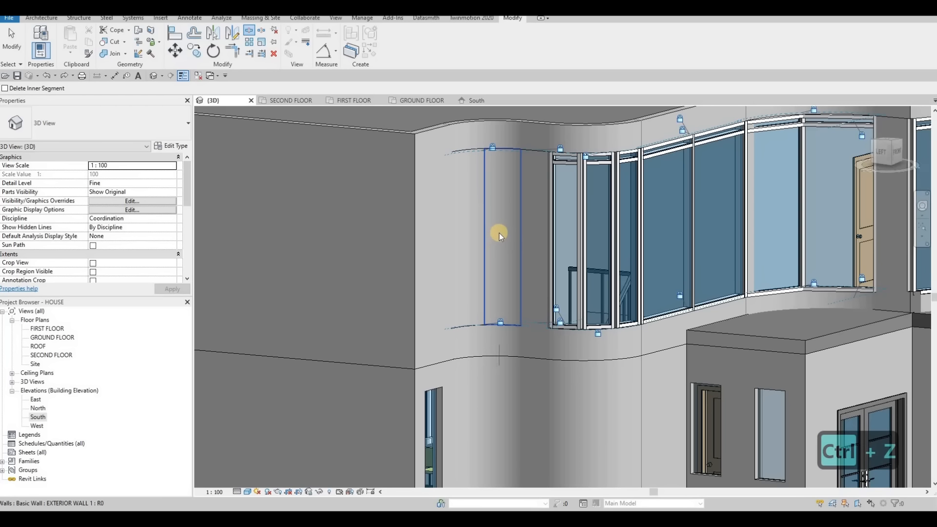
key("Escape")
key("Escape")
Change both halves of the second curved wall and the short straight segment to the Storefront curtain wall type
left_click(533, 229)
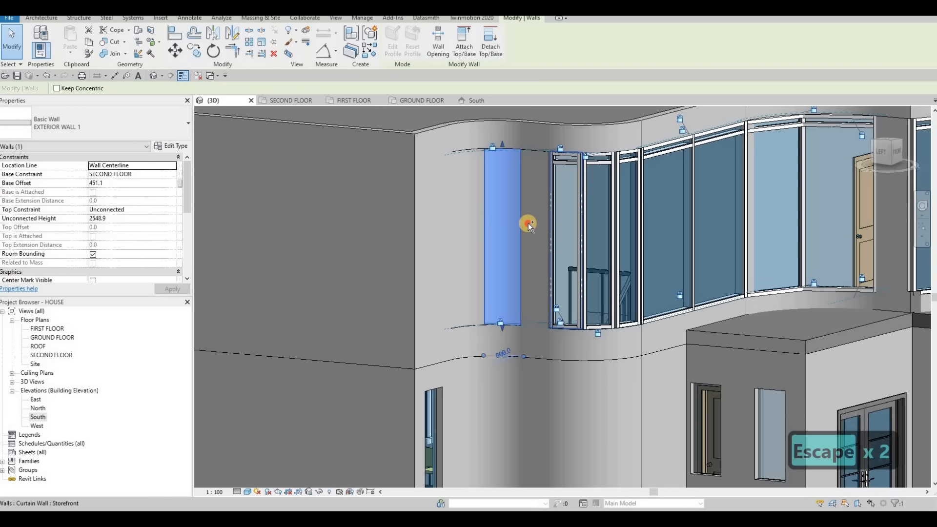
left_click(467, 213, "ctrl")
left_click(437, 203, "ctrl")
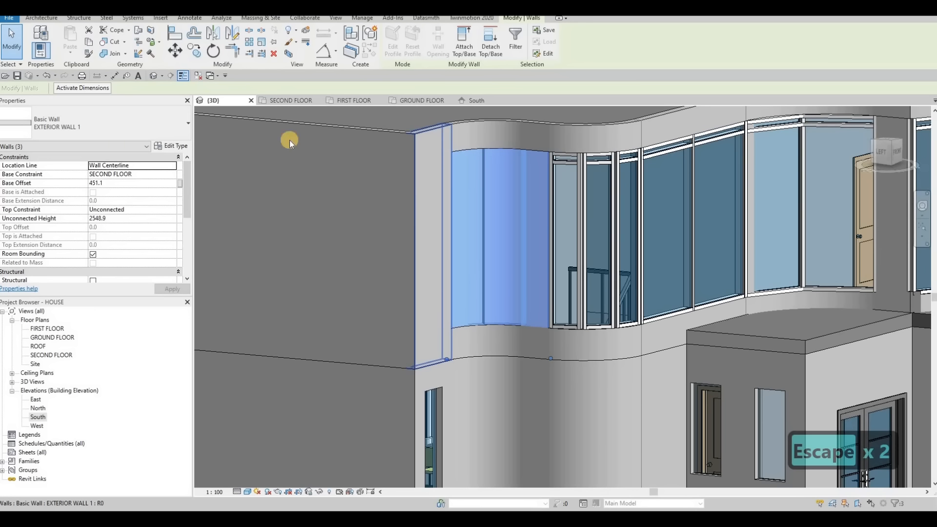
left_click(112, 124)
scroll(64, 273, "down", 5)
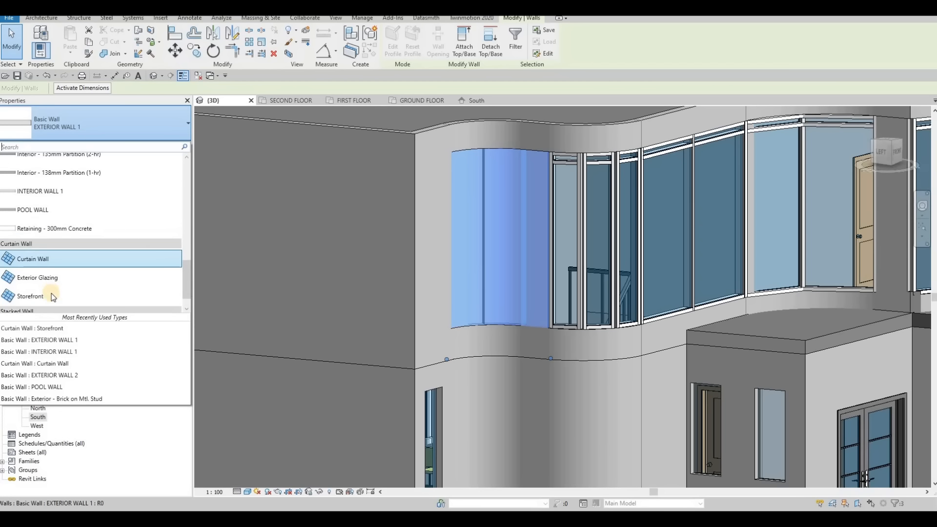
left_click(52, 294)
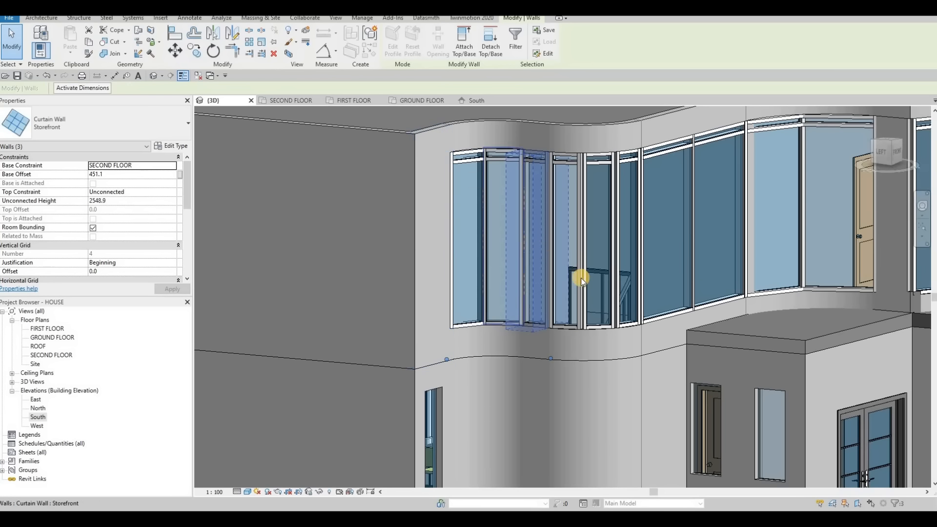
key("Escape")
Examine how the remaining straight end wall meets the curved storefront in the SECOND FLOOR plan and return to the 3D view
middle_click_drag(581, 278, 537, 202, "shift")
left_click(527, 247)
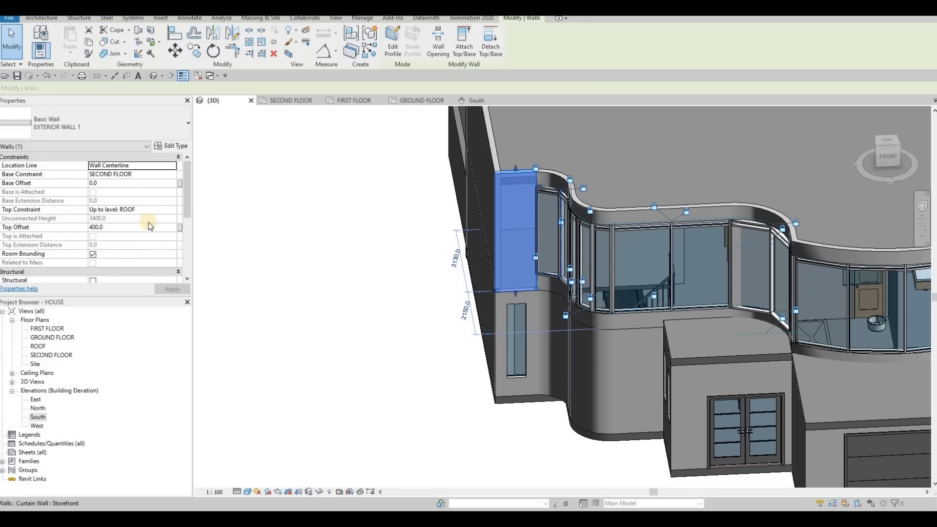
left_click(48, 356)
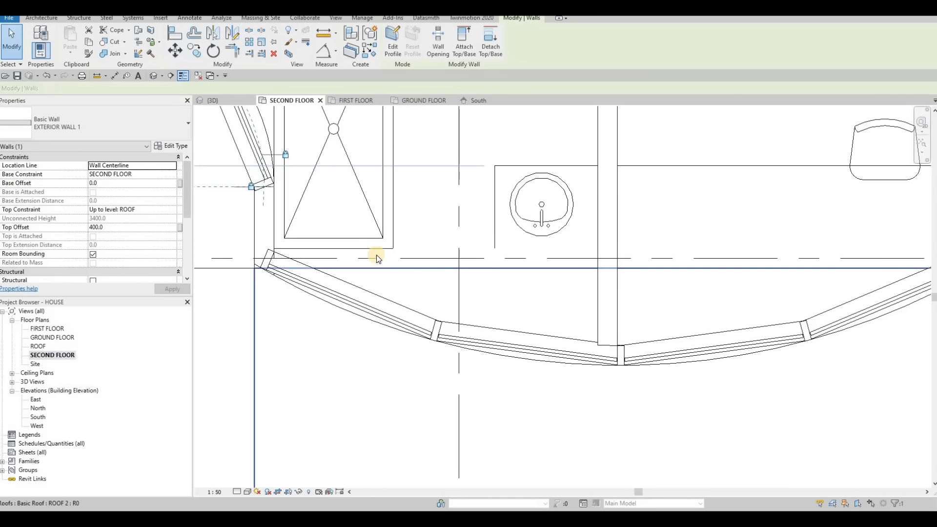
scroll(398, 255, "down", 6)
middle_click_drag(430, 235, 555, 239)
middle_click_drag(318, 170, 444, 312)
scroll(373, 211, "up", 6)
scroll(444, 311, "down", 1)
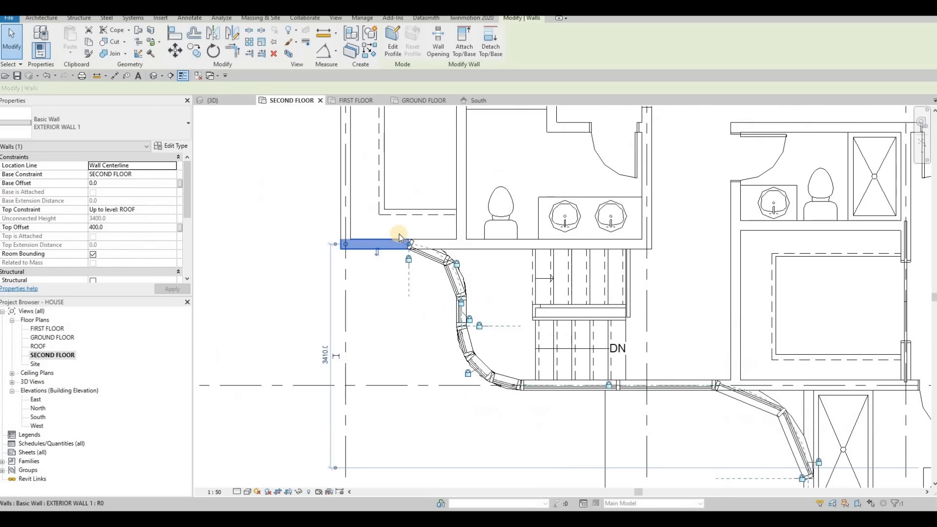
scroll(439, 254, "up", 5)
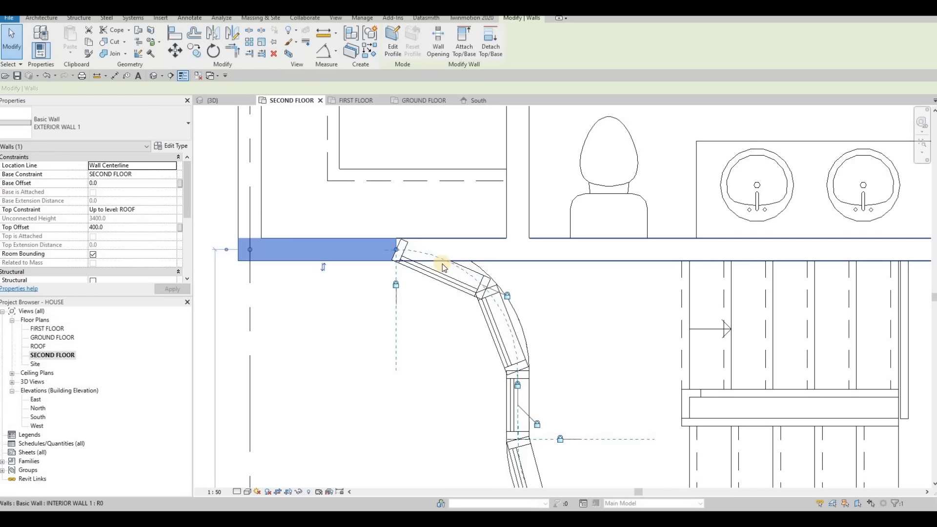
scroll(501, 263, "down", 2)
left_click(223, 102)
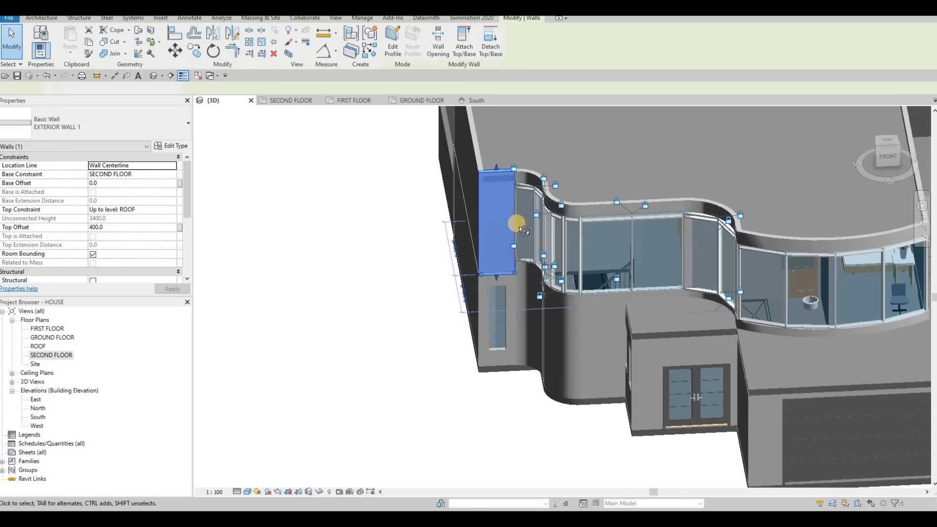
Try to change the two storefront segments of the second curved wall back to the EXTERIOR WALL 1 type
key("Escape")
middle_click_drag(479, 217, 502, 152, "shift")
scroll(494, 189, "up", 5)
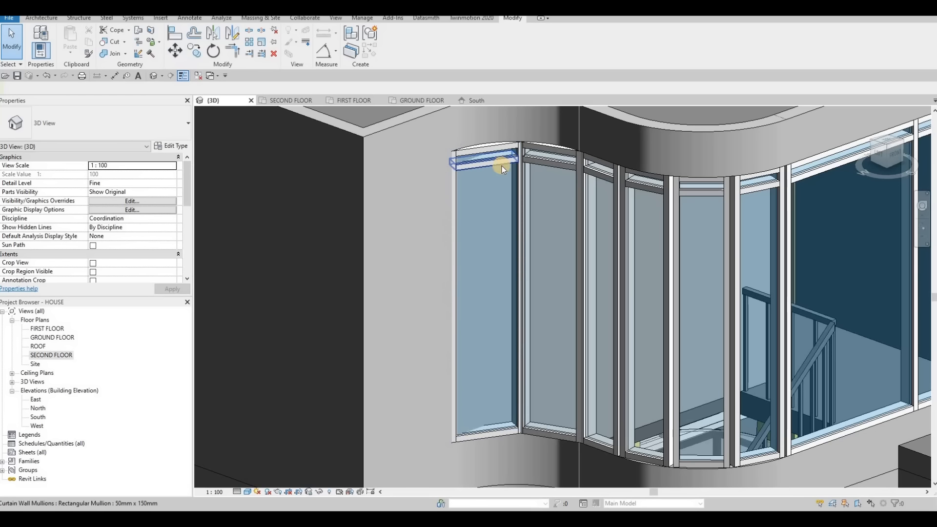
left_click(534, 173)
left_click(533, 174, "ctrl")
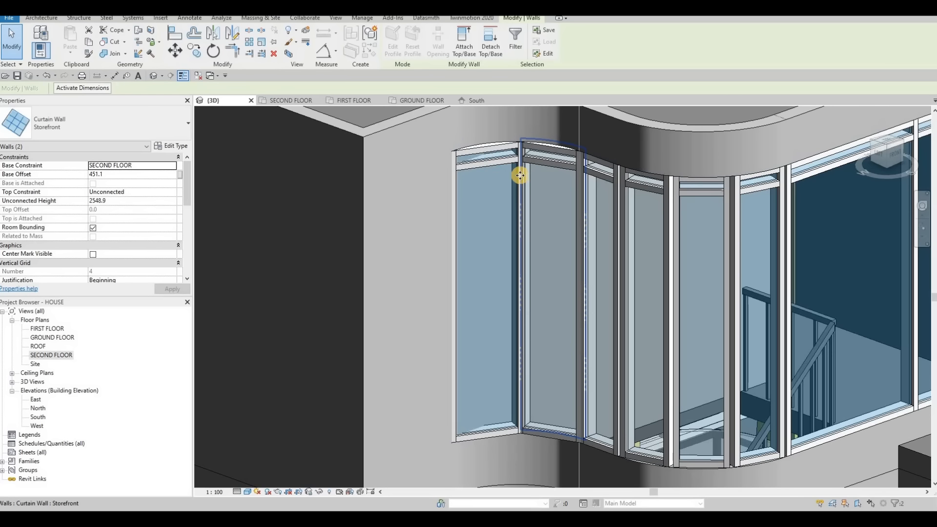
left_click(535, 185)
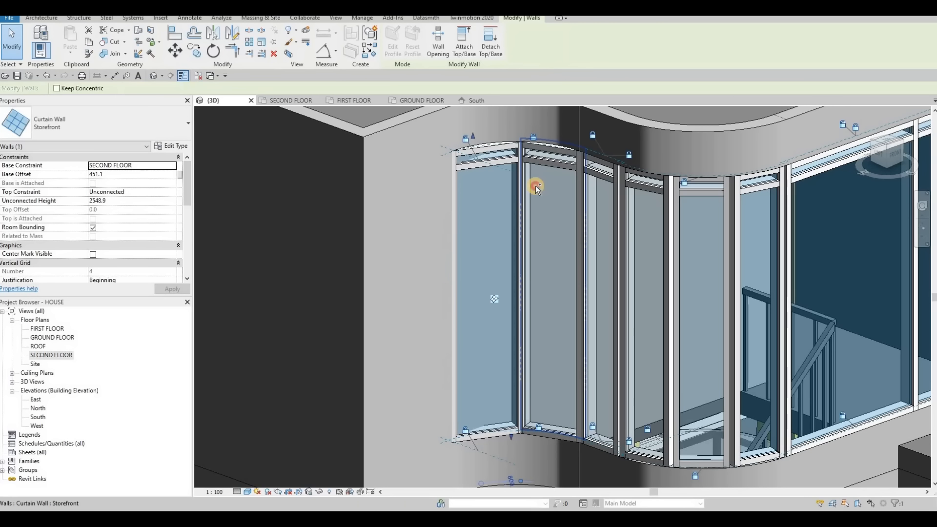
left_click(80, 122)
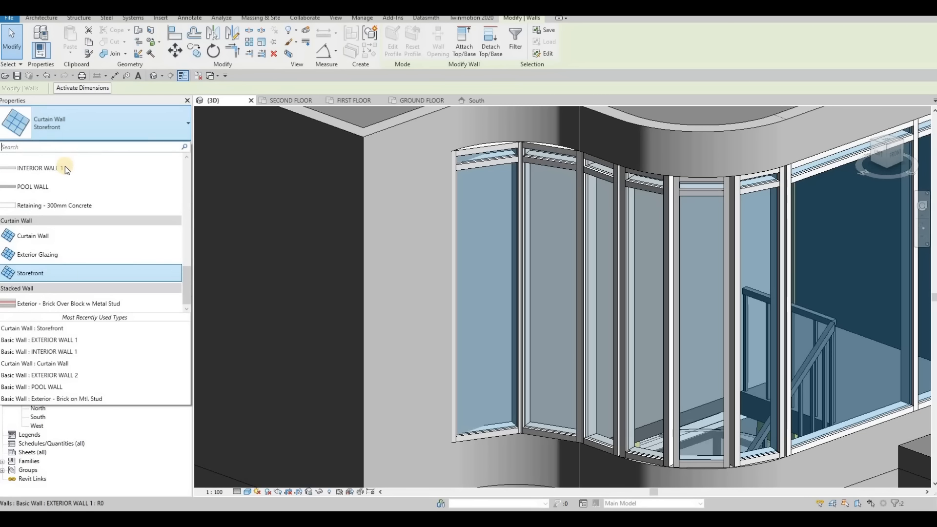
scroll(65, 168, "down", 5)
scroll(57, 212, "up", 3)
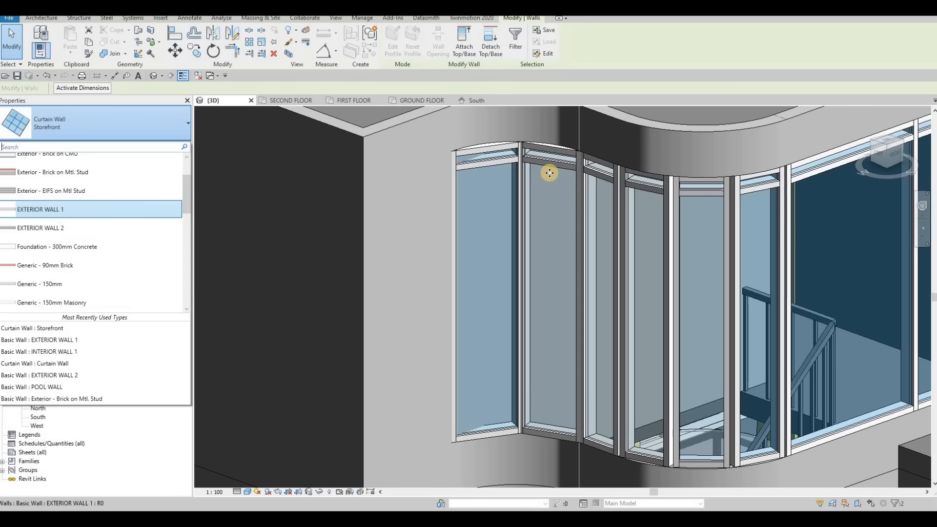
key("Return")
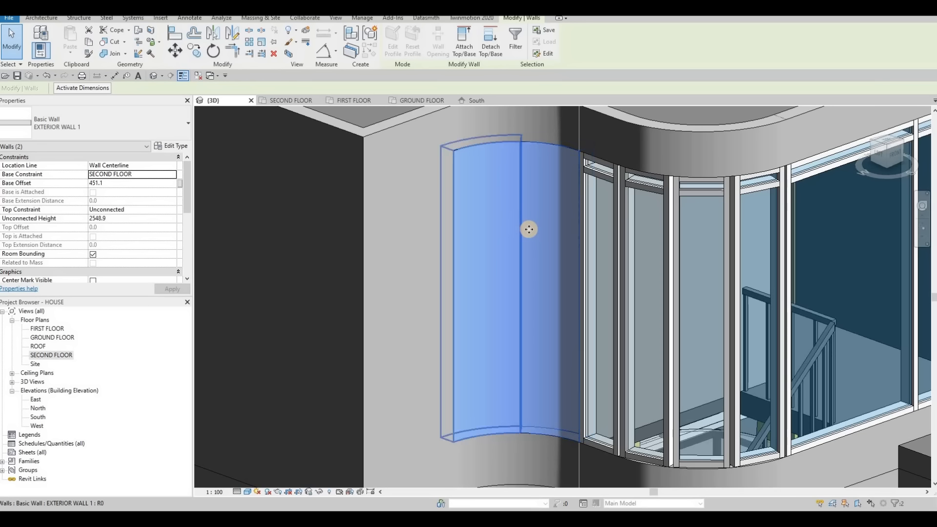
Undo the recent wall type changes on the second curved wall, back to before its conversion to Storefront
key("ctrl+z")
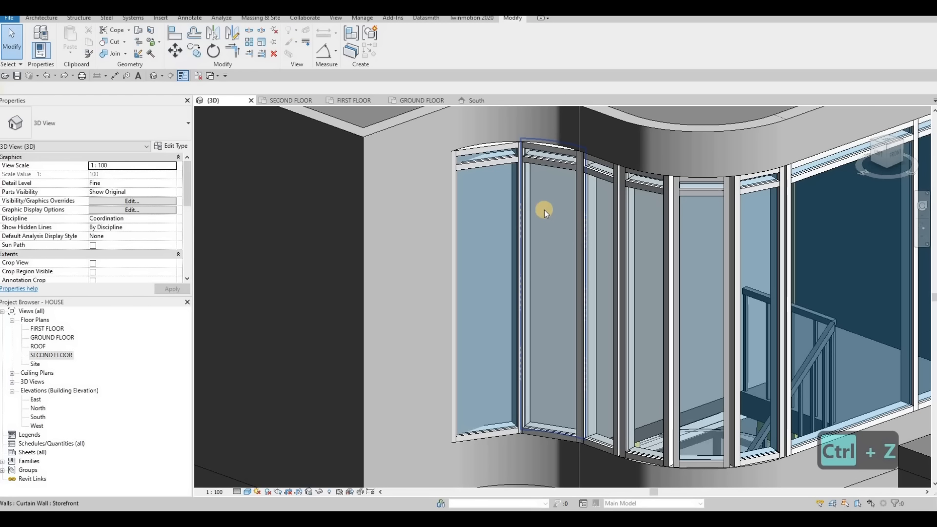
key("ctrl+z")
key("ctrl+z")
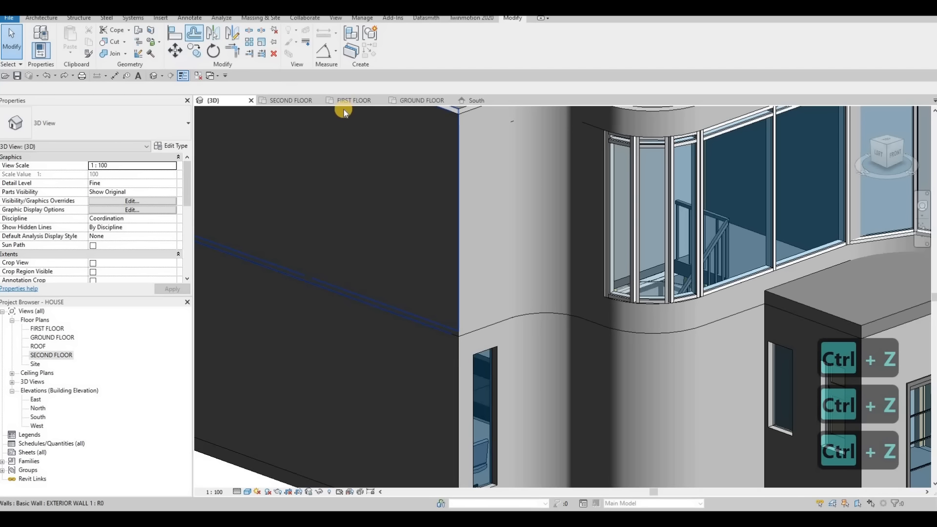
Split the second curved wall vertically into three segments, undoing a misplaced cut
key("s")
key("l")
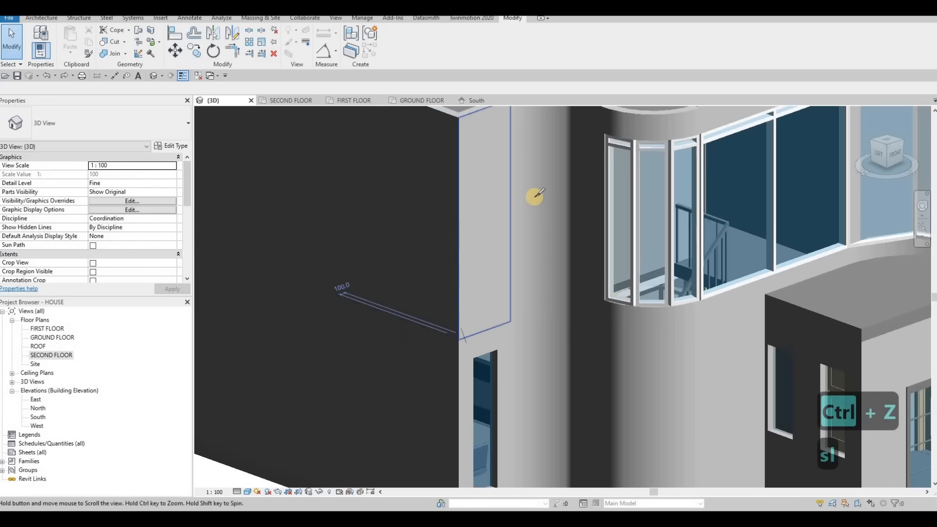
scroll(536, 194, "down", 1)
middle_click_drag(535, 194, 513, 255)
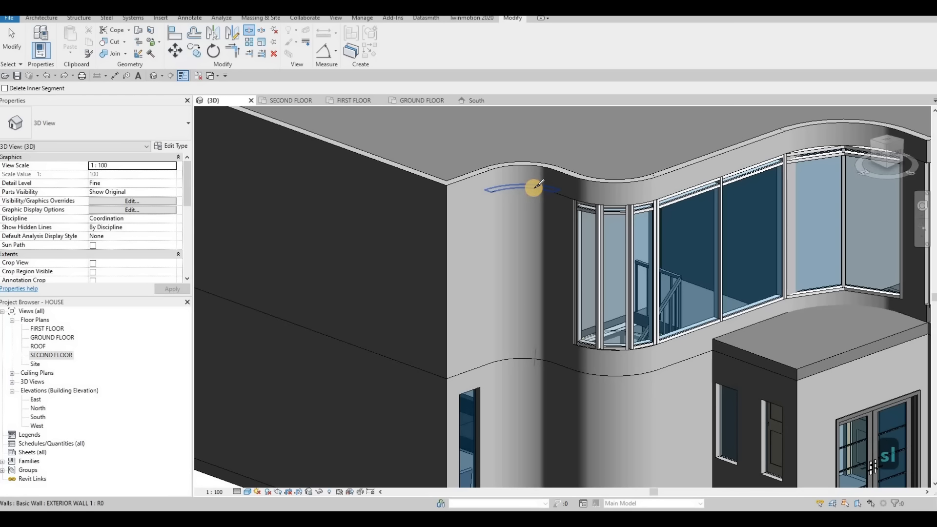
left_click(537, 185)
key("ctrl+z")
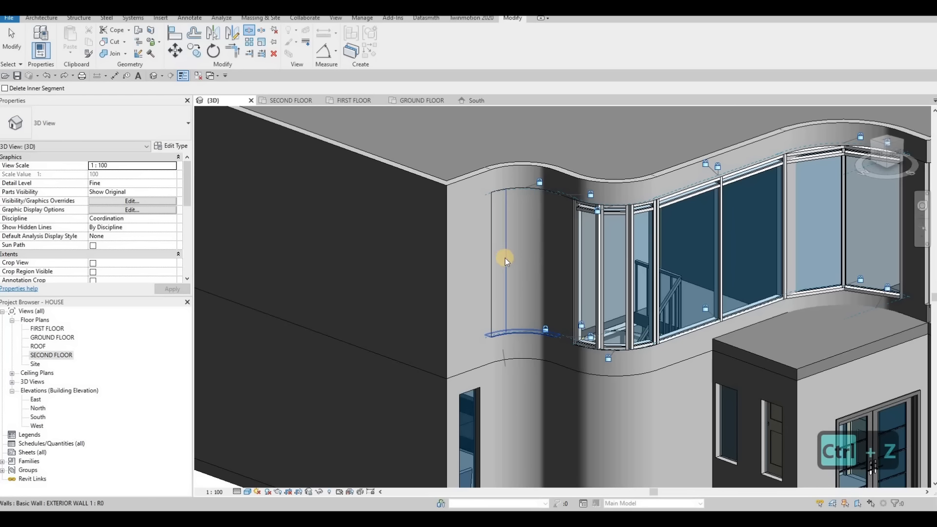
key("Escape")
key("Escape")
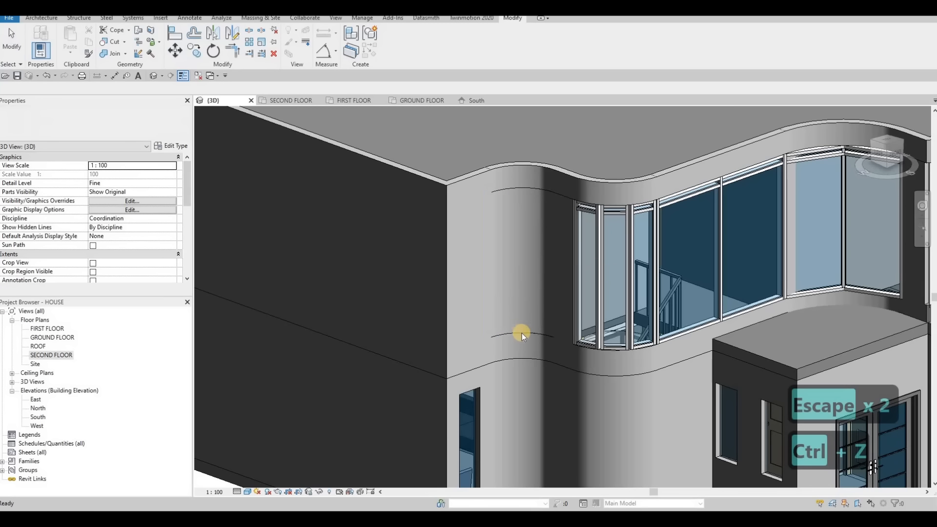
key("s")
key("l")
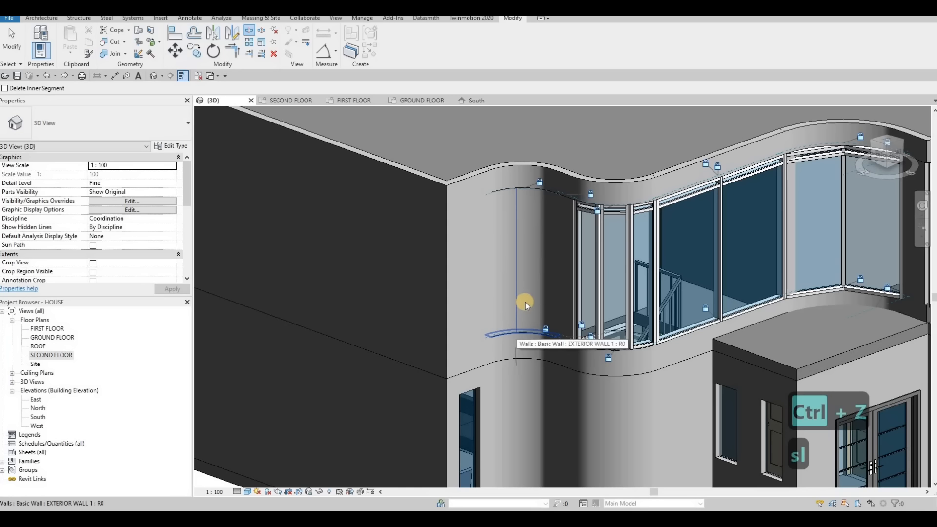
key("Escape")
key("Escape")
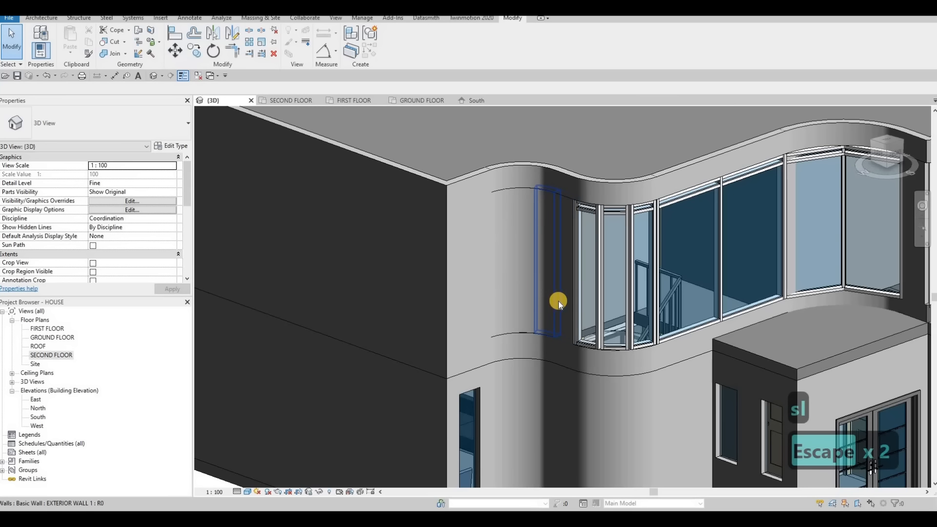
Change the segments of the second curved wall and the adjoining short straight segment to the Storefront curtain wall type
left_click(526, 289)
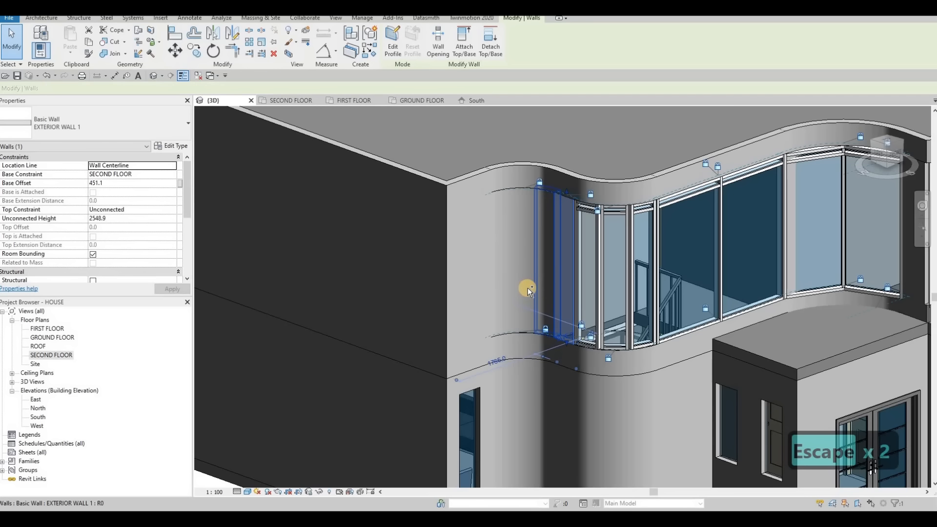
left_click(503, 289, "ctrl")
left_click(242, 206, "ctrl")
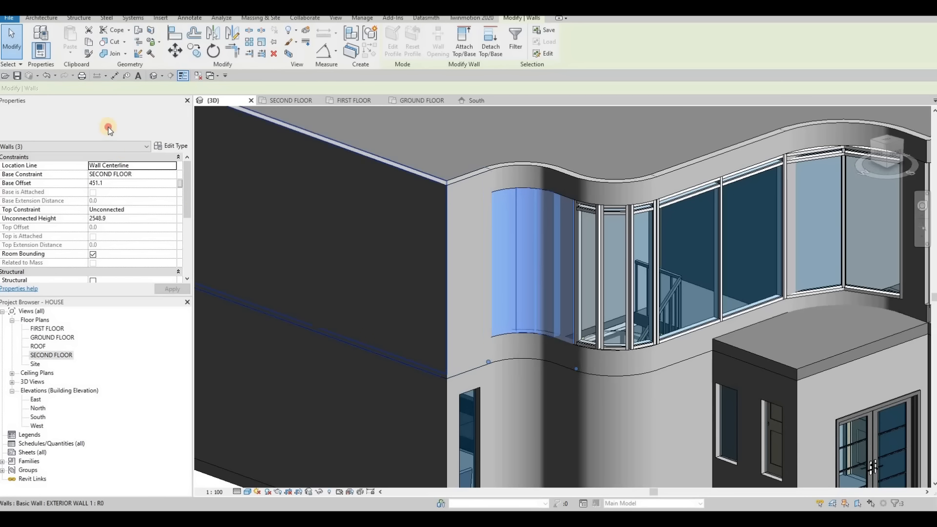
left_click(95, 127)
scroll(74, 271, "down", 5)
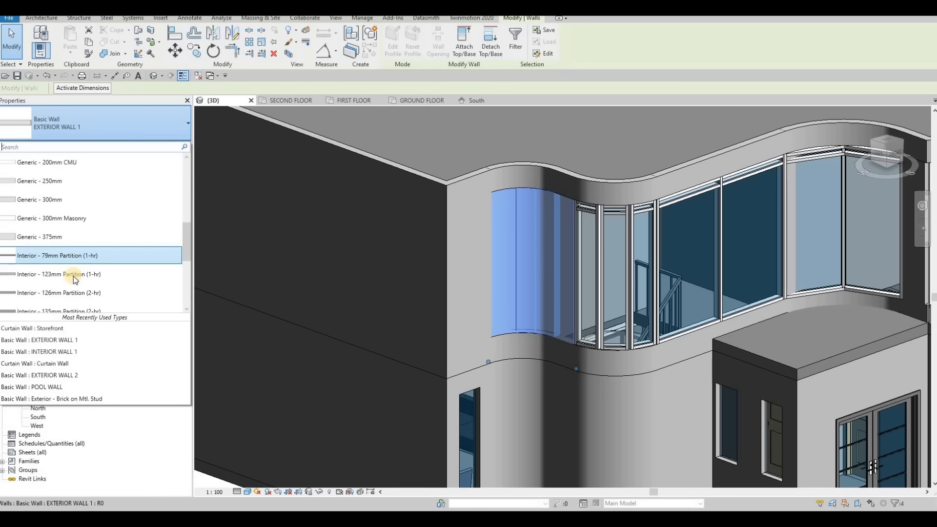
scroll(59, 281, "down", 3)
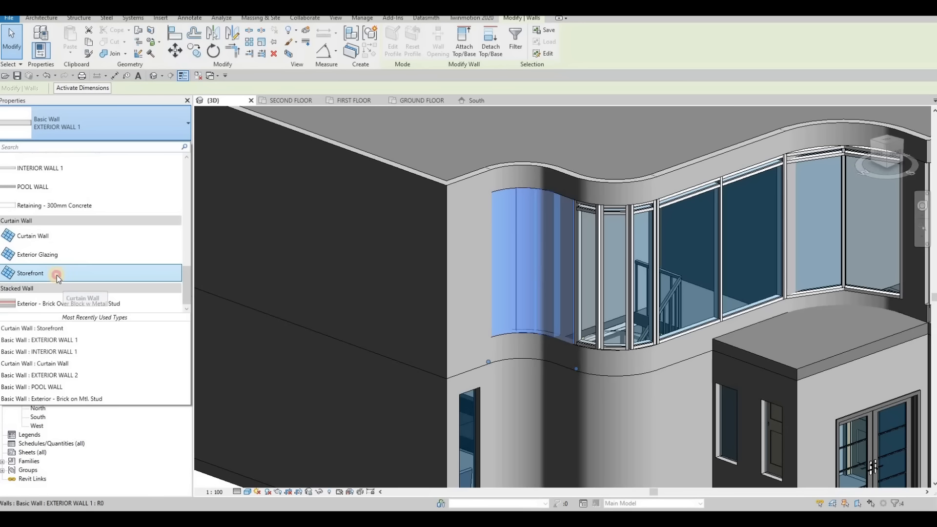
key("Escape")
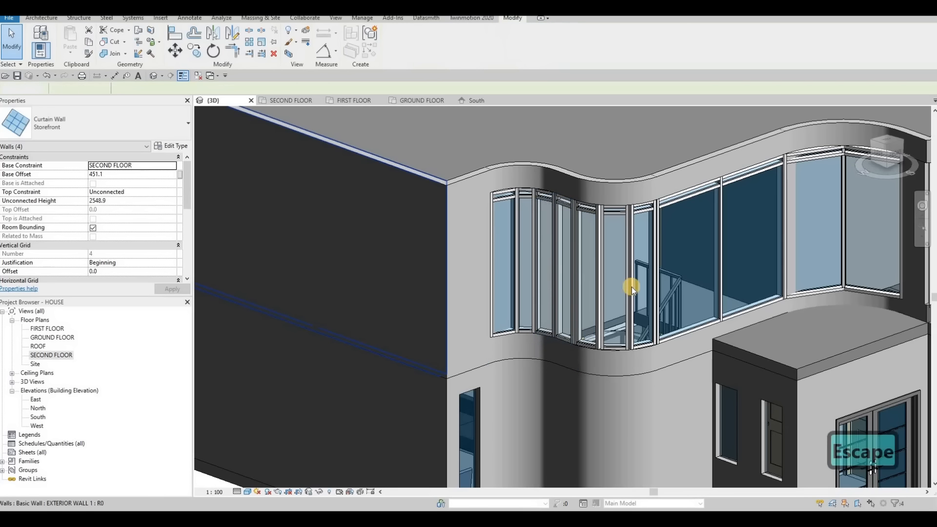
Delete the upper horizontal mullions above the narrow pane and the first wide pane of the straight storefront
scroll(655, 259, "down", 4)
middle_click_drag(618, 247, 604, 226, "shift")
scroll(605, 227, "up", 4)
left_click(605, 226)
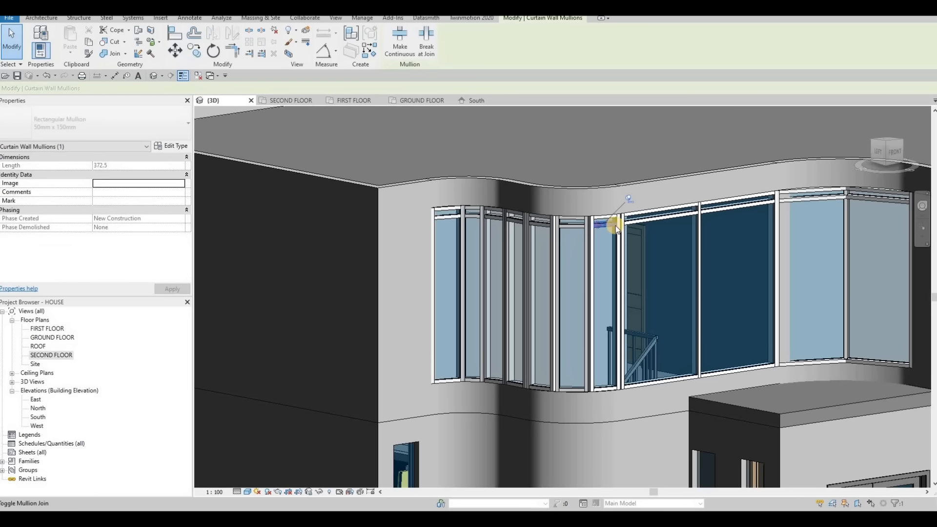
key("Delete")
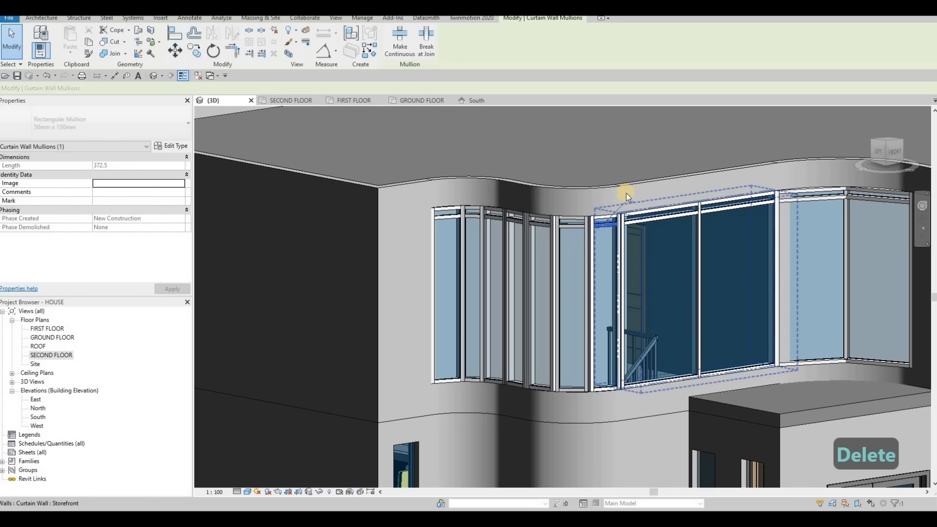
scroll(626, 193, "up", 2)
key("Delete")
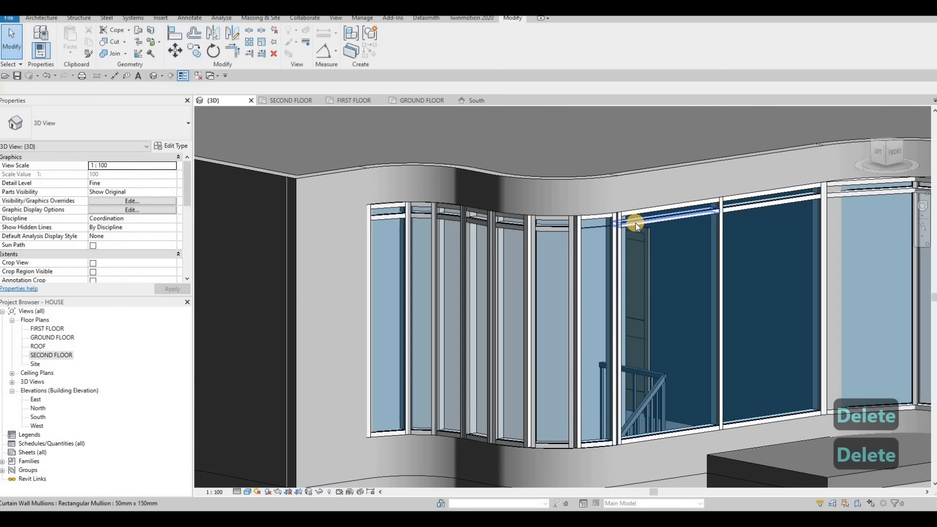
left_click(636, 222)
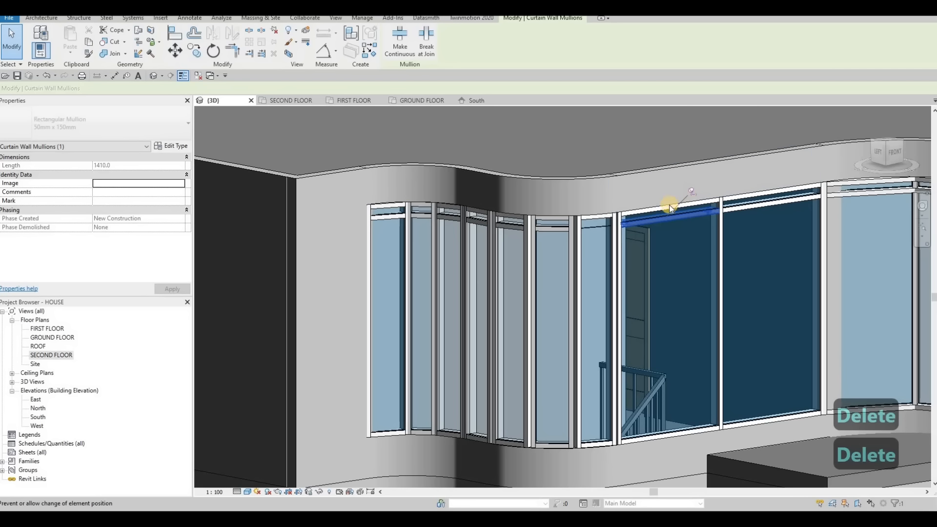
key("Delete")
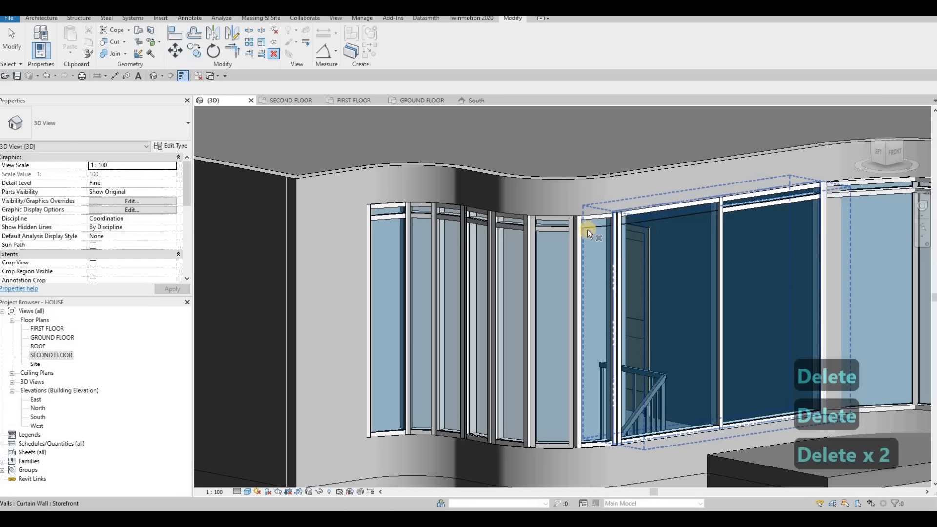
Delete the upper horizontal mullion above the second wide pane of the straight storefront
scroll(555, 233, "up", 2)
scroll(555, 233, "up", 2)
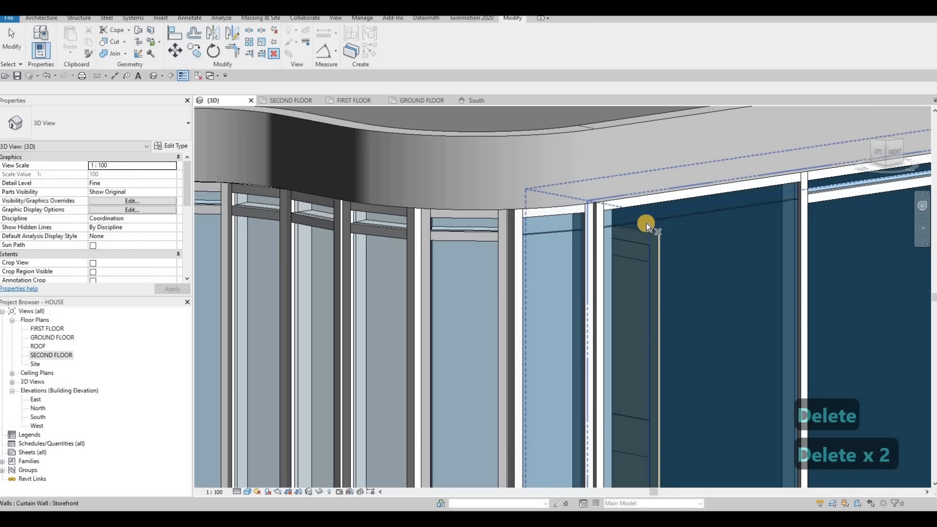
scroll(646, 223, "down", 1)
middle_click_drag(810, 202, 647, 222)
scroll(668, 220, "up", 3)
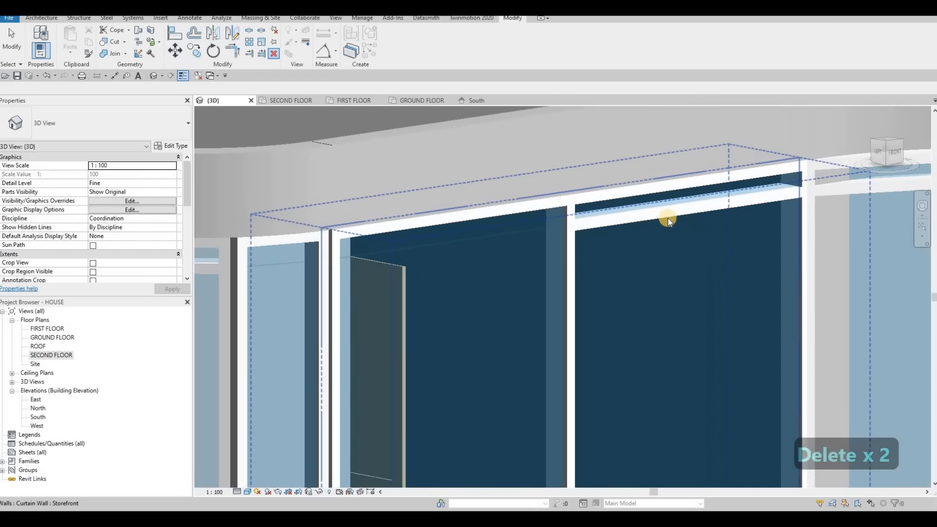
key("Escape")
key("Escape")
left_click(668, 217)
key("Delete")
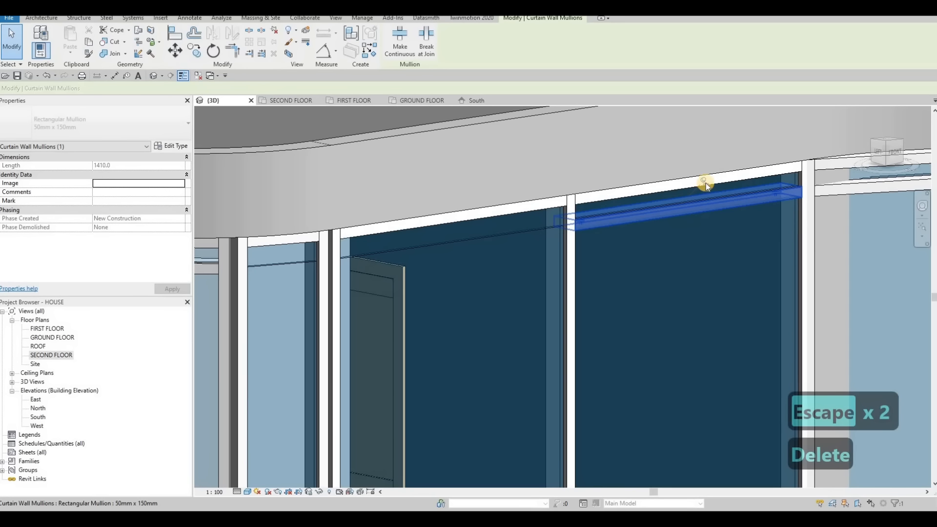
key("Delete")
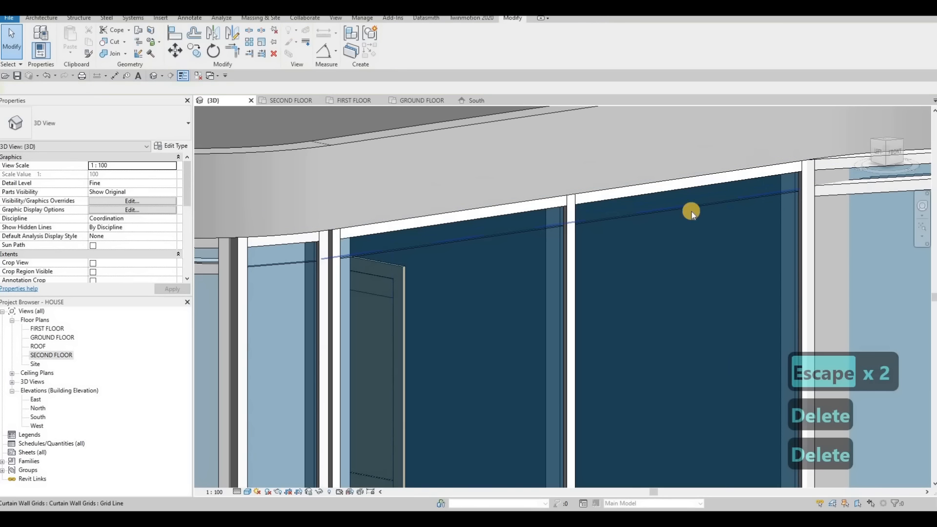
Delete the upper horizontal mullions from both panes of the curved storefront beyond the straight one
middle_click_drag(872, 194, 703, 206)
left_click(711, 207)
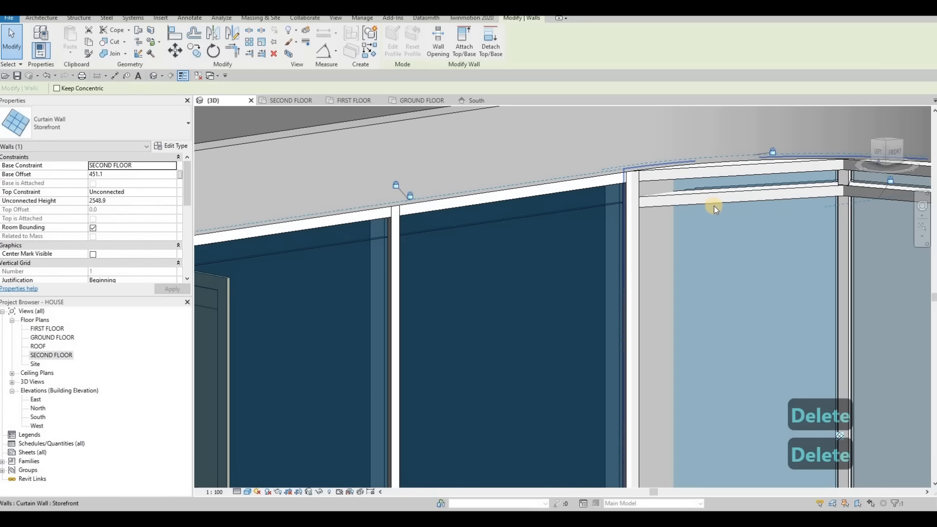
key("Escape")
left_click(762, 166)
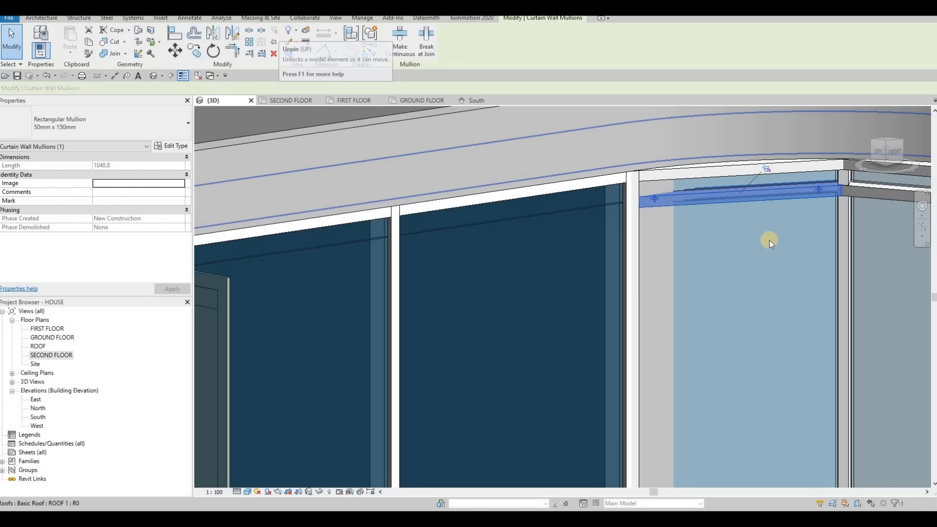
middle_click_drag(813, 184, 485, 158)
key("Delete")
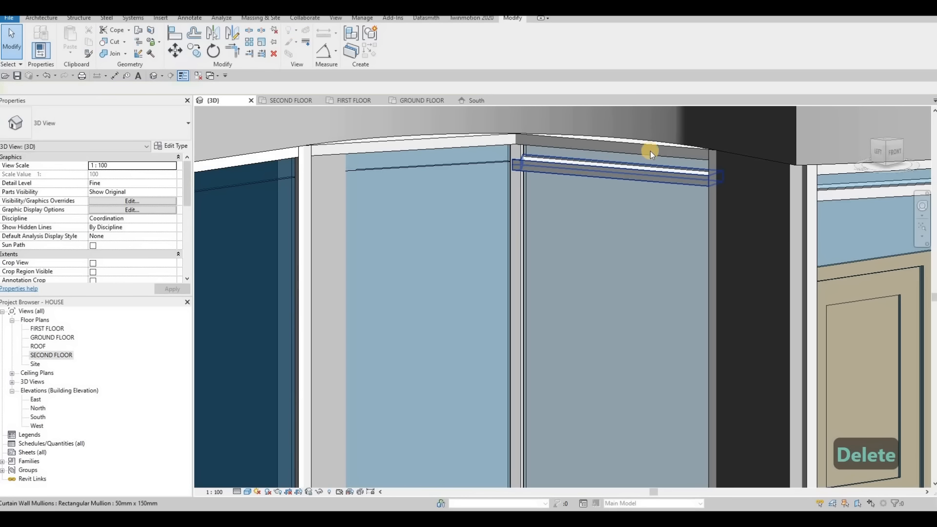
left_click(642, 144)
key("Delete")
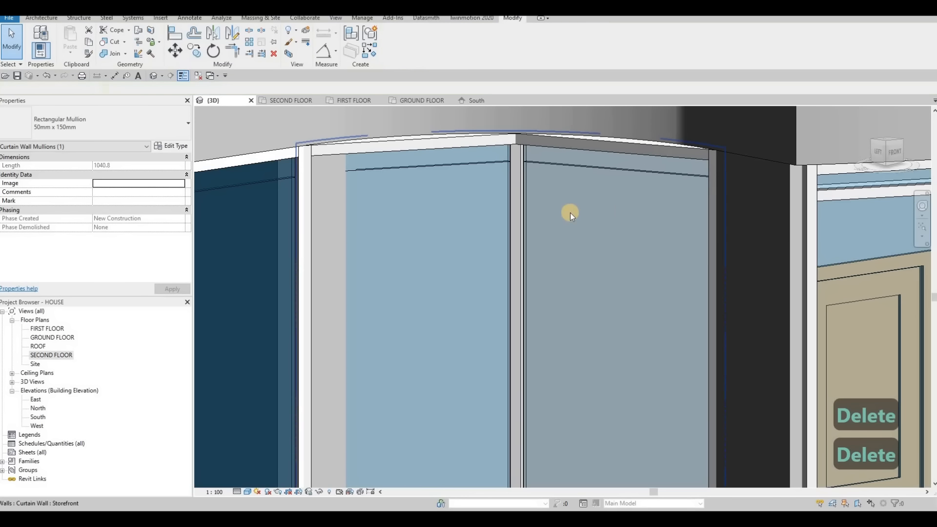
Delete the upper horizontal mullions above the first two panes of the large curved storefront, starting beside the door
middle_click_drag(570, 213, 648, 184, "shift")
left_click(632, 212)
key("Delete")
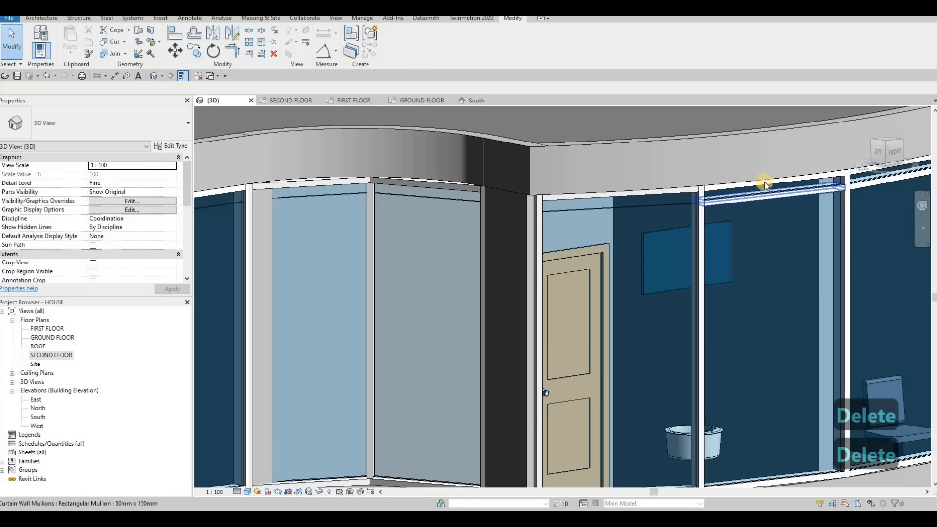
left_click(769, 183)
key("Delete")
Delete the upper horizontal mullions above the last two panes of the large curved storefront
middle_click_drag(822, 188, 526, 213)
scroll(526, 213, "down", 2)
left_click(599, 195)
left_click(601, 179)
key("Delete")
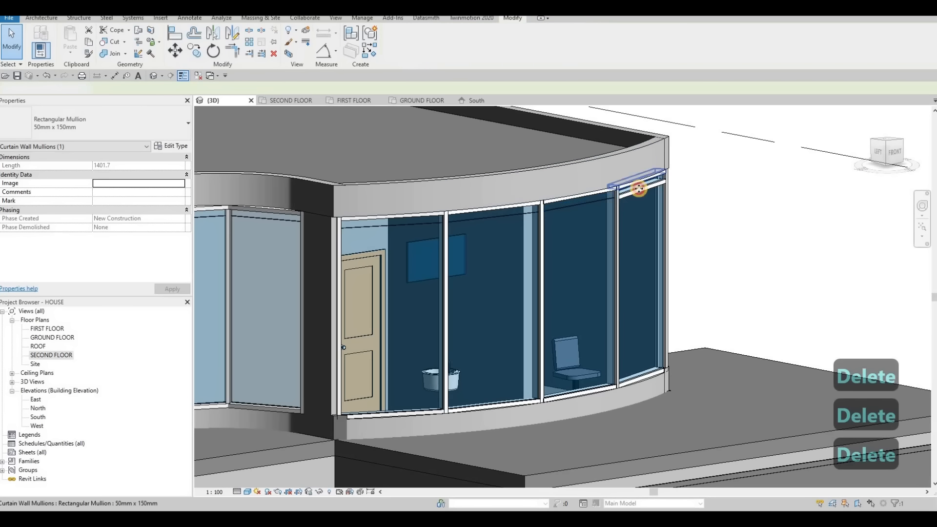
left_click(653, 179)
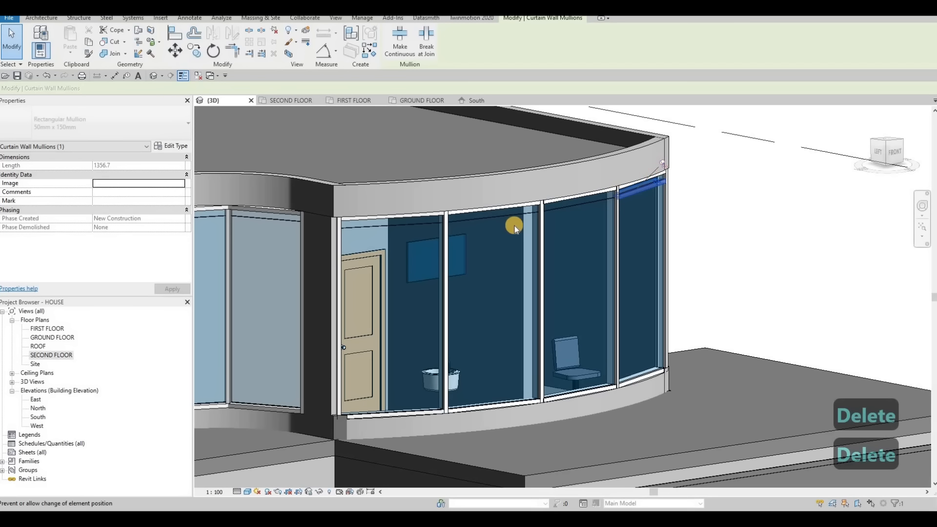
key("Delete")
Delete the upper horizontal mullions from the narrow curved panes closest to the straight storefront, working toward the far end
middle_click_drag(424, 226, 672, 188)
scroll(672, 188, "down", 2)
middle_click_drag(296, 211, 502, 204)
left_click(501, 203)
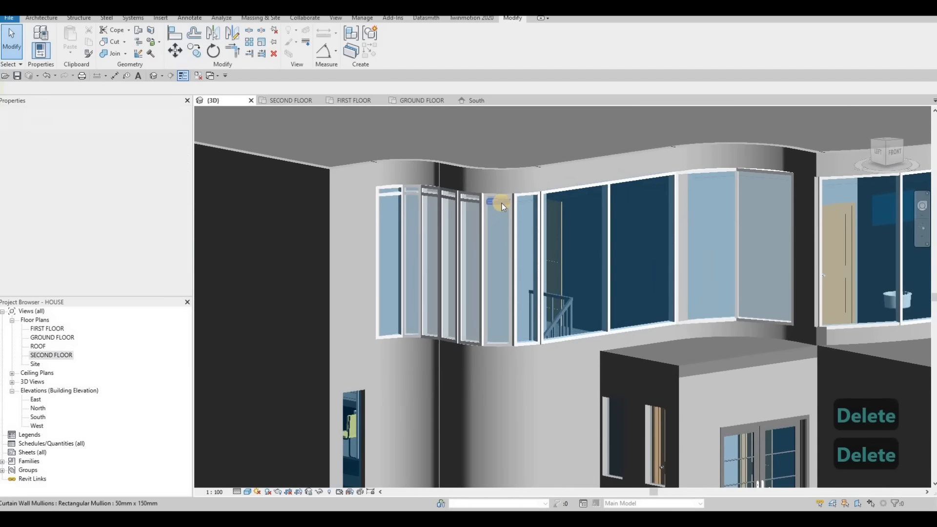
scroll(502, 203, "up", 2)
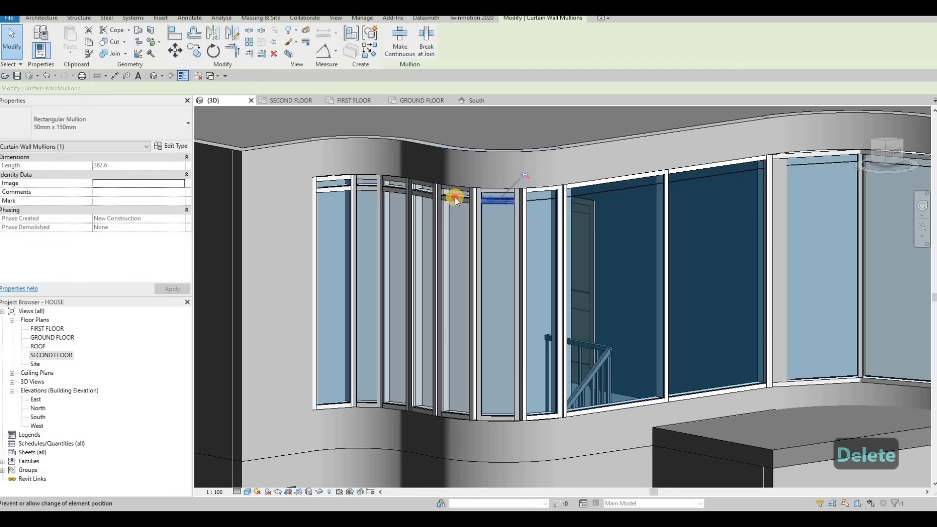
key("Delete")
left_click(422, 196)
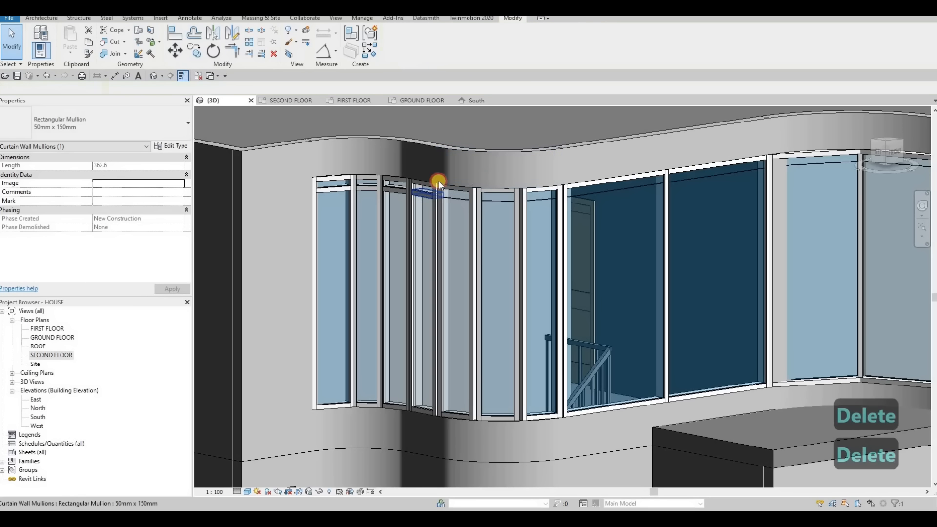
left_click(389, 185)
key("Delete")
Delete the upper horizontal mullions from the remaining narrow panes at the far end of the curved storefronts
left_click(420, 168)
key("Delete")
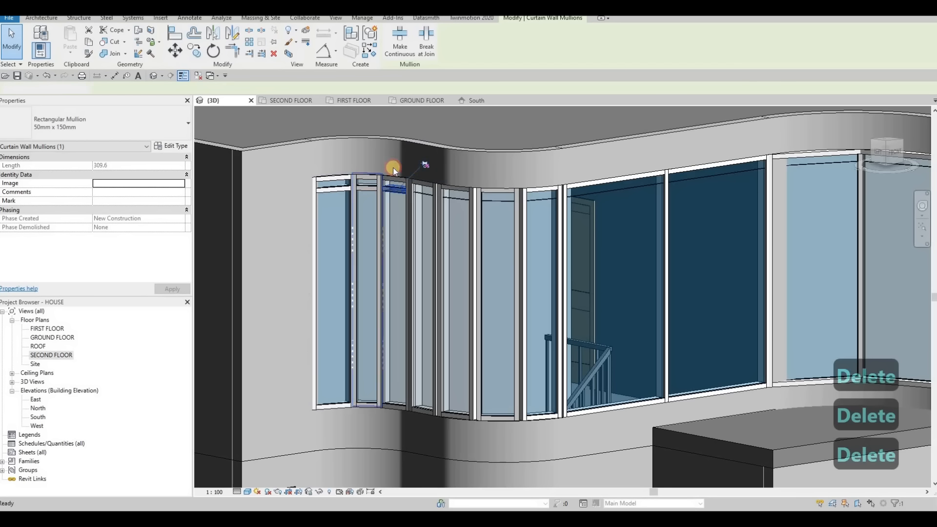
left_click(344, 190)
left_click(359, 158)
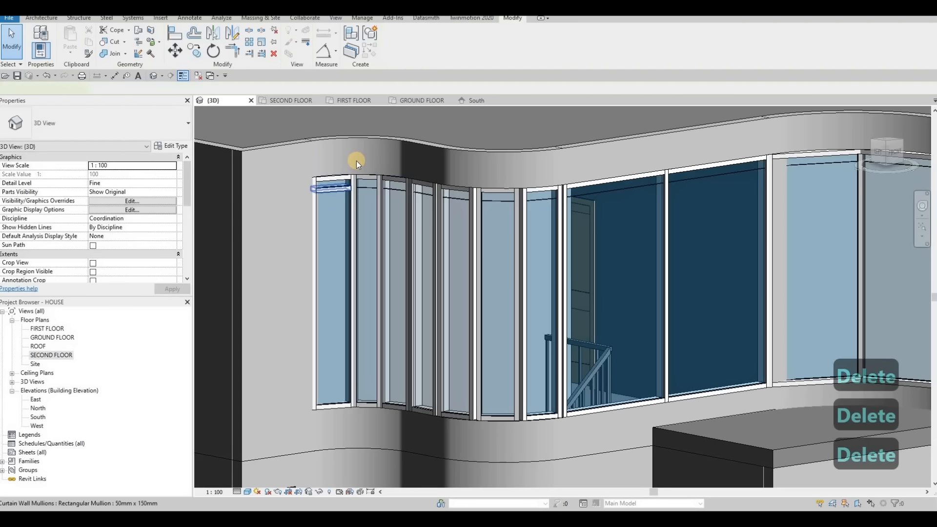
left_click(370, 186)
key("Delete")
Delete the leftover upper horizontal curtain grid line from the straight storefront
scroll(371, 191, "down", 5)
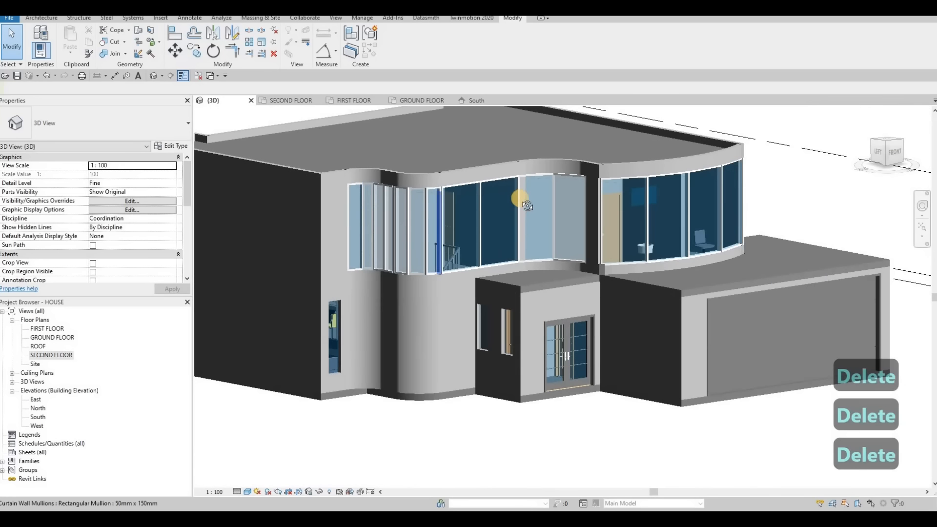
mouse_move(521, 199)
middle_mouse_down("shift")
mouse_move(479, 180)
mouse_move(517, 202)
middle_mouse_up("shift")
scroll(517, 202, "up", 5)
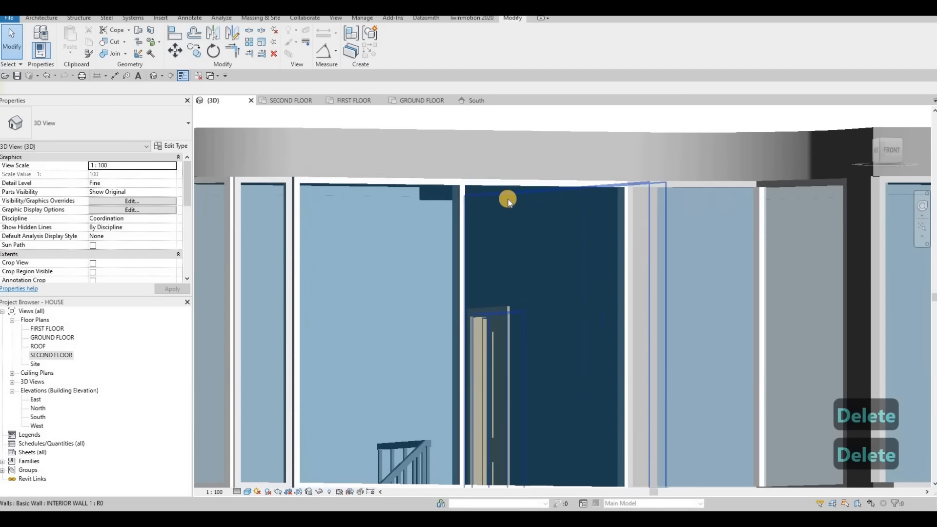
left_click(510, 197)
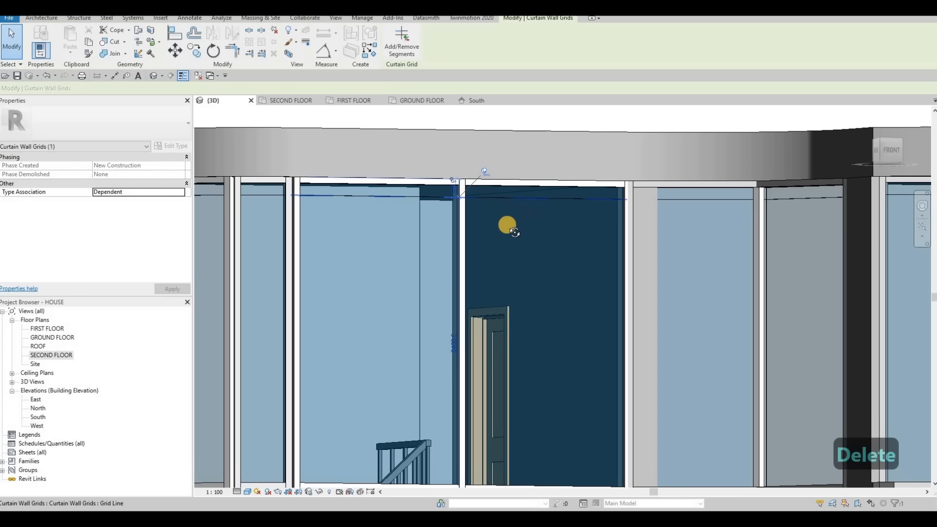
middle_click_drag(515, 232, 486, 186, "shift")
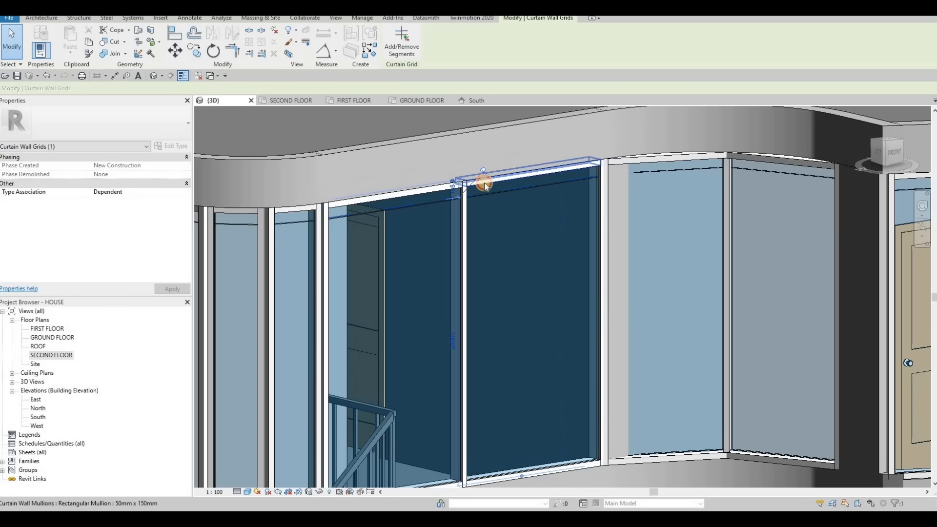
key("Delete")
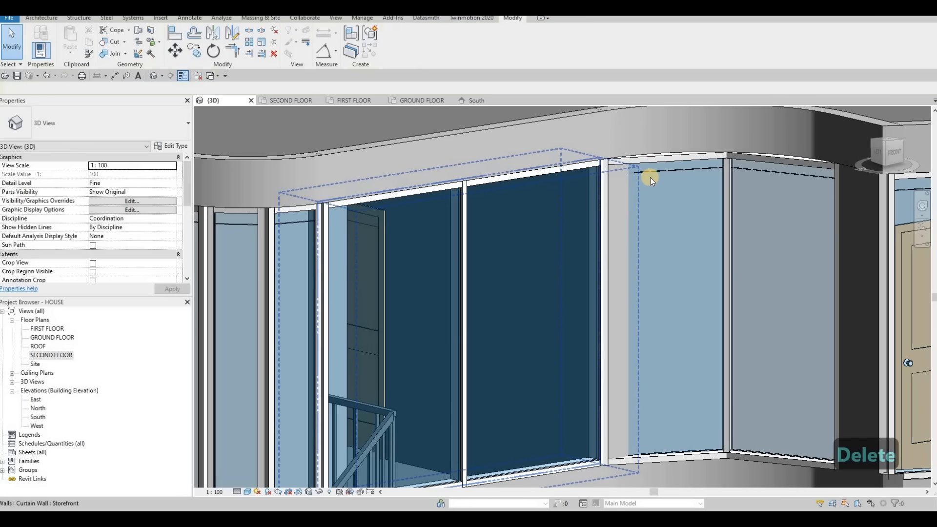
Delete the upper horizontal curtain grid lines from the two-pane curved storefront and the large curved storefront beside it
left_click(747, 152)
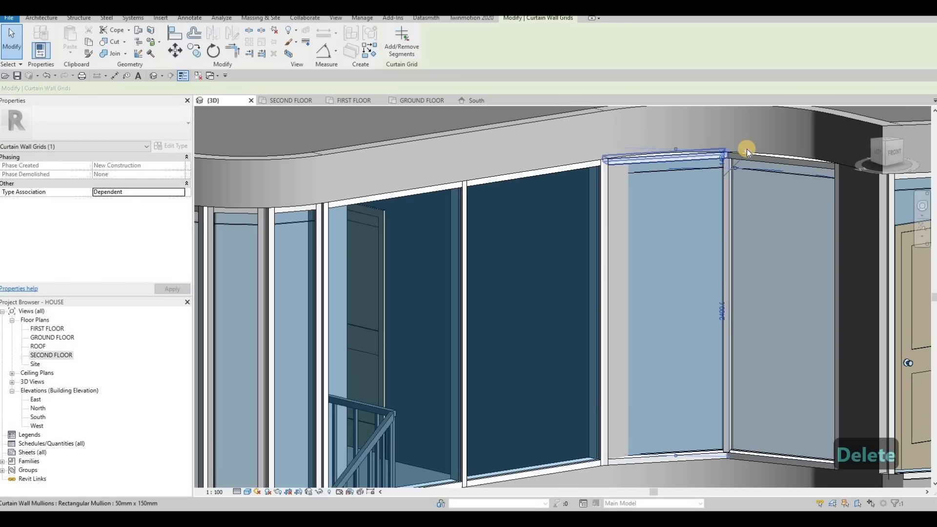
key("Delete")
middle_click_drag(600, 174, 618, 174, "shift")
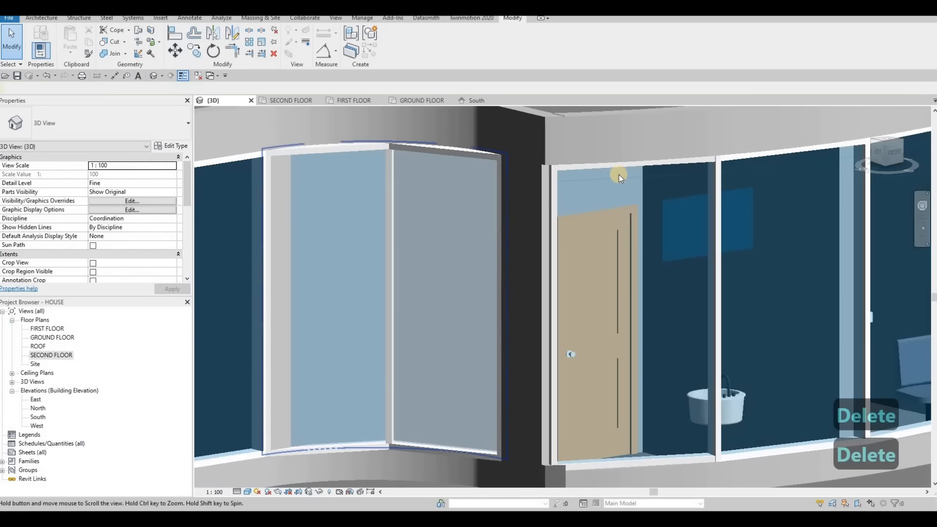
left_click(635, 178)
middle_click_drag(864, 127, 657, 111)
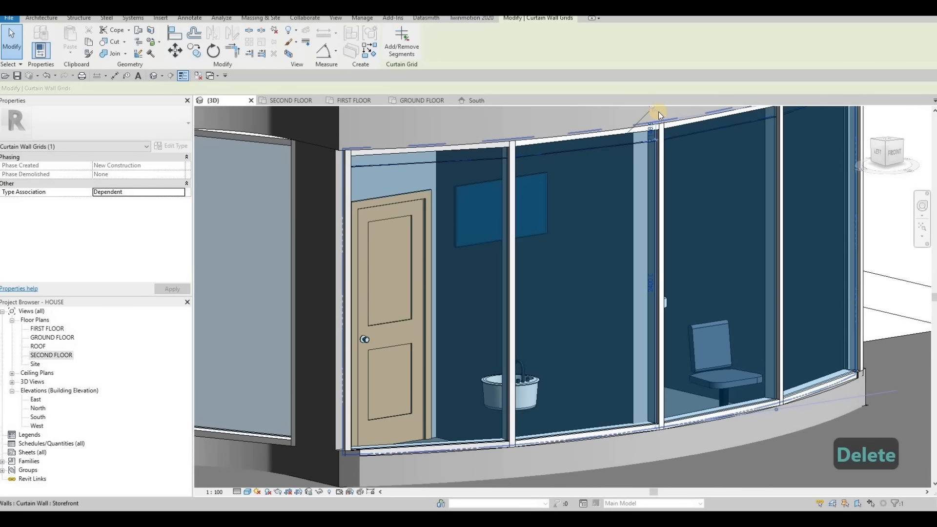
key("Delete")
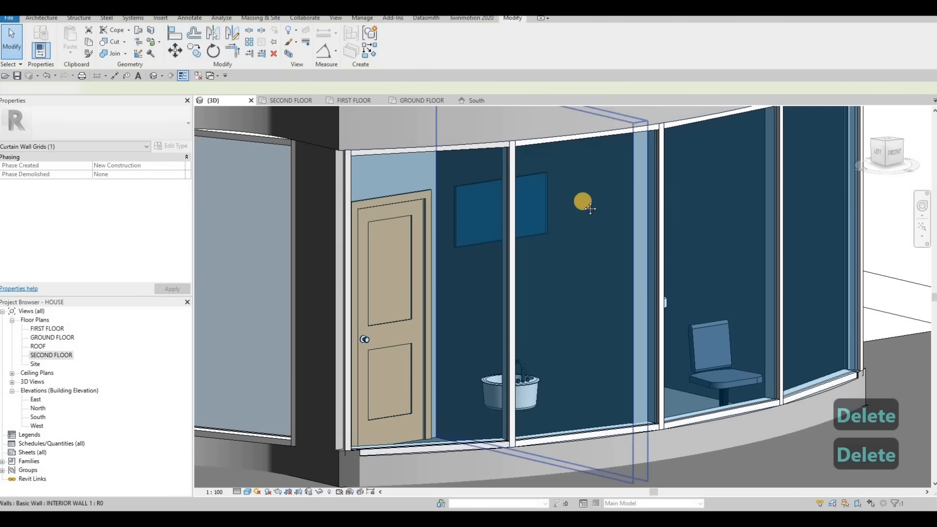
Delete the upper horizontal curtain grid lines from the two narrow panes next to the straight storefront
middle_click_drag(582, 201, 547, 239)
scroll(478, 207, "down", 1)
middle_click_drag(479, 207, 732, 190)
scroll(600, 181, "down", 1)
middle_click_drag(600, 181, 775, 175)
scroll(573, 178, "up", 1)
scroll(506, 178, "down", 2)
scroll(506, 179, "up", 1)
left_click(536, 161)
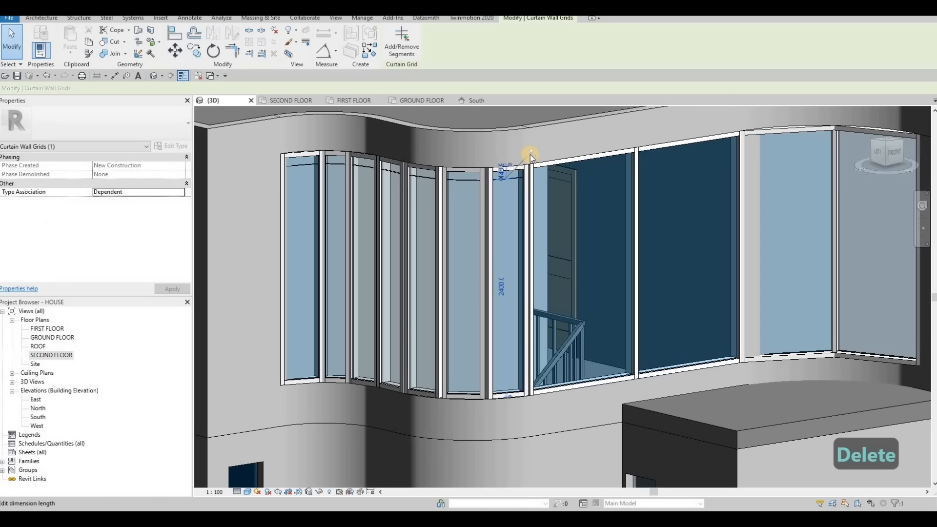
key("Delete")
left_click(493, 160)
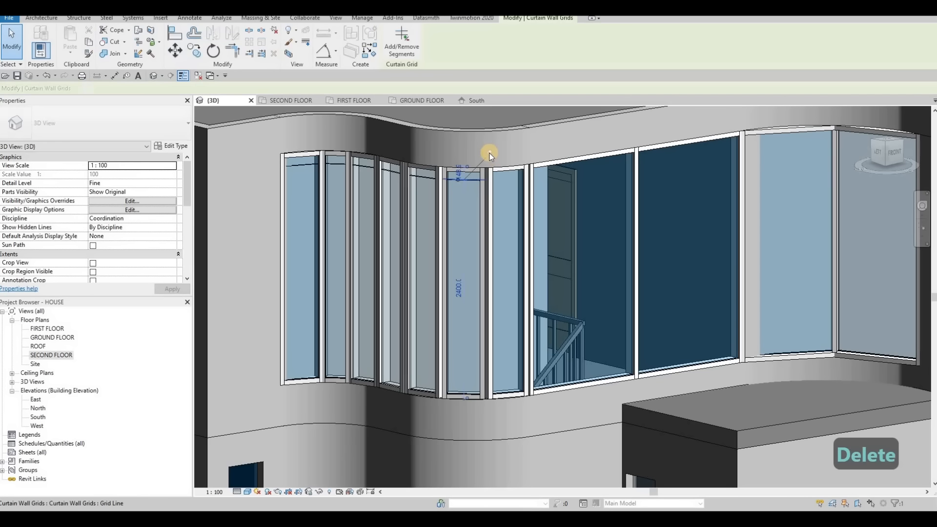
left_click(428, 178)
key("Delete")
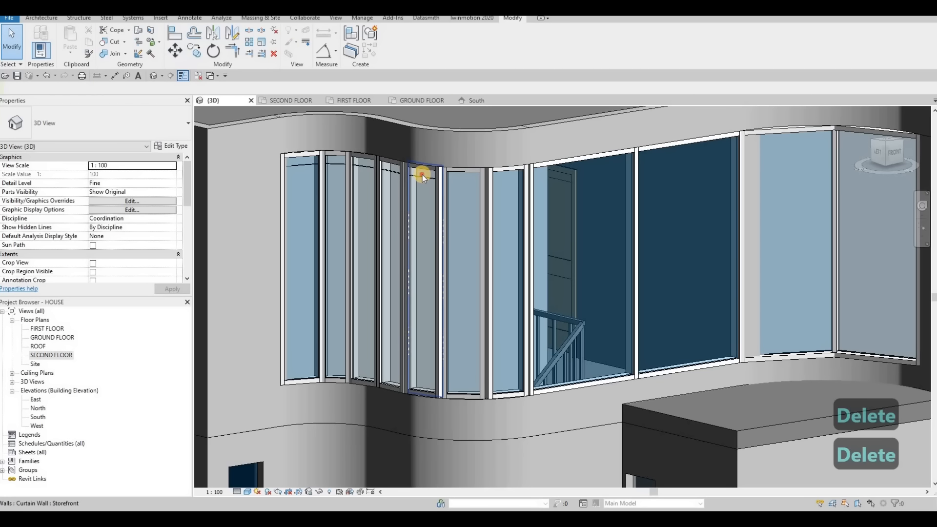
Delete the upper horizontal curtain grid lines from the next four narrow panes of the curved storefronts
left_click(423, 175)
key("Delete")
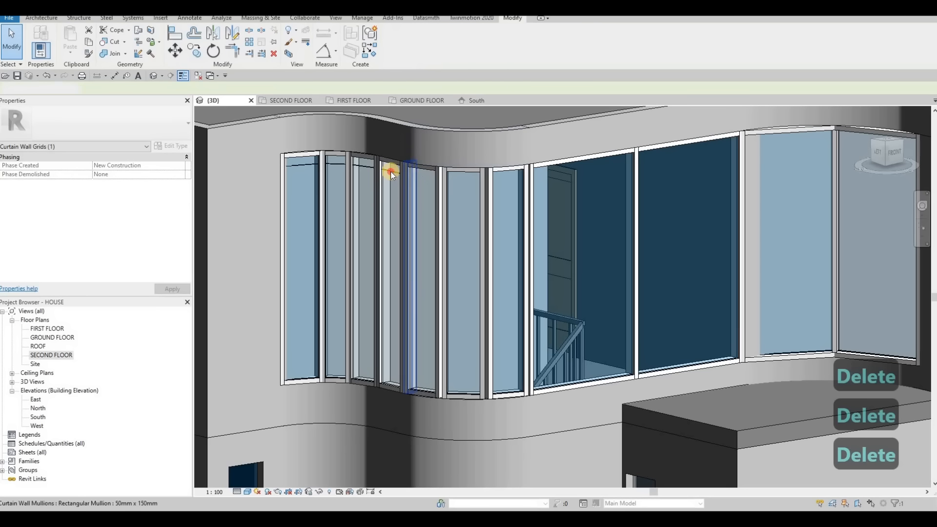
left_click(393, 157)
key("Delete")
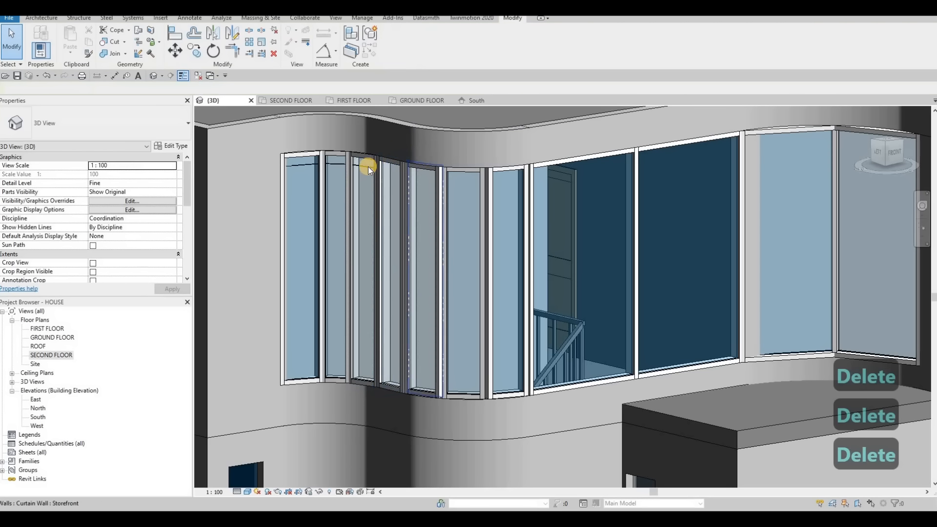
left_click(390, 142)
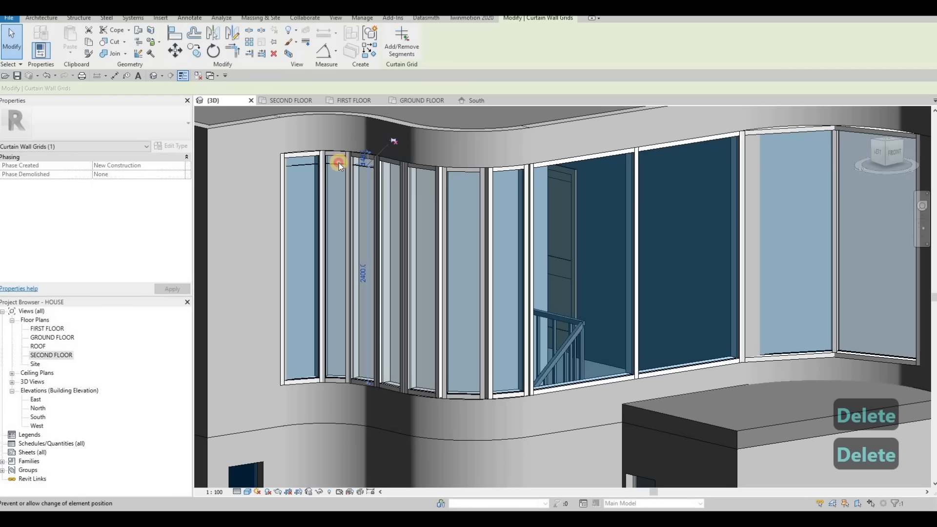
key("Delete")
left_click(358, 138)
key("Delete")
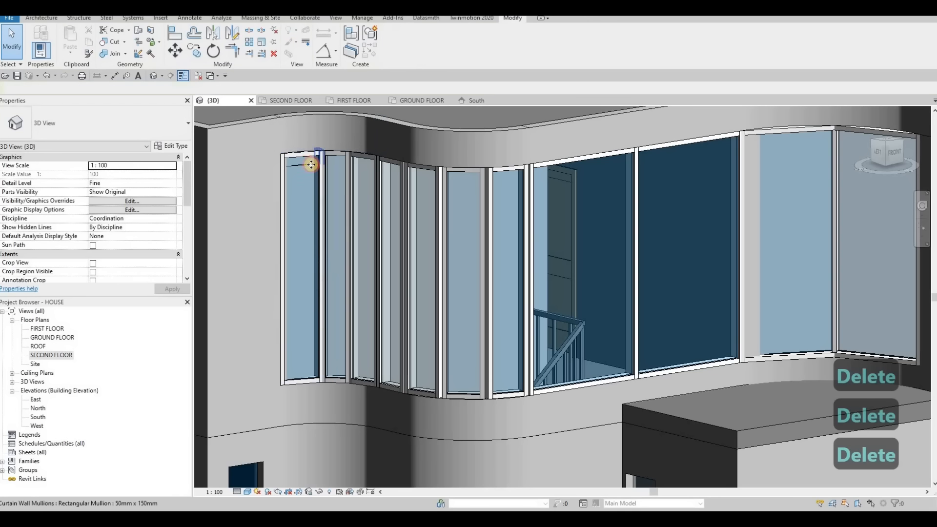
Dismiss the save reminder and delete the upper horizontal curtain grid line from the narrow pane at the far end
left_click(310, 171)
key("Escape")
key("Escape")
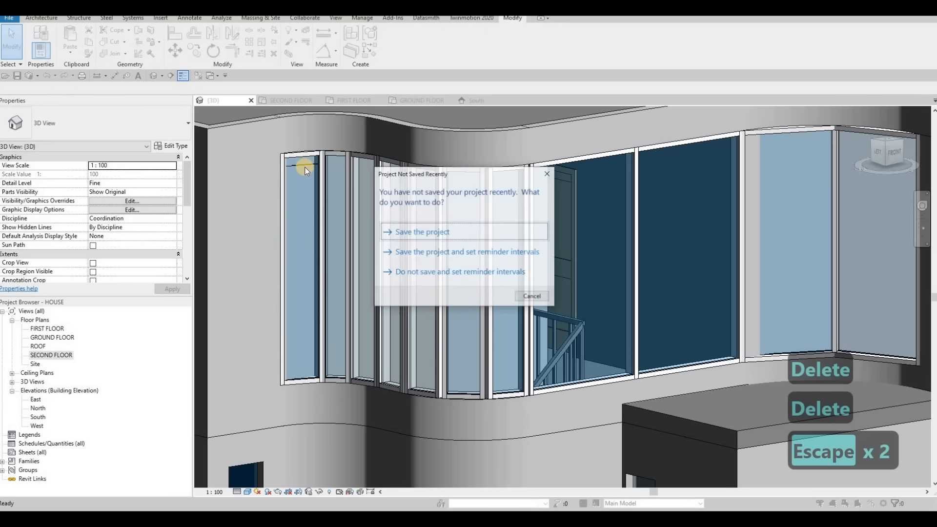
key("Escape")
left_click(302, 163)
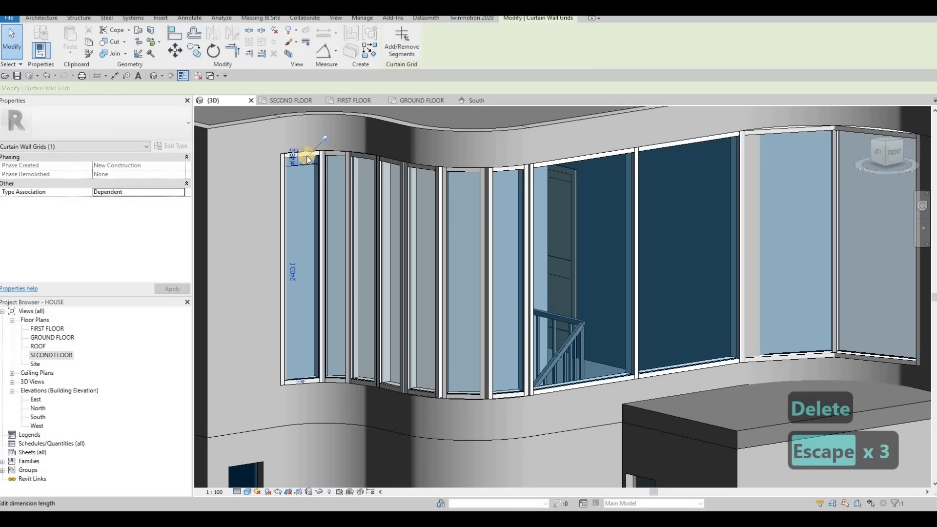
key("Delete")
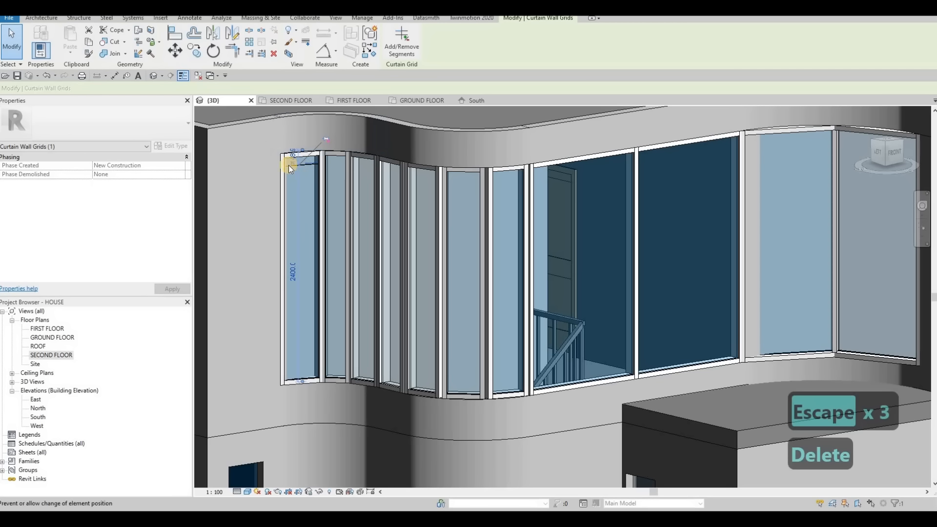
key("Delete")
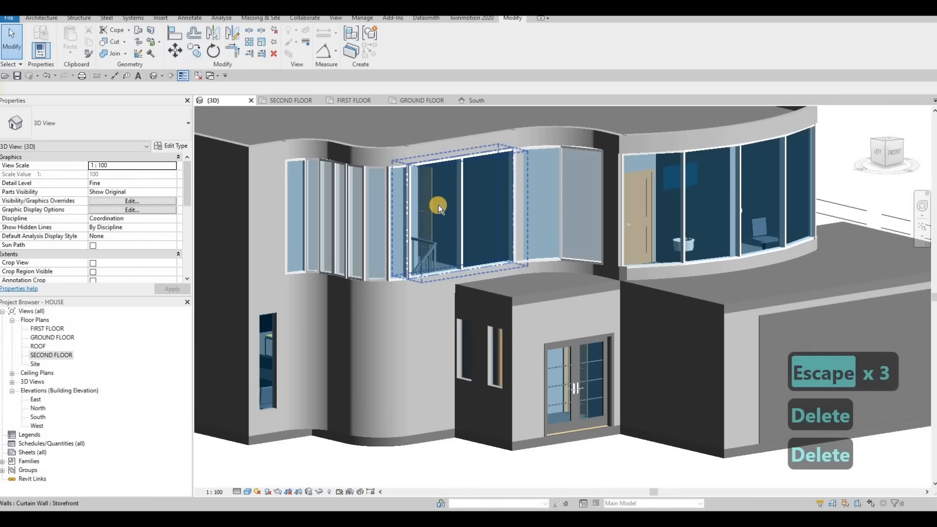
Change the two-pane curved storefront between the straight storefront and the large curved one to the basic wall type EXTERIOR WALL 1
middle_click_drag(438, 204, 549, 163, "shift")
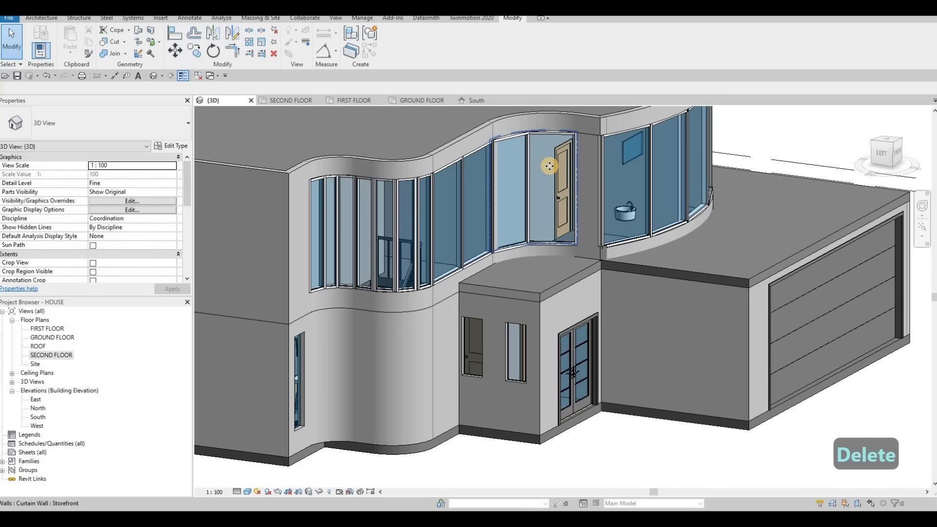
left_click(551, 136)
key("Escape")
key("Escape")
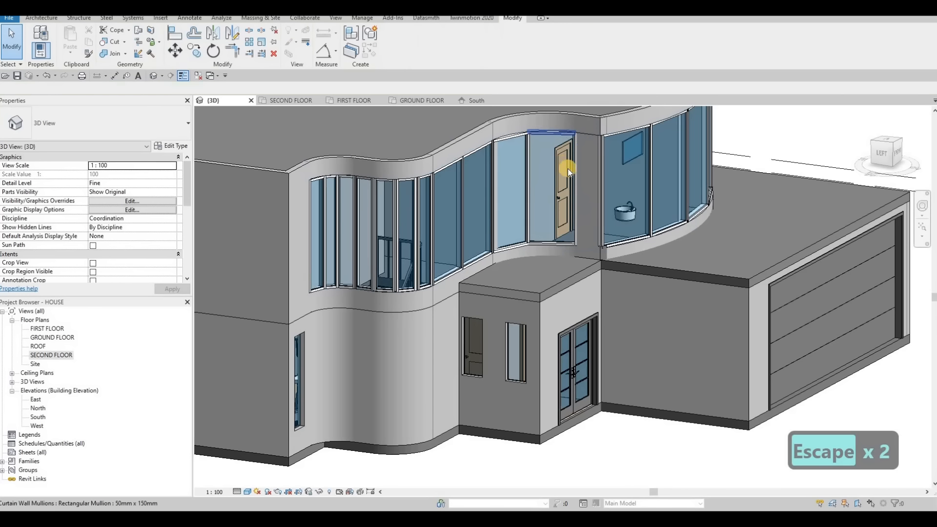
key("Tab")
key("Tab")
key("Tab")
left_click(561, 130)
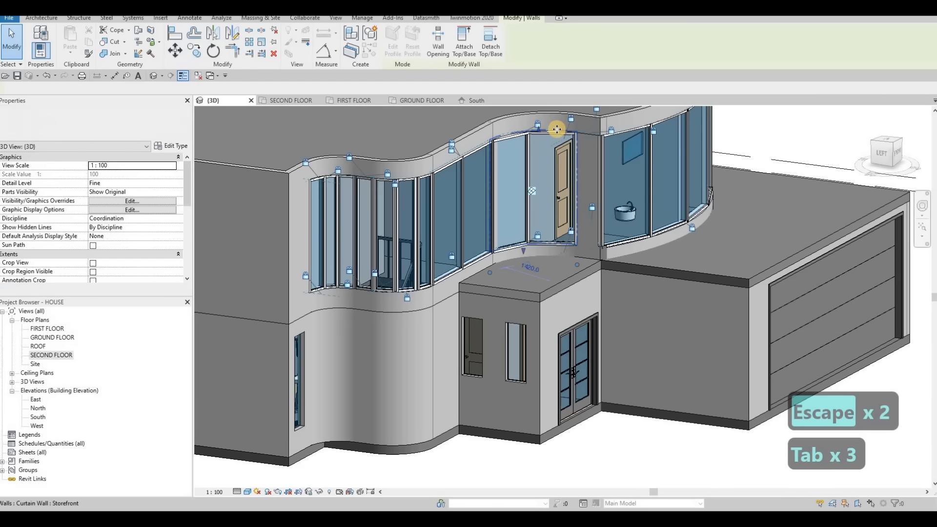
left_click(96, 123)
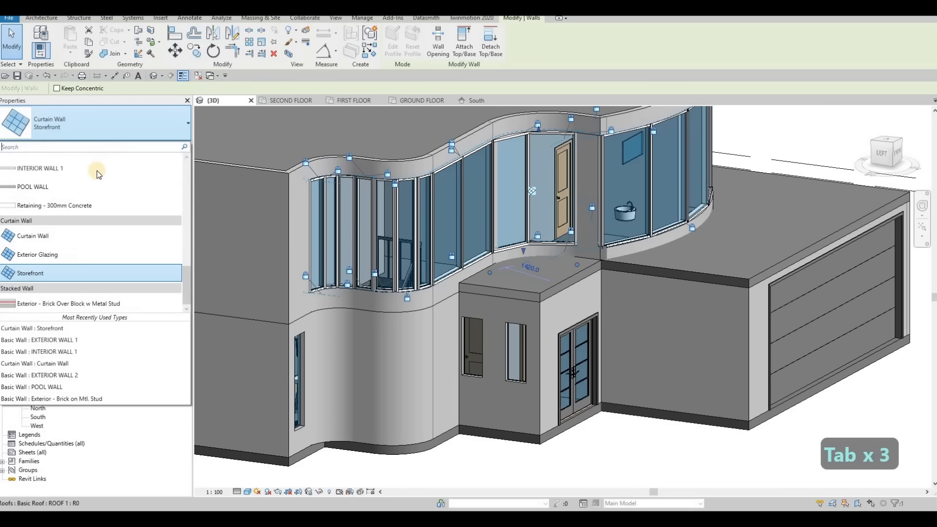
scroll(97, 173, "up", 3)
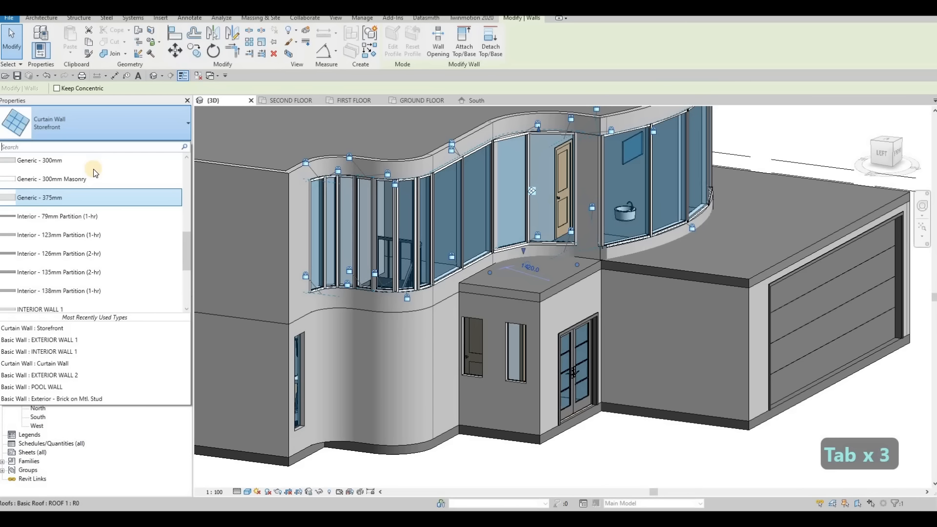
scroll(93, 169, "up", 1)
scroll(74, 222, "up", 3)
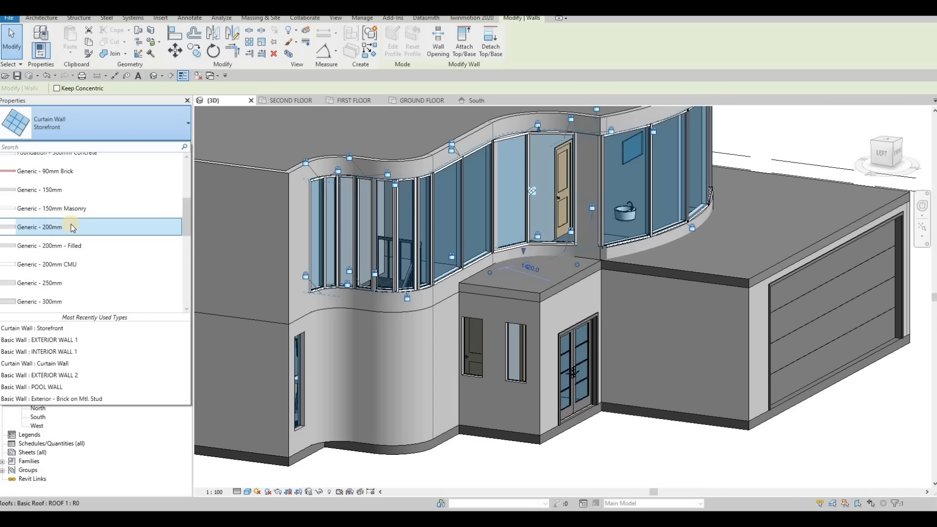
scroll(71, 224, "up", 3)
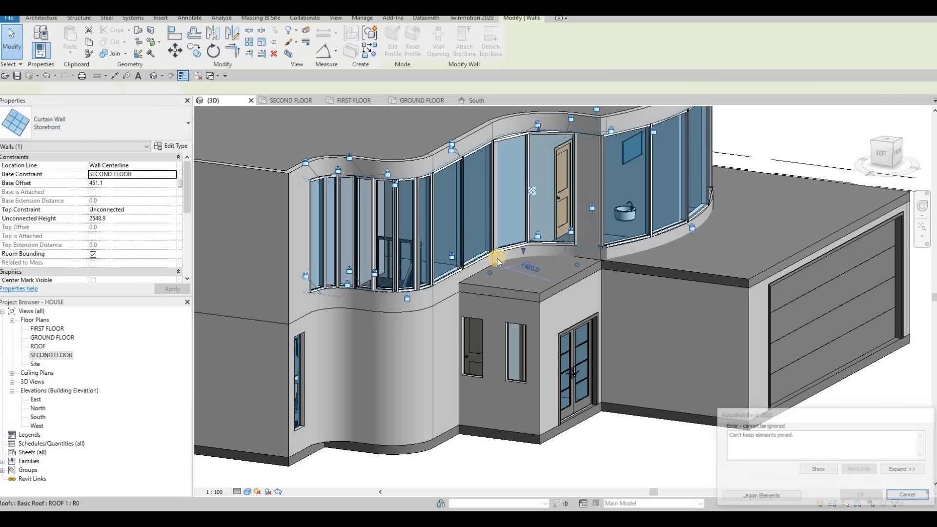
Unjoin the elements that block the curved segment's wall type change and clear the selection
key("Escape")
key("Escape")
key("Escape")
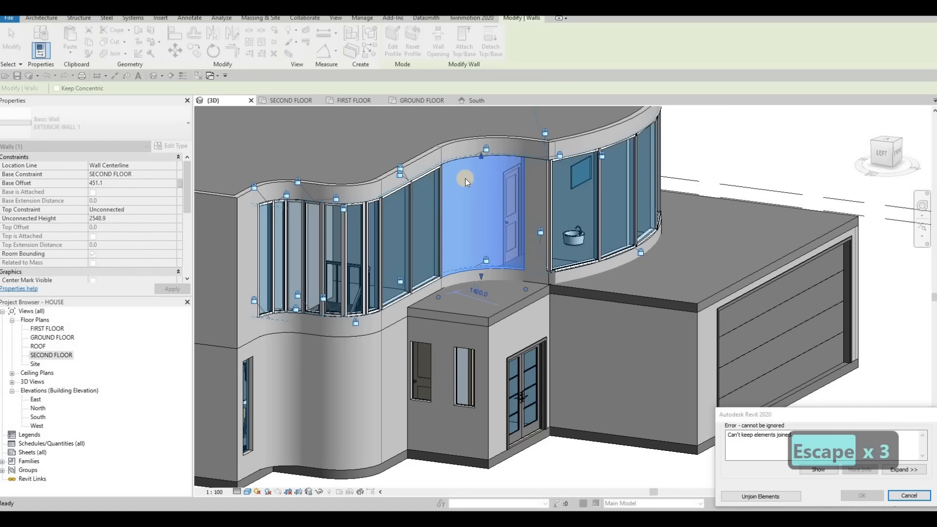
scroll(456, 151, "up", 4)
key("Escape")
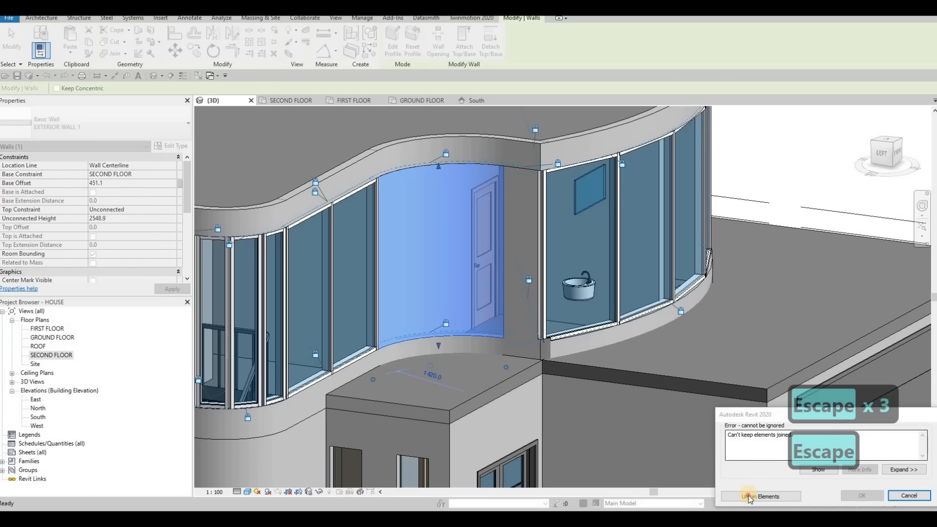
key("Escape")
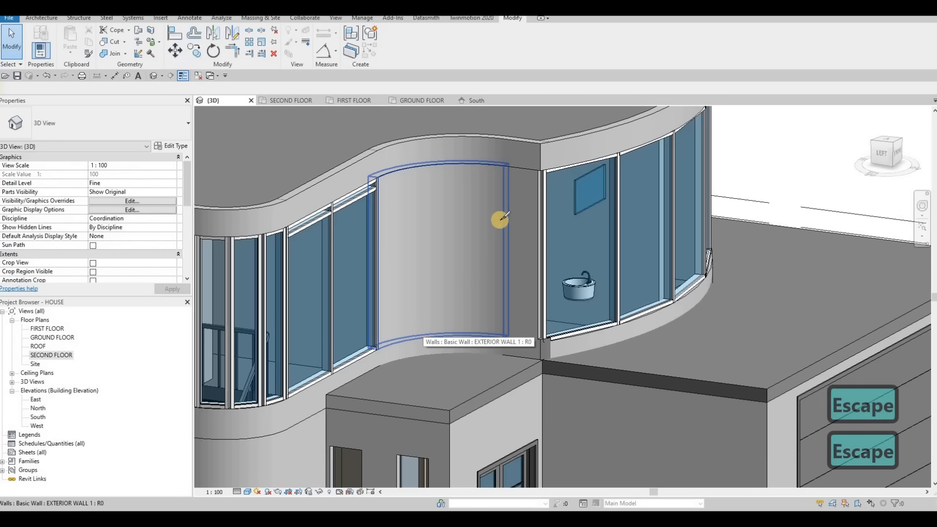
Split the curved EXTERIOR WALL 1 segment along its arc into four shorter segments
key("s")
key("l")
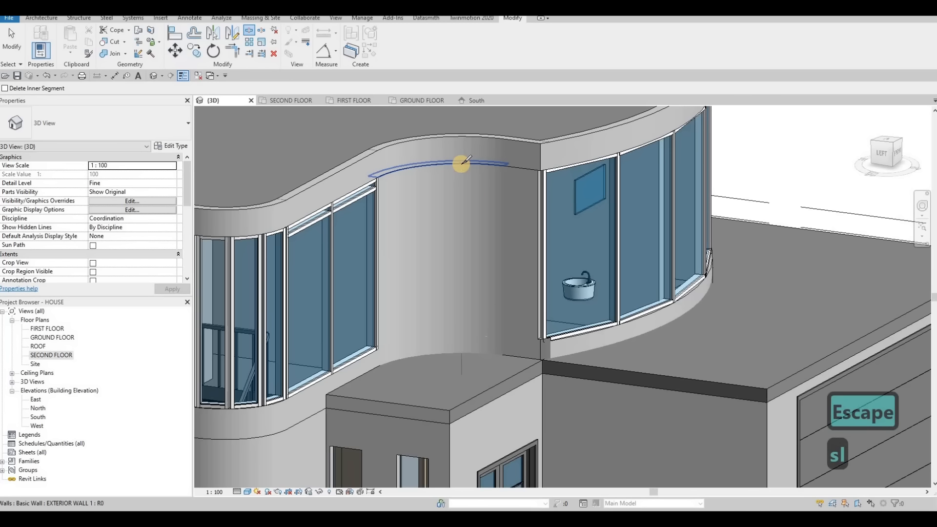
left_click(417, 169)
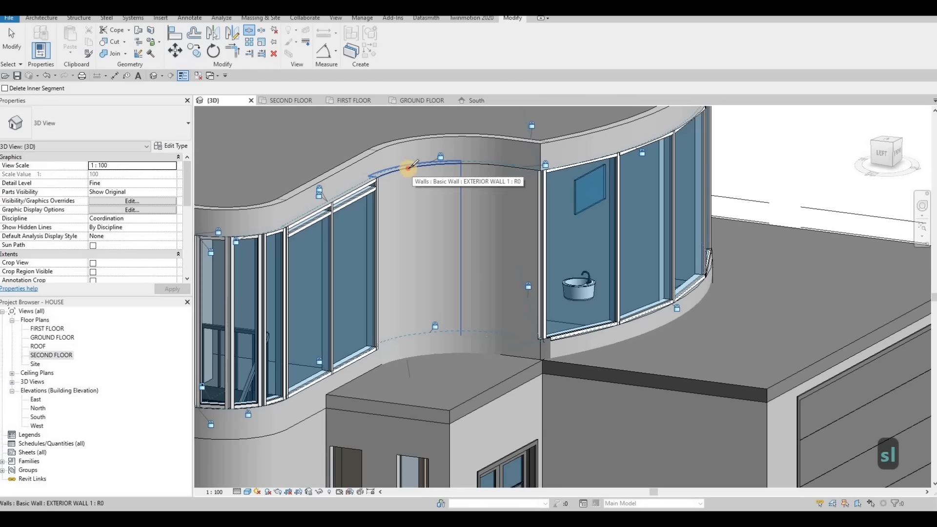
key("Escape")
scroll(459, 214, "down", 2)
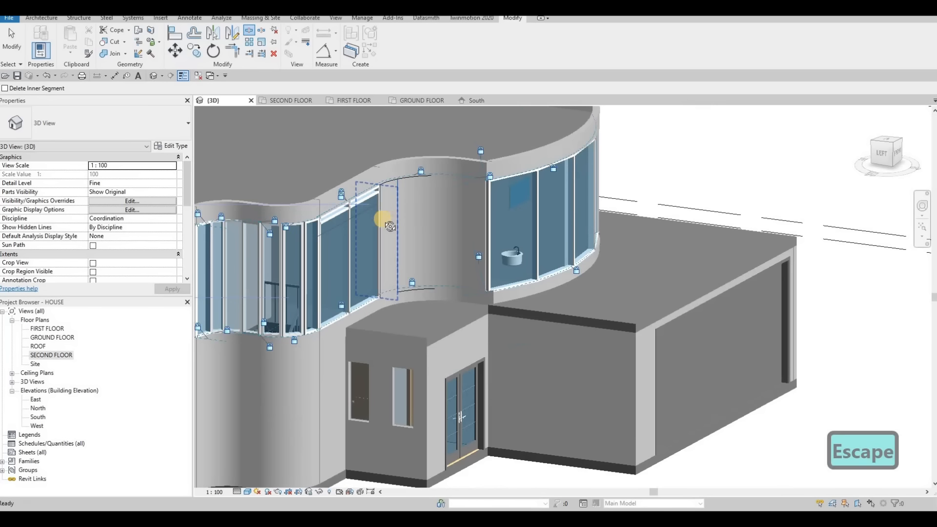
middle_click_drag(462, 209, 502, 209, "shift")
key("Escape")
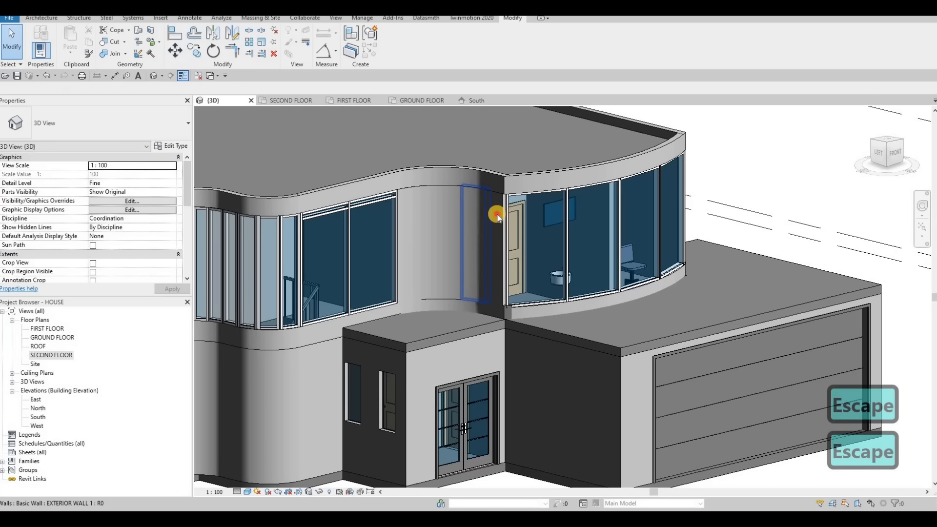
Change all four split segments of the curved wall to the Storefront curtain wall type
left_click(483, 213)
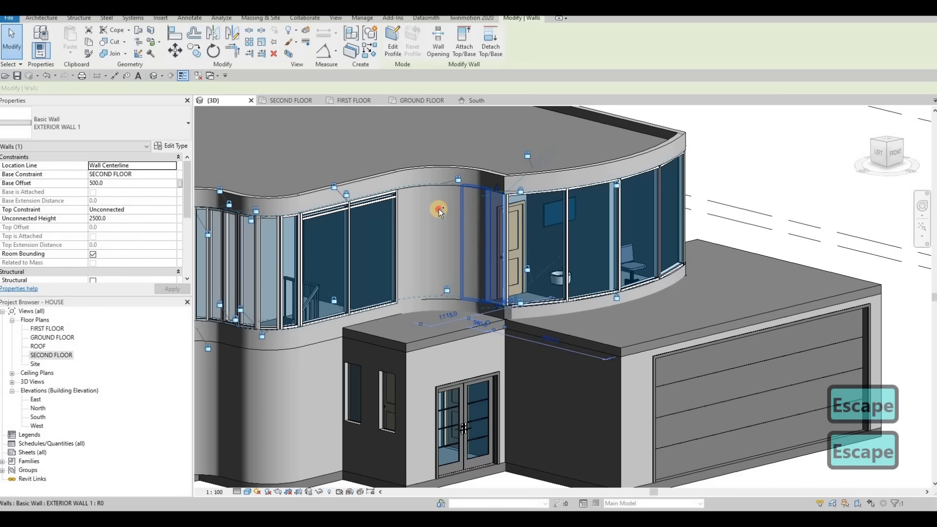
left_click(411, 209, "ctrl")
left_click(416, 209, "ctrl")
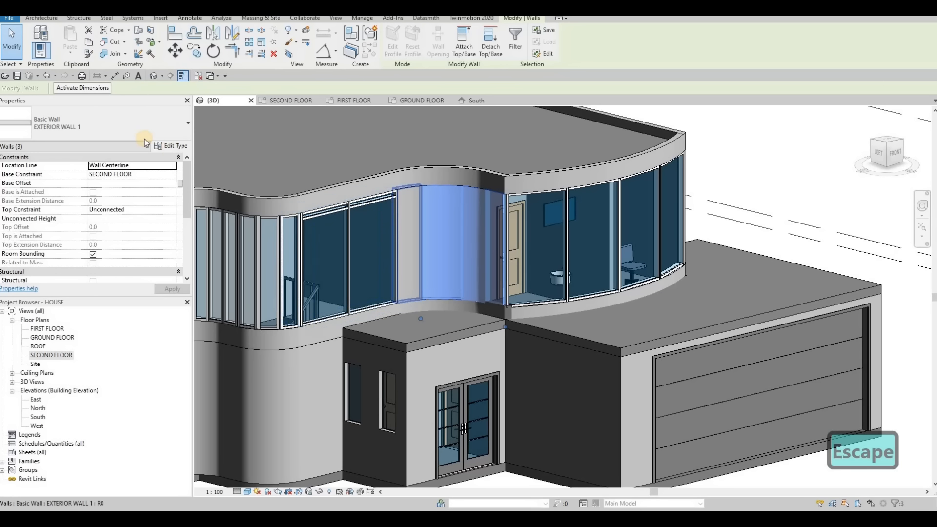
left_click(95, 125)
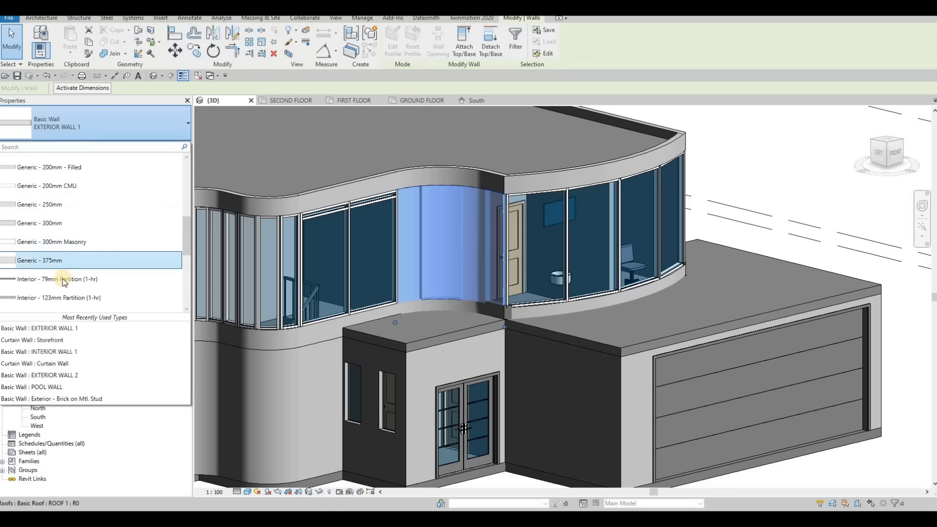
scroll(58, 274, "down", 1)
left_click(58, 274)
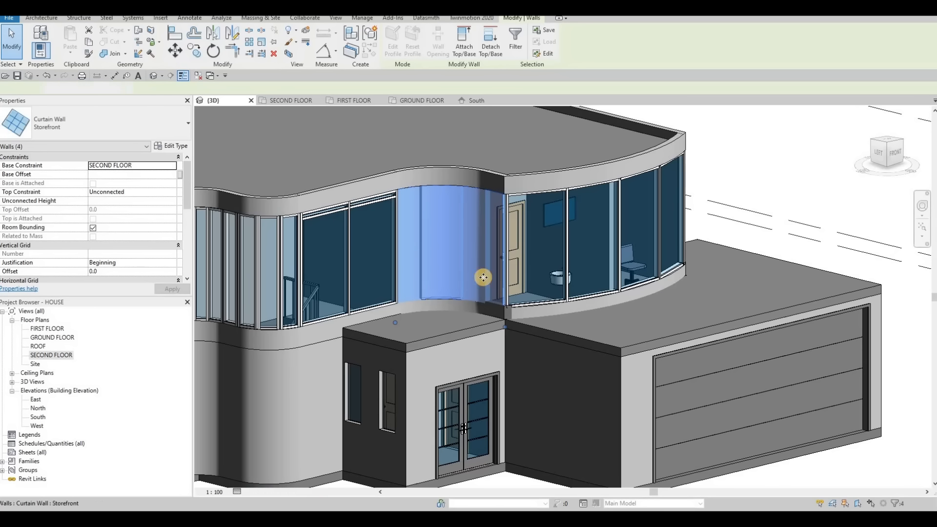
key("Escape")
scroll(342, 185, "up", 6)
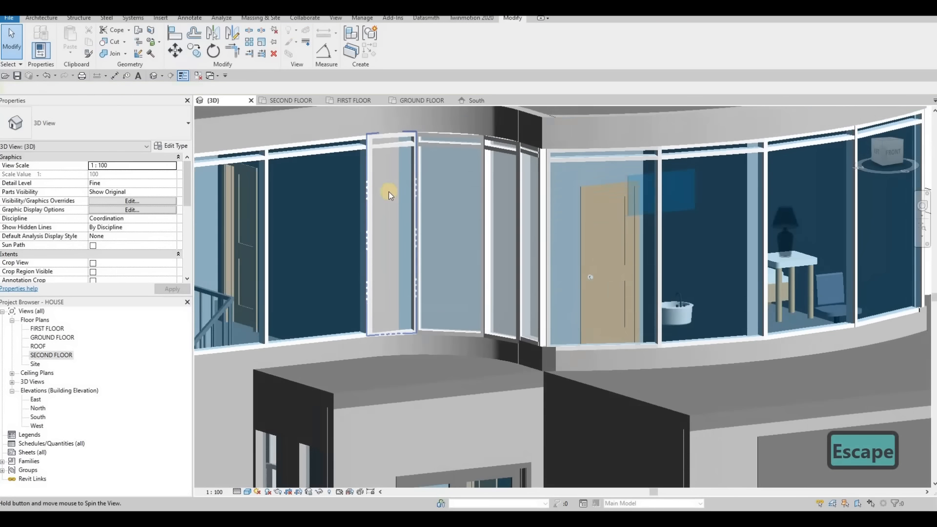
Examine the new curved storefront panes in 3D and in the SECOND FLOOR plan, where the interior wall meets them
left_click(376, 210)
middle_click_drag(376, 209, 379, 295, "shift")
key("Escape")
middle_click_drag(495, 371, 446, 346, "shift")
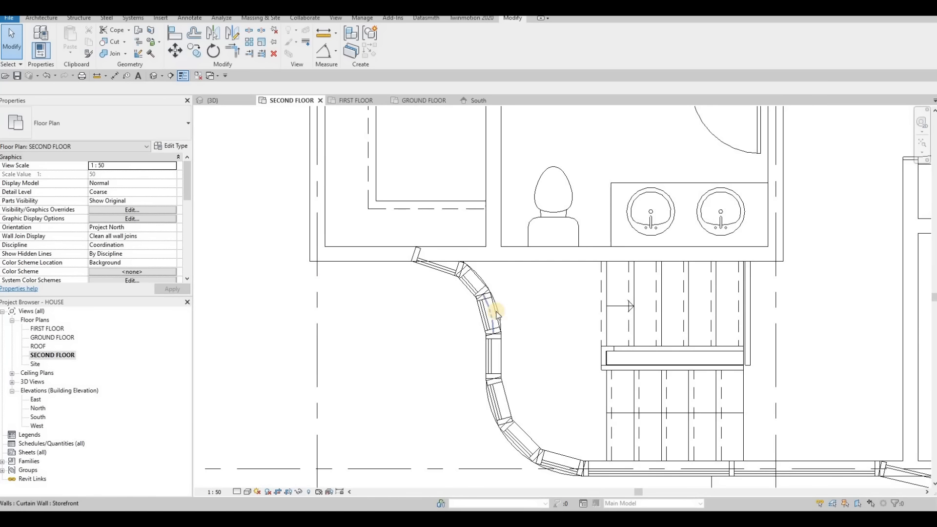
scroll(625, 380, "down", 1)
middle_click_drag(632, 383, 474, 326)
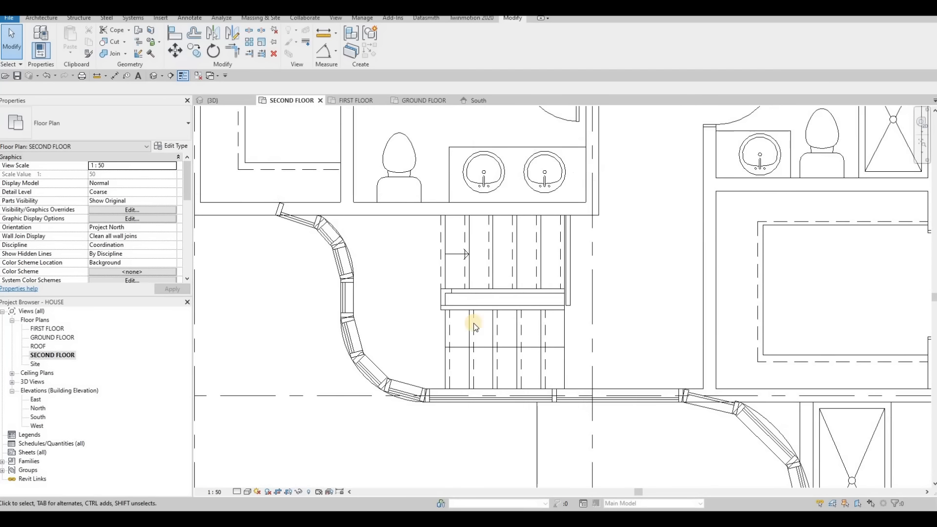
scroll(678, 383, "down", 1)
middle_click_drag(683, 385, 517, 348)
scroll(515, 348, "up", 2)
Try to pull the horizontal interior wall's end back from the curved storefront in the SECOND FLOOR plan
left_click(487, 349)
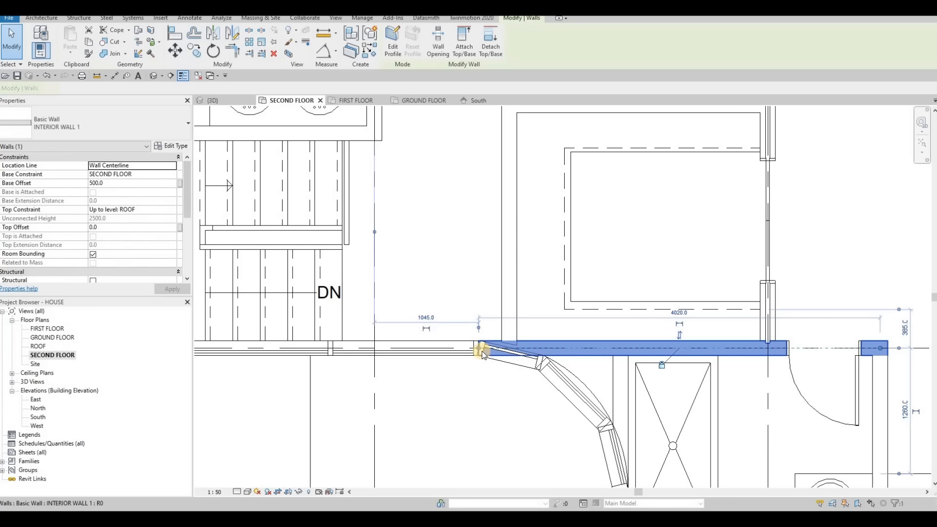
key("r")
key("s")
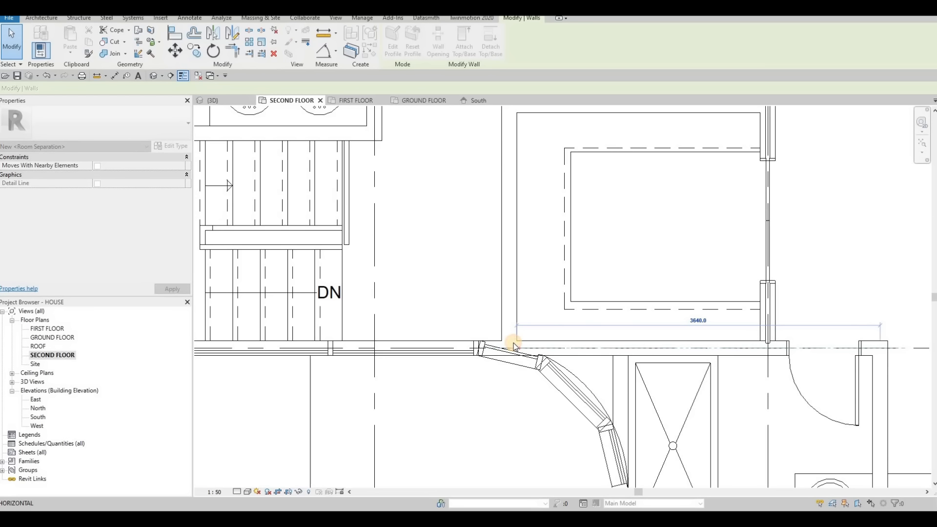
key("Escape")
left_click(516, 350)
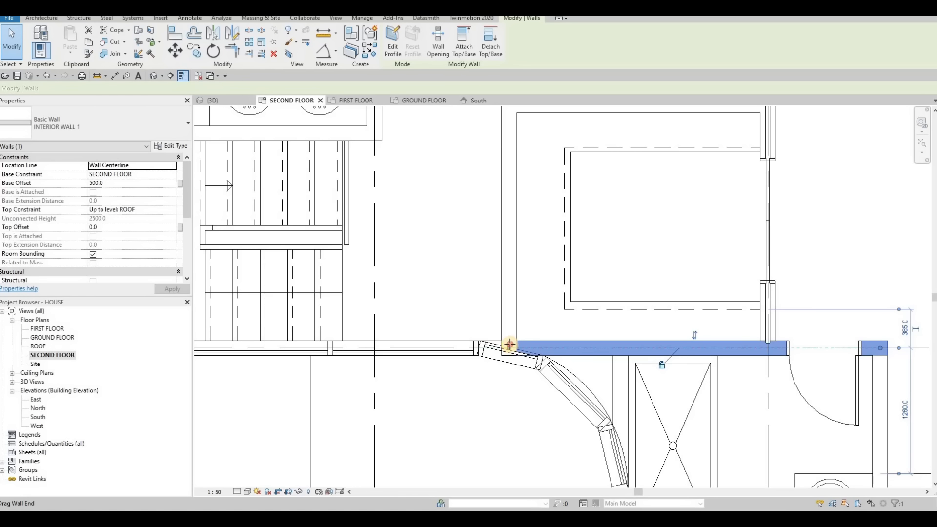
left_click_drag(510, 338, 555, 361)
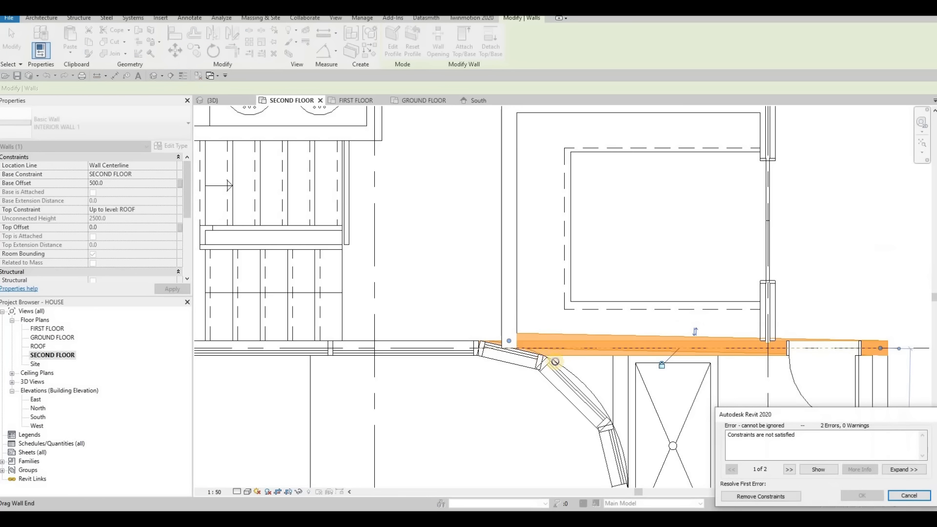
key("Escape")
key("Escape")
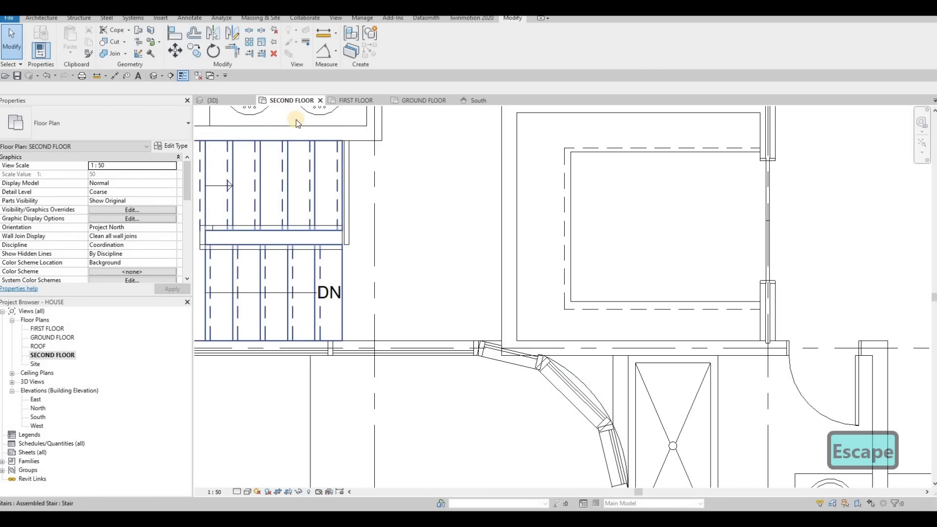
left_click(541, 342)
key("Escape")
left_click(543, 343)
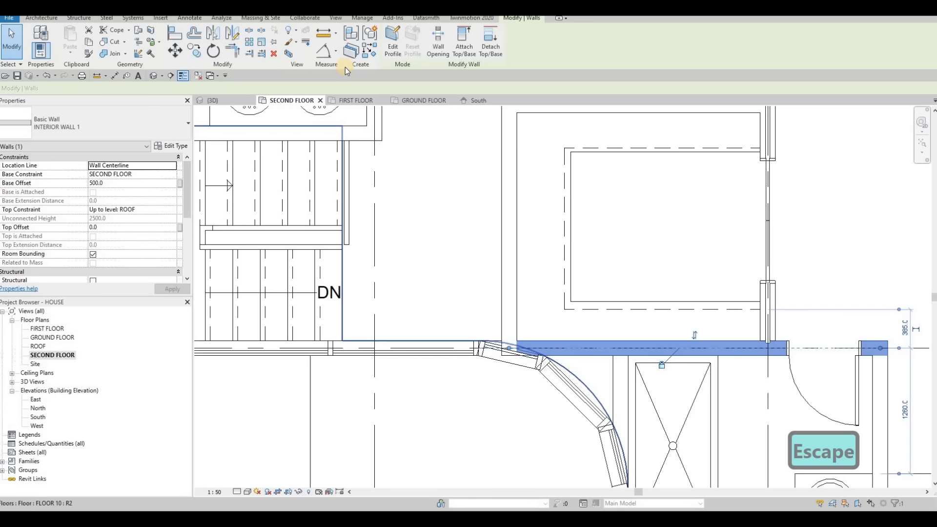
key("Escape")
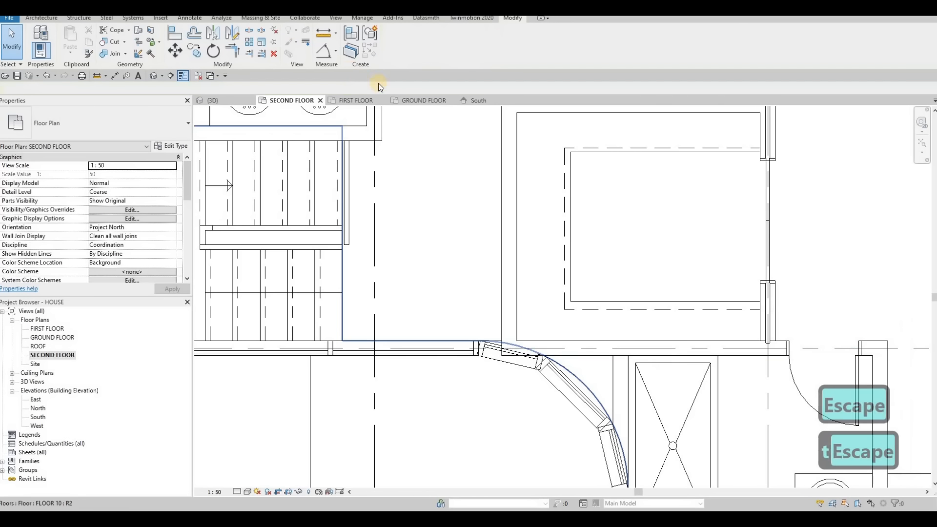
Round the corner between the two interior walls at the curved storefront with an INTERIOR WALL 1 fillet arc
left_click(507, 195)
key("c")
key("s")
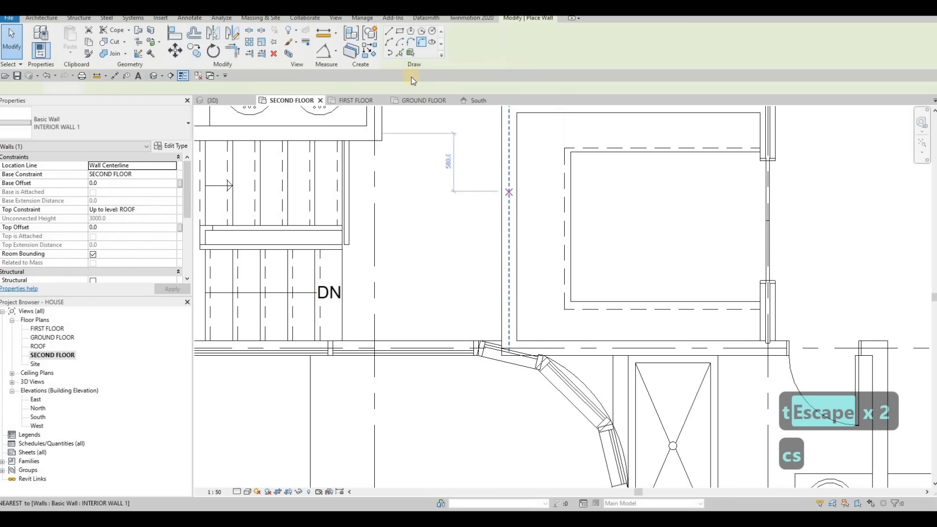
left_click(532, 345)
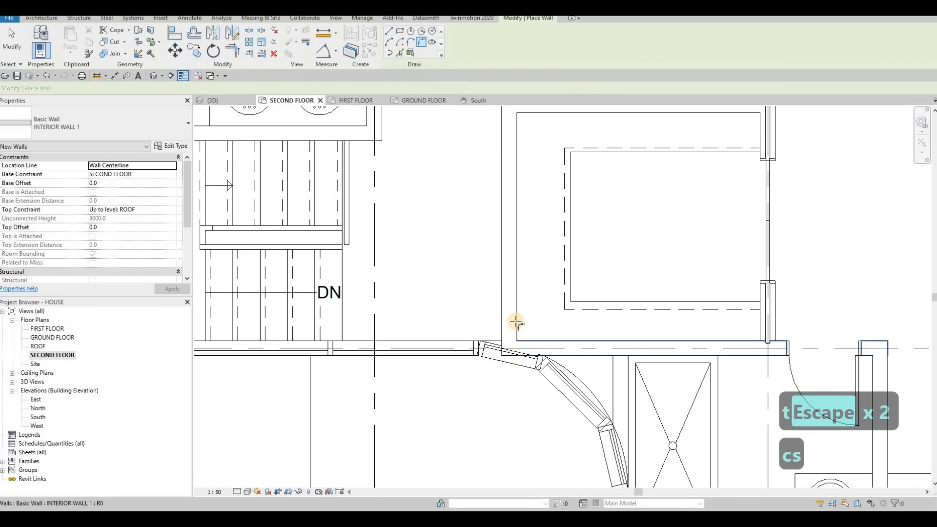
left_click(520, 327)
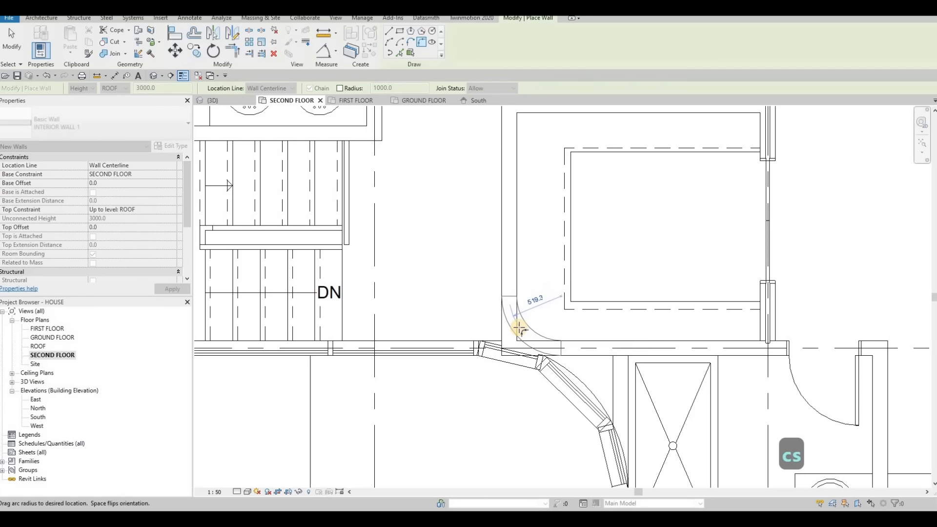
left_click(529, 342)
key("Escape")
key("Escape")
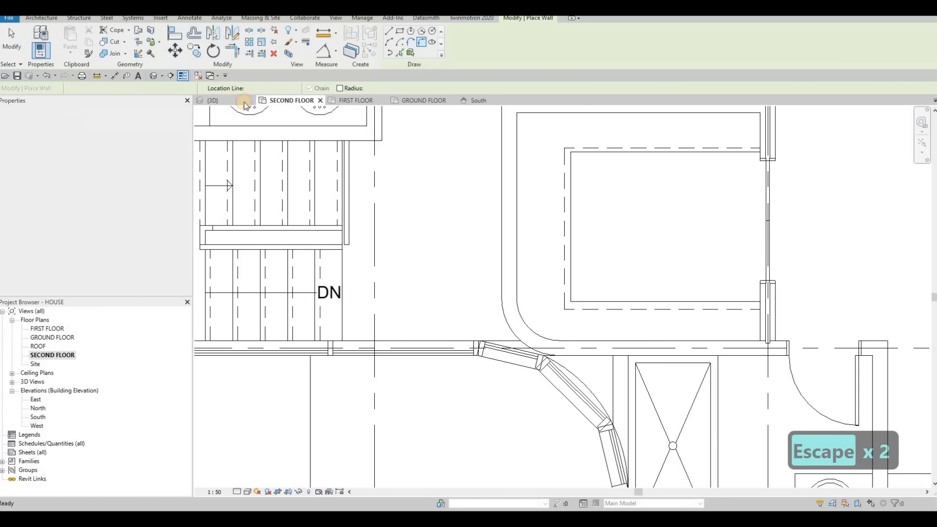
Return to the 3D view and frame the second-floor storefront panes with their upper mullions
left_click(229, 100)
key("Escape")
middle_click_drag(488, 279, 459, 271, "shift")
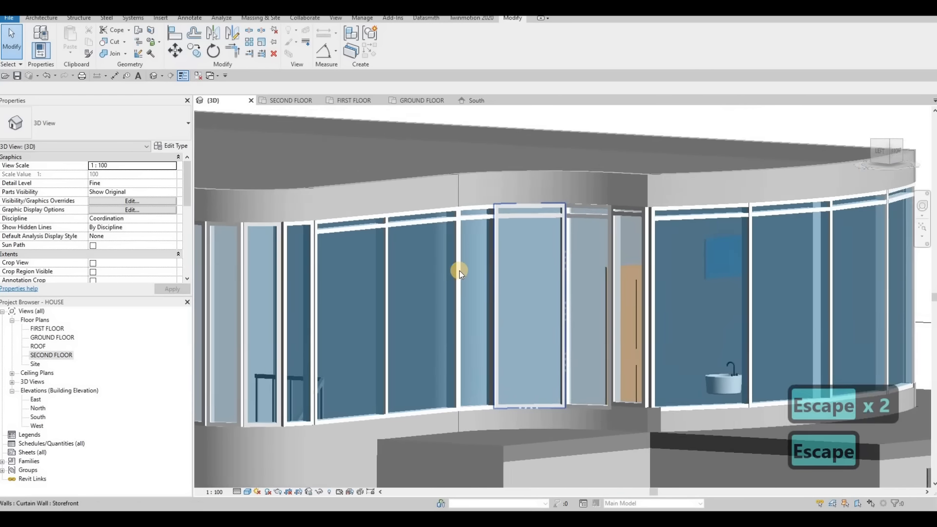
scroll(457, 270, "down", 3)
scroll(451, 267, "up", 3)
left_click(452, 266)
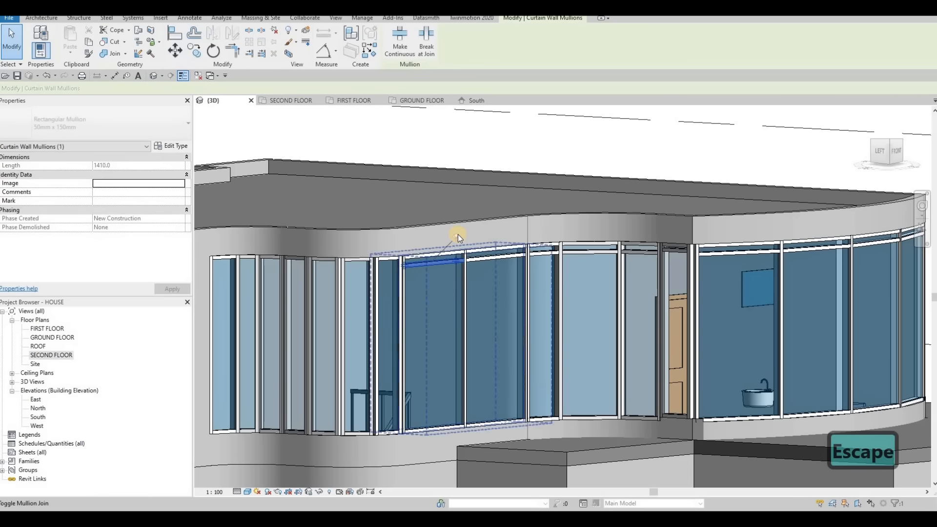
left_click(444, 264)
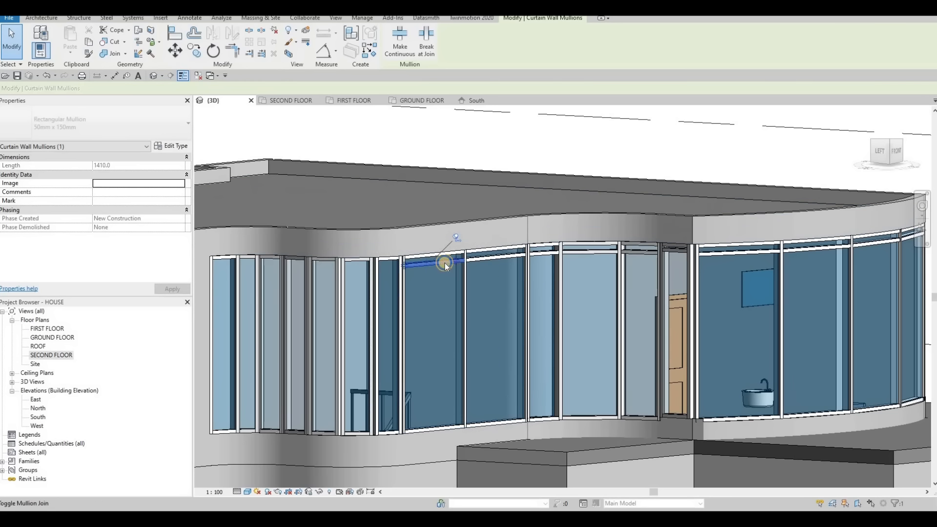
right_click(514, 342)
mouse_move(561, 369)
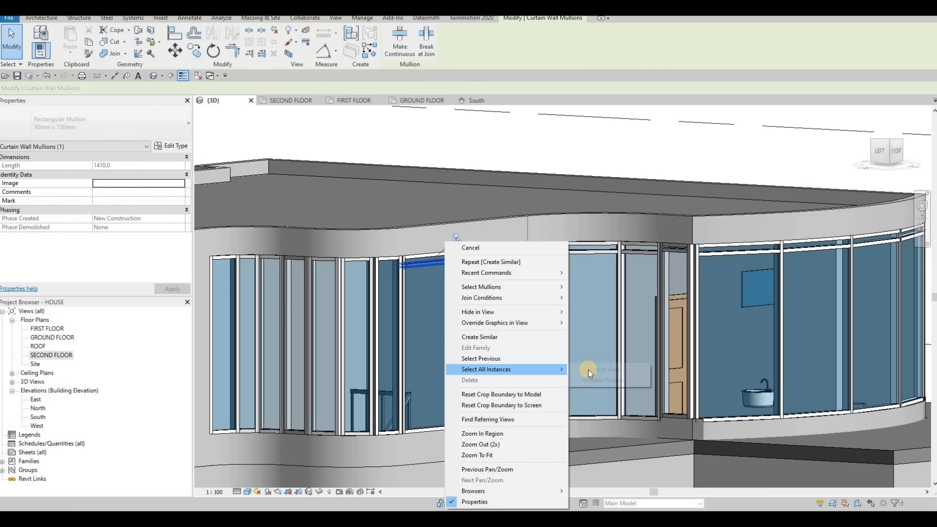
left_click(600, 370)
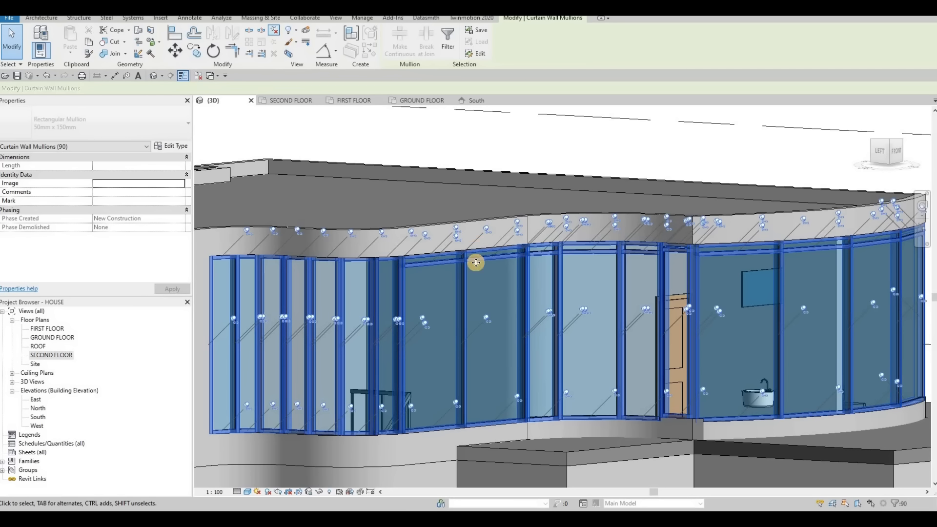
key("Escape")
Delete the upper horizontal mullions from the wide straight storefront section and the adjoining curved panes
left_click(447, 264)
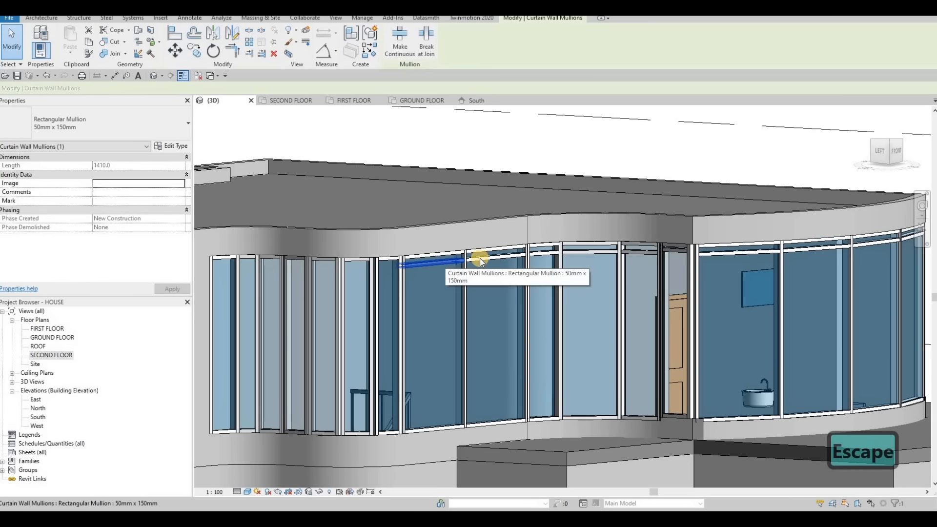
key("Delete")
left_click(540, 254)
key("Delete")
left_click(595, 251)
key("Delete")
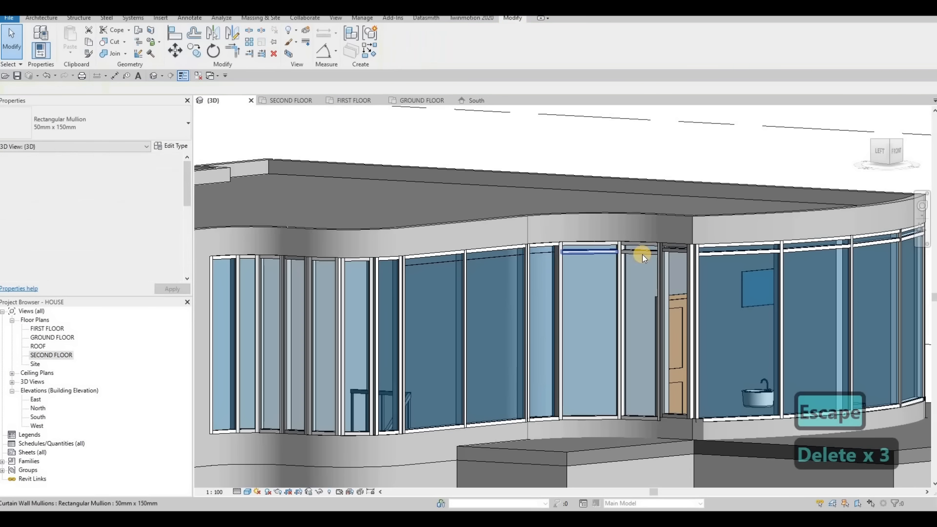
Delete the upper horizontal mullions from the narrow storefront panes leading to the corner by the interior door
left_click(642, 254)
key("Delete")
left_click(644, 255)
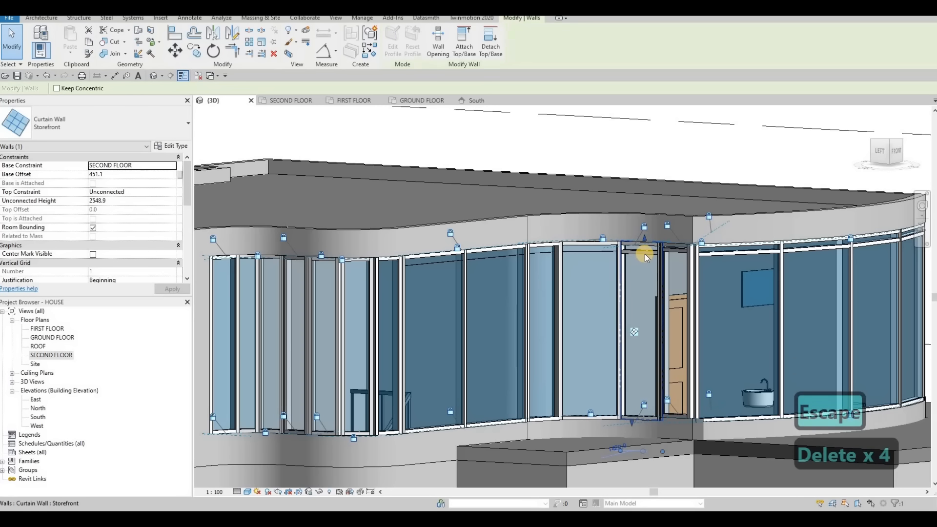
key("Escape")
left_click(676, 249)
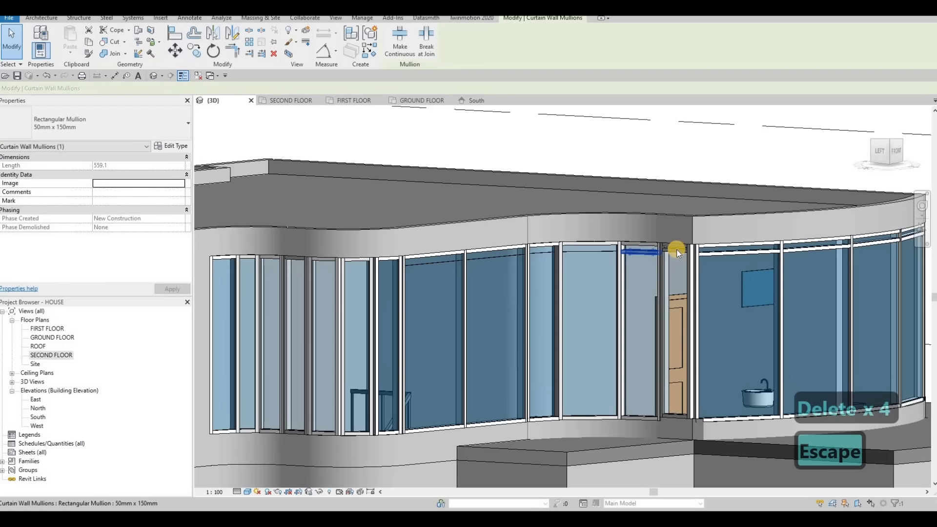
key("Delete")
left_click(677, 250)
key("Delete")
Delete all upper horizontal mullions along the large curved storefront in front of the washbasin
left_click(730, 255)
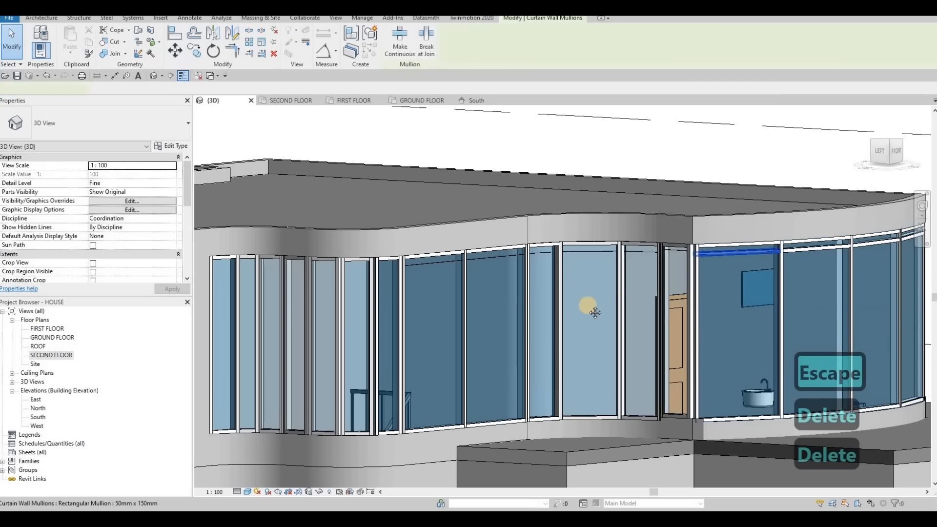
key("Delete")
middle_click_drag(757, 298, 594, 312)
left_click(647, 264)
key("Delete")
left_click(719, 256)
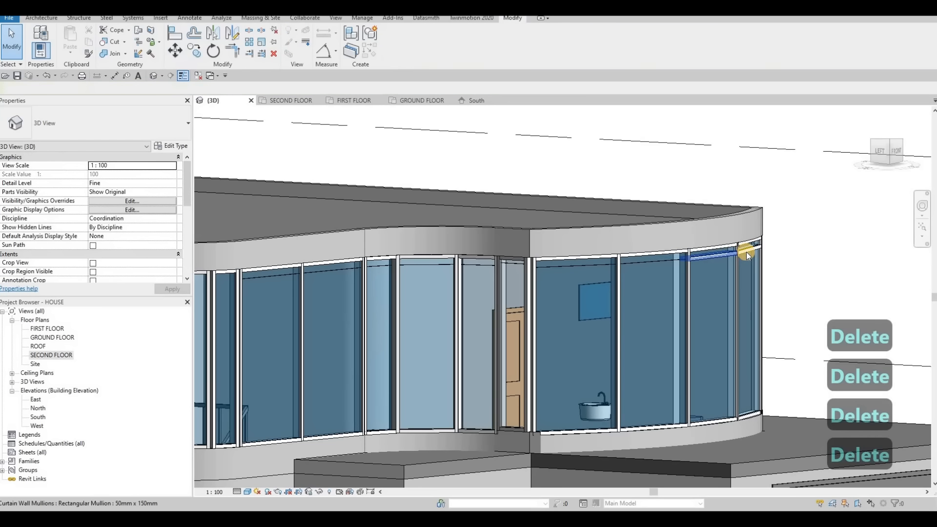
left_click(746, 253)
key("Delete")
left_click(747, 249)
key("Delete")
Delete the upper horizontal grid lines from the large curved storefront and the narrow pane in front of the interior door
left_click(747, 250)
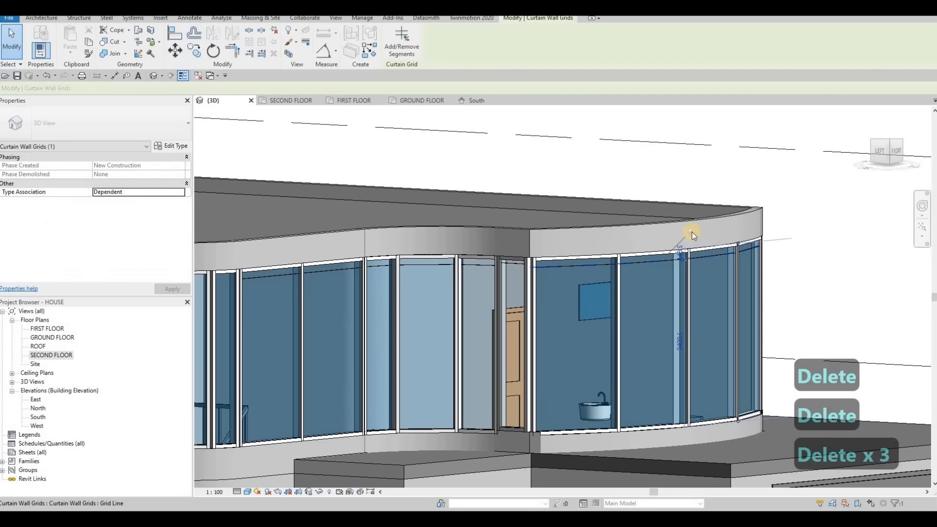
key("Delete")
middle_click_drag(508, 261, 637, 259)
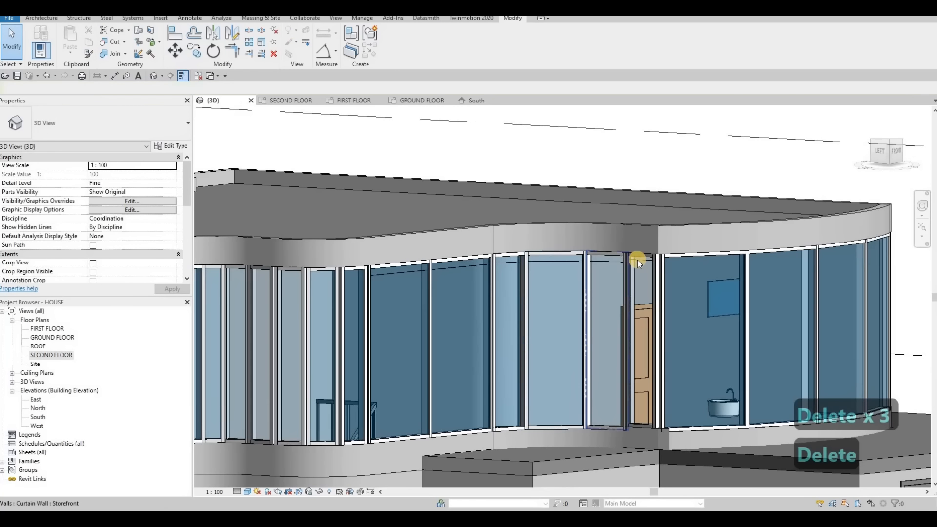
left_click(638, 256)
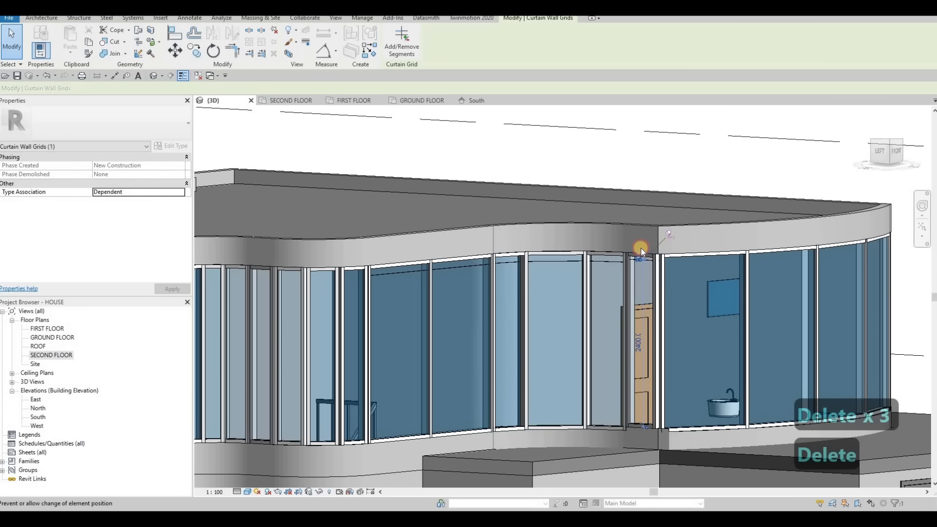
key("Delete")
Unpin and delete the upper horizontal grid lines from the two curved panes beside the narrow door pane
left_click(613, 263)
right_click(613, 264)
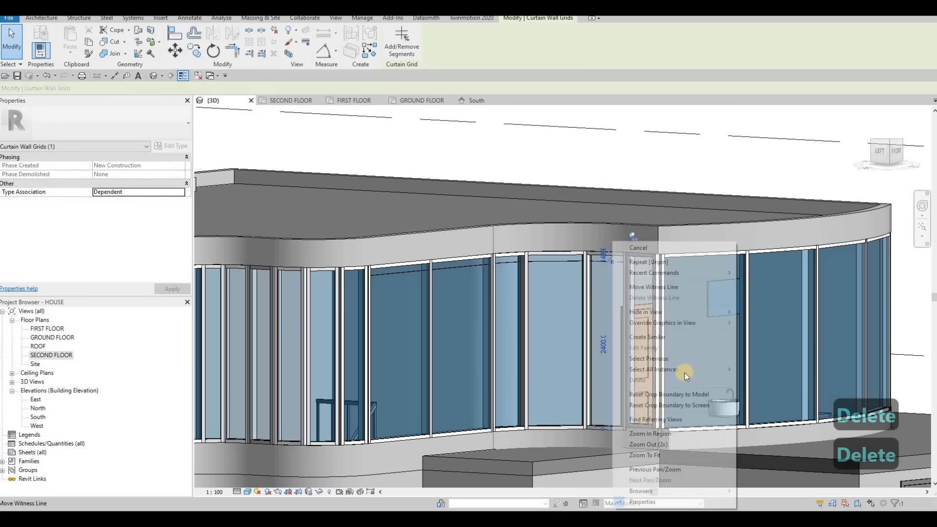
mouse_move(725, 370)
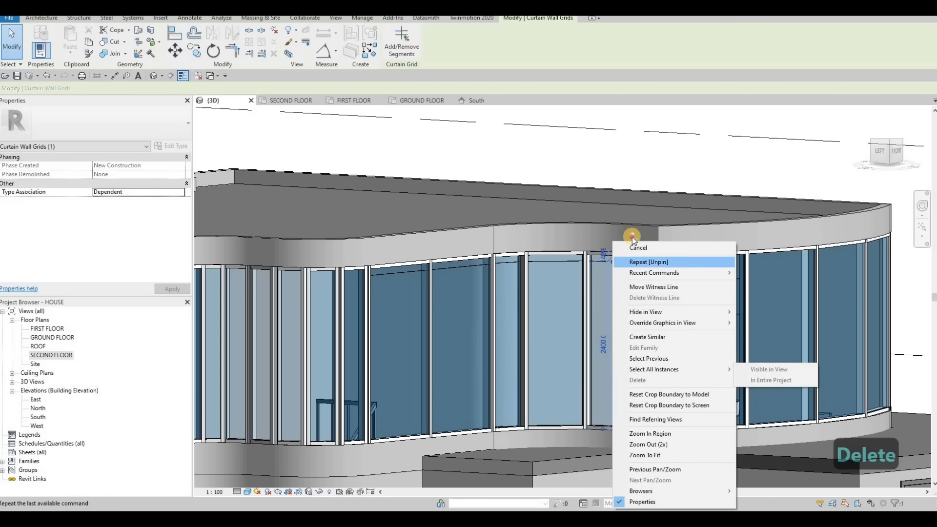
left_click(633, 236)
left_click(567, 259)
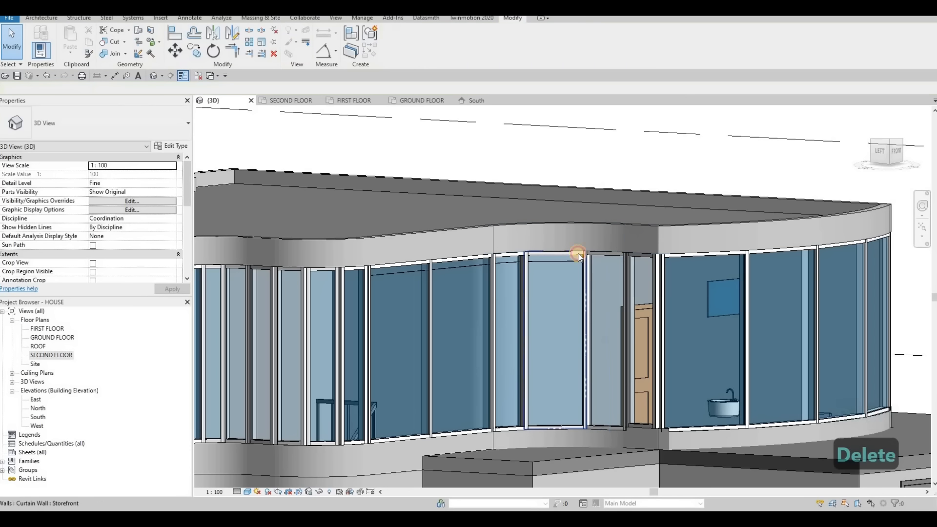
key("Delete")
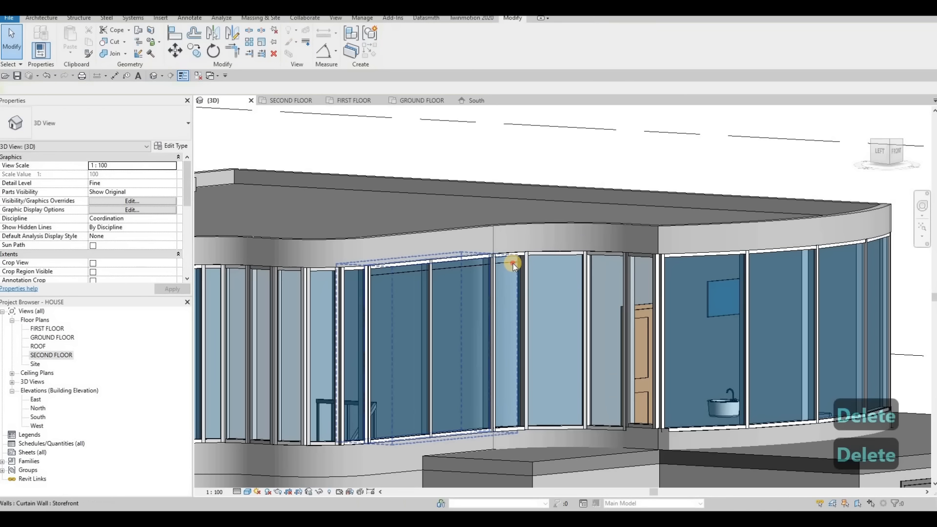
Delete the upper horizontal grid lines from the small curved pane and the wide straight storefront section
left_click(505, 252)
key("Delete")
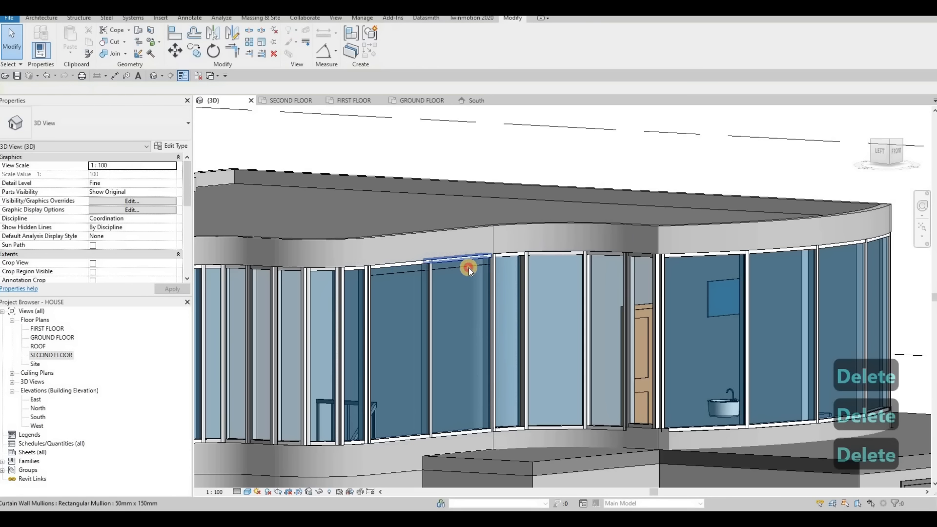
left_click(452, 245)
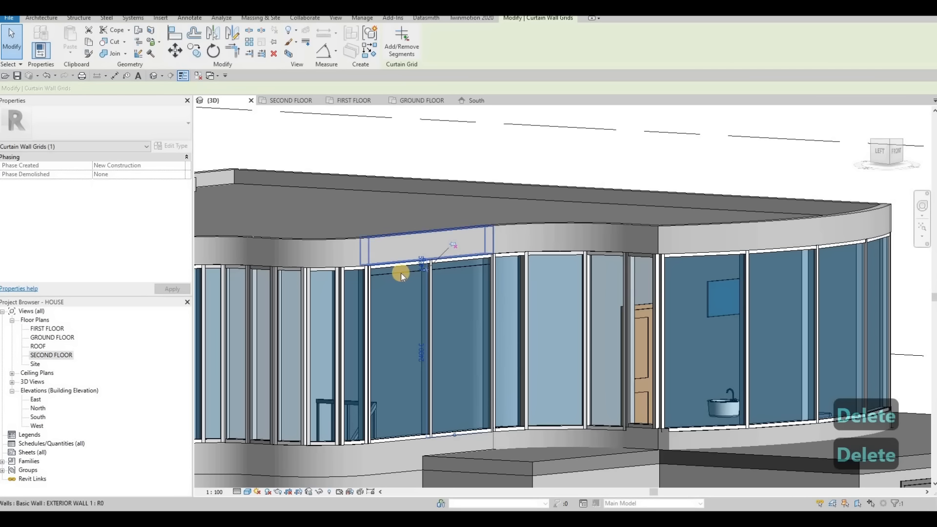
key("Delete")
Examine the second-floor storefront glazing on the whole house from the front in 3D
scroll(508, 344, "down", 5)
key("Escape")
middle_click_drag(434, 363, 436, 275, "shift")
scroll(540, 349, "up", 5)
middle_click_drag(549, 335, 444, 394, "shift")
scroll(493, 300, "down", 2)
scroll(494, 300, "down", 4)
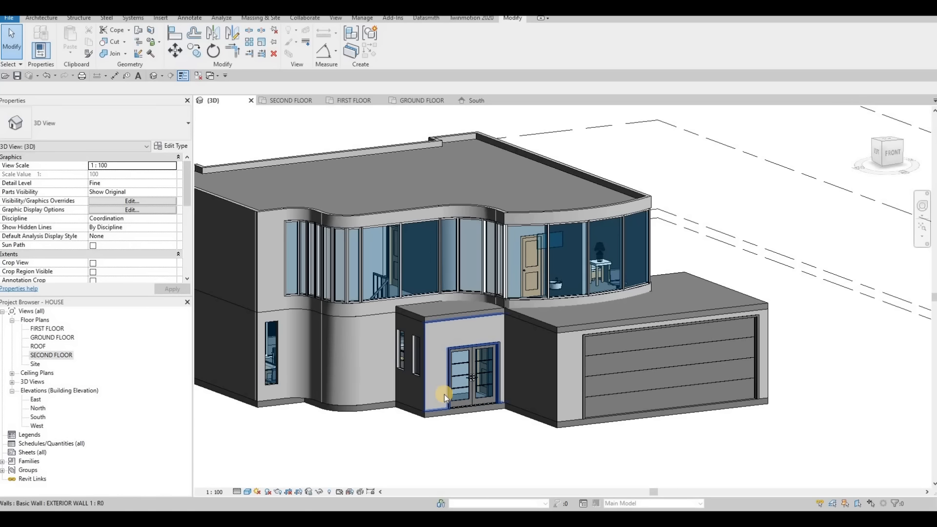